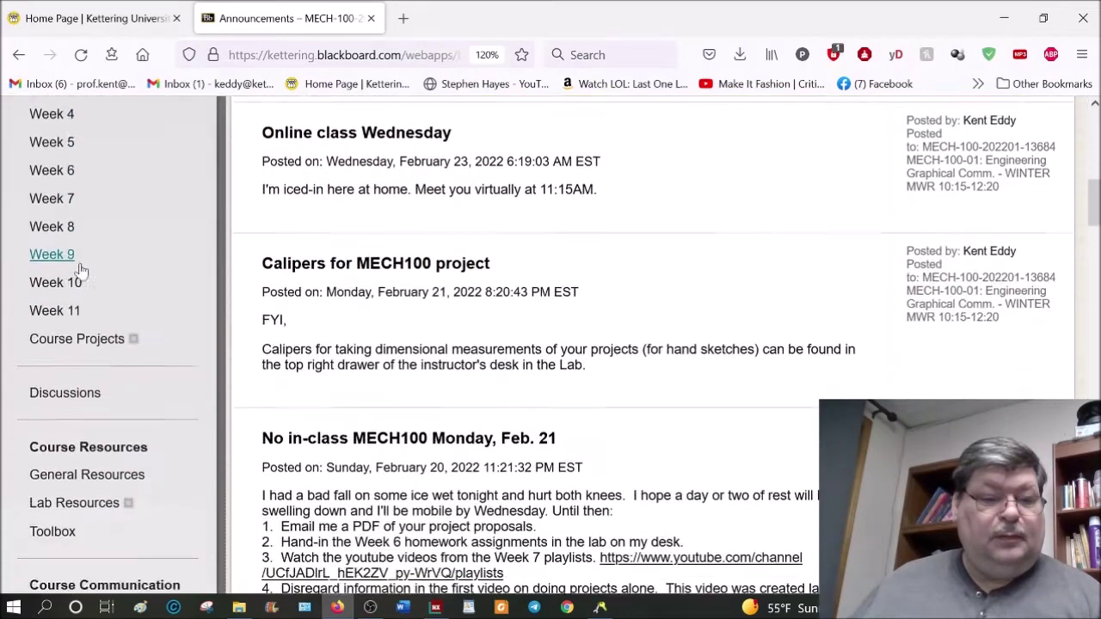
Examine the hinge part drawings in Week8 Hinge Assembly.pdf from the Week 8 course page, and switch to NX.
left_click(68, 218)
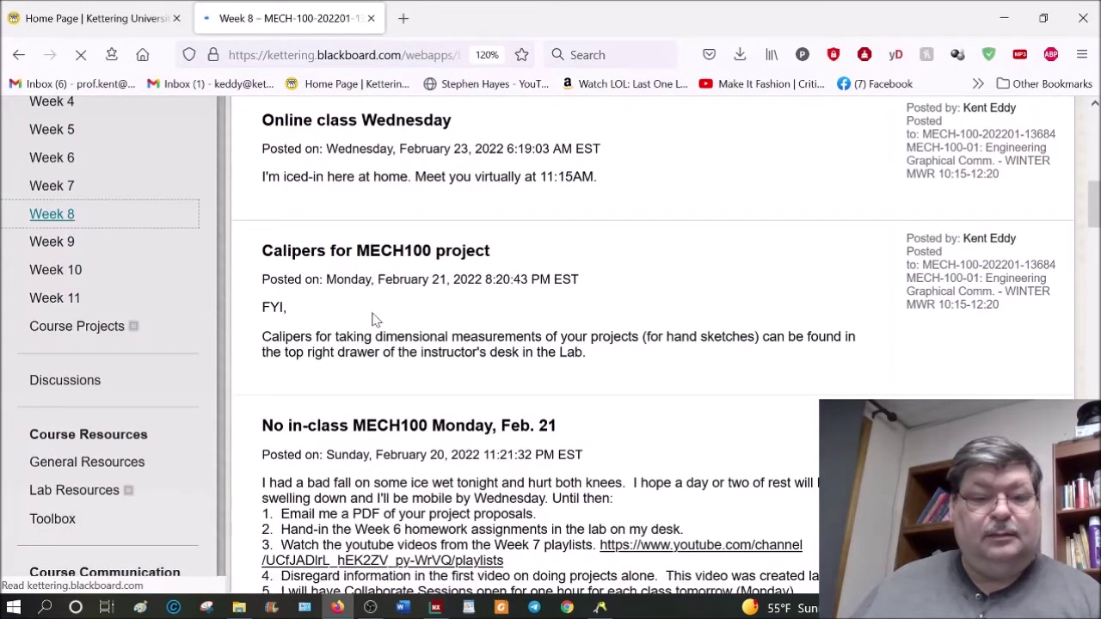
scroll(430, 335, "down", 1)
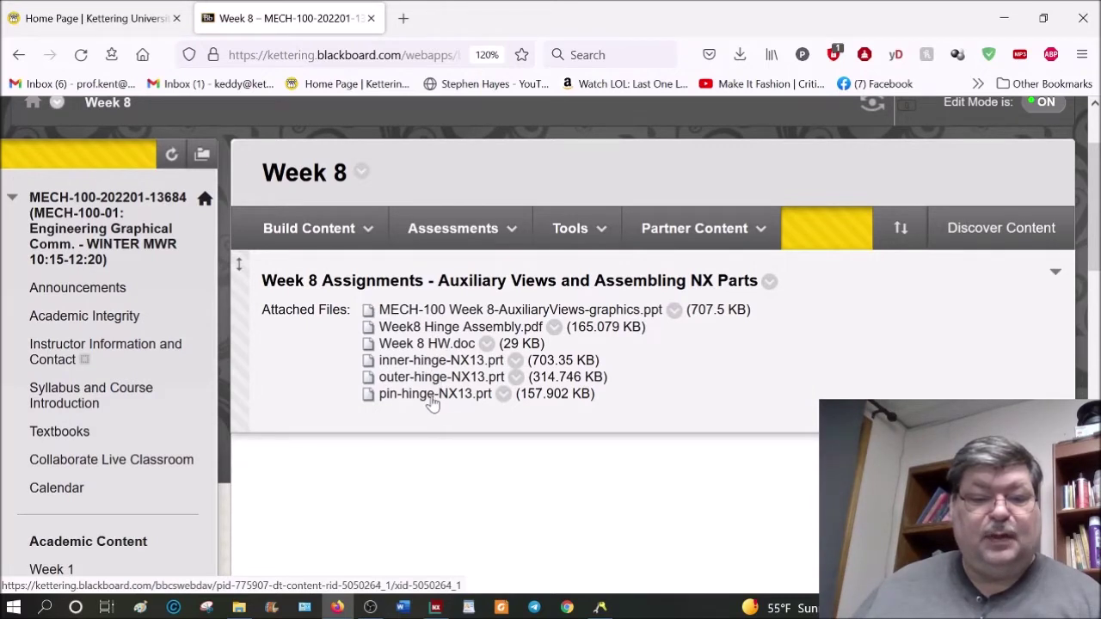
left_click(500, 329)
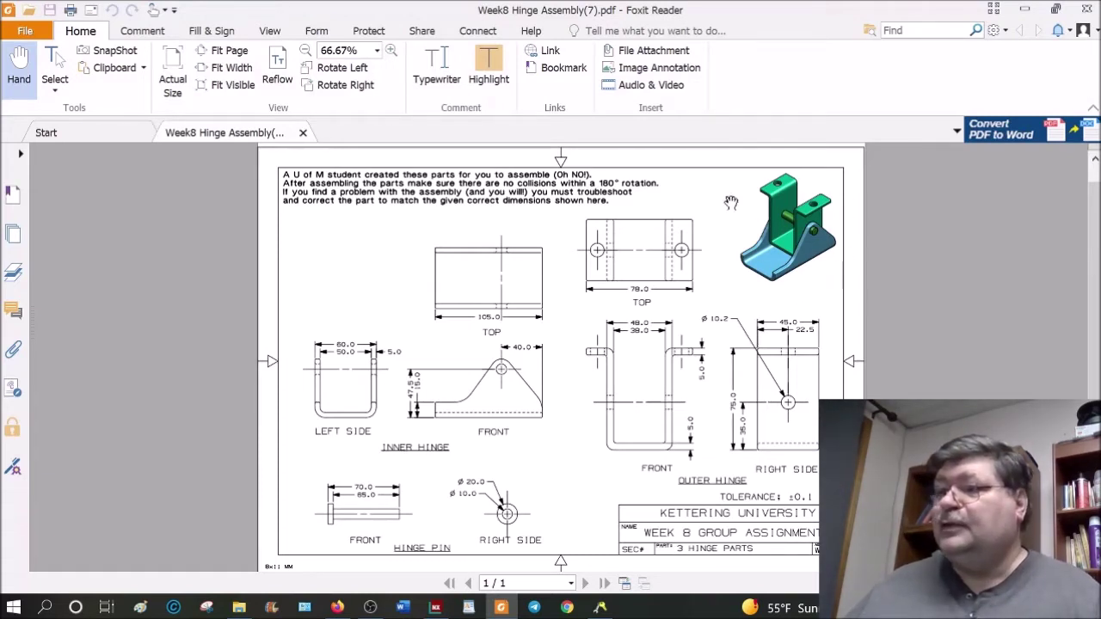
left_click(1025, 9)
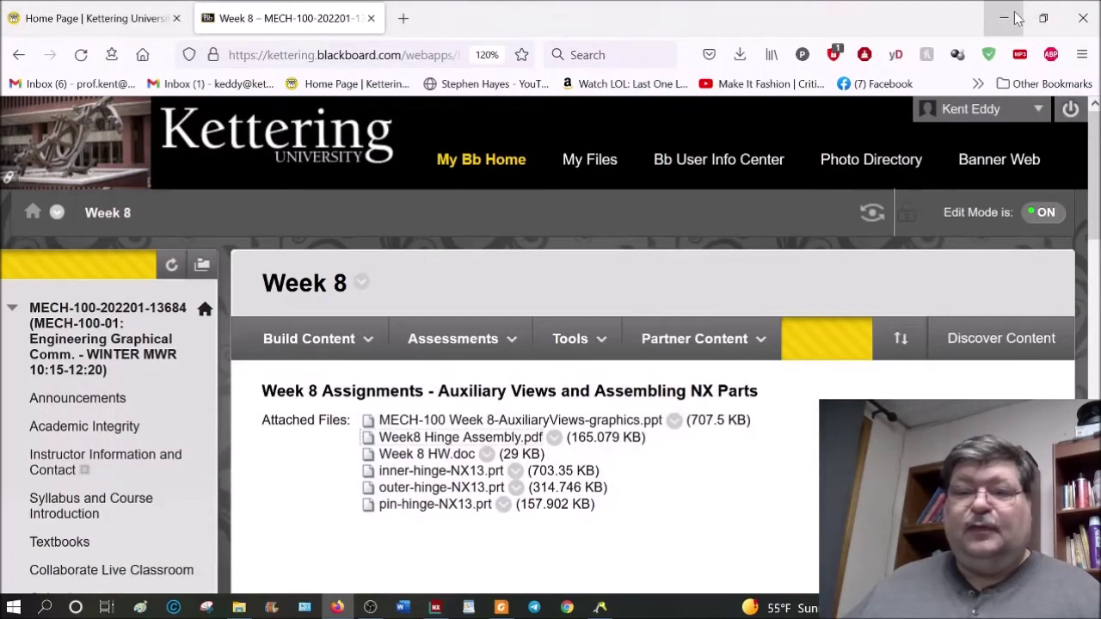
left_click(1003, 17)
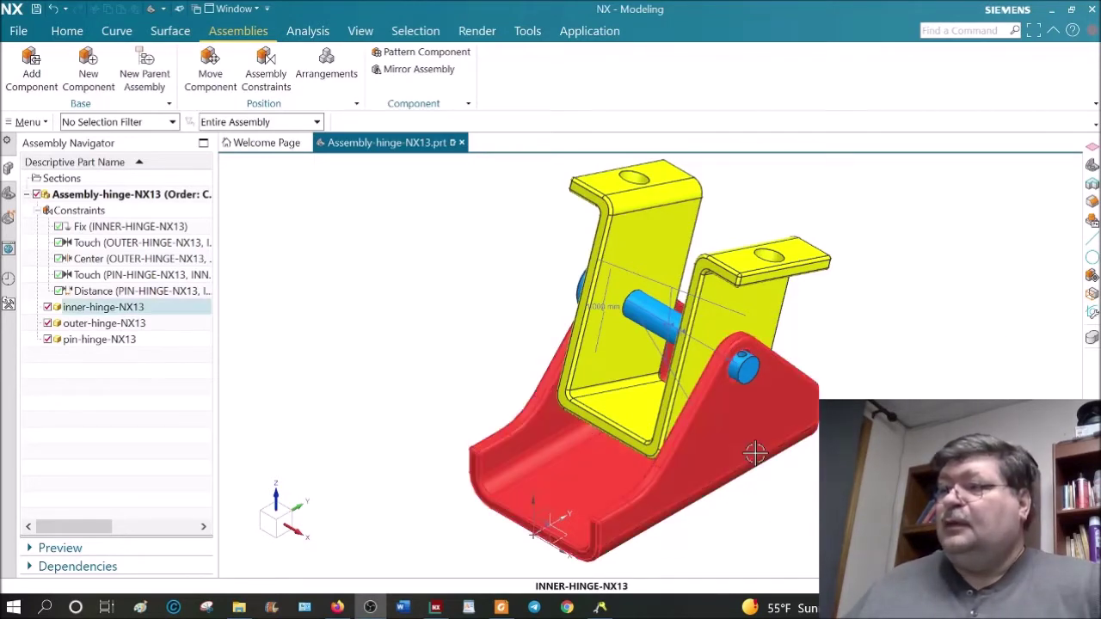
Try rotating the yellow outer hinge about the pin axis with a dynamic Move Component operation.
left_click(211, 67)
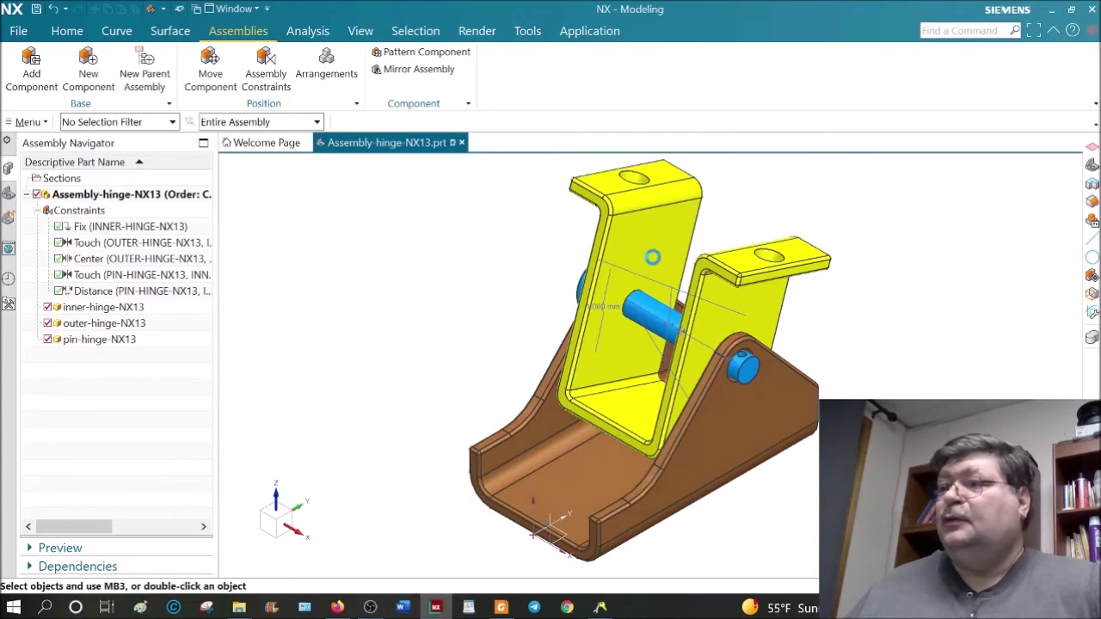
left_click(646, 242)
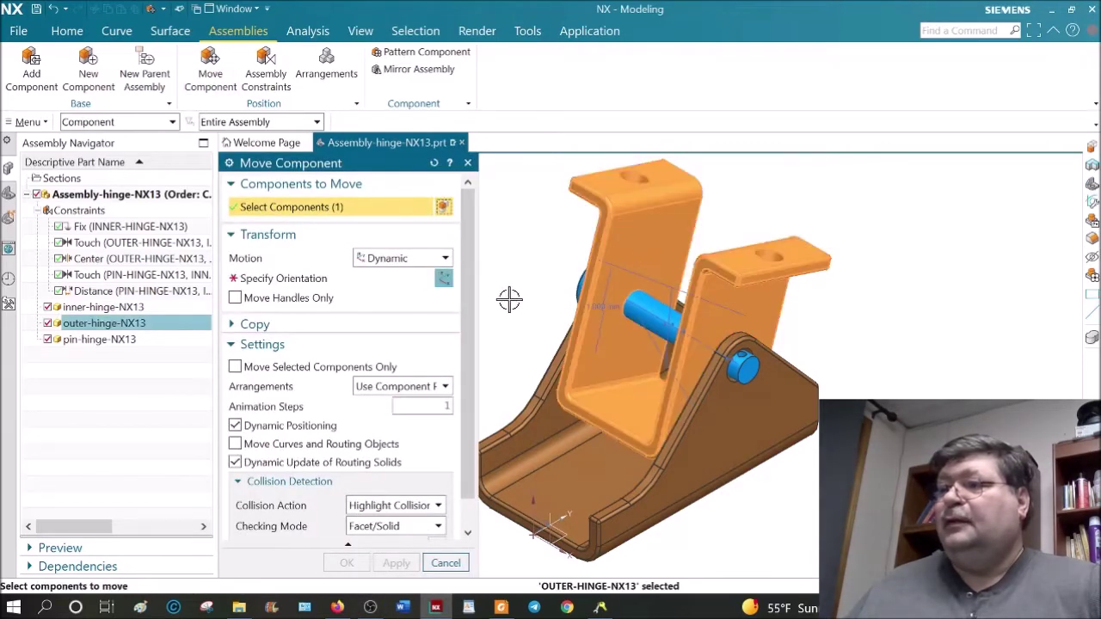
middle_click(509, 300)
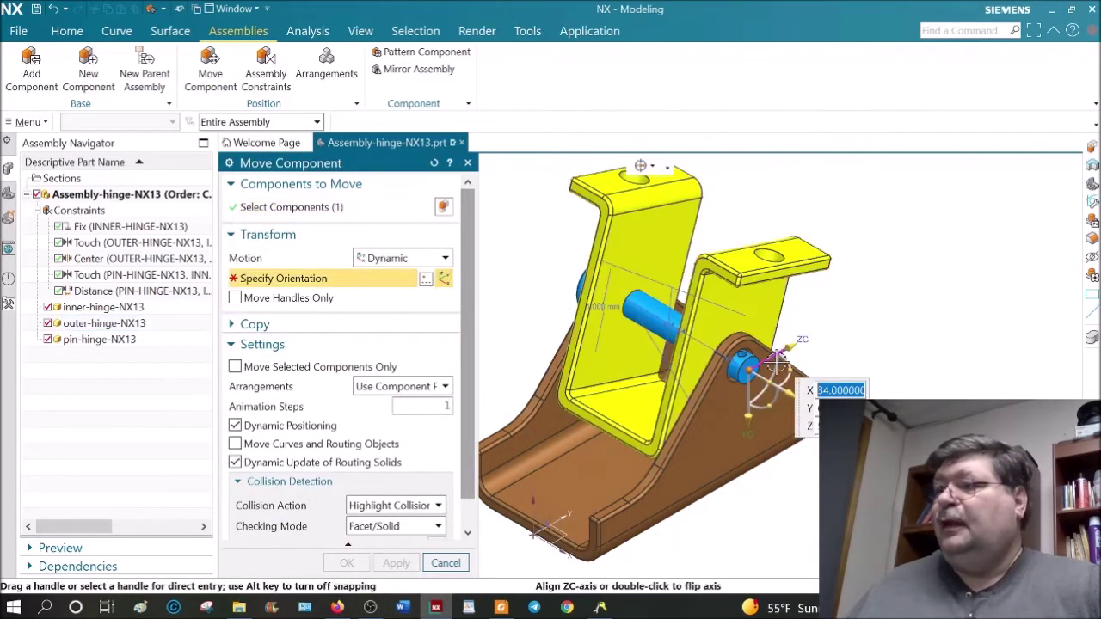
left_click_drag(769, 381, 748, 405)
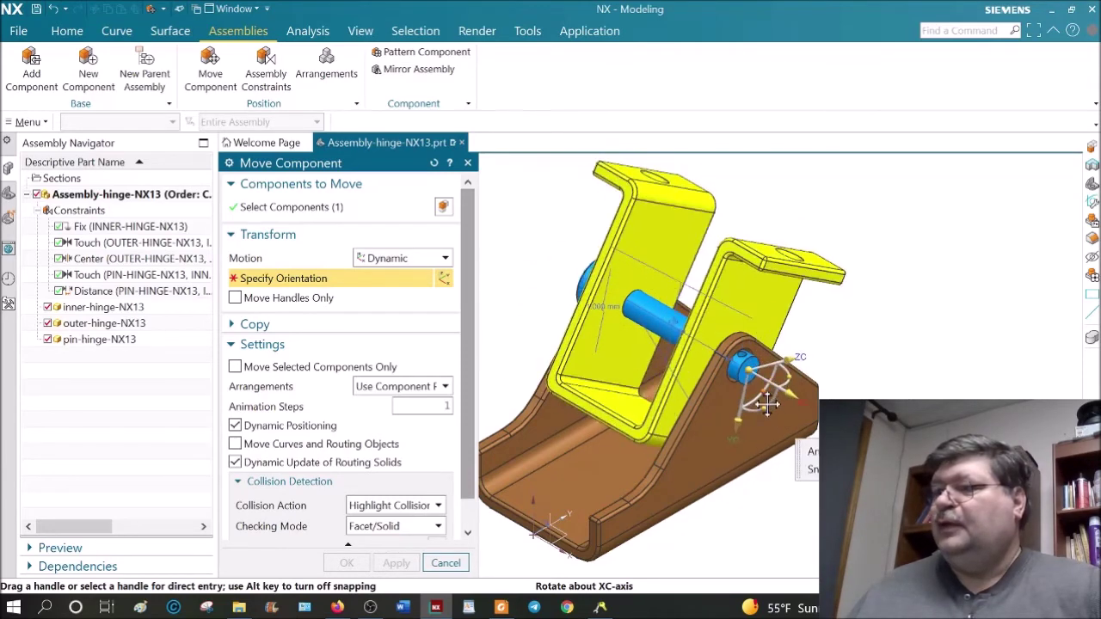
middle_click(549, 350)
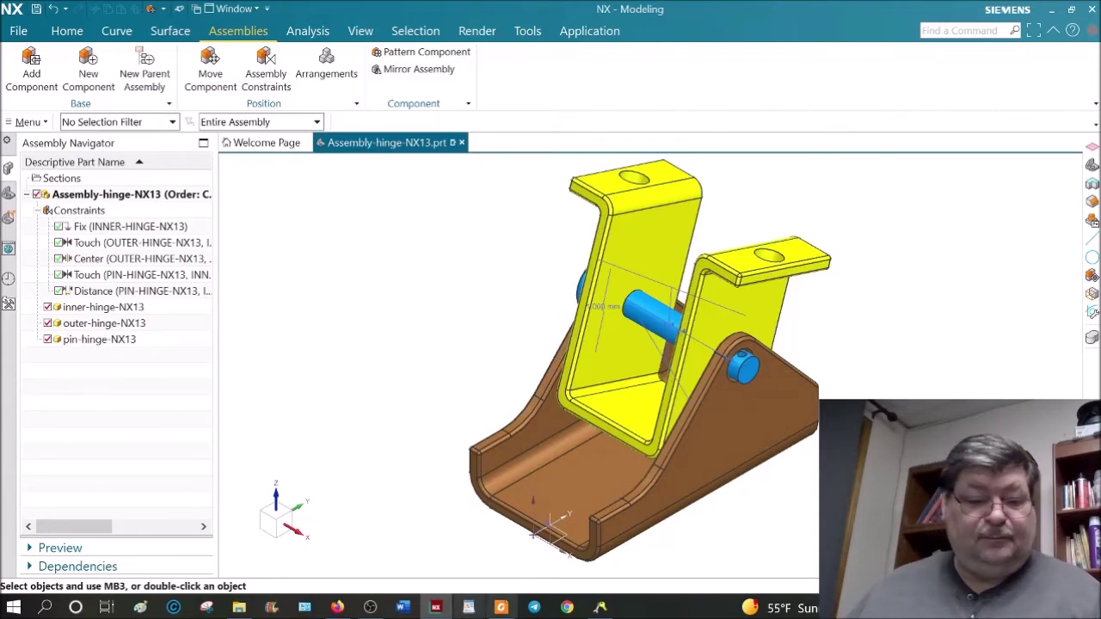
Review the hinge drawing in Foxit Reader and the Week 8 attached files in the browser, and return to NX.
left_click(502, 608)
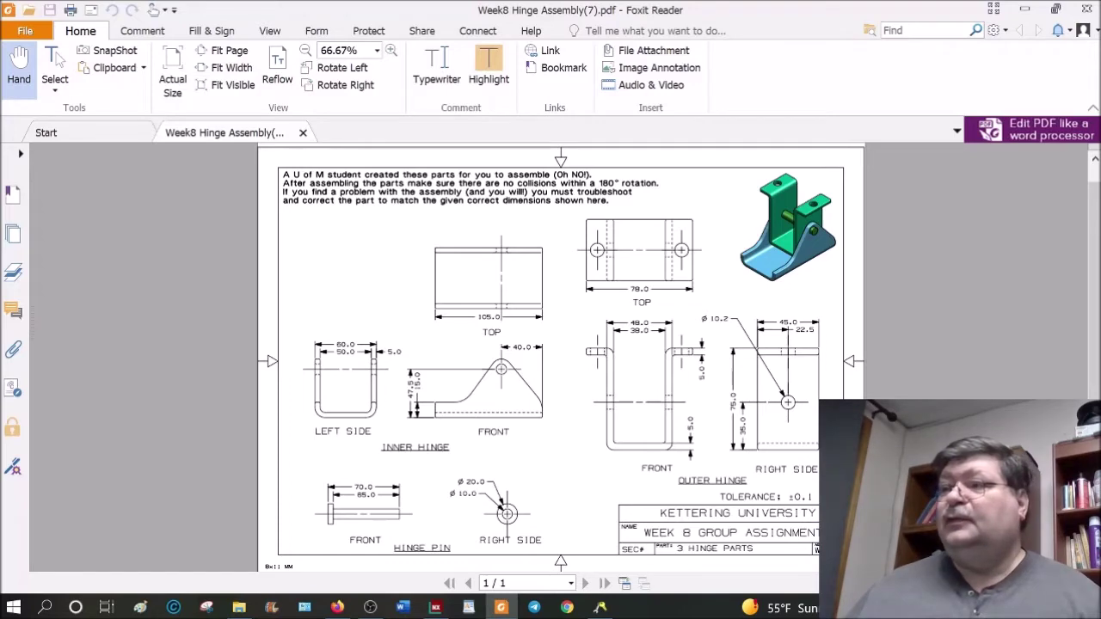
key("alt+Tab")
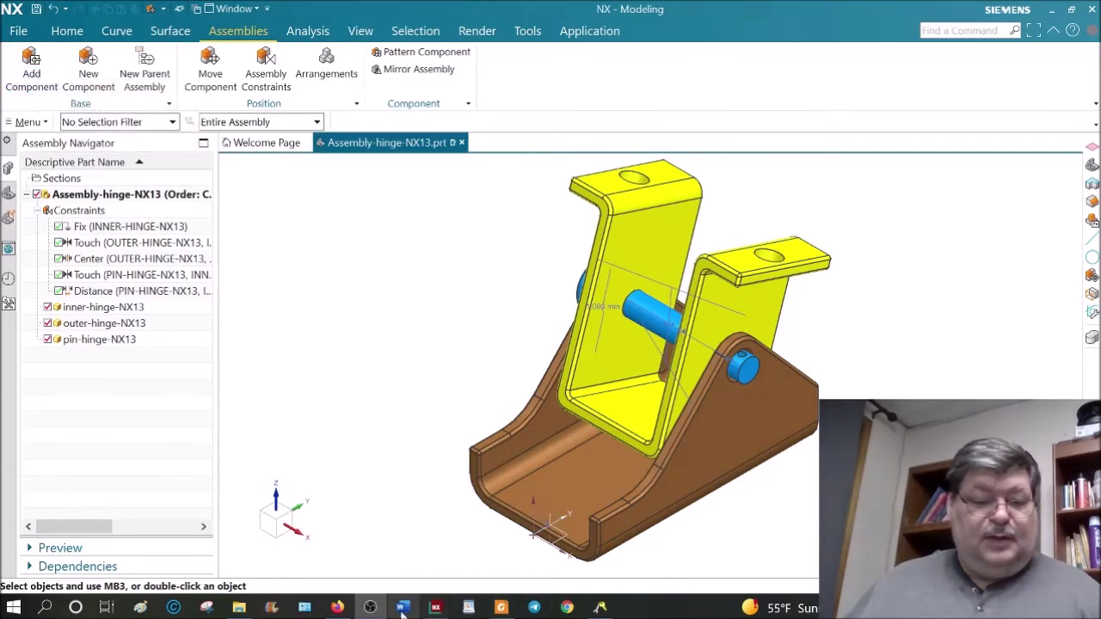
left_click(337, 607)
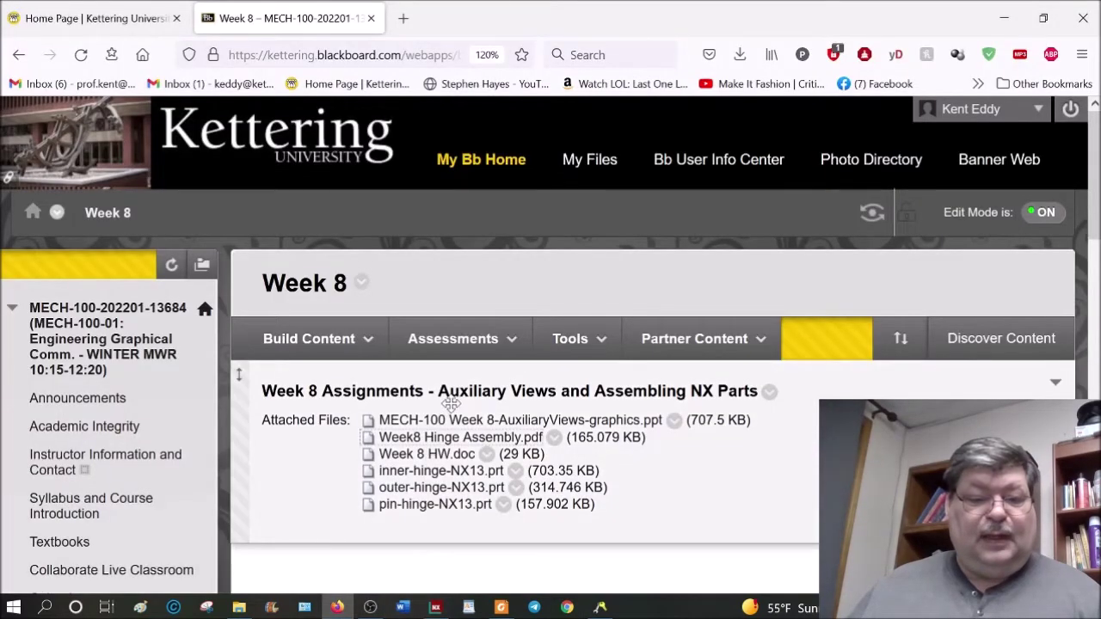
scroll(448, 413, "down", 2)
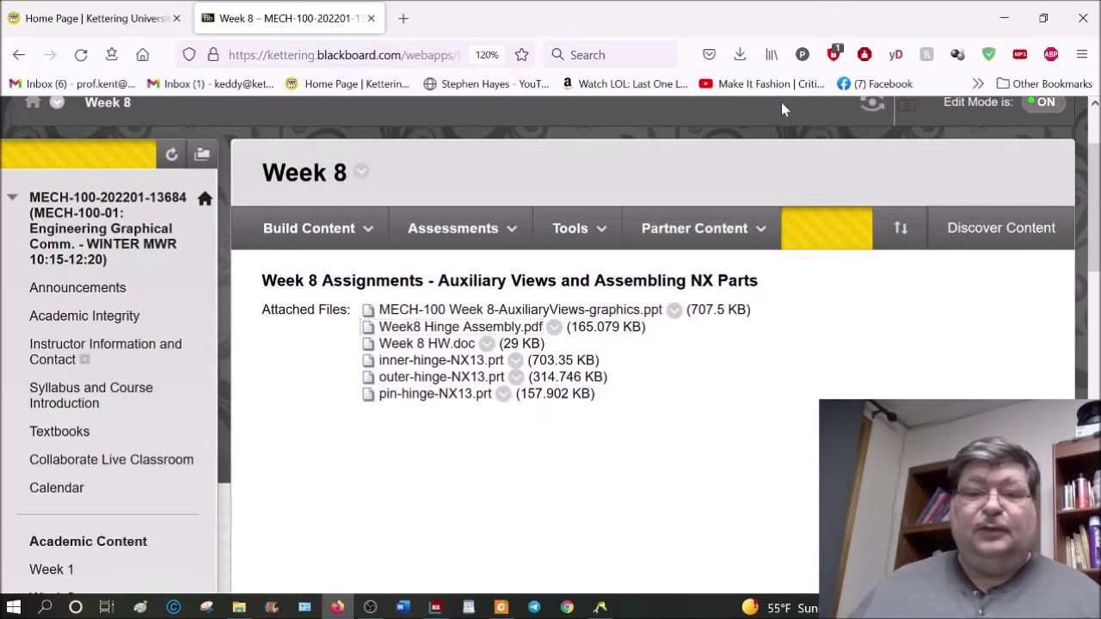
left_click(1006, 21)
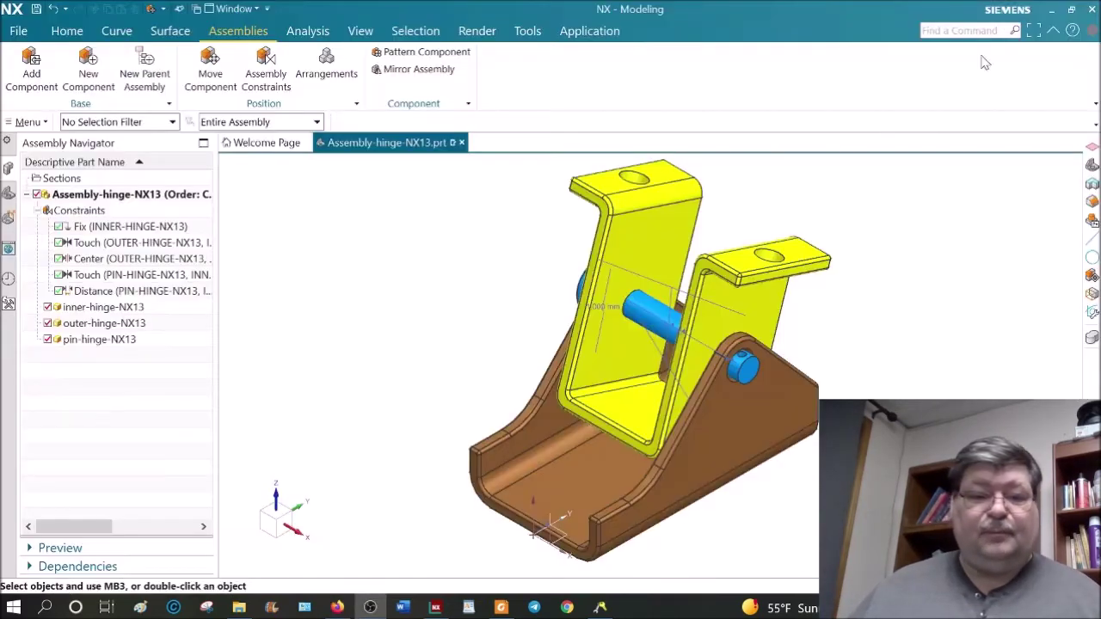
Create a new millimetre part from the Model template, named assembly-hinge2.prt, in the Downloads folder.
left_click(18, 32)
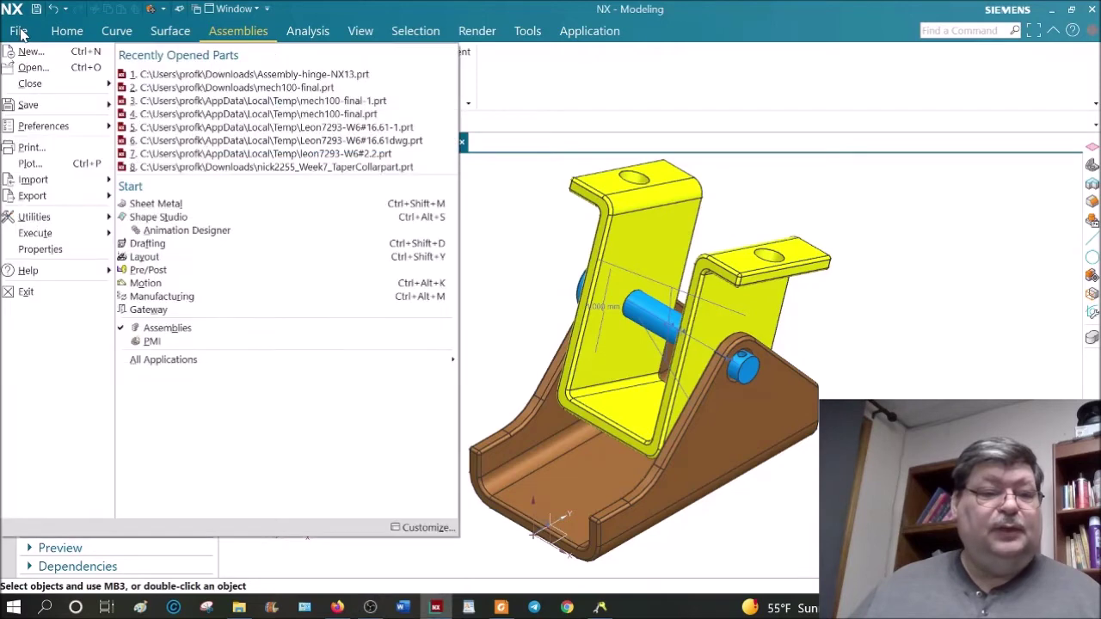
left_click(34, 51)
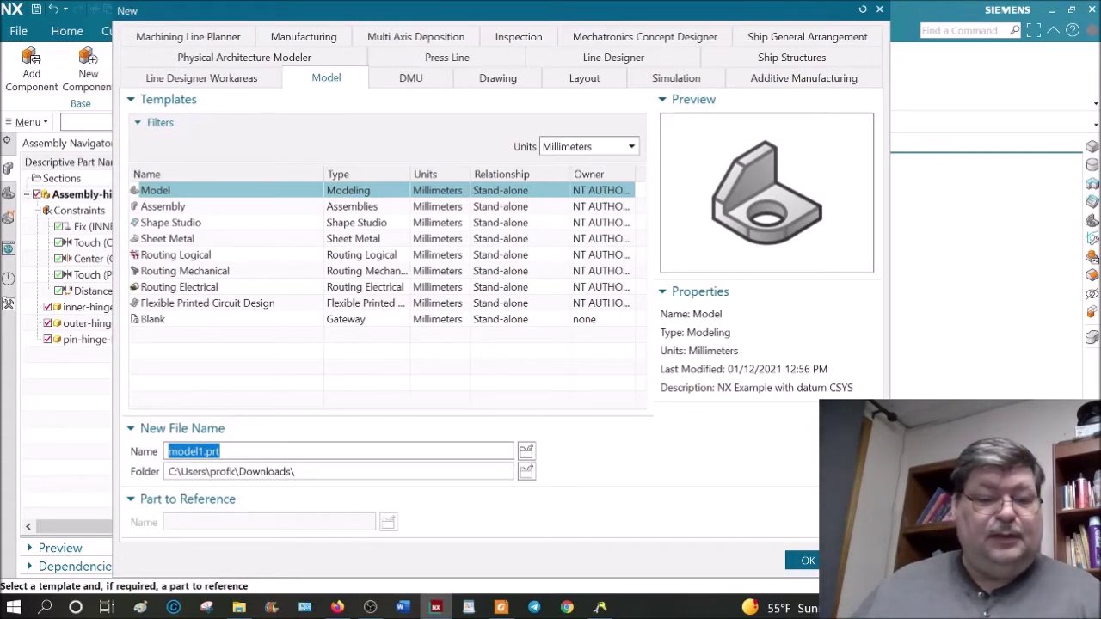
left_click(297, 471)
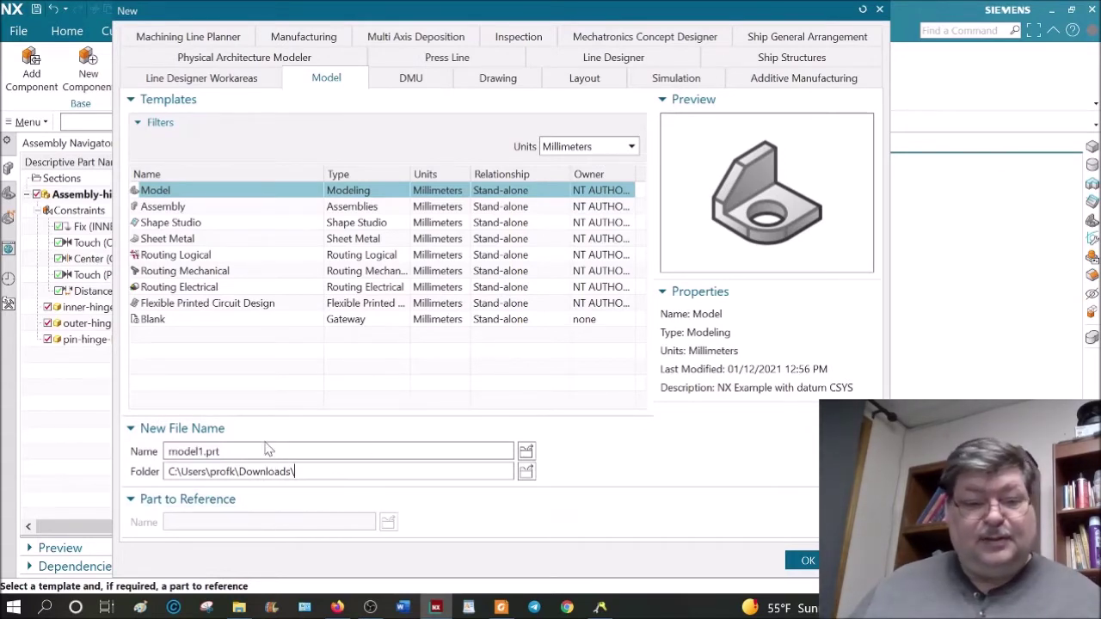
double_click(197, 450)
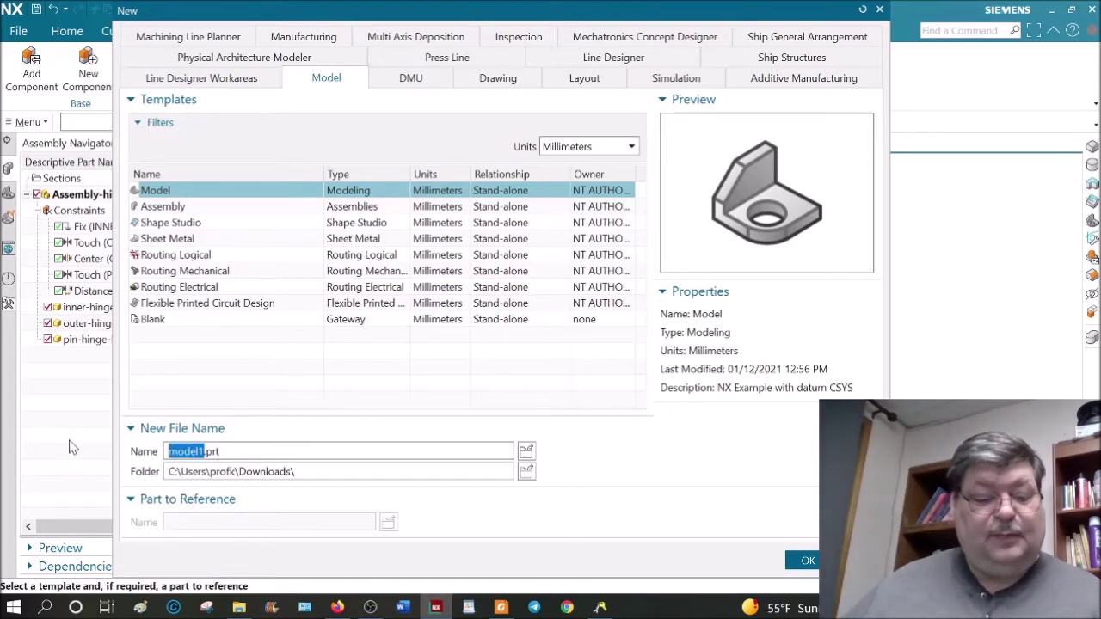
type("assemb")
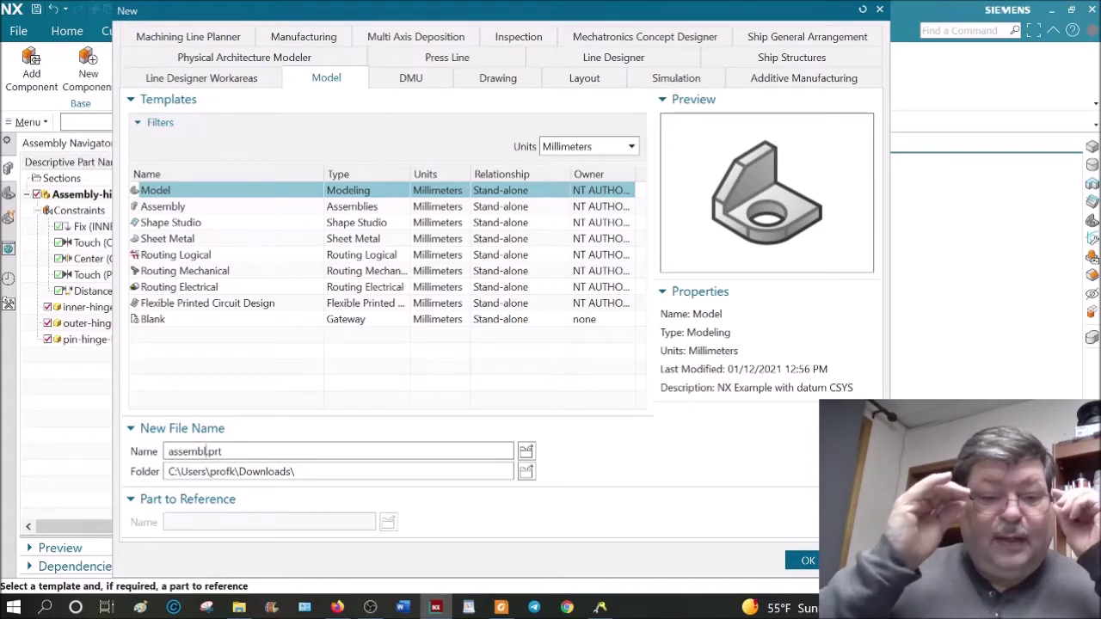
type("ly-hinge2")
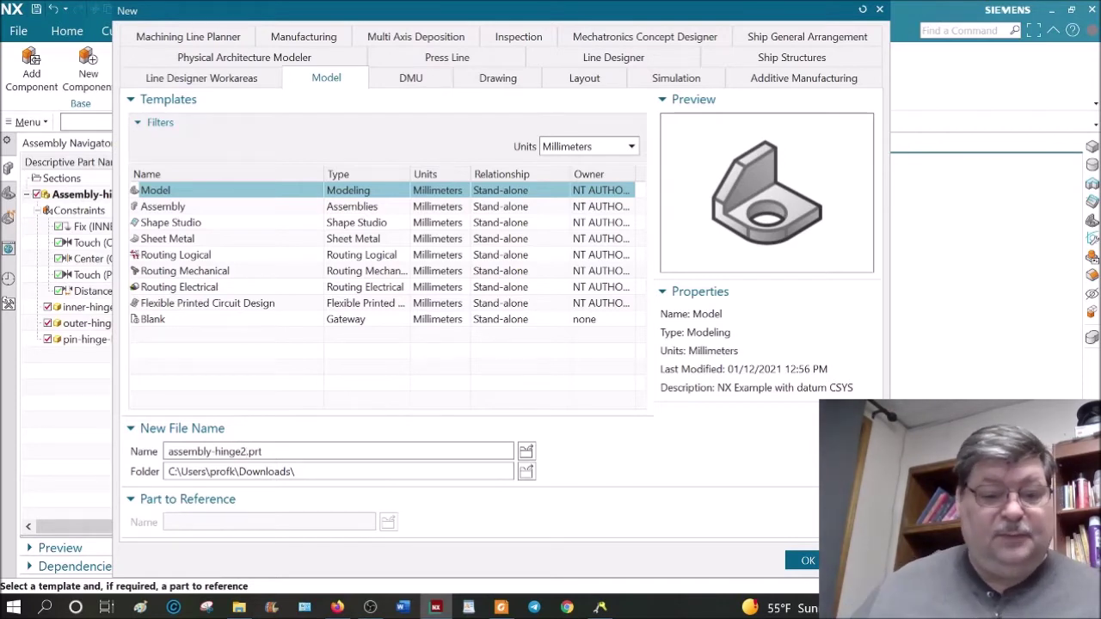
left_click(804, 560)
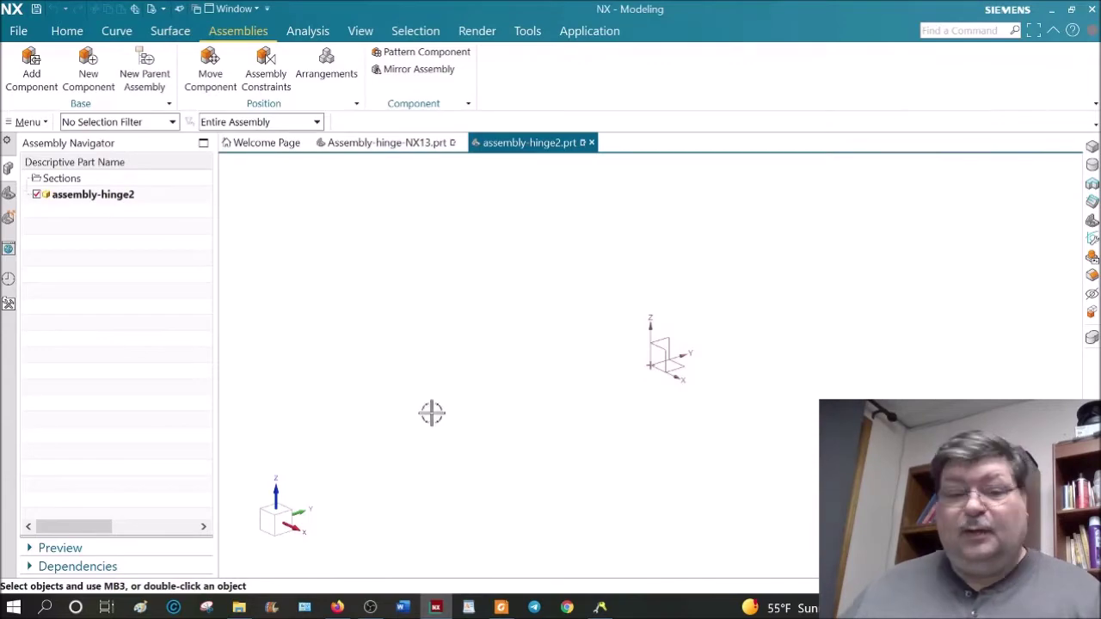
key("super+d")
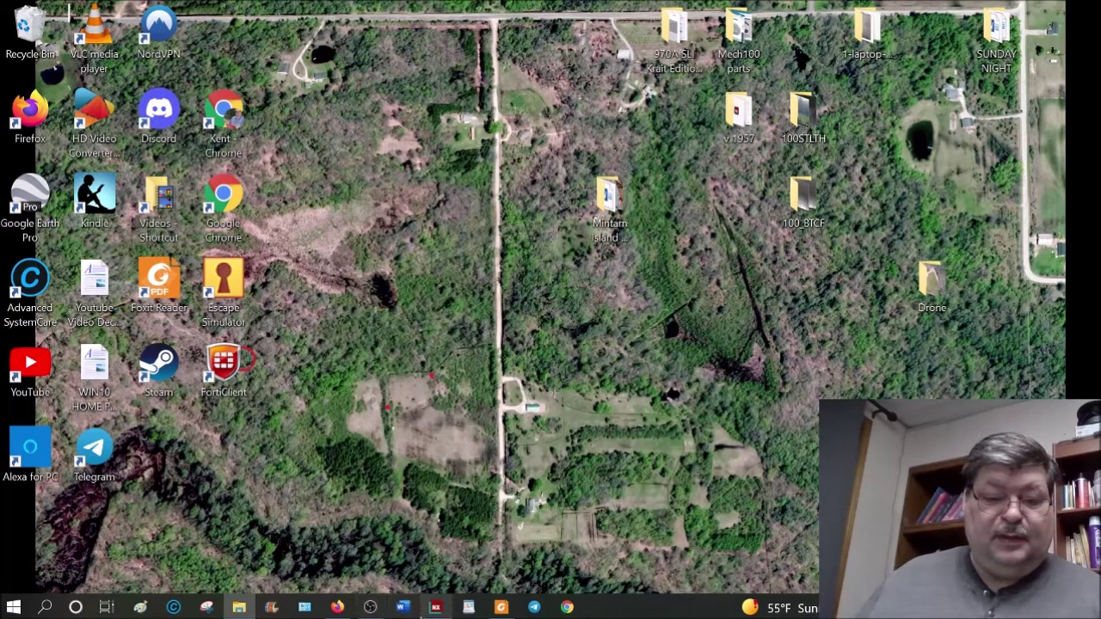
left_click(433, 607)
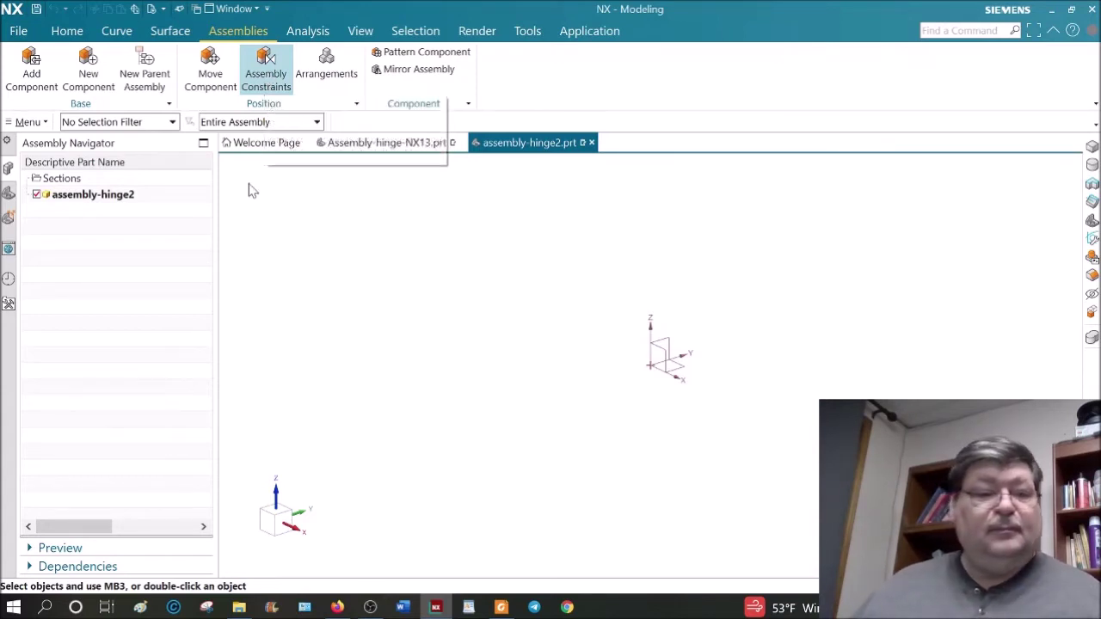
Start adding a component with all dialog options shown, and load inner-hinge-NX13.prt from the Downloads folder.
left_click(31, 69)
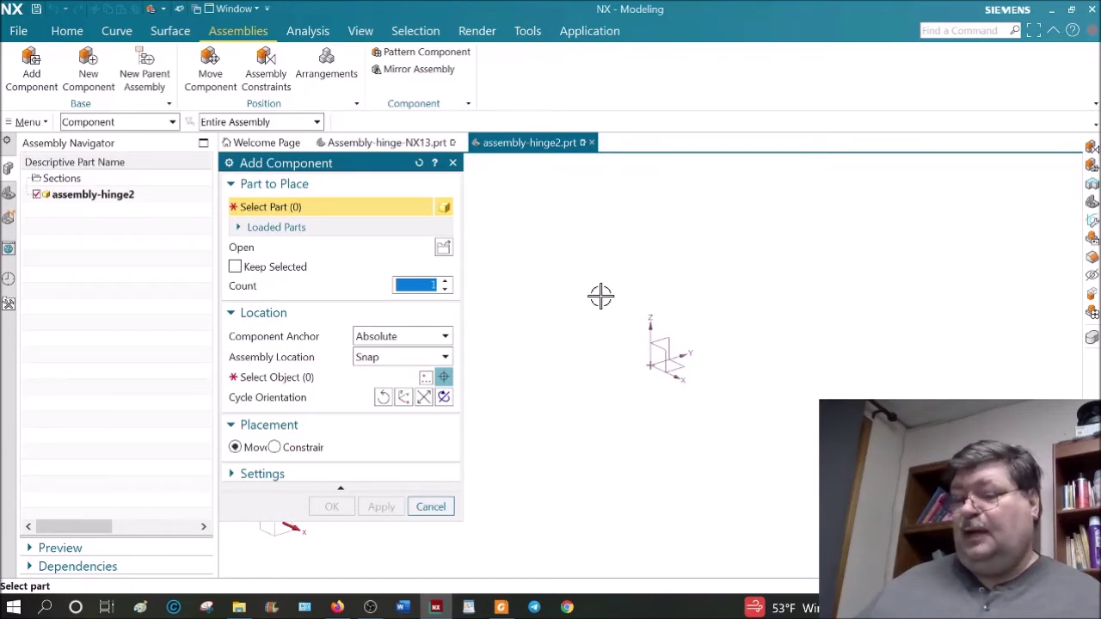
left_click(230, 167)
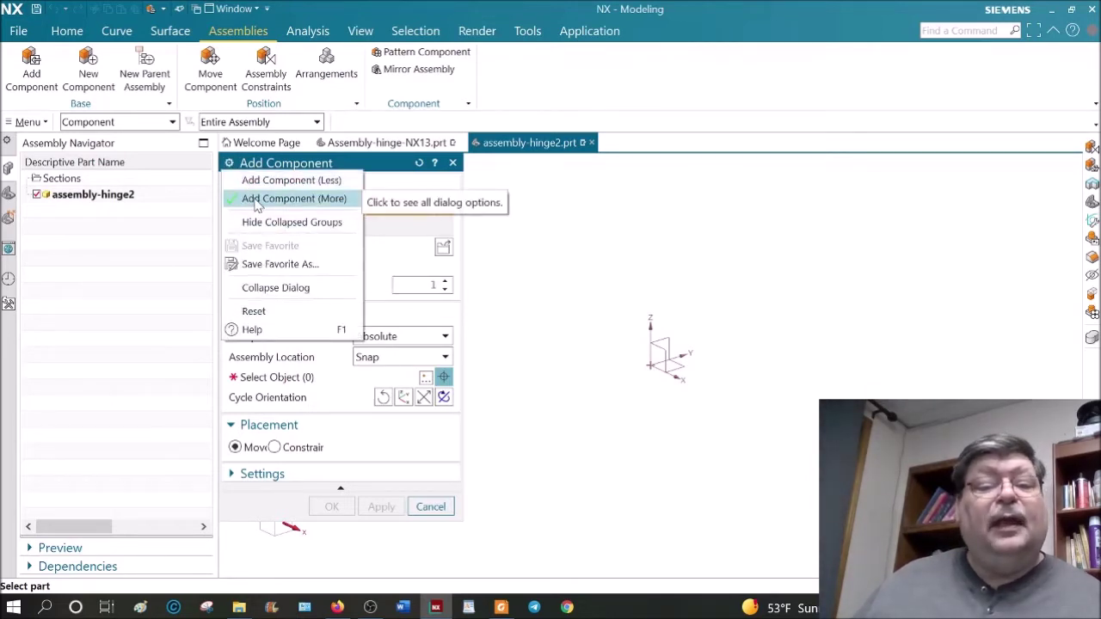
left_click(329, 205)
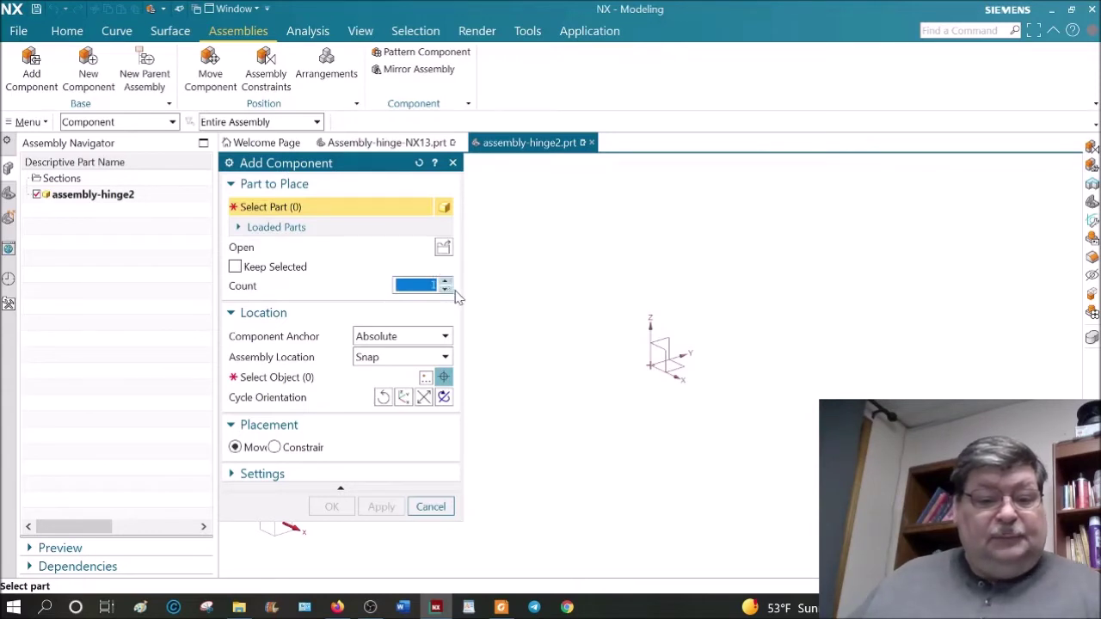
left_click(442, 249)
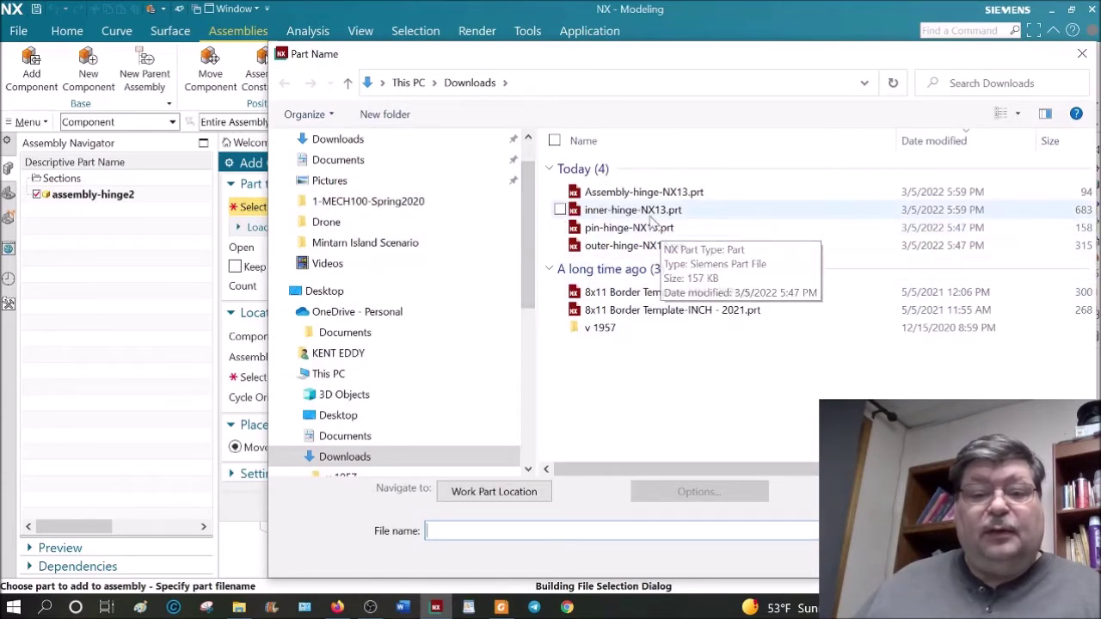
left_click(649, 219)
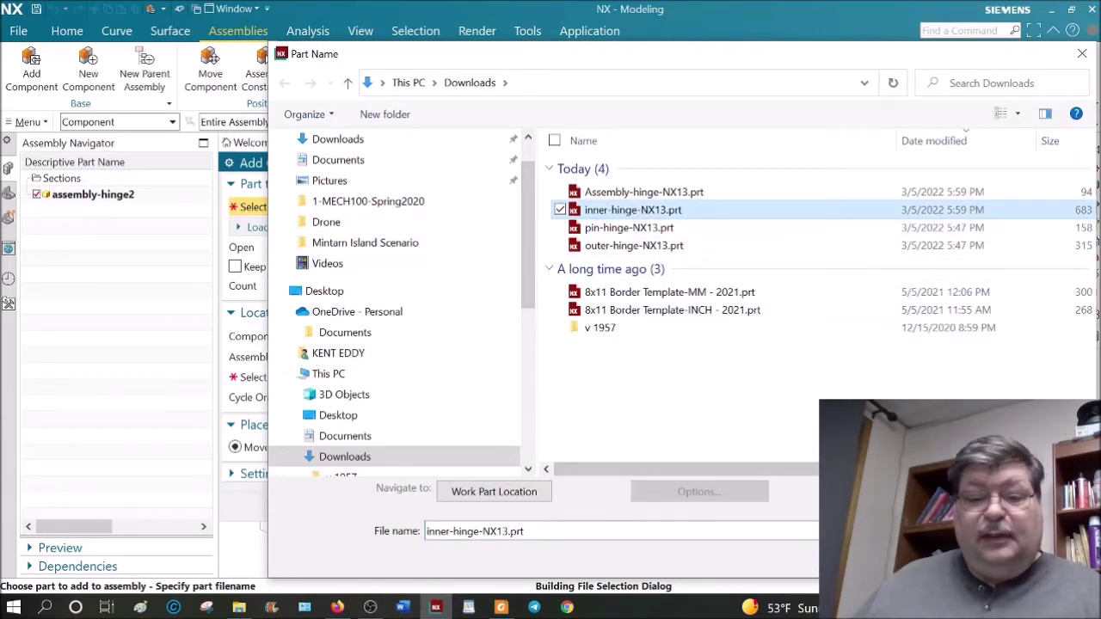
key("Return")
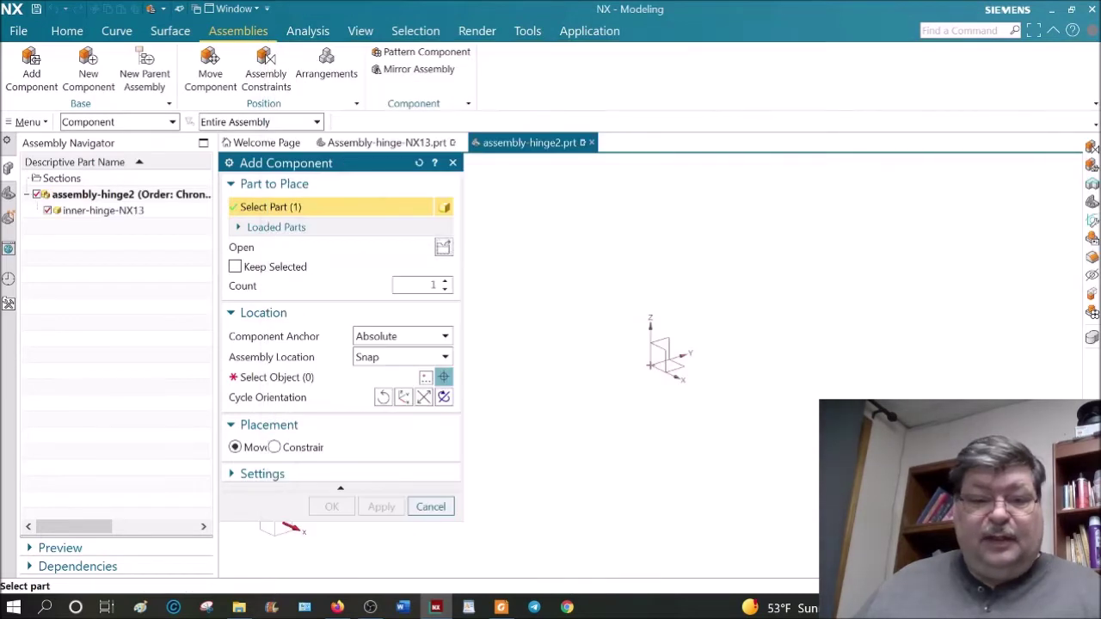
Place the inner hinge at the datum coordinate system's origin, using the Absolute component anchor and Snap location.
left_click(443, 379)
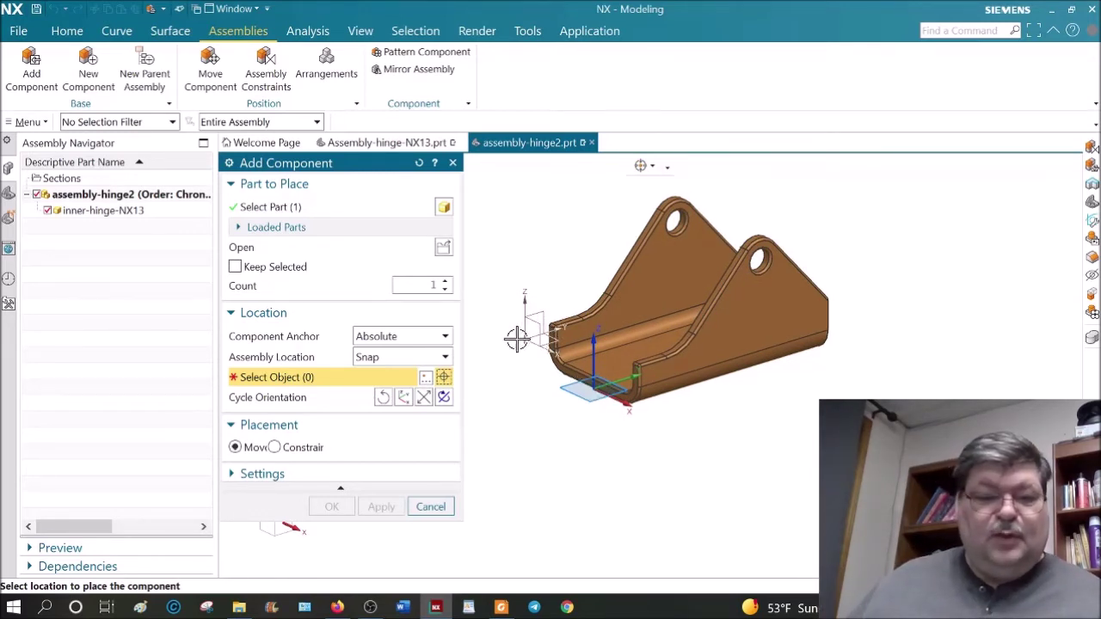
left_click(349, 492)
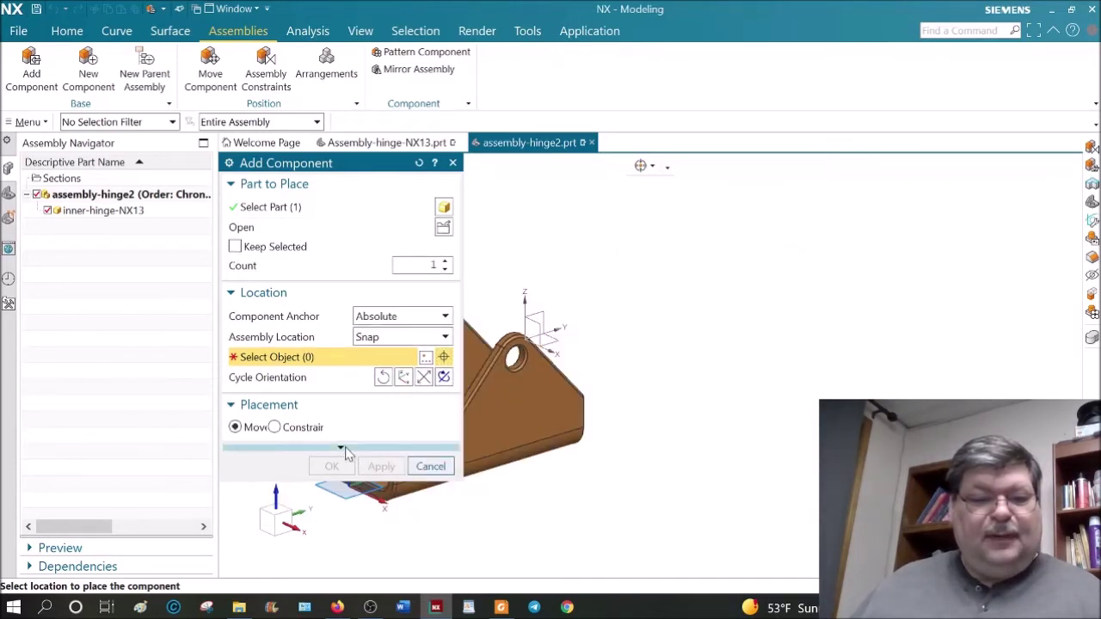
left_click(344, 449)
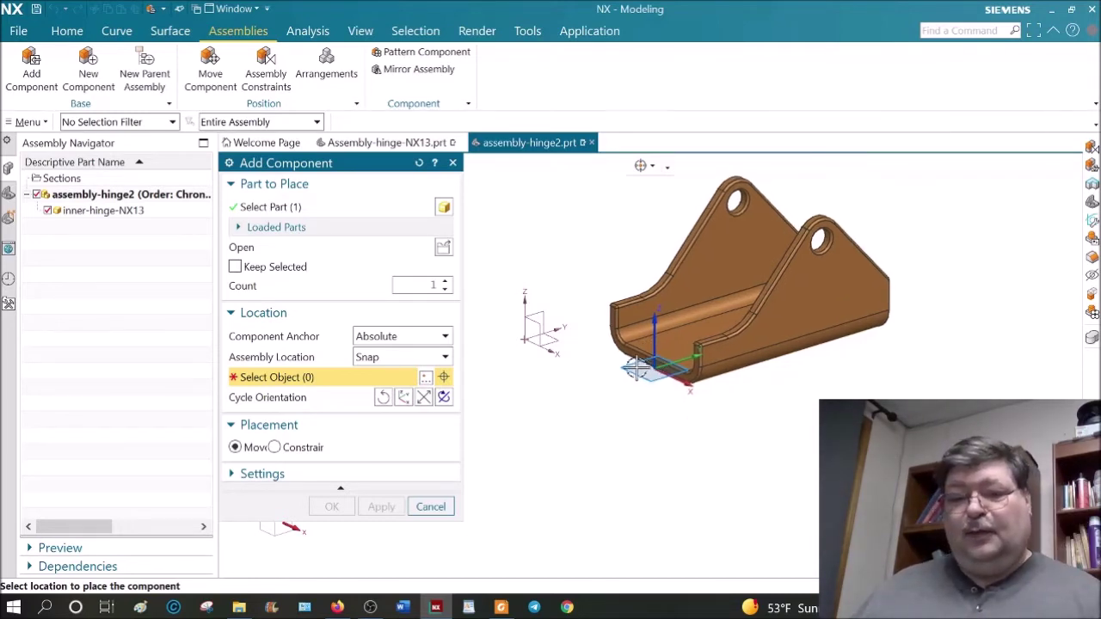
left_click(523, 338)
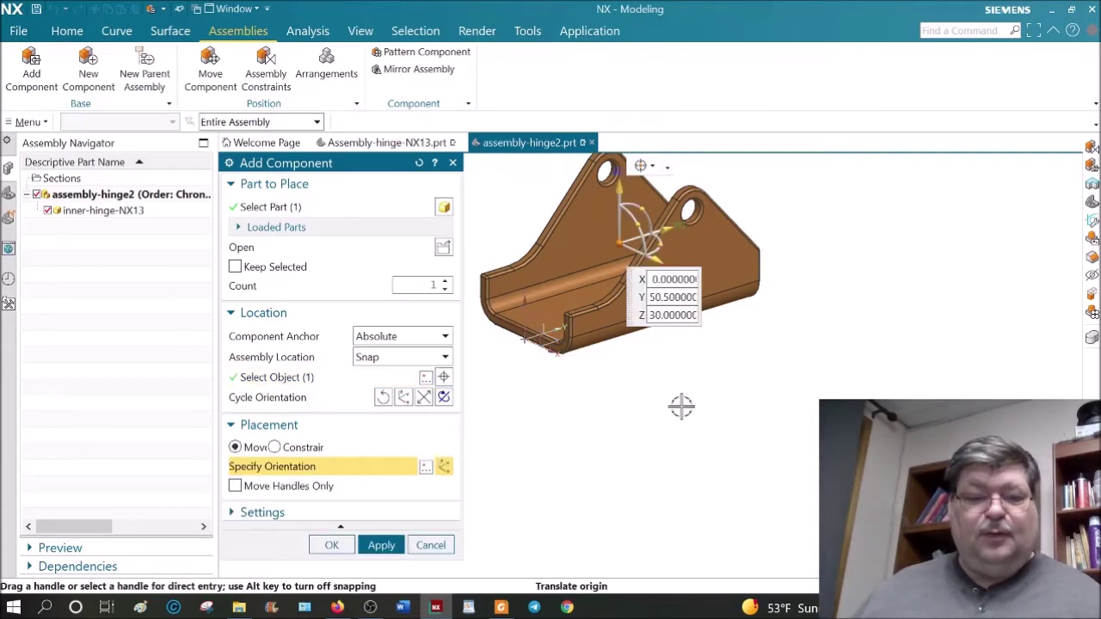
left_click(331, 545)
scroll(663, 337, "up", 2)
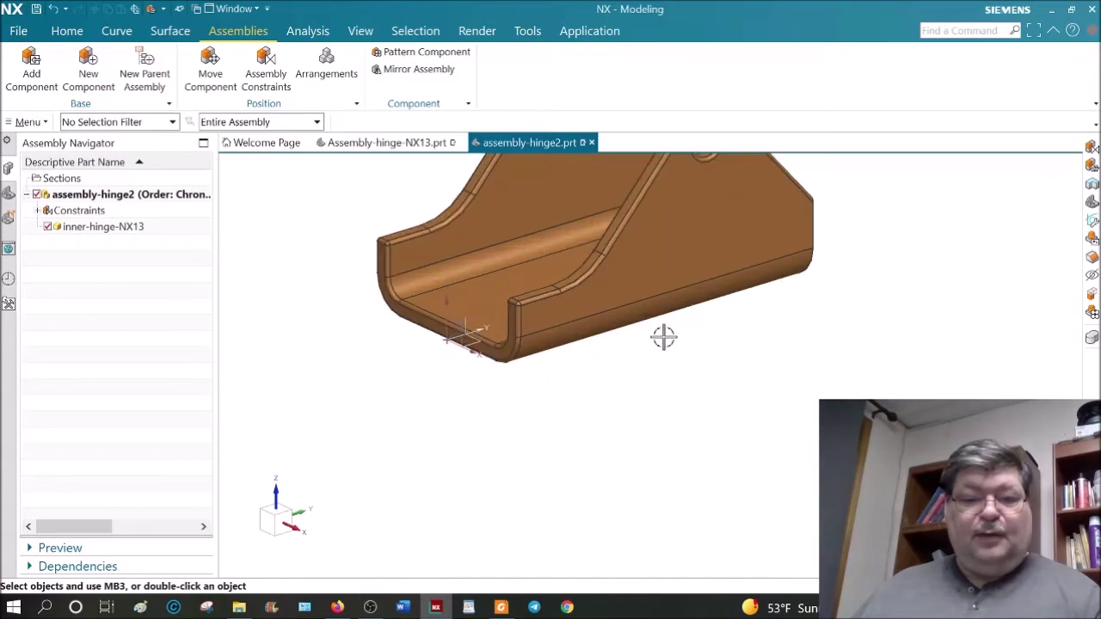
Inspect the placed inner hinge from several angles, then restore the standard trimetric view.
scroll(663, 337, "down", 3)
middle_click_drag(668, 329, 693, 486, "shift")
right_click(850, 293)
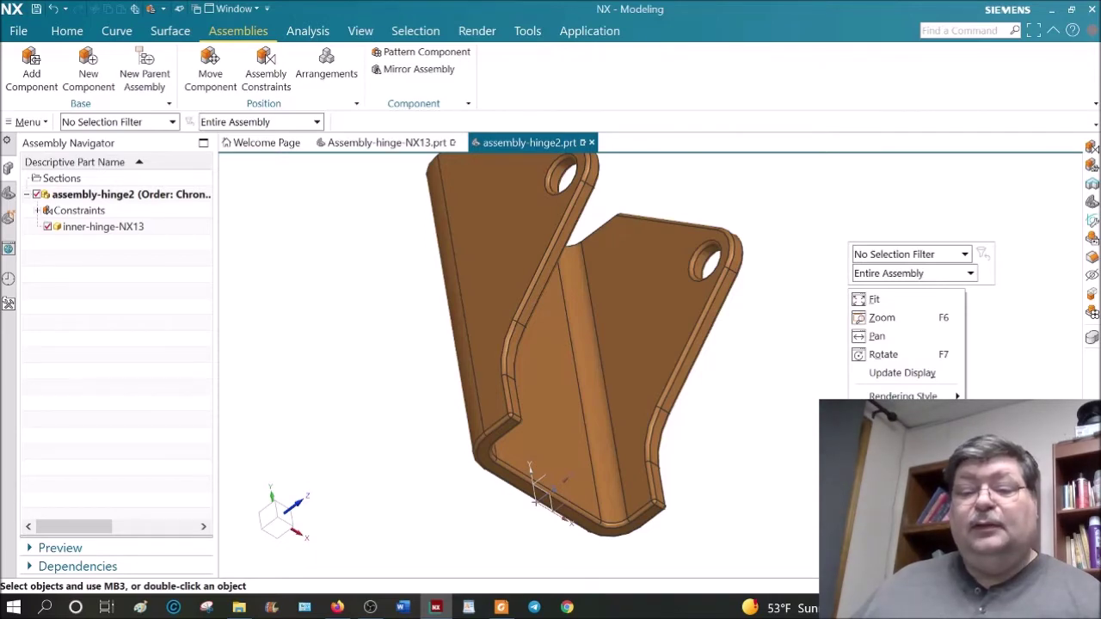
key("Home")
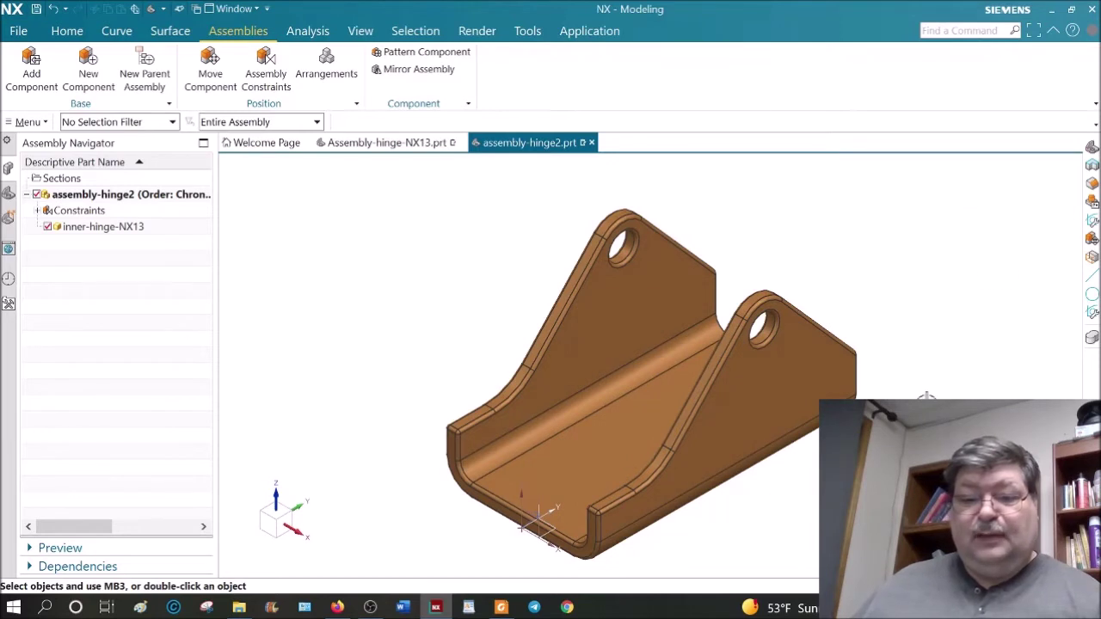
Switch the model display to Shaded without edges and then back to Shaded with Edges.
right_click(926, 396)
left_click(895, 274)
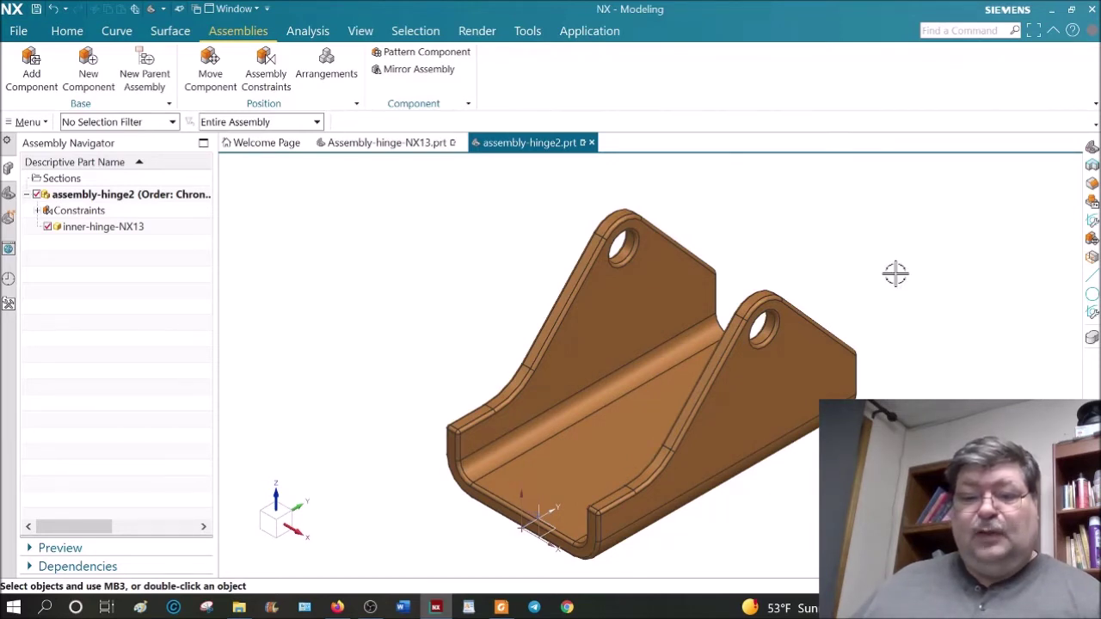
right_click(896, 273)
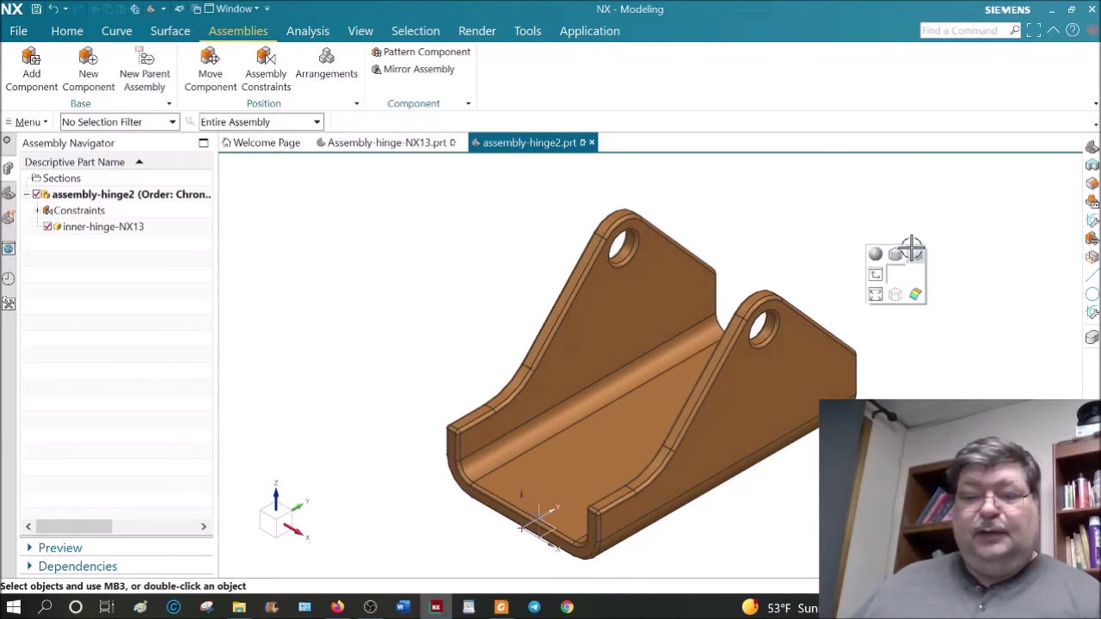
left_click(915, 253)
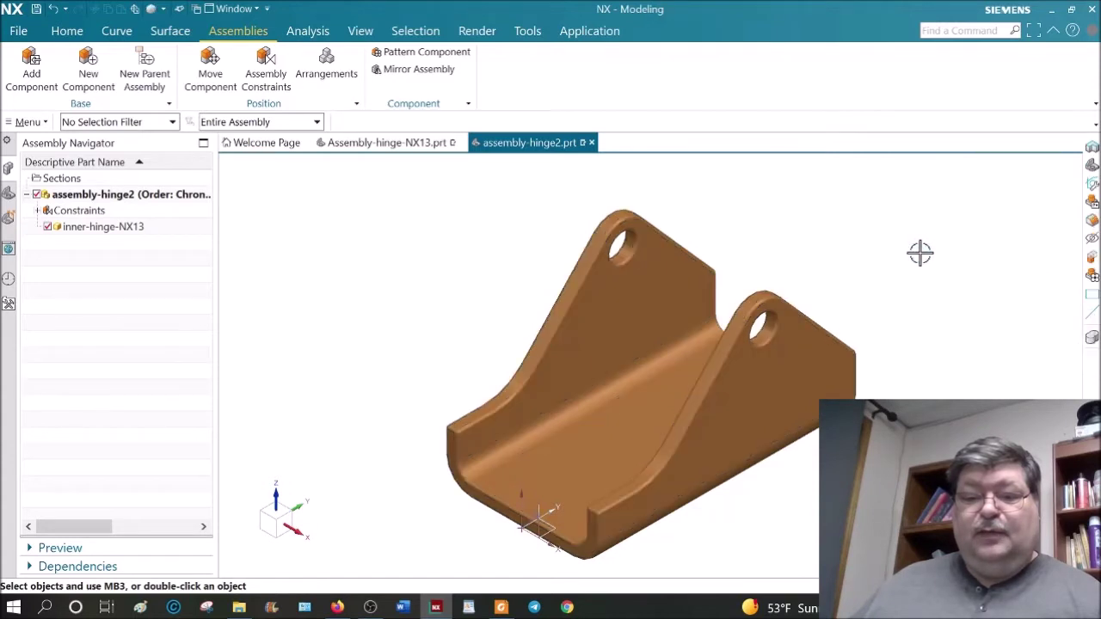
right_click(921, 252)
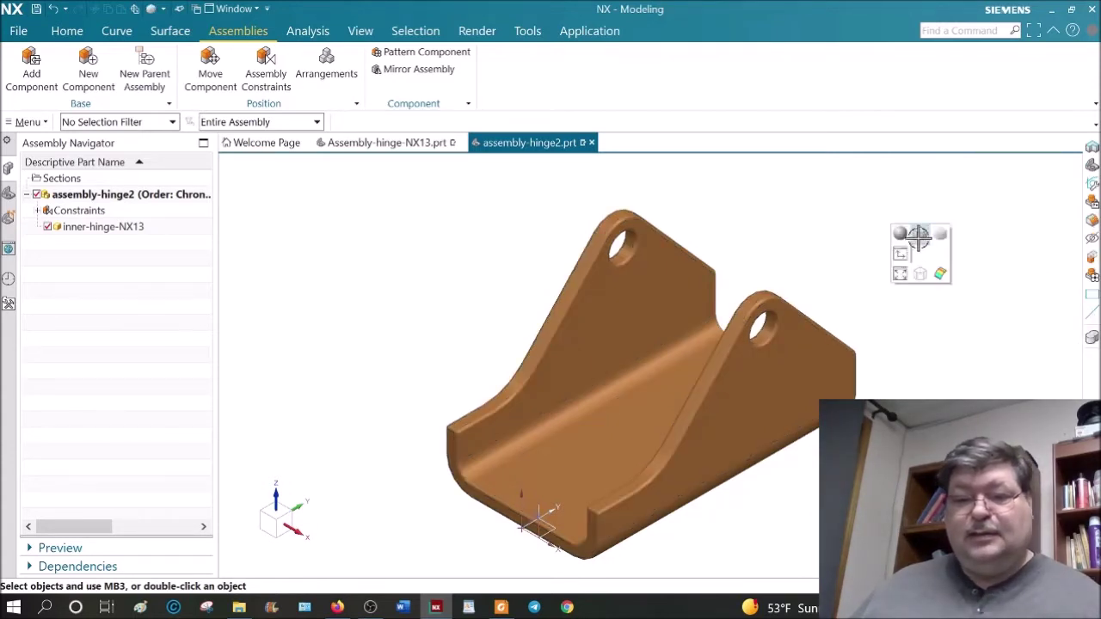
left_click(919, 233)
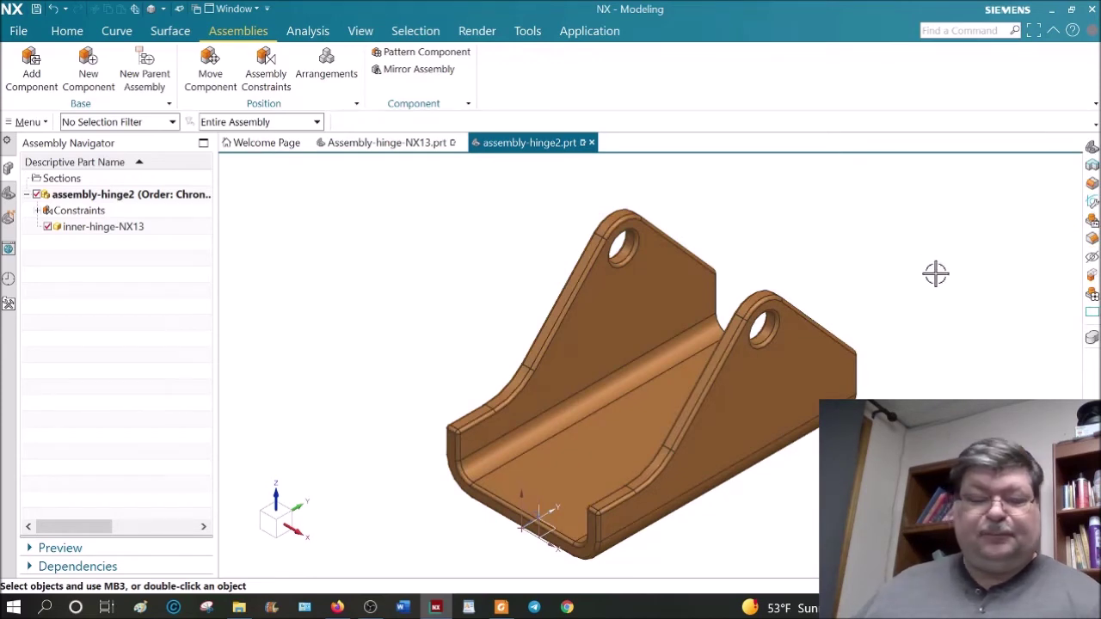
middle_click_drag(937, 272, 990, 365)
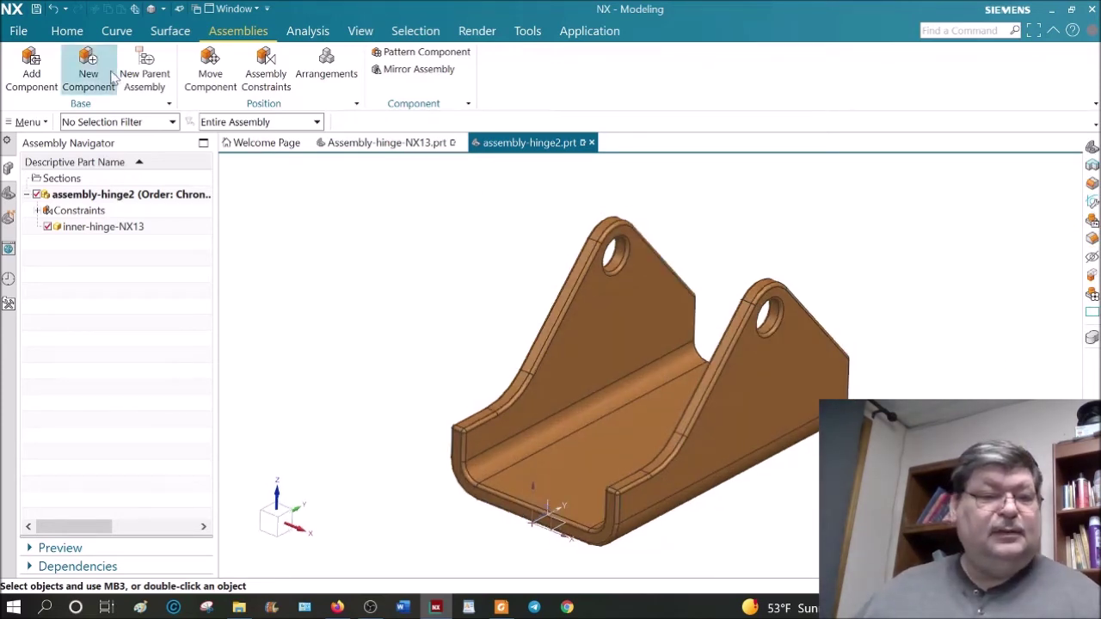
Add outer-hinge-NX13.prt from Downloads, placing it clear of the inner hinge with its move handle at about X 21, Y 202, Z 35.
left_click(32, 65)
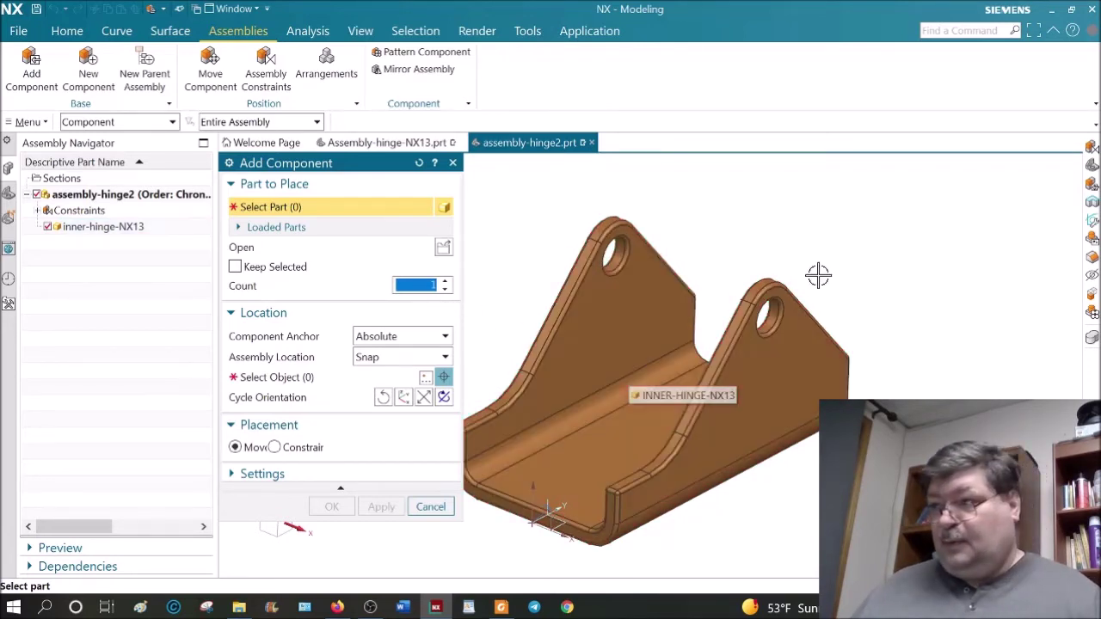
left_click(444, 377)
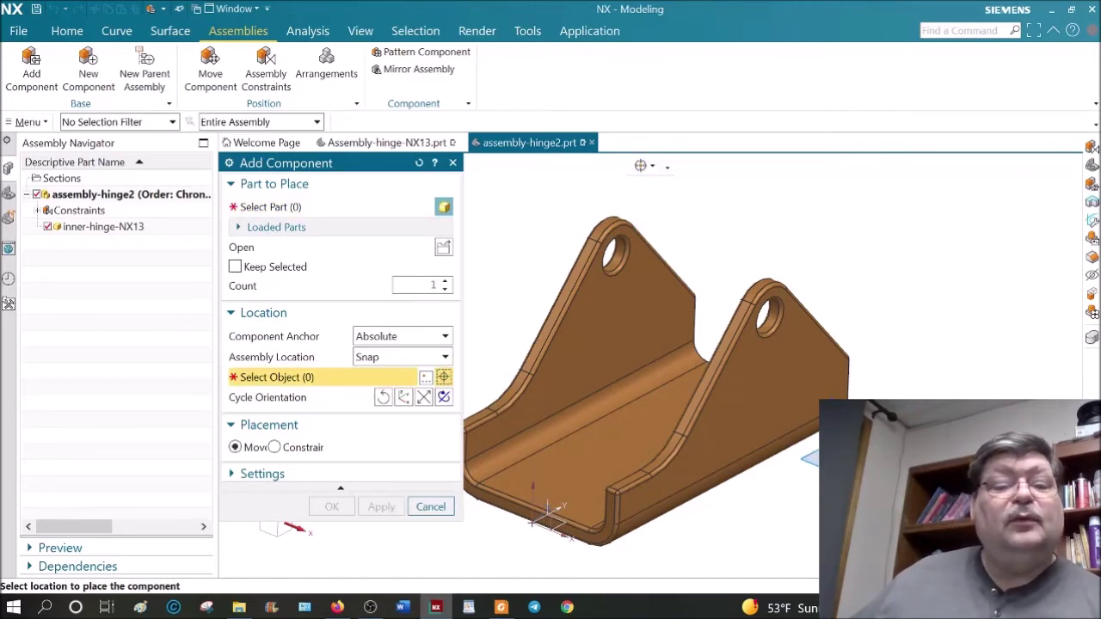
left_click(443, 249)
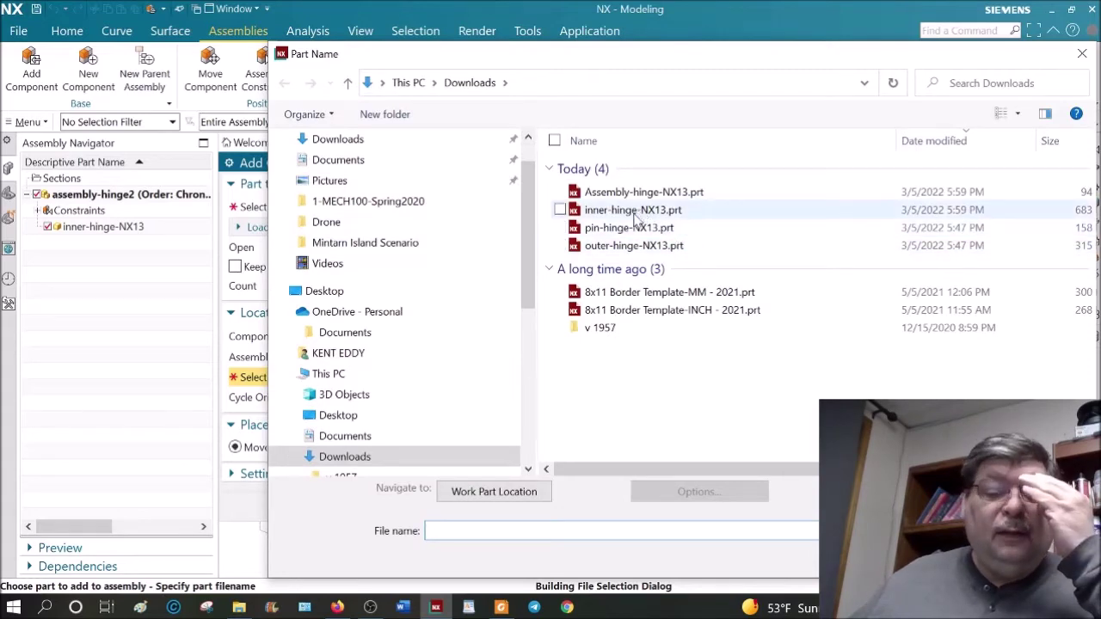
left_click(634, 247)
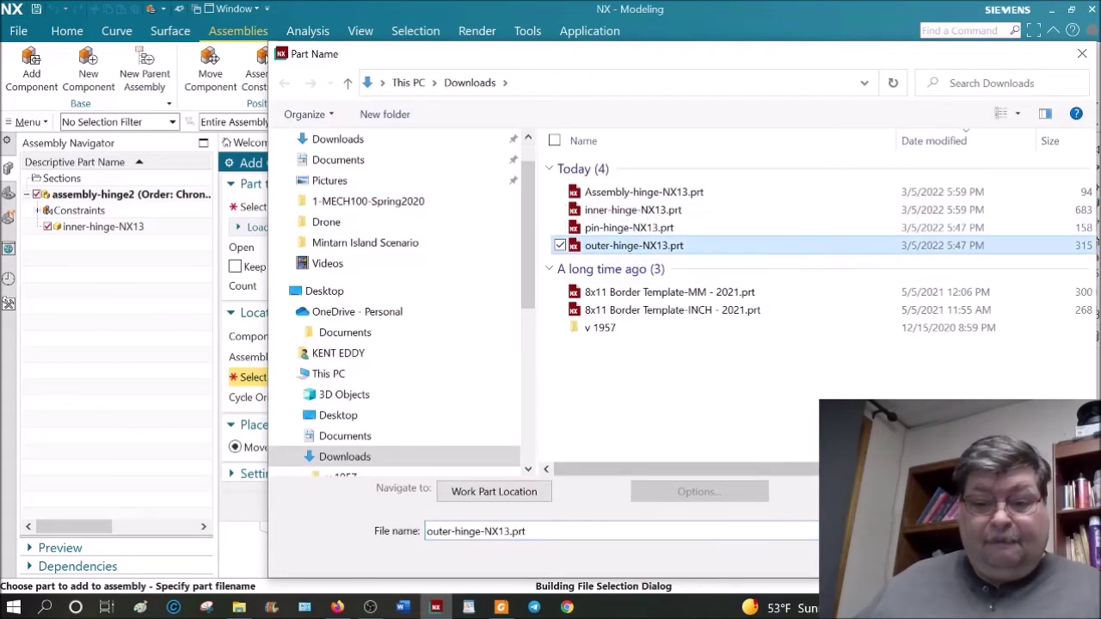
double_click(634, 245)
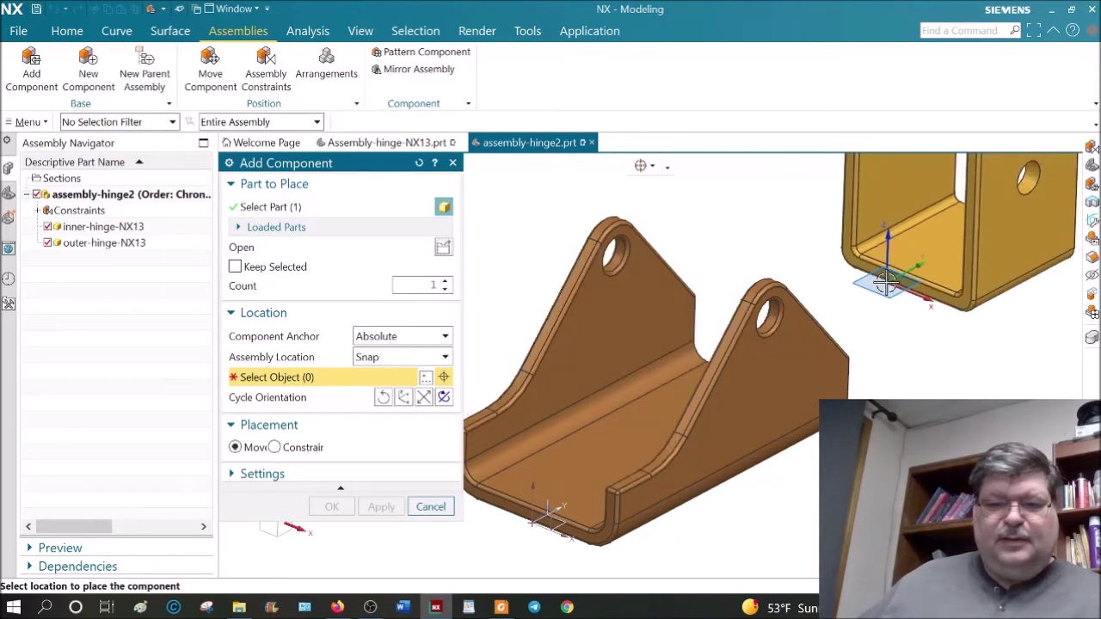
left_click(895, 269)
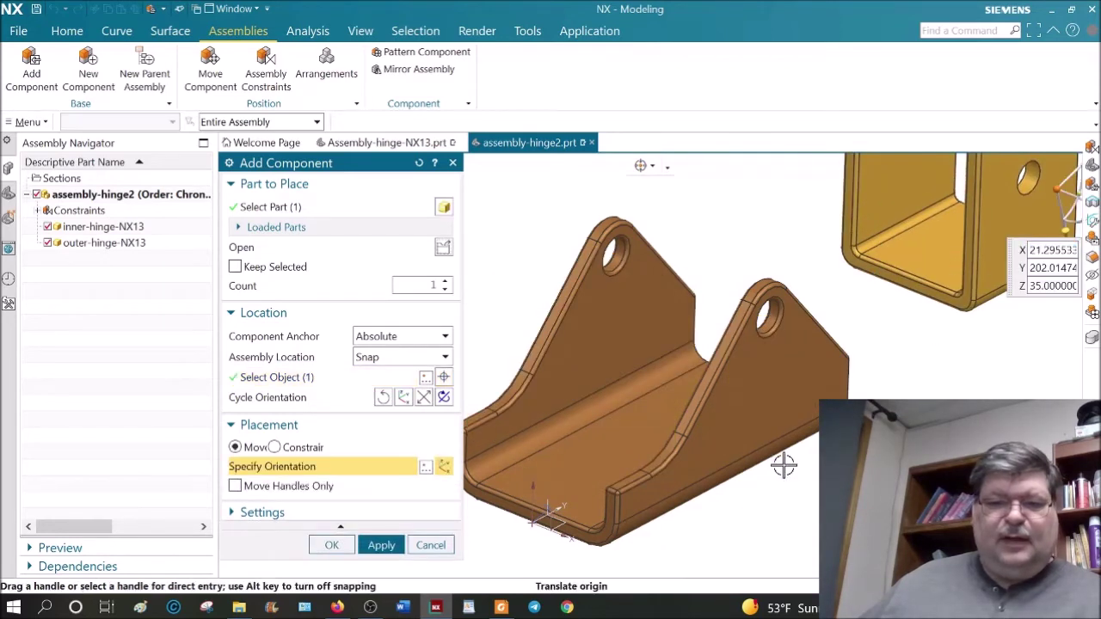
left_click(331, 545)
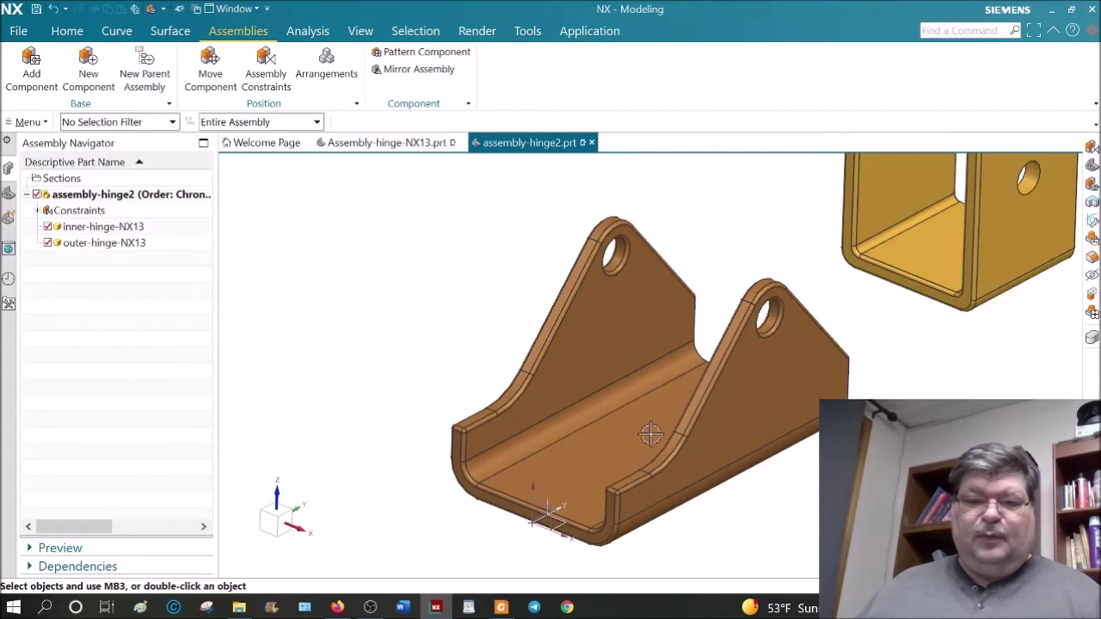
Make the outer hinge's side hole concentric with the inner hinge's hole using Touch Align with Infer Center/Axis, and expand the Constraints group.
scroll(651, 434, "up", 3)
middle_click_drag(714, 370, 737, 446, "shift")
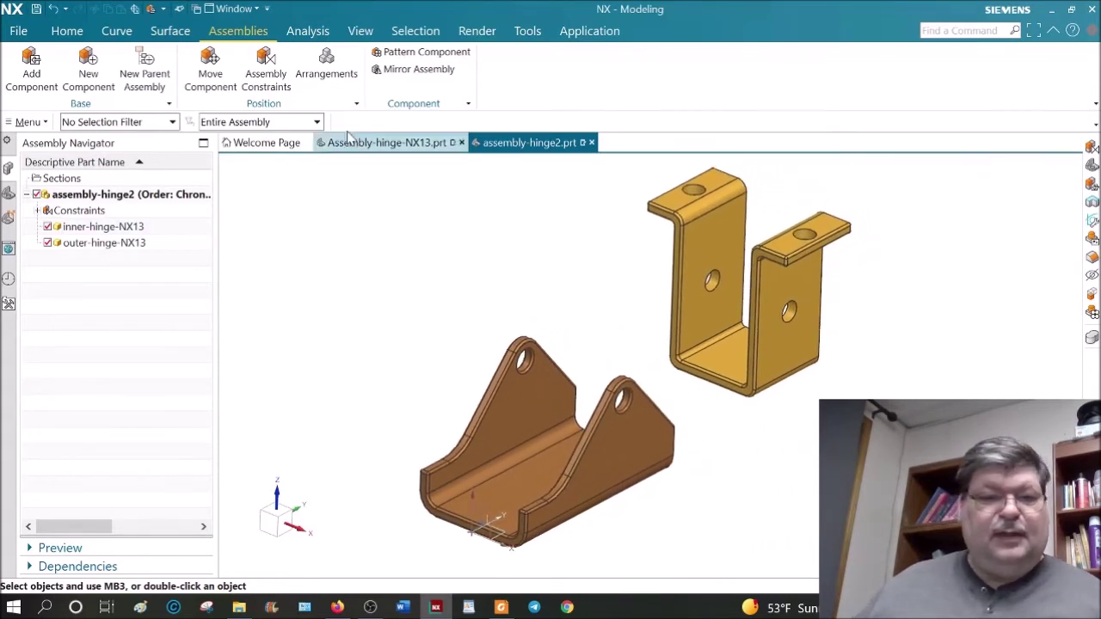
left_click(268, 67)
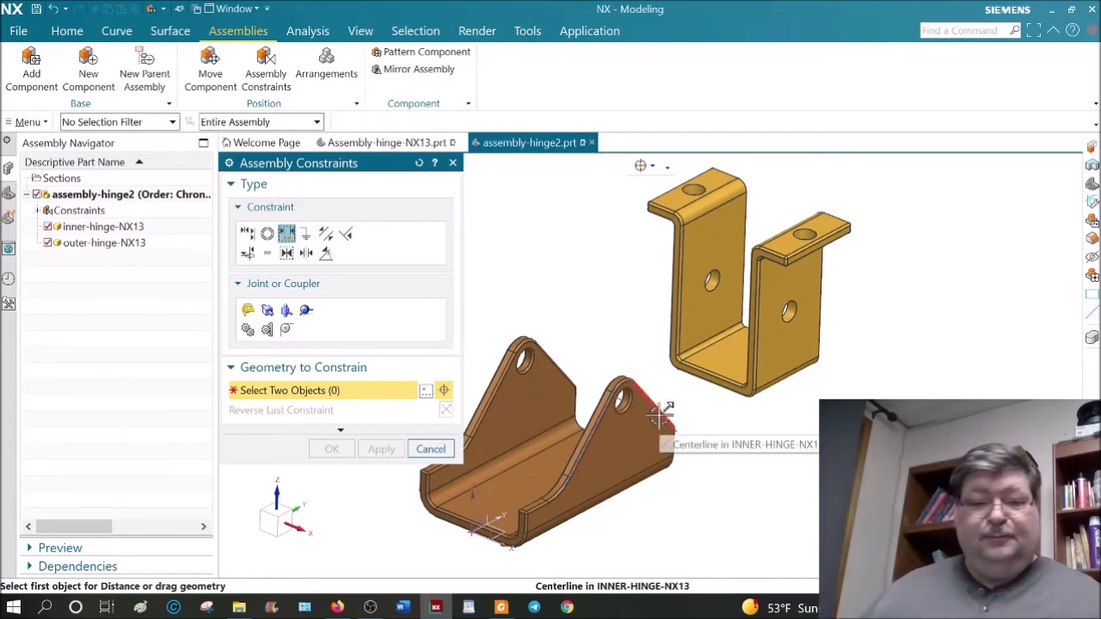
left_click(247, 234)
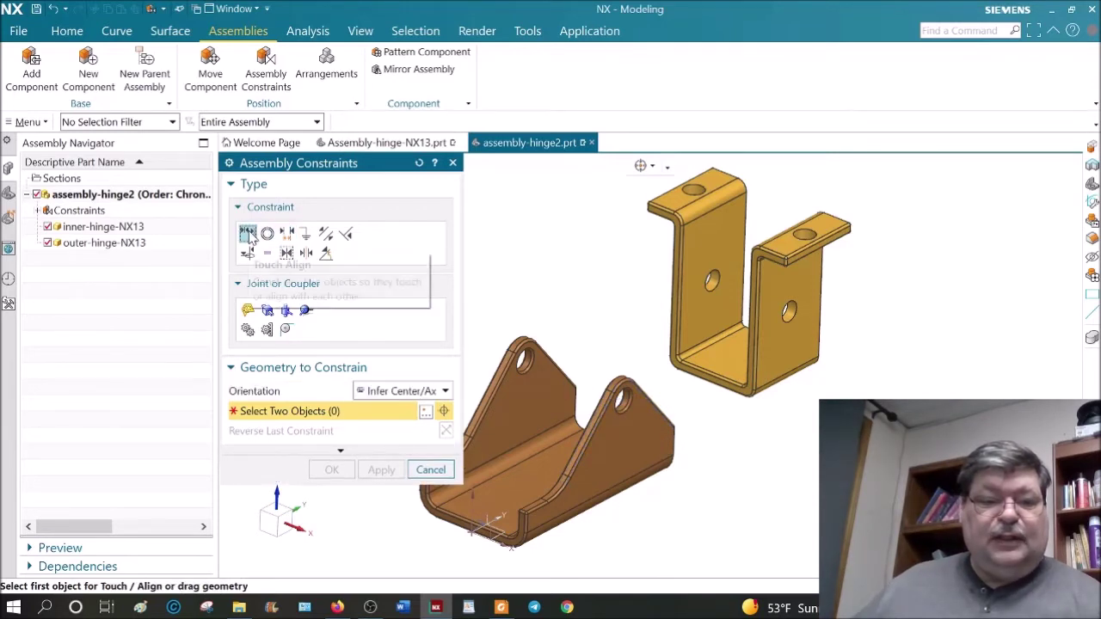
left_click(379, 392)
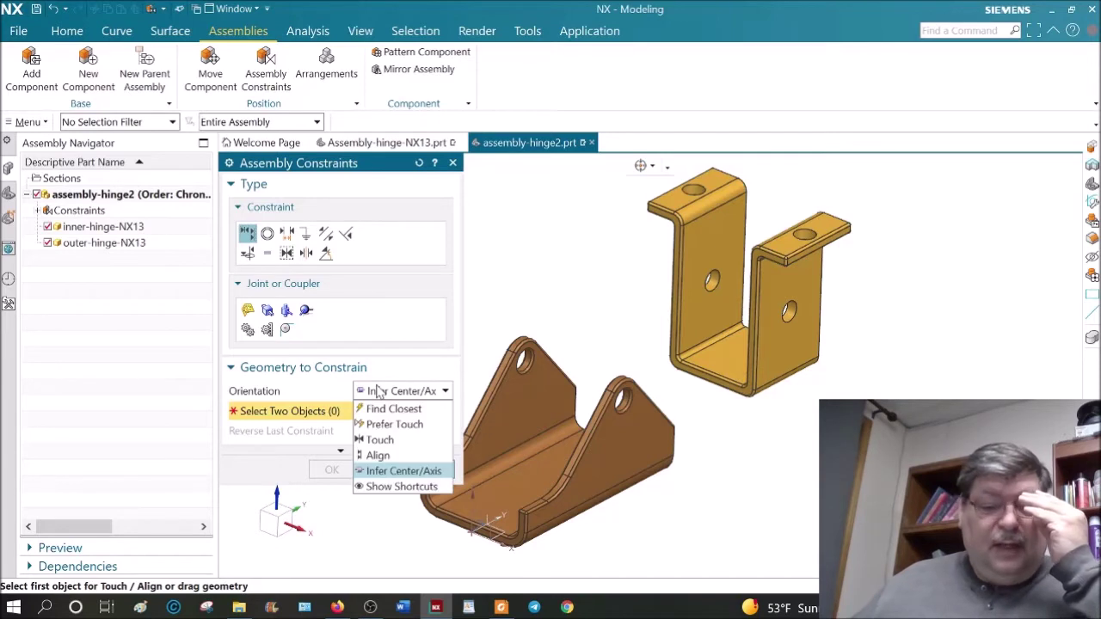
left_click(400, 472)
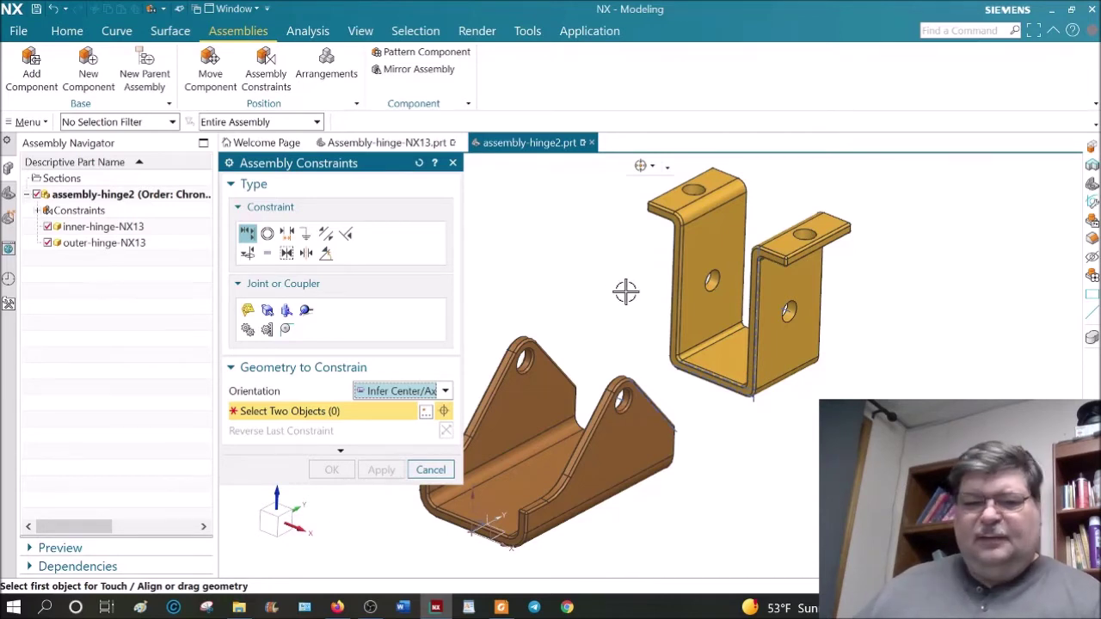
scroll(714, 327, "down", 5)
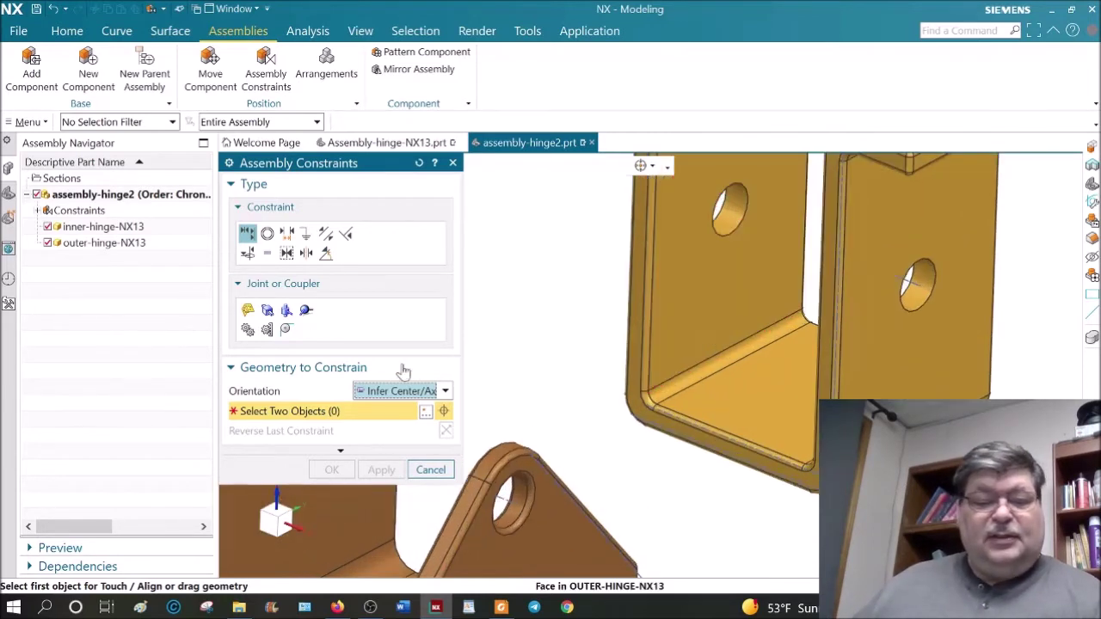
left_click(919, 292)
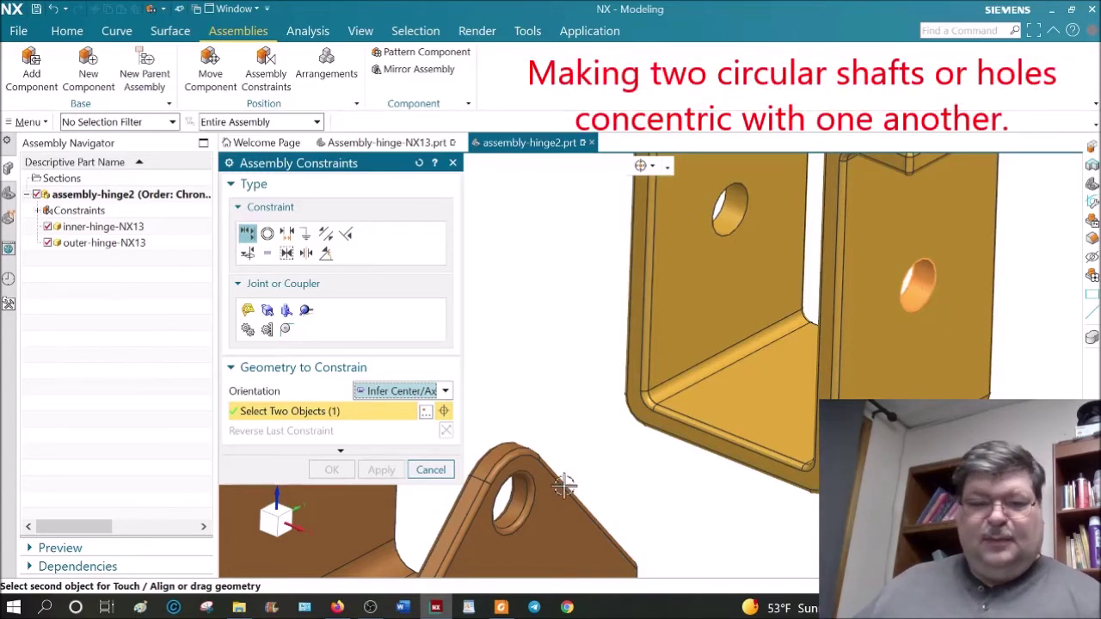
left_click(517, 514)
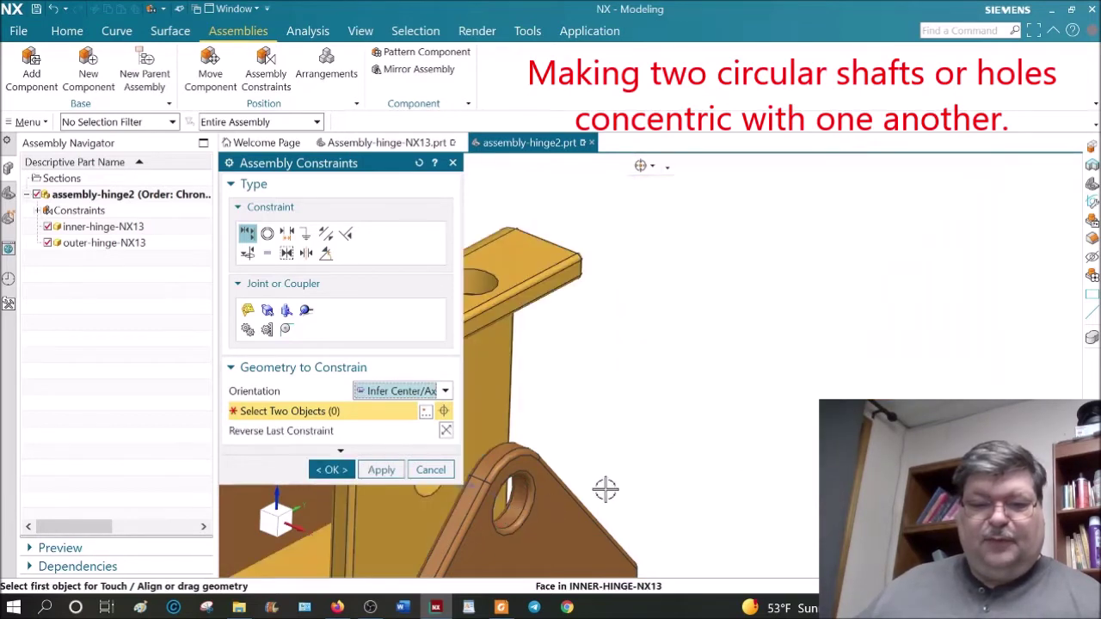
mouse_move(671, 468)
middle_mouse_down()
mouse_move(925, 349)
mouse_move(899, 353)
mouse_move(840, 319)
mouse_move(892, 326)
mouse_move(869, 335)
middle_mouse_up()
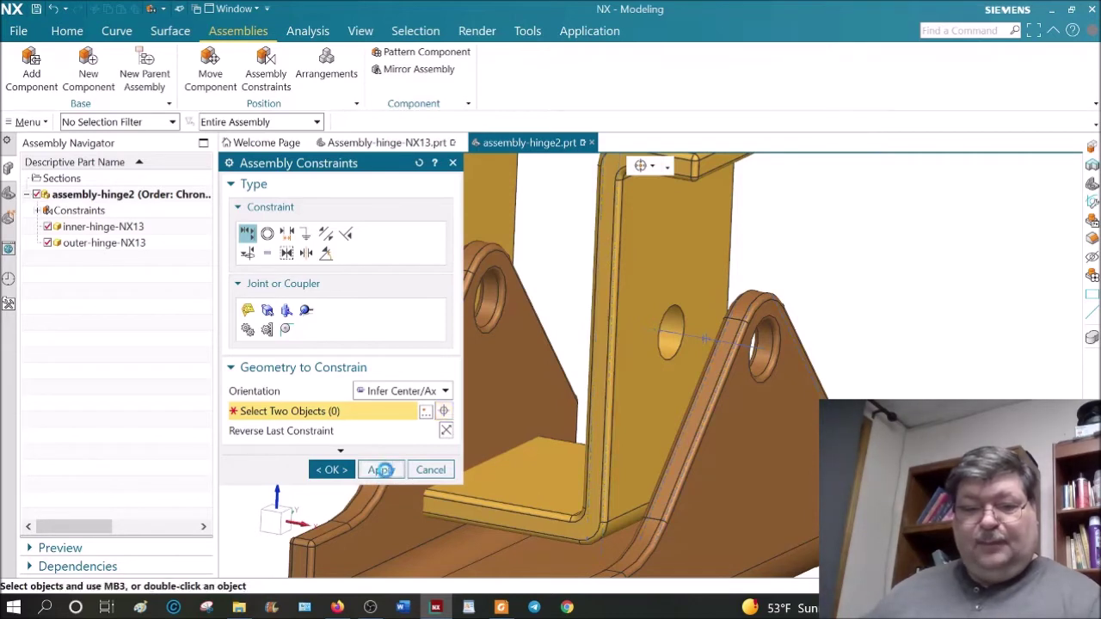
left_click(383, 471)
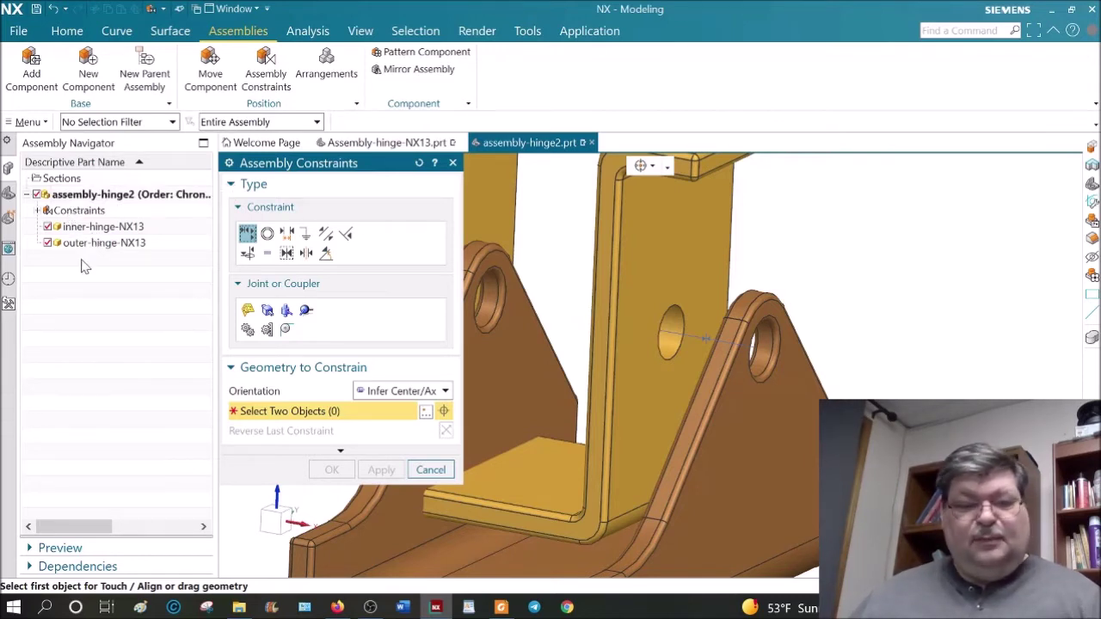
left_click(37, 213)
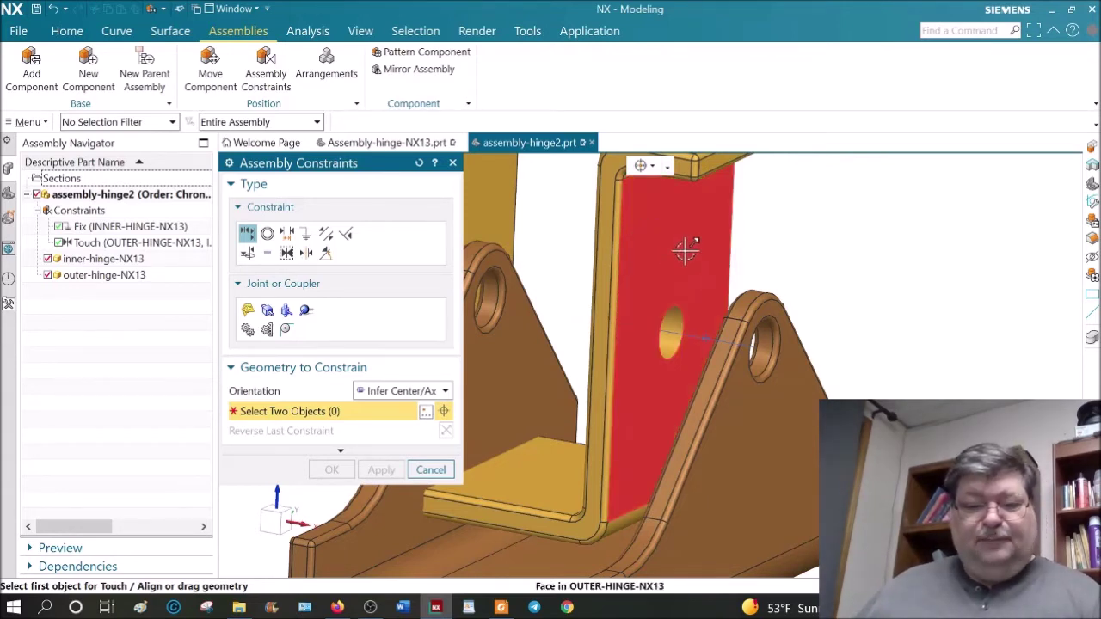
Center the outer hinge's two outer side faces between the inner hinge's two inner side faces with a 2 to 2 Center constraint.
scroll(686, 249, "down", 2)
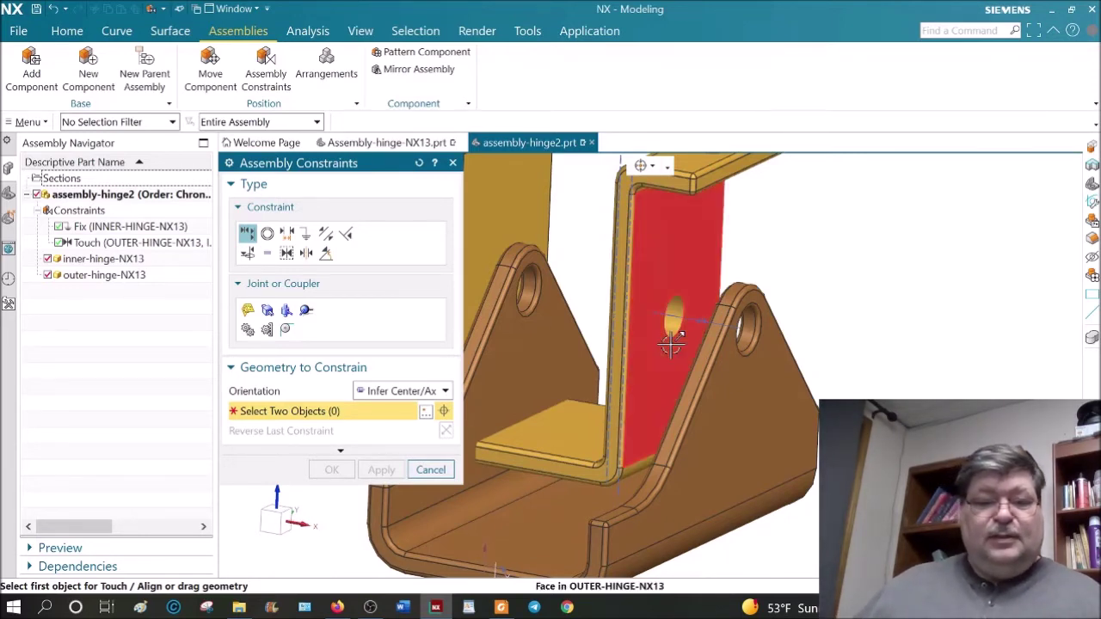
left_click(306, 254)
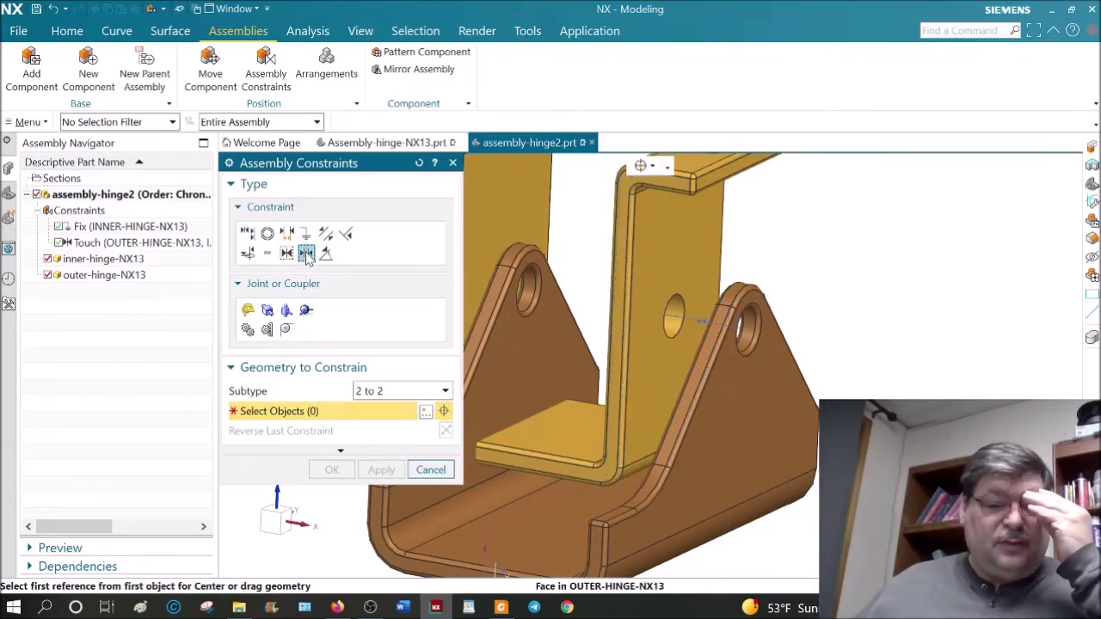
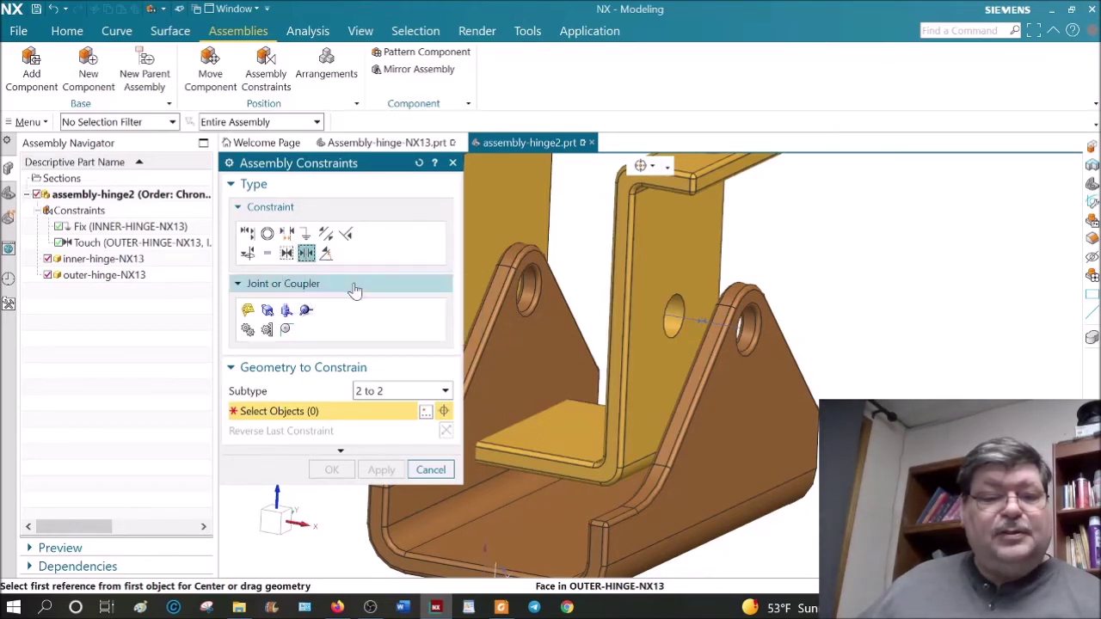
left_click(378, 391)
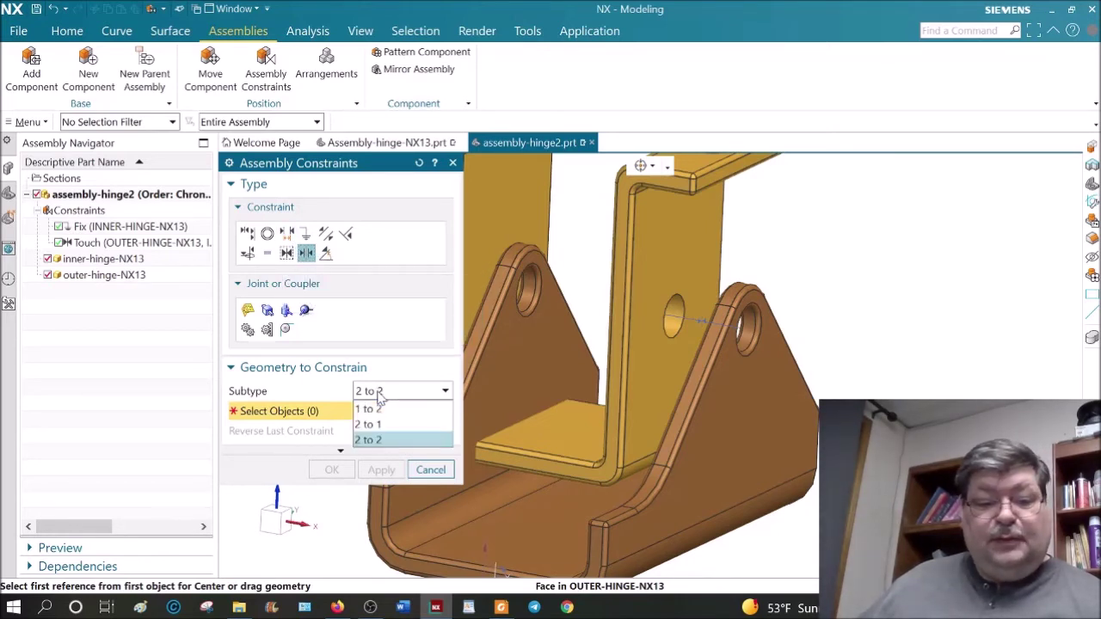
left_click(395, 444)
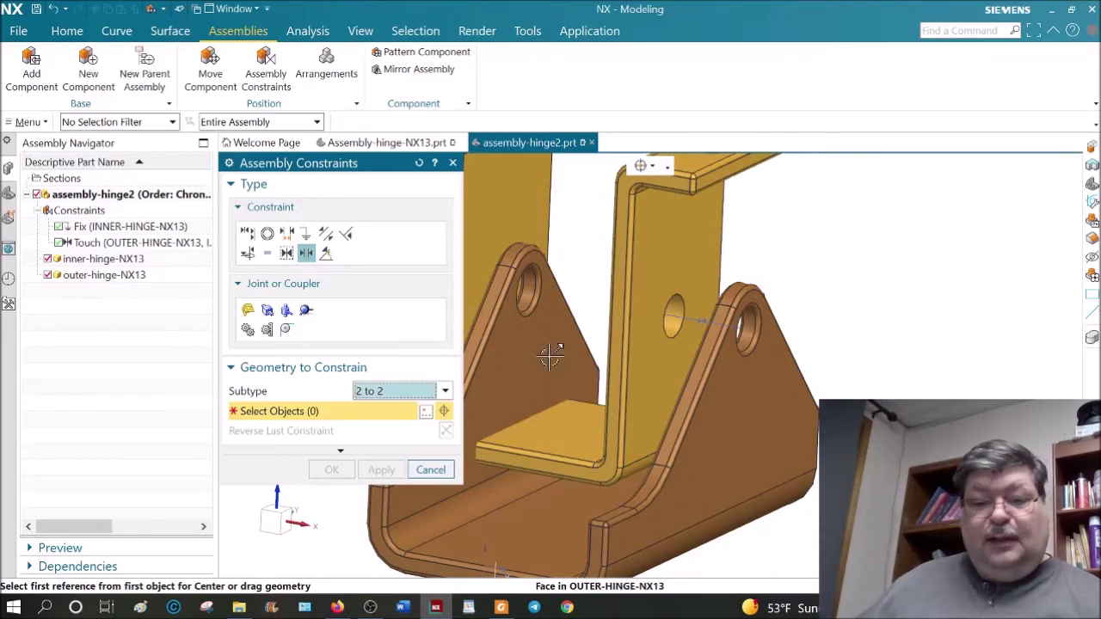
scroll(826, 392, "down", 1)
middle_click_drag(865, 356, 966, 366, "shift")
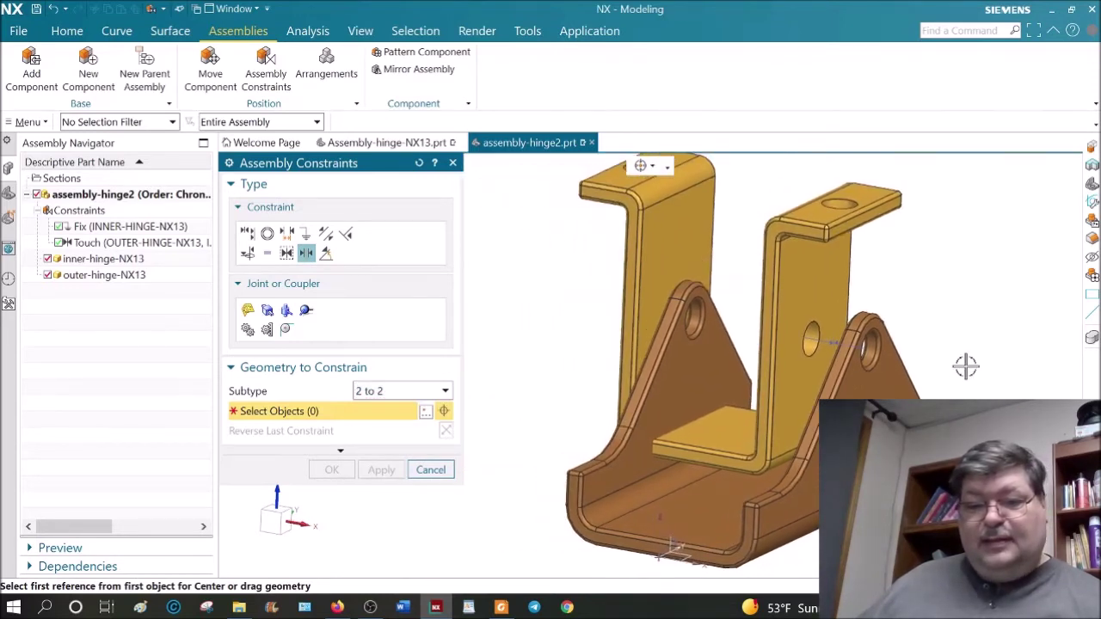
left_click(813, 285)
middle_click_drag(551, 324, 632, 262)
left_click(642, 258)
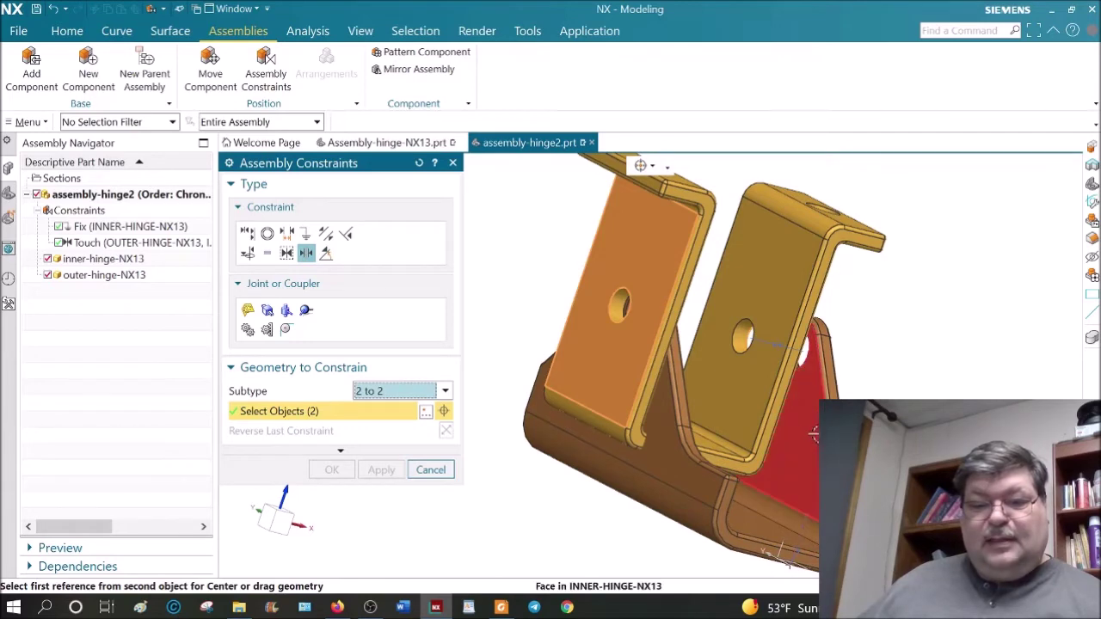
left_click(779, 344)
middle_click_drag(780, 344, 732, 394)
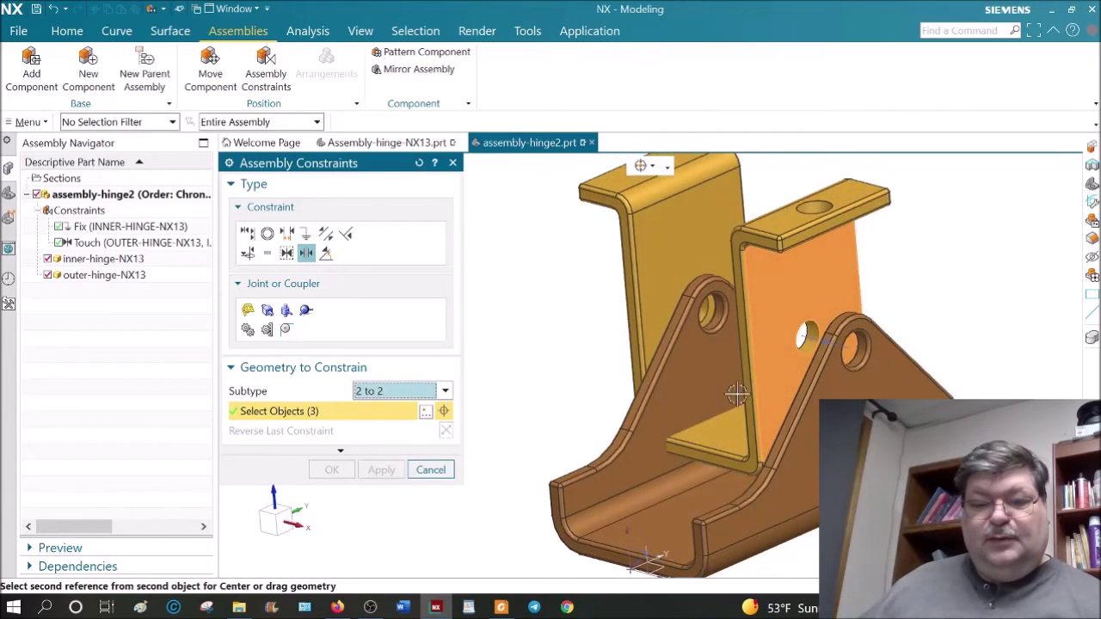
left_click(691, 386)
mouse_move(678, 443)
middle_mouse_down()
mouse_move(719, 430)
mouse_move(688, 427)
mouse_move(682, 439)
middle_mouse_up()
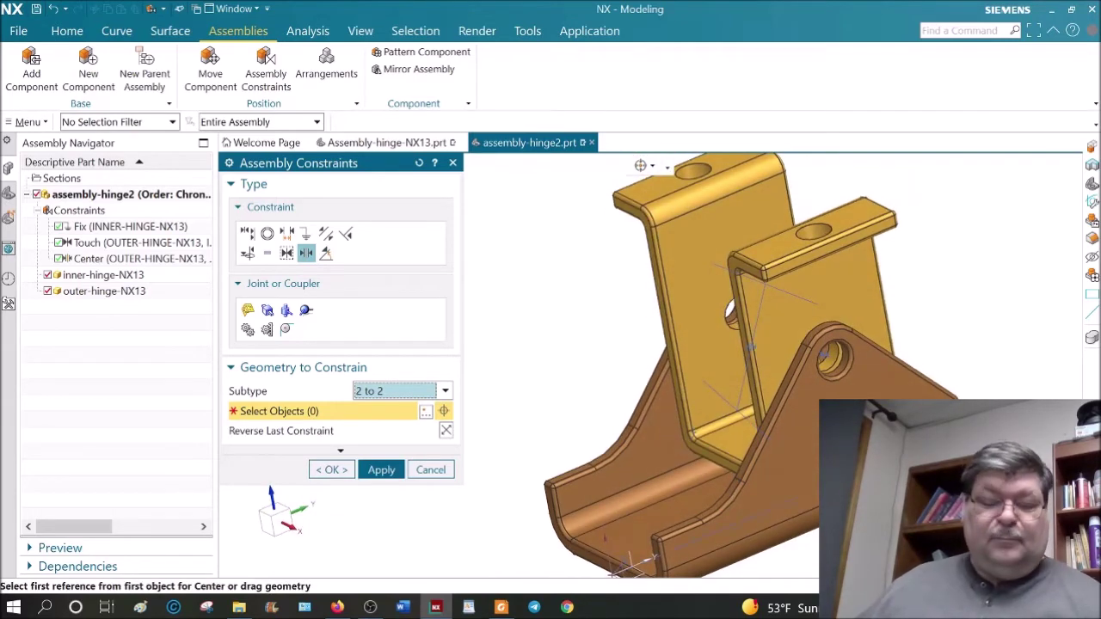
Finish the center constraint and add pin-hinge-NX13.prt from Downloads, placing it clear of the hinges with placement set to Constrain.
left_click(332, 470)
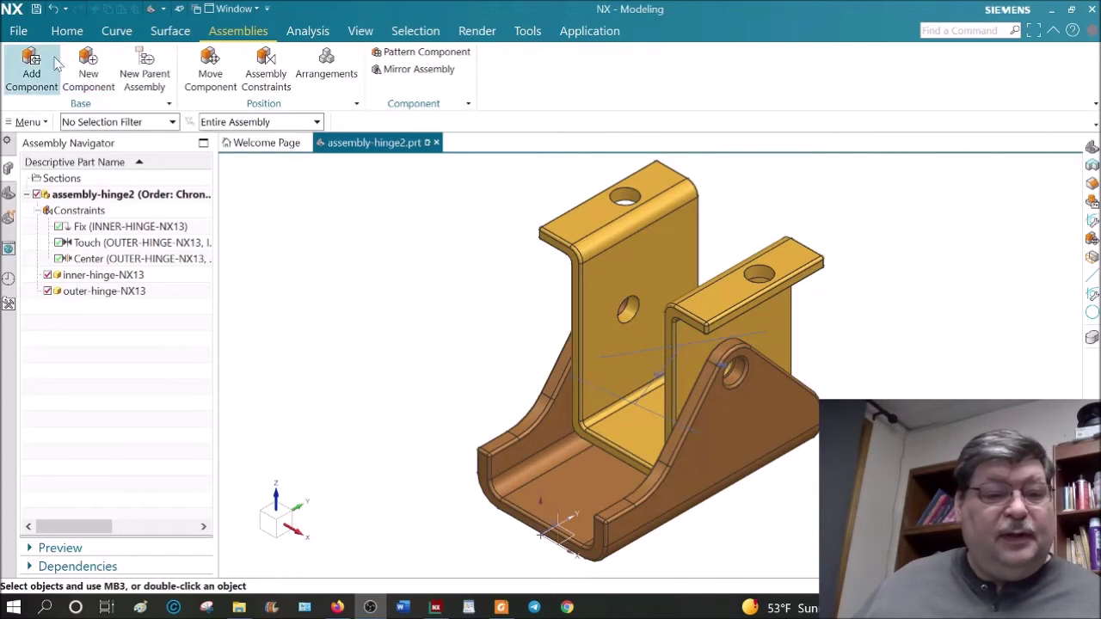
left_click(29, 71)
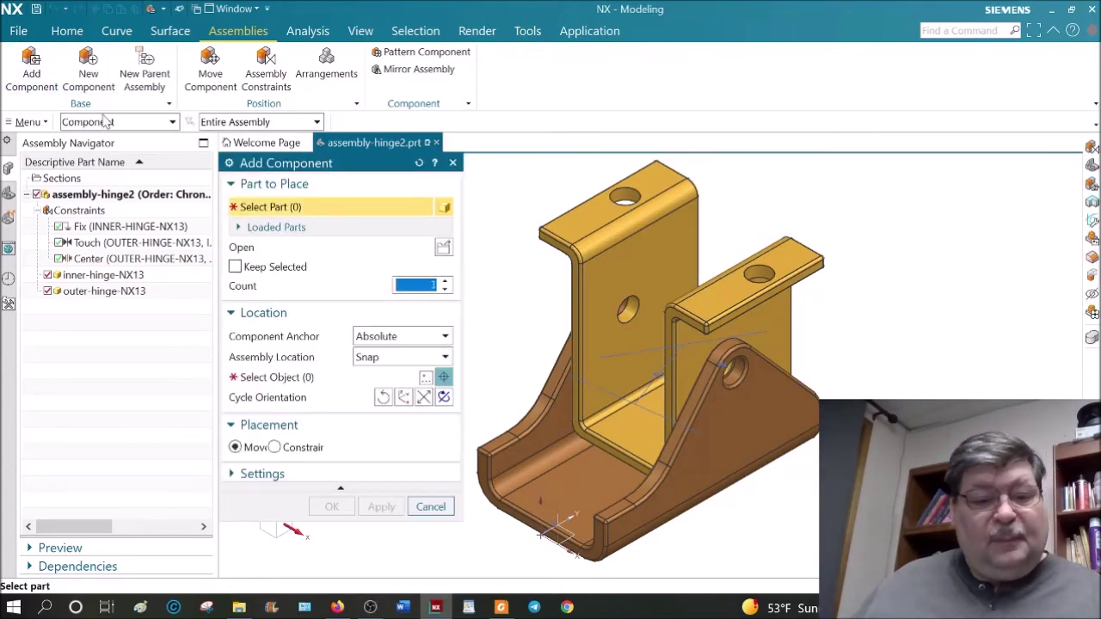
left_click(443, 247)
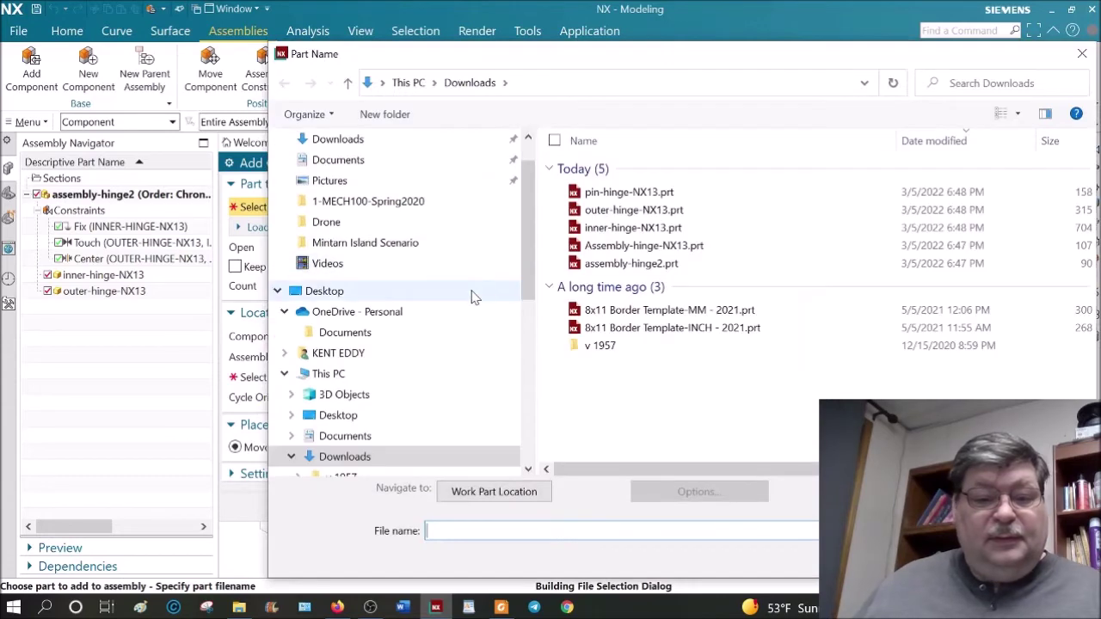
left_click(659, 198)
left_click(964, 554)
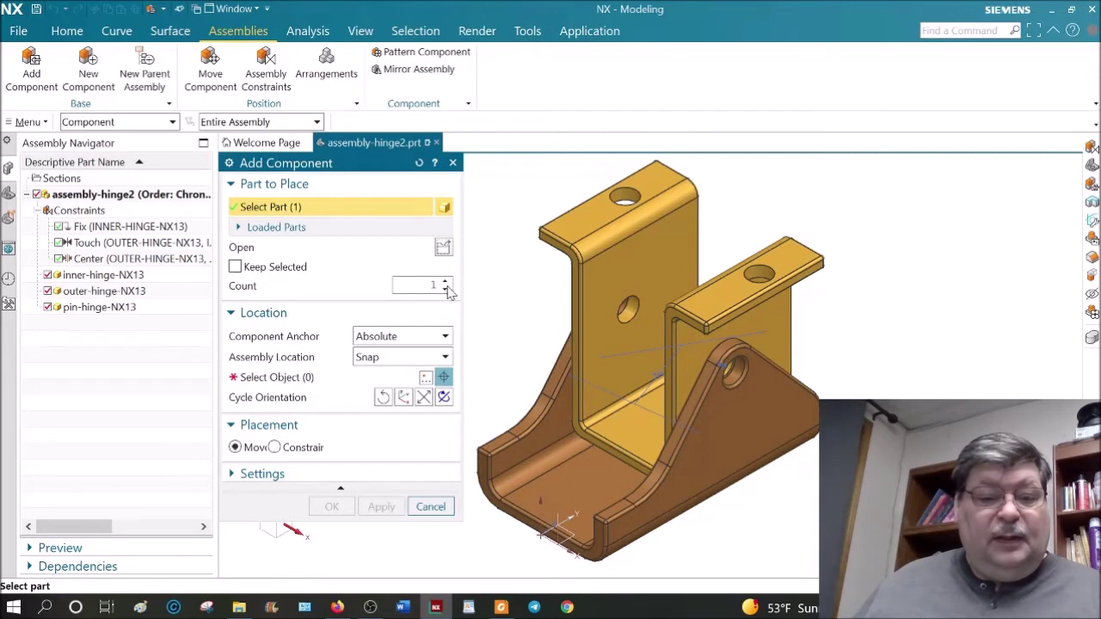
left_click(444, 377)
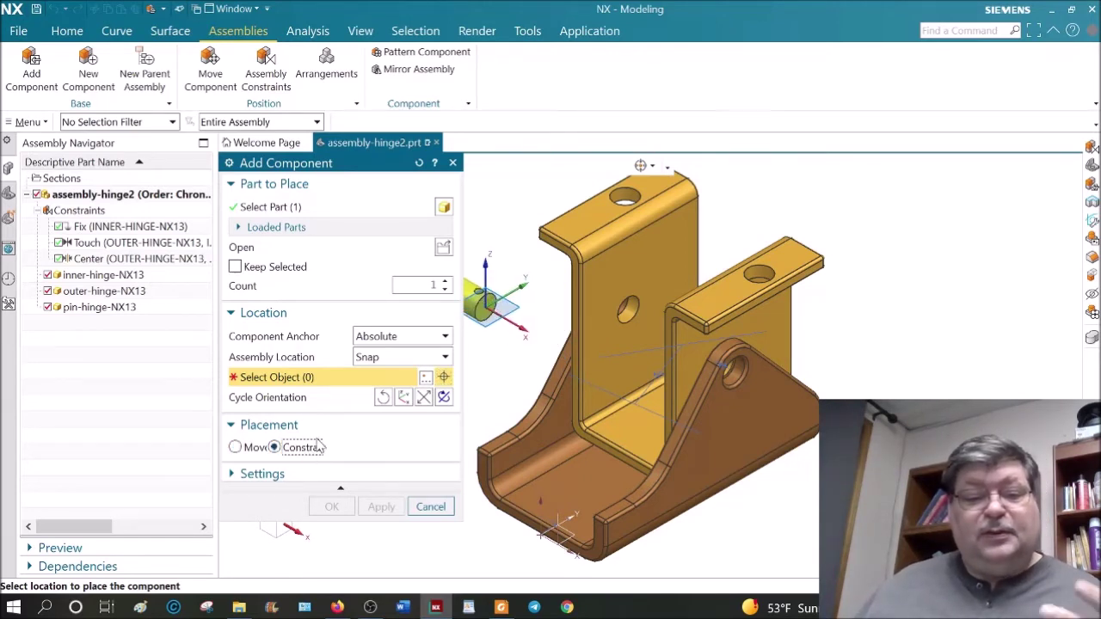
left_click(527, 303)
scroll(351, 432, "down", 2)
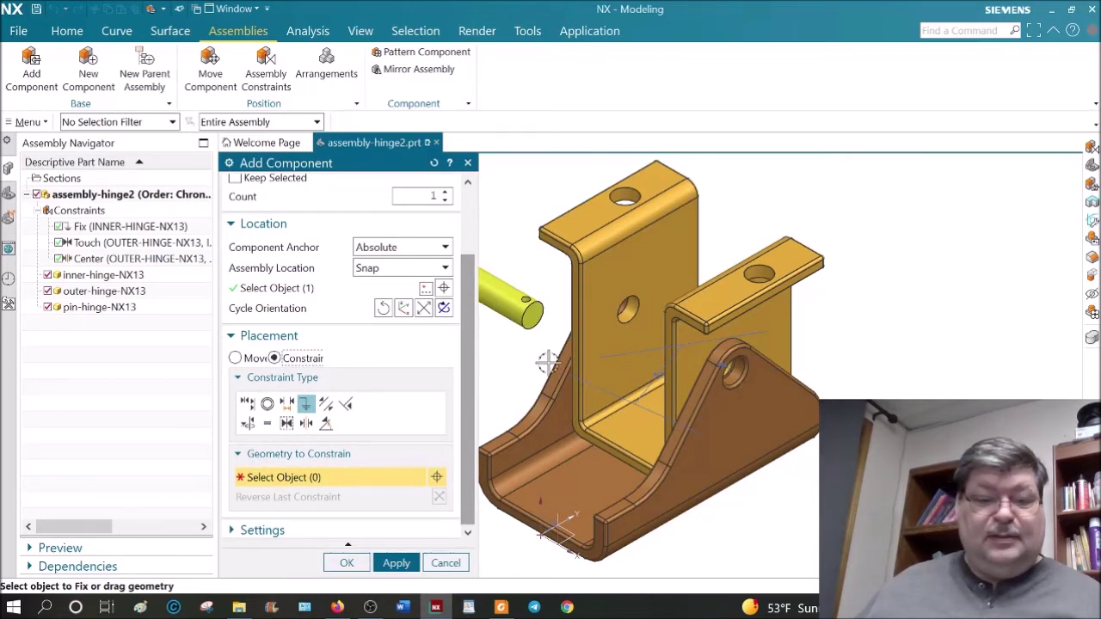
Make the pin's shaft concentric with the inner hinge's side hole using Touch Align with Infer Center/Axis, and apply it.
left_click(247, 403)
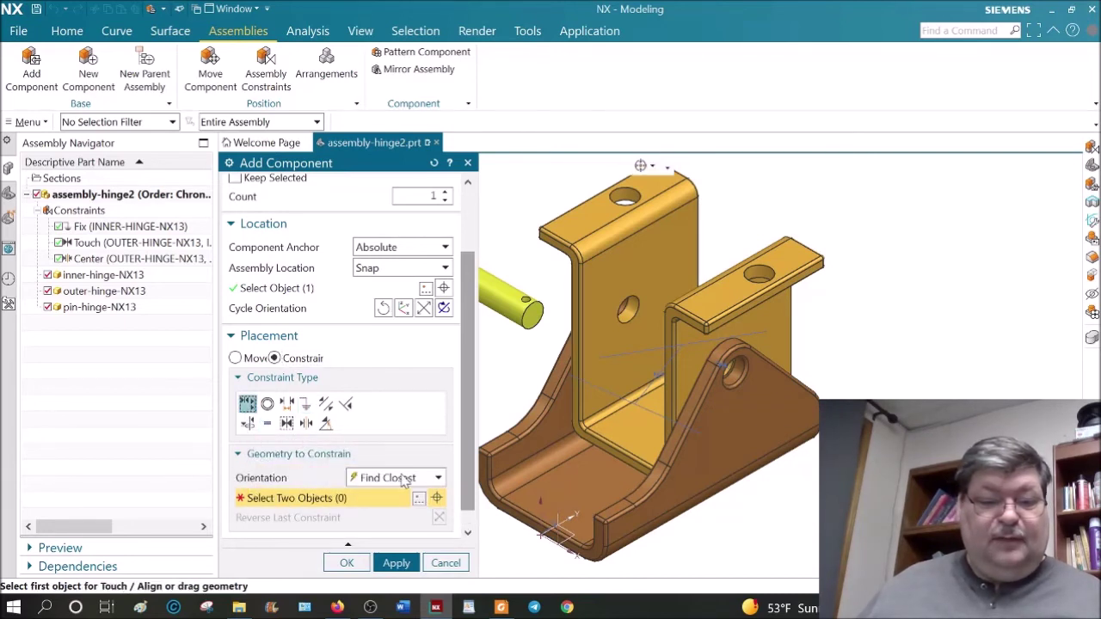
left_click(361, 477)
left_click(421, 556)
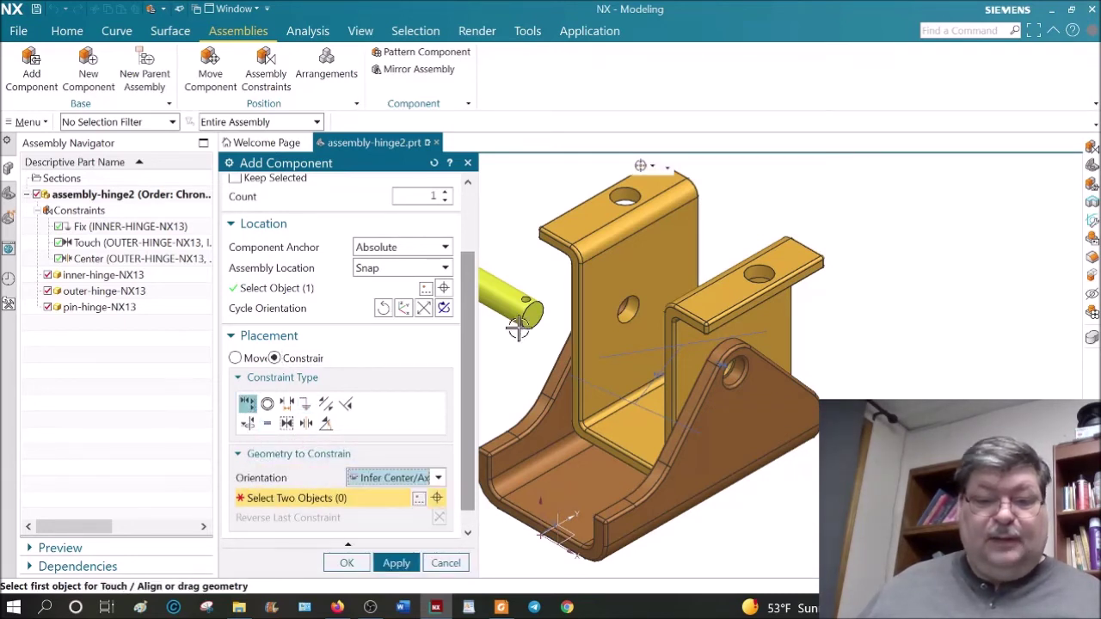
left_click(506, 293)
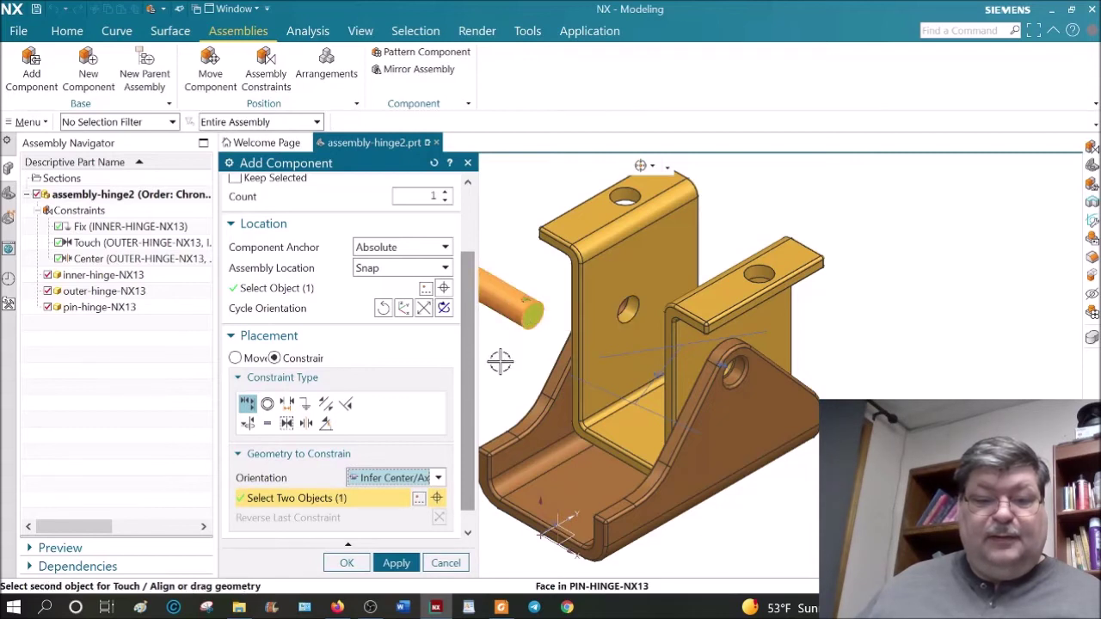
scroll(516, 325, "down", 1)
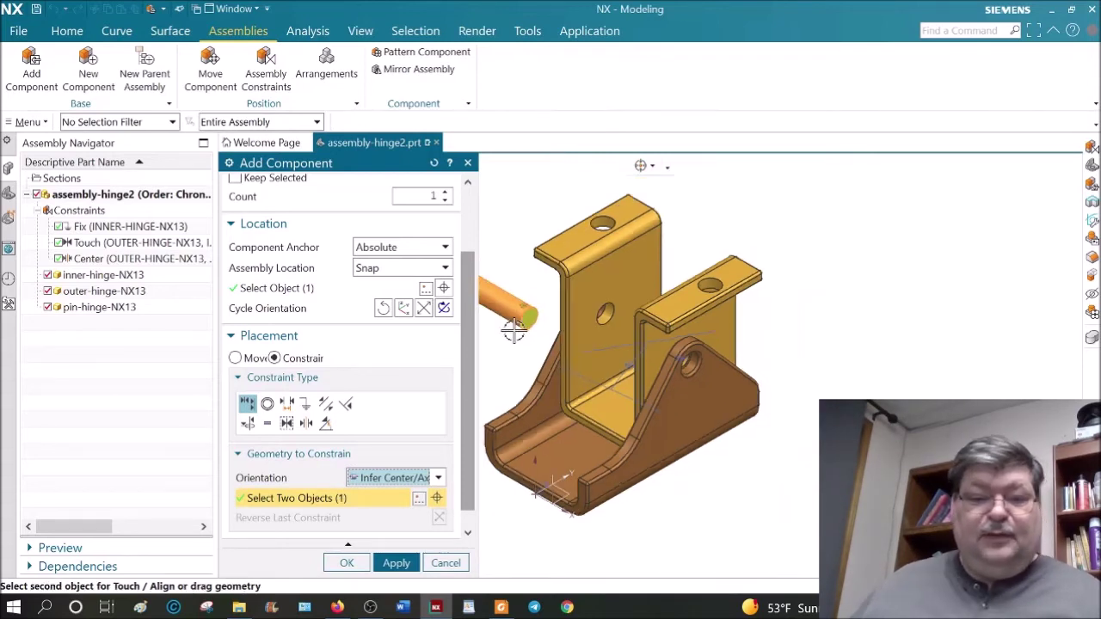
scroll(573, 317, "down", 1)
middle_click_drag(574, 316, 645, 324, "shift")
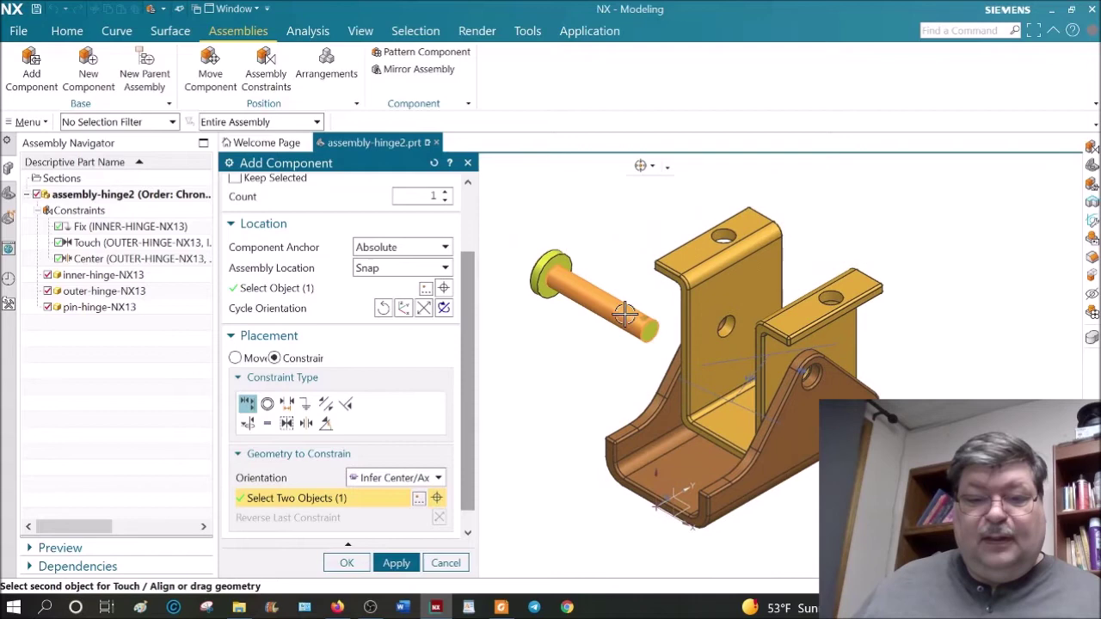
scroll(646, 327, "up", 3)
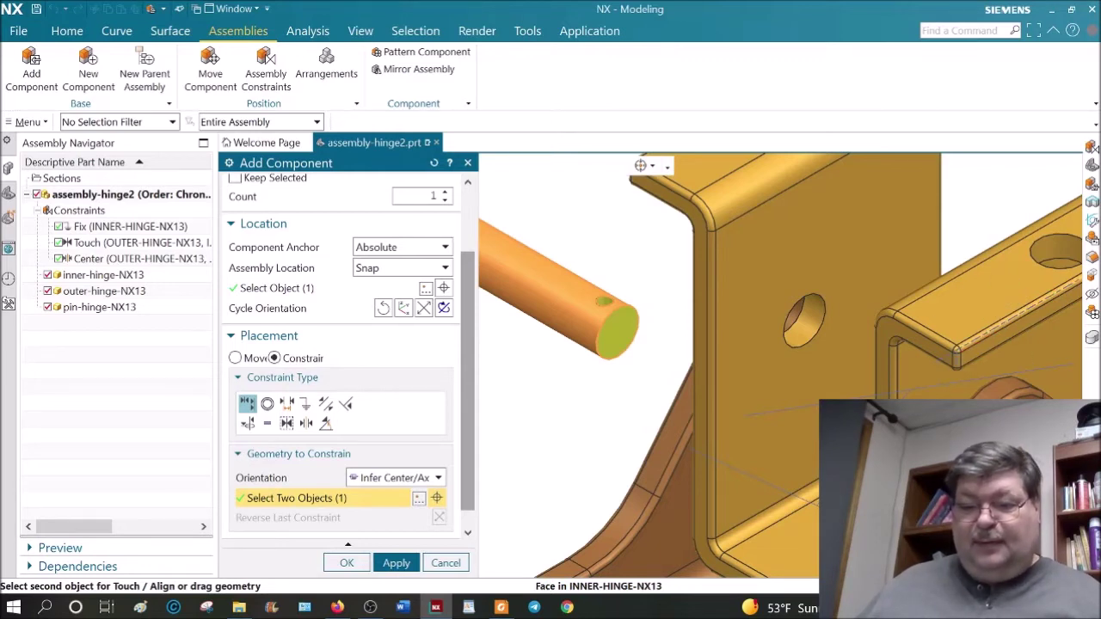
left_click(804, 322)
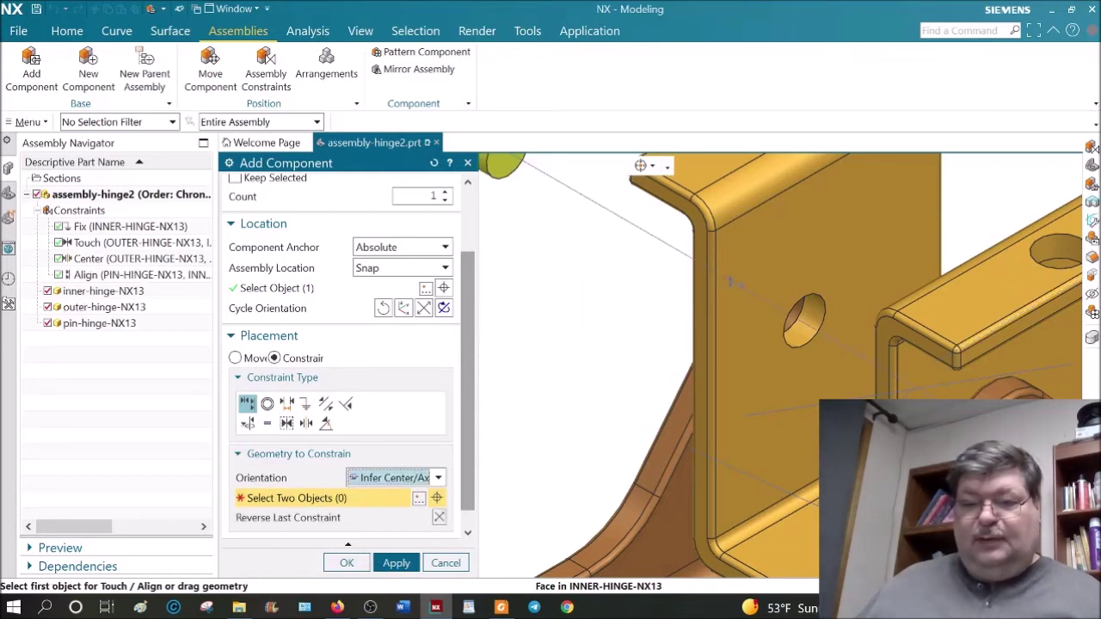
scroll(774, 361, "down", 2)
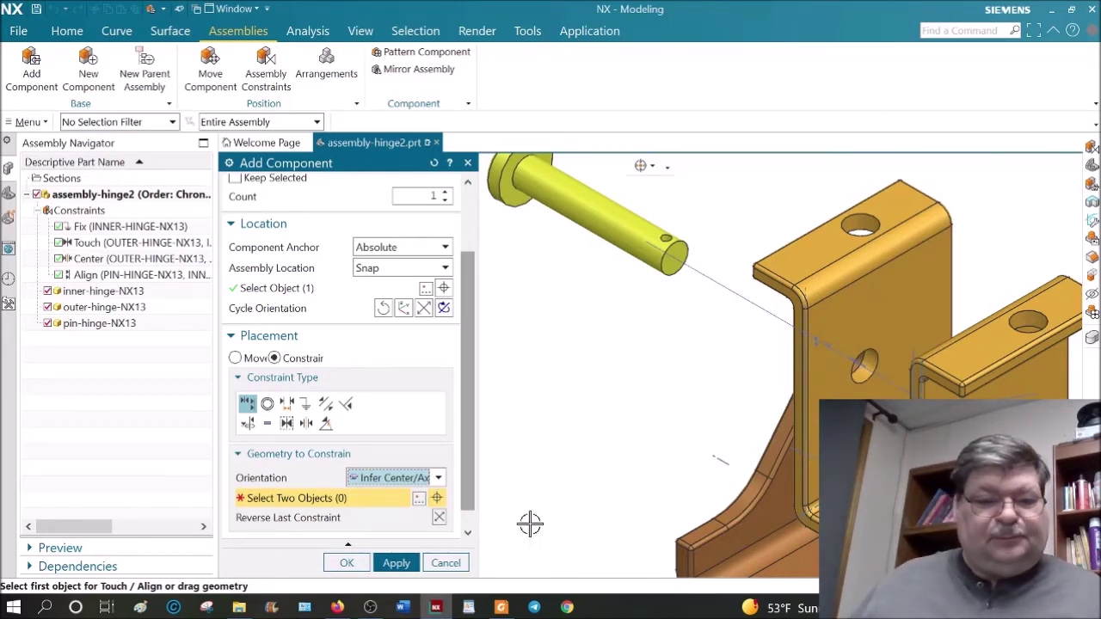
left_click(397, 568)
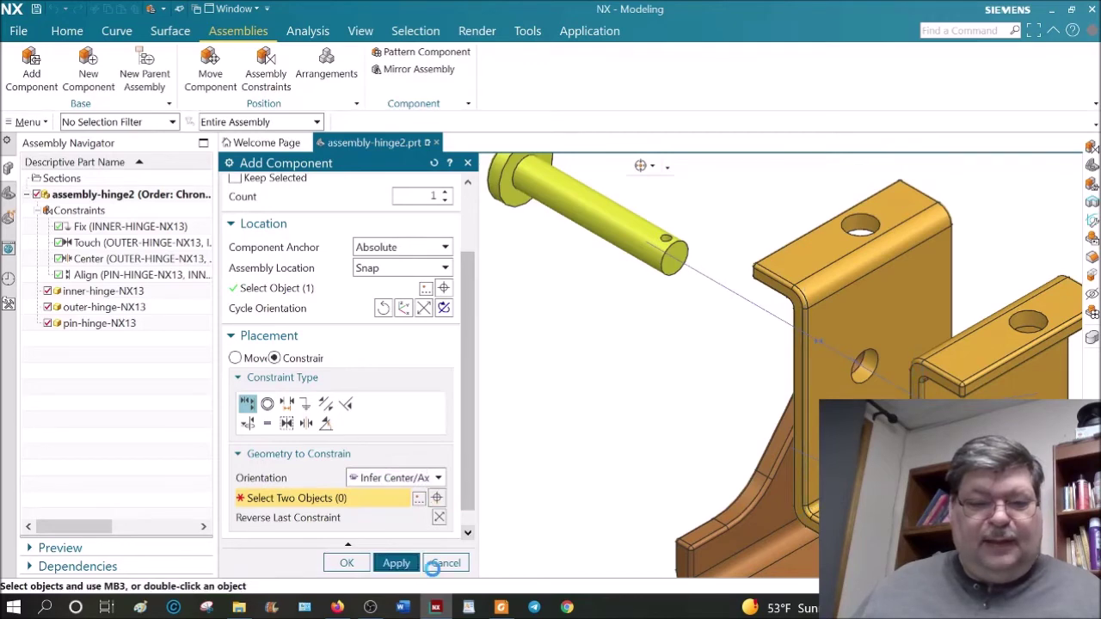
Leave Add Component without adding another part and start Assembly Constraints.
middle_click_drag(643, 457, 743, 451)
scroll(731, 442, "up", 8)
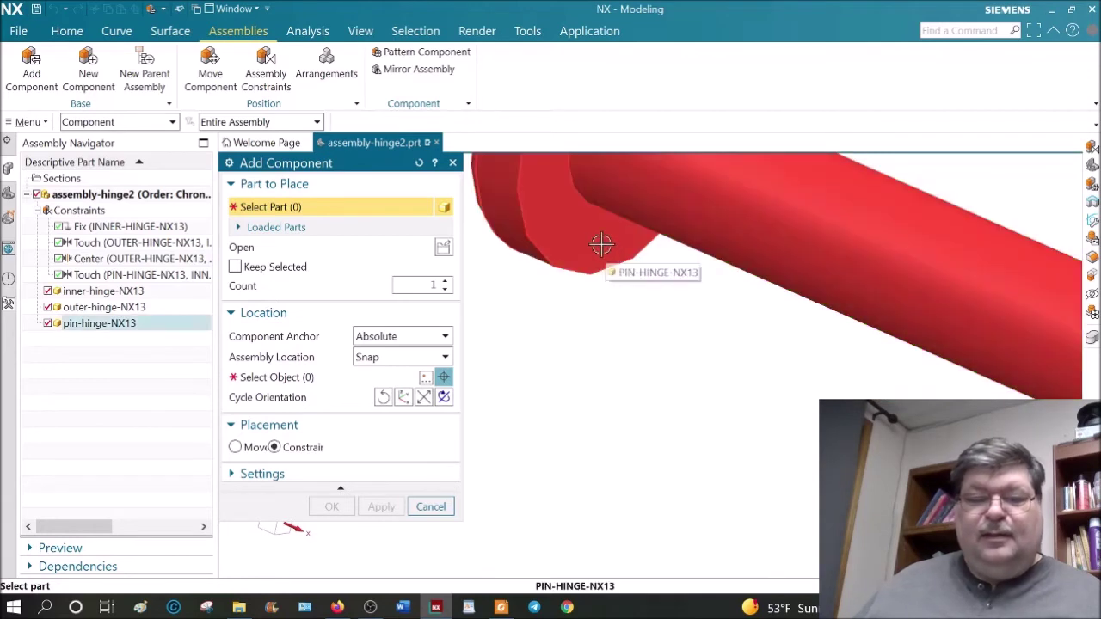
scroll(545, 305, "down", 2)
scroll(622, 382, "down", 3)
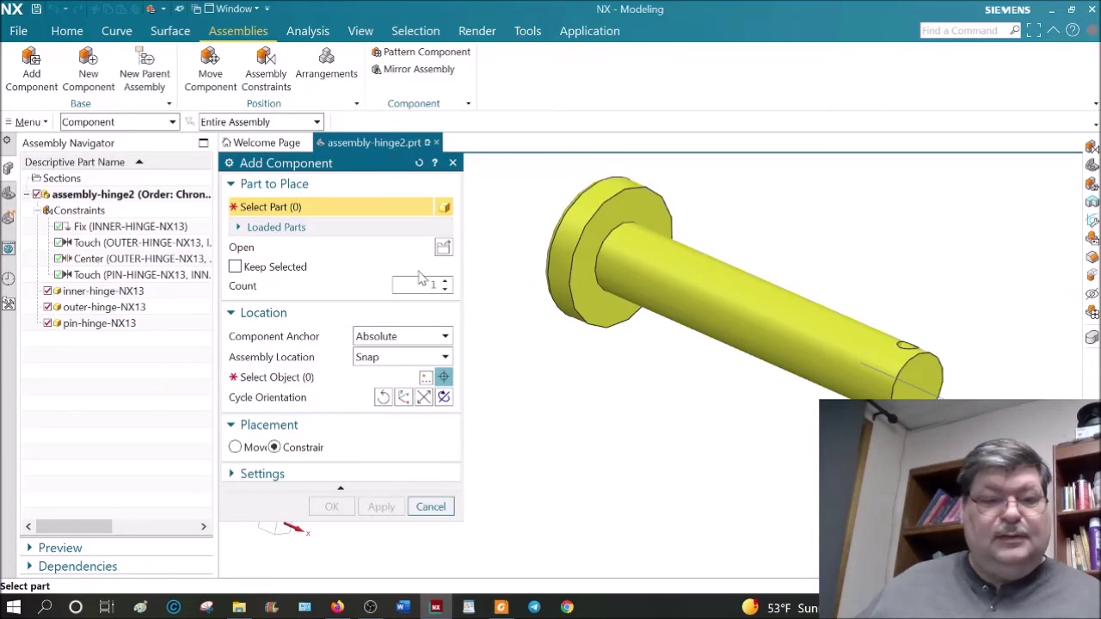
left_click(430, 507)
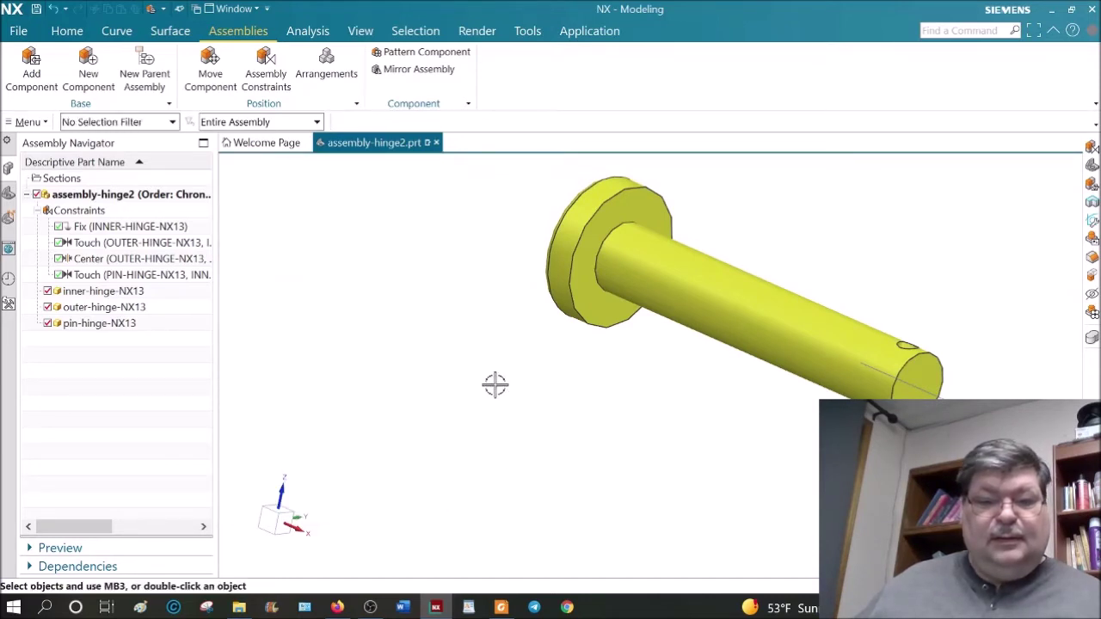
left_click(264, 73)
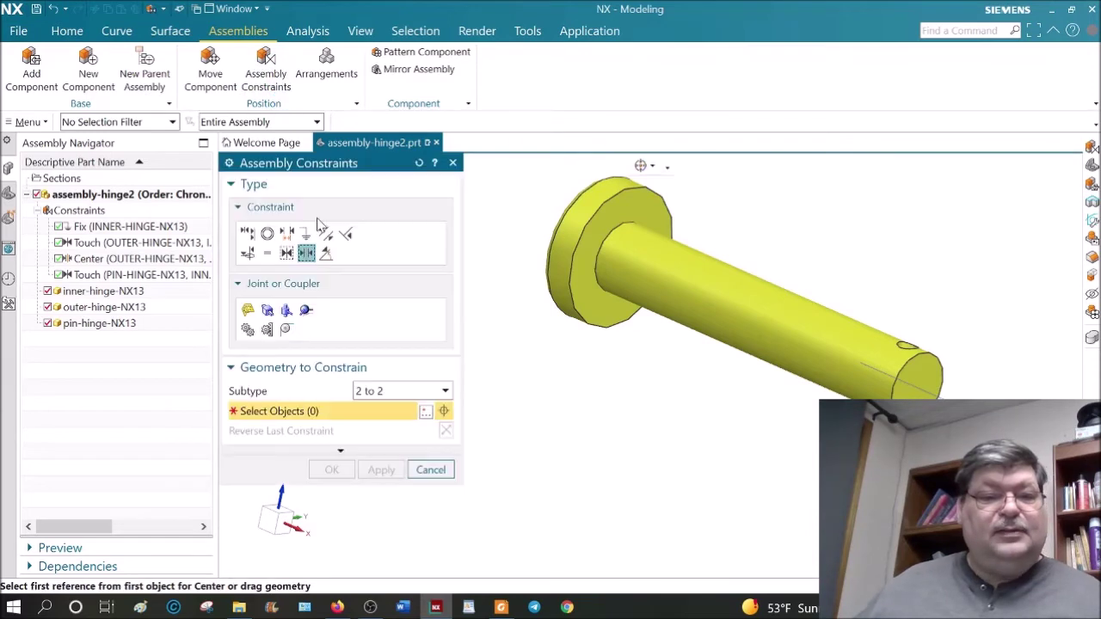
left_click(247, 233)
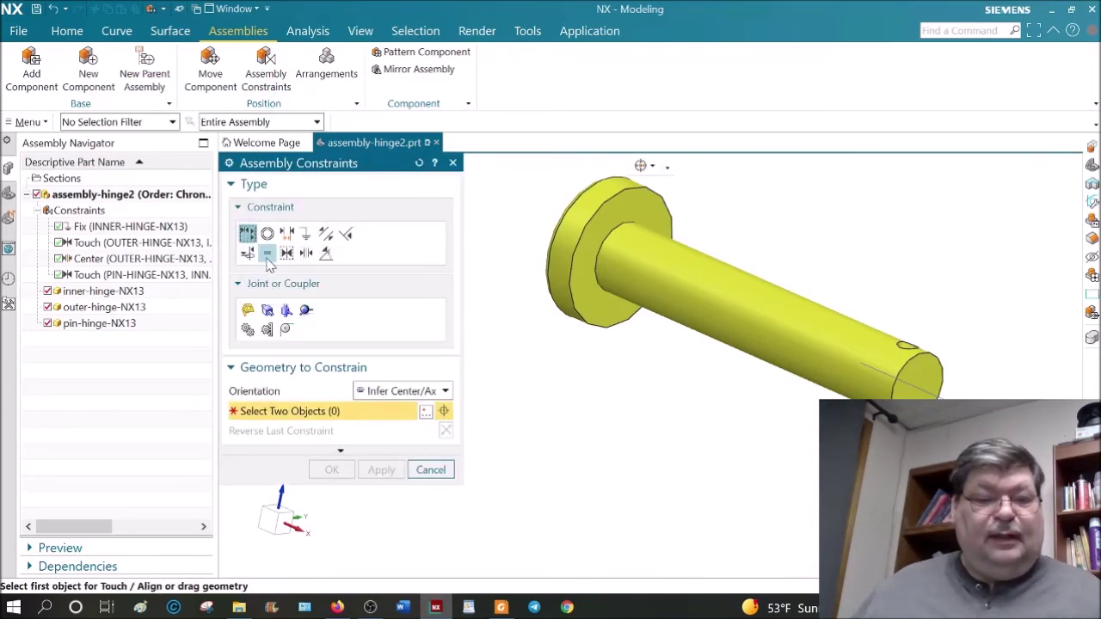
left_click(392, 392)
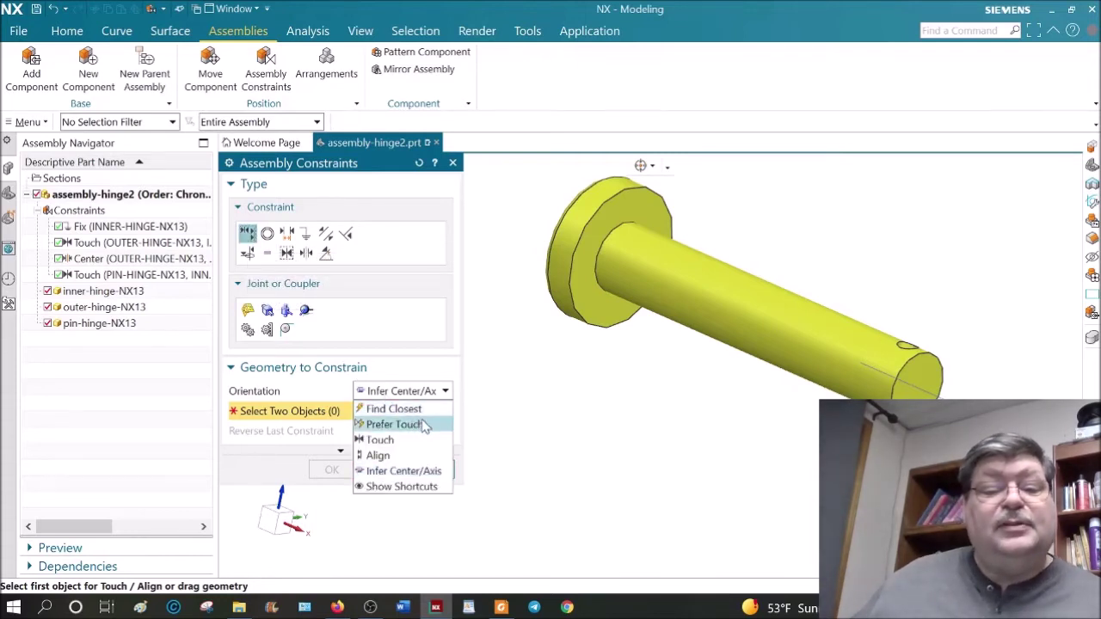
left_click(421, 409)
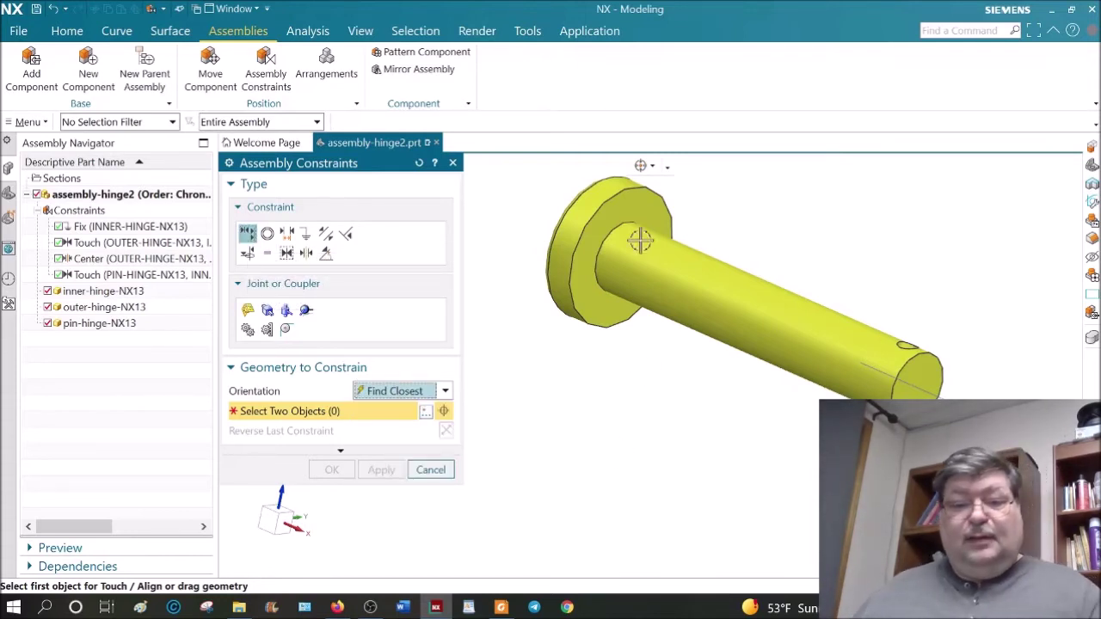
middle_click_drag(776, 418, 654, 344)
scroll(620, 327, "up", 3)
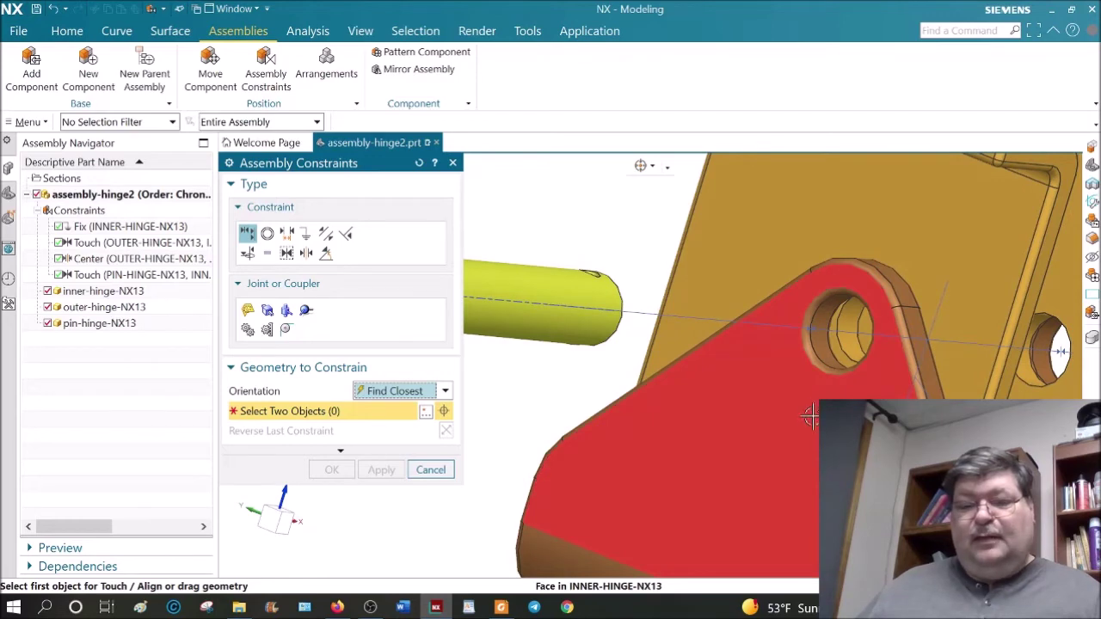
scroll(810, 417, "down", 3)
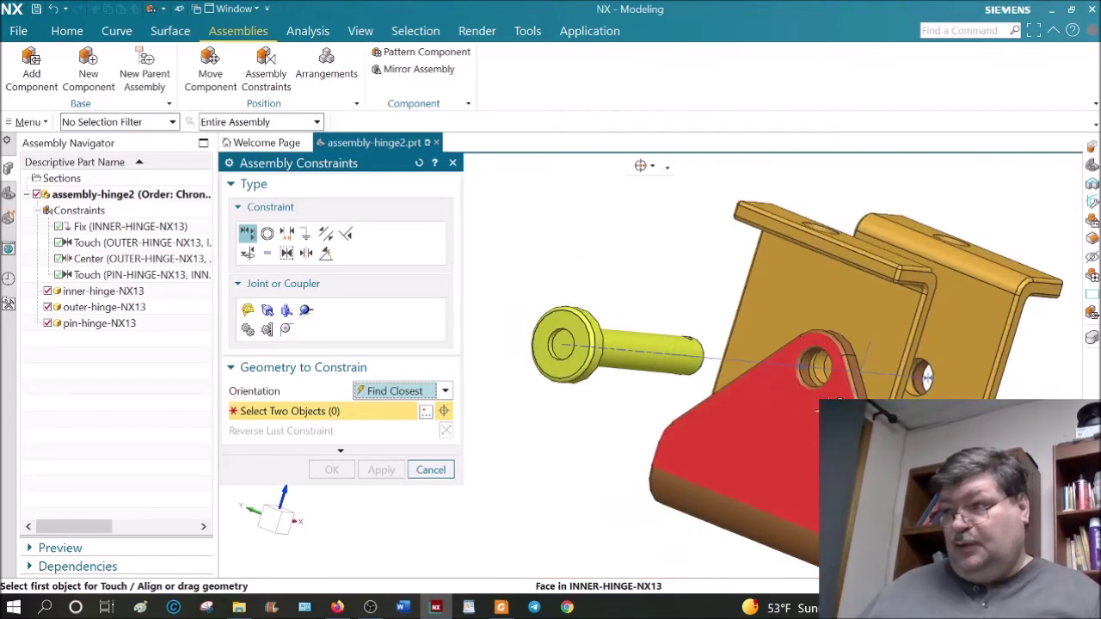
middle_click_drag(809, 428, 653, 394)
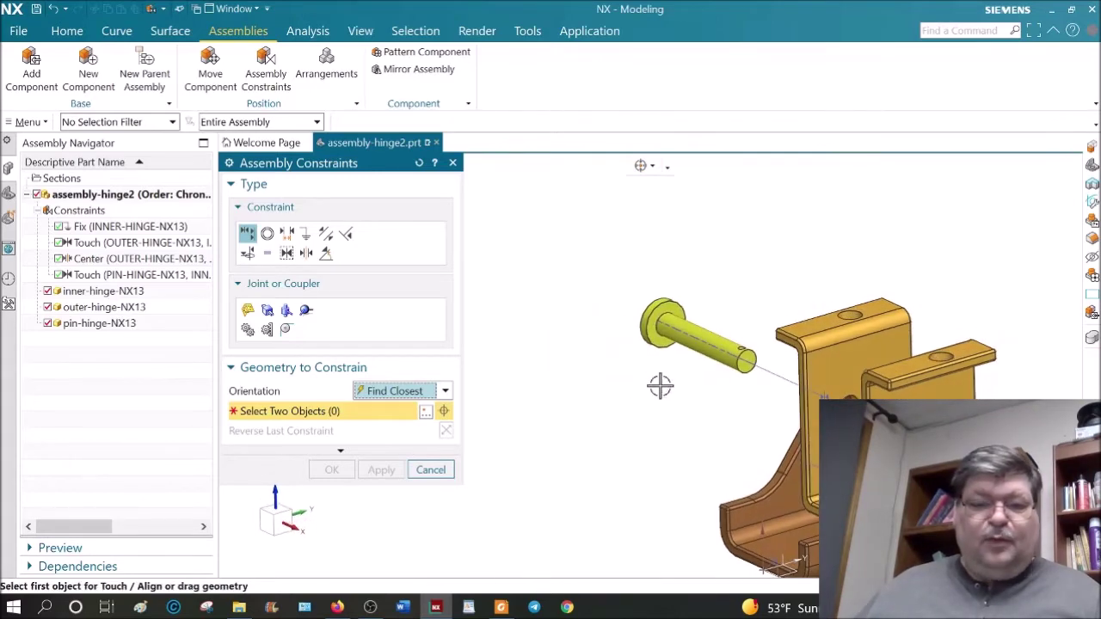
scroll(661, 331, "up", 6)
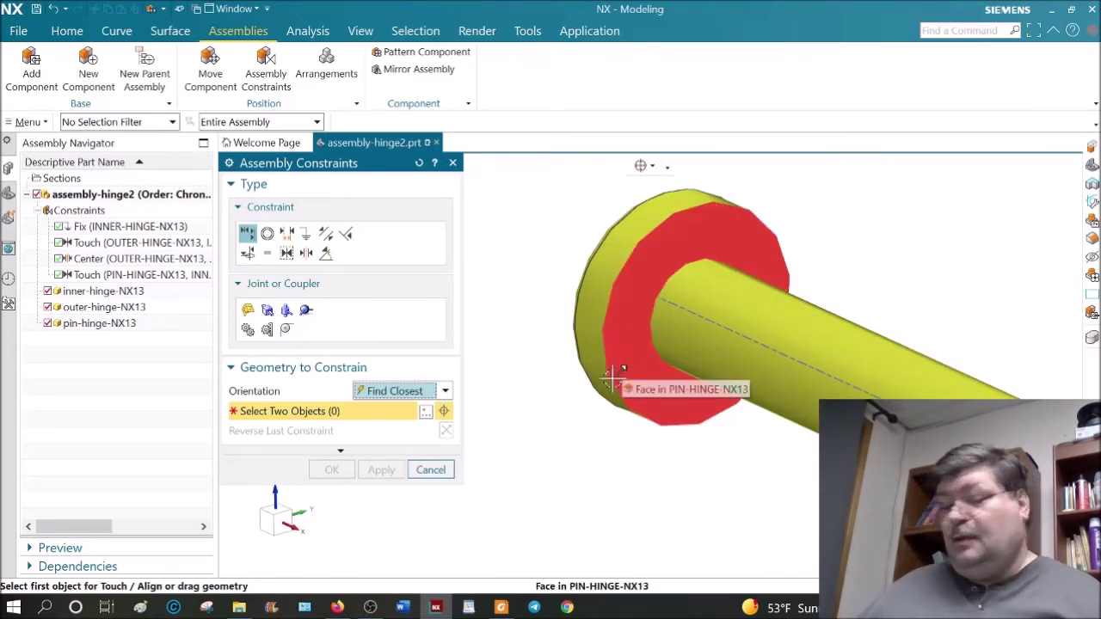
Add a Distance constraint of 1 mm between the underside of the pin's head and the inner hinge's outer side face.
left_click(288, 236)
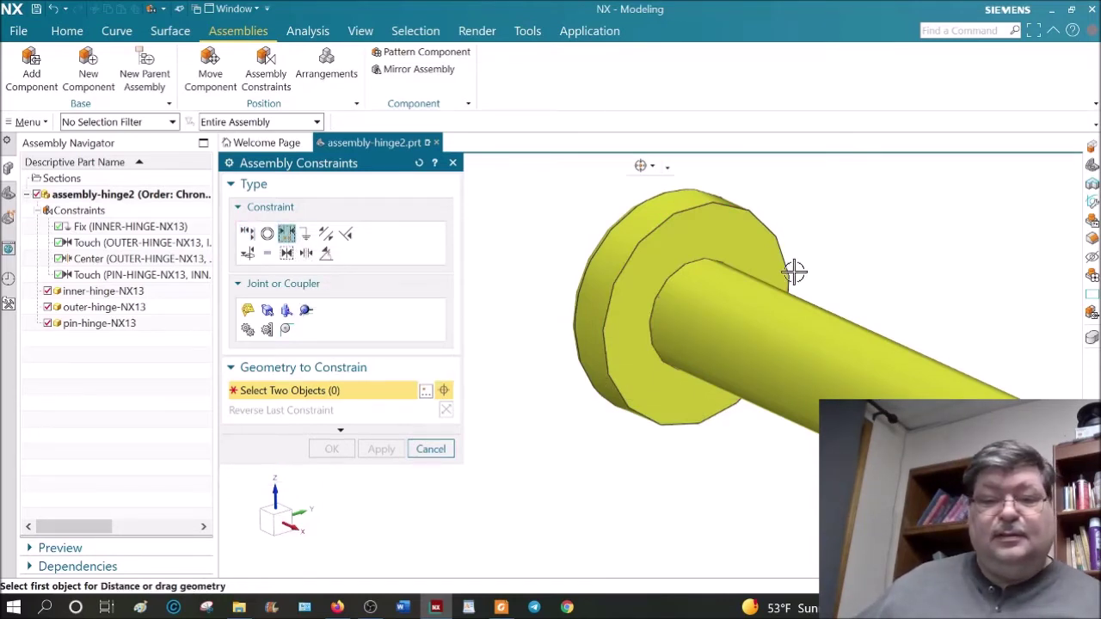
left_click(715, 241)
scroll(770, 419, "down", 3)
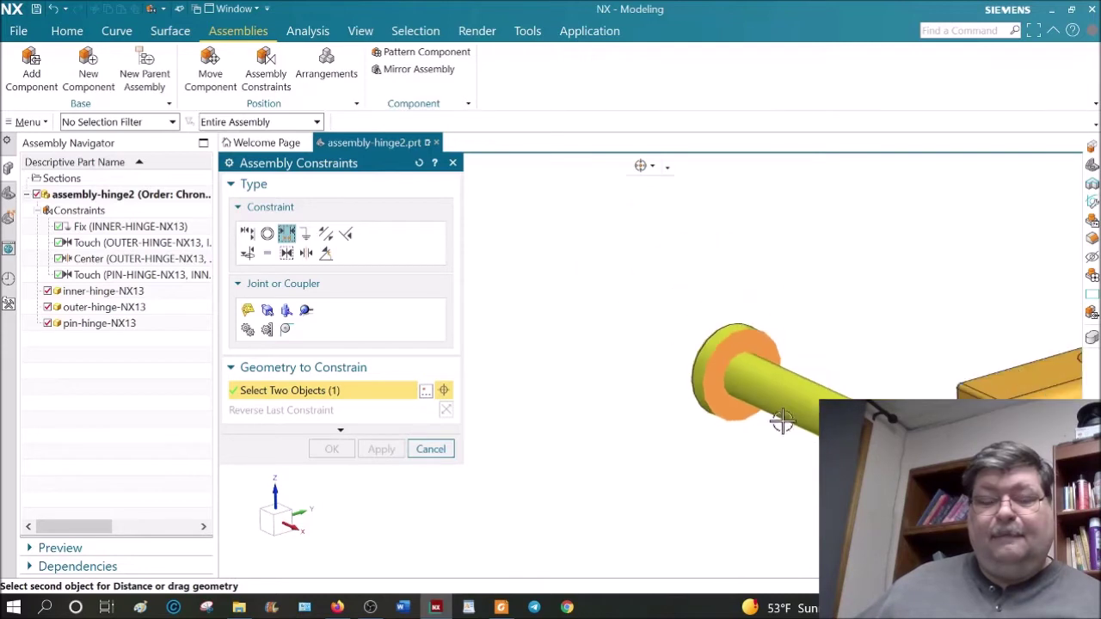
middle_click_drag(770, 419, 703, 430)
left_click(654, 458)
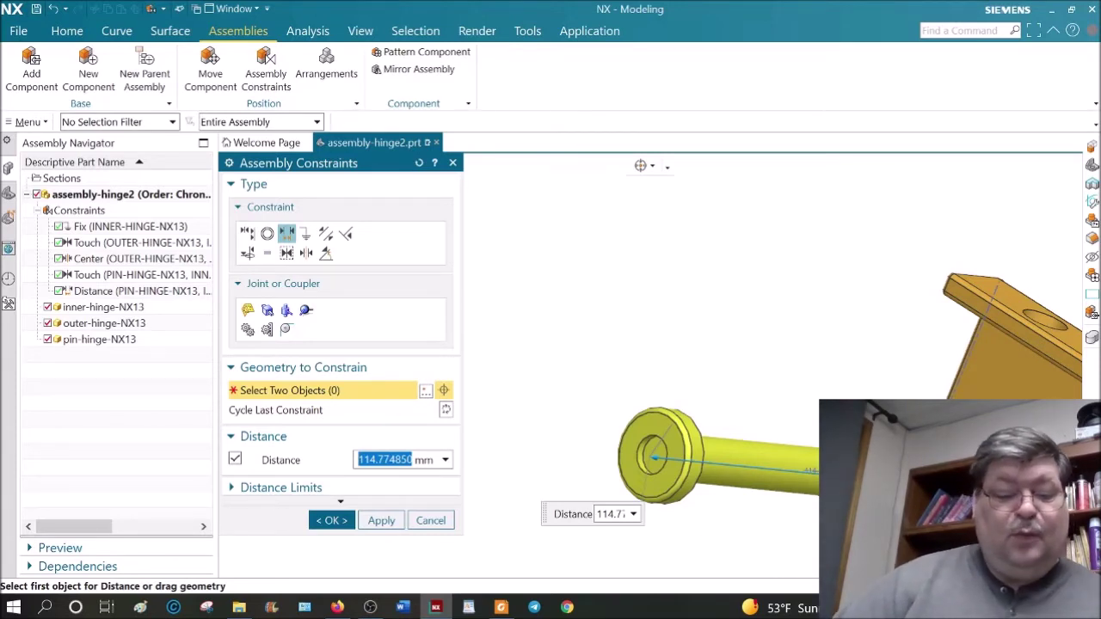
type("0")
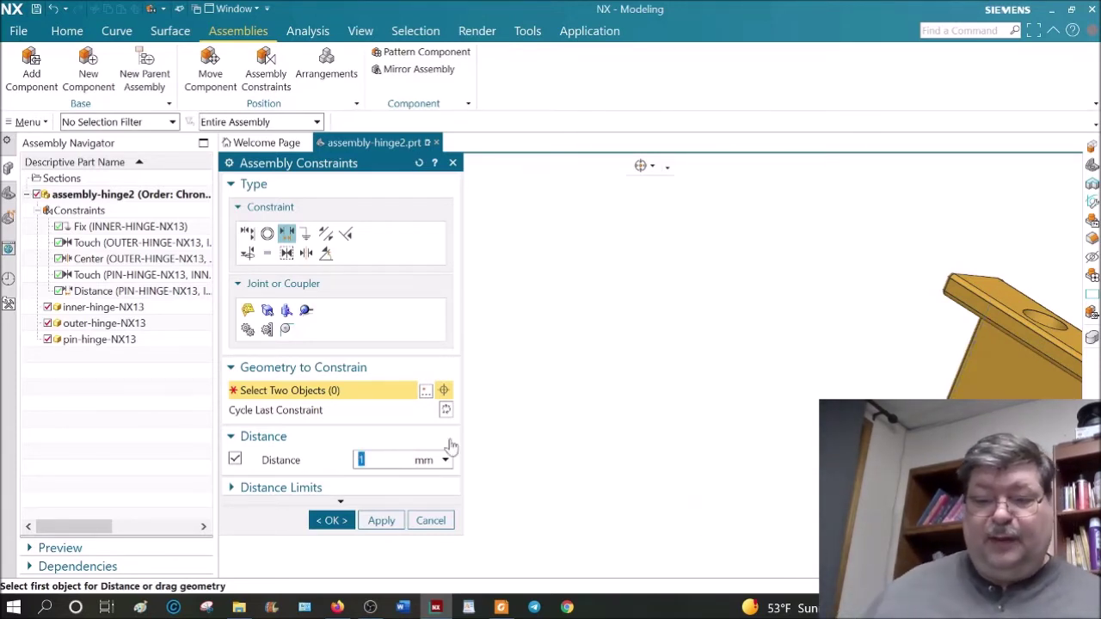
key("Return")
Inspect the gap under the pin's head and set its distance from the inner hinge's side face to 0 mm.
scroll(534, 291, "down", 3)
middle_click_drag(757, 361, 813, 377)
scroll(813, 377, "down", 5)
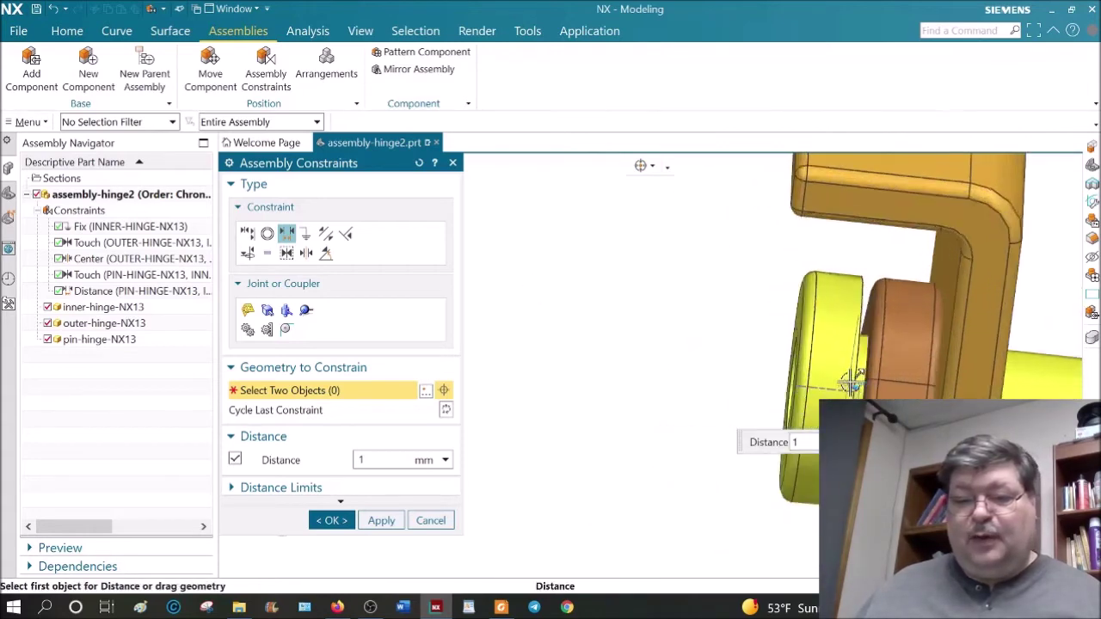
scroll(877, 391, "up", 2)
scroll(879, 392, "up", 3)
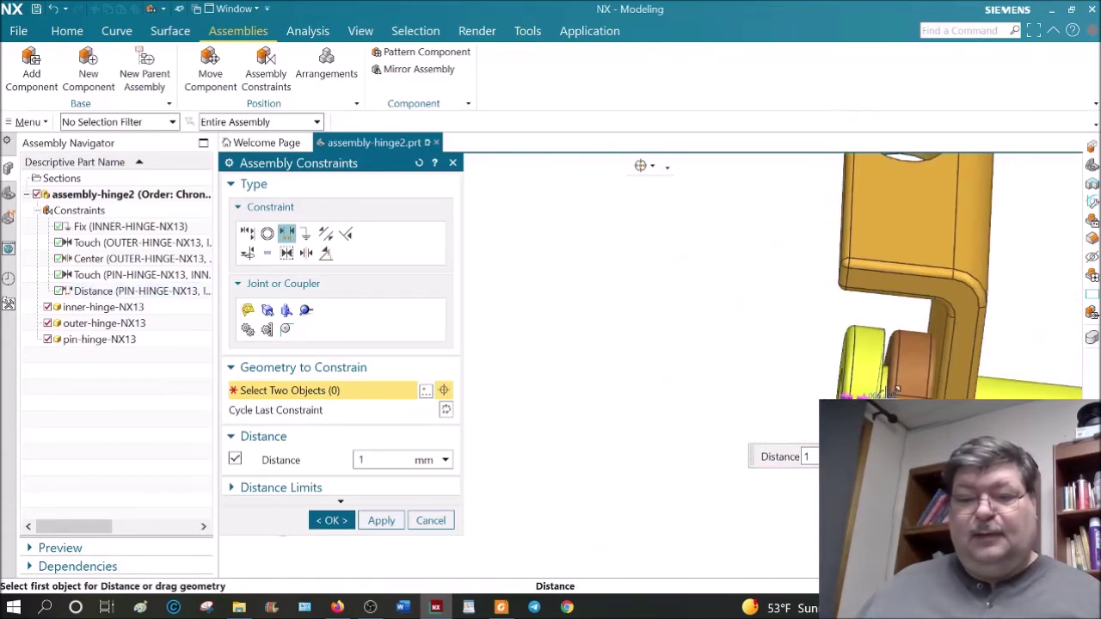
scroll(751, 423, "down", 2)
middle_click_drag(751, 423, 751, 423)
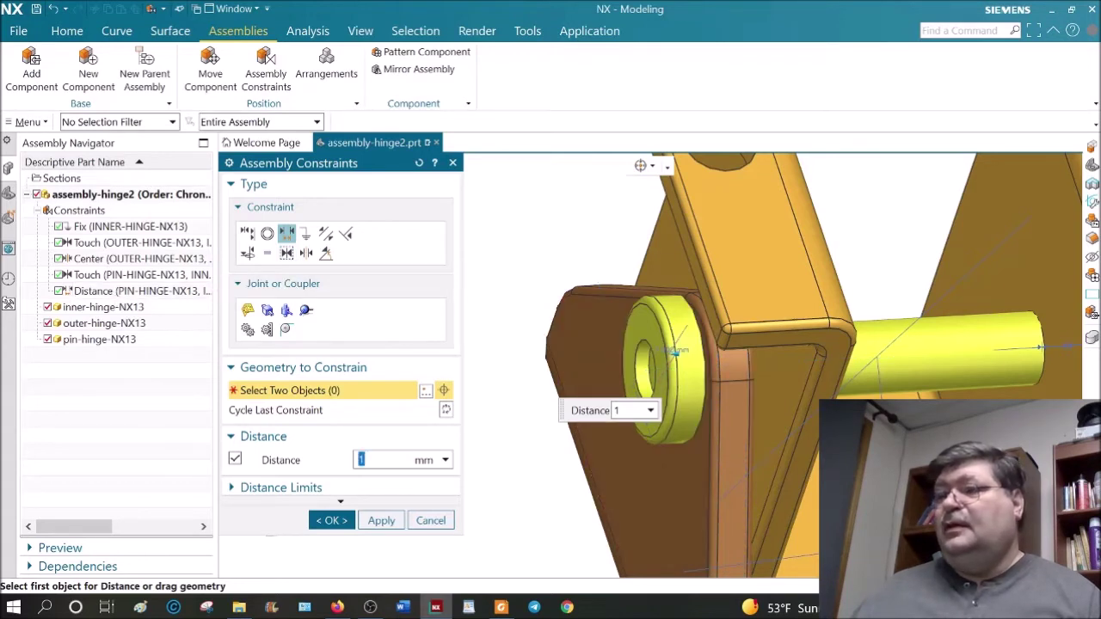
type("0")
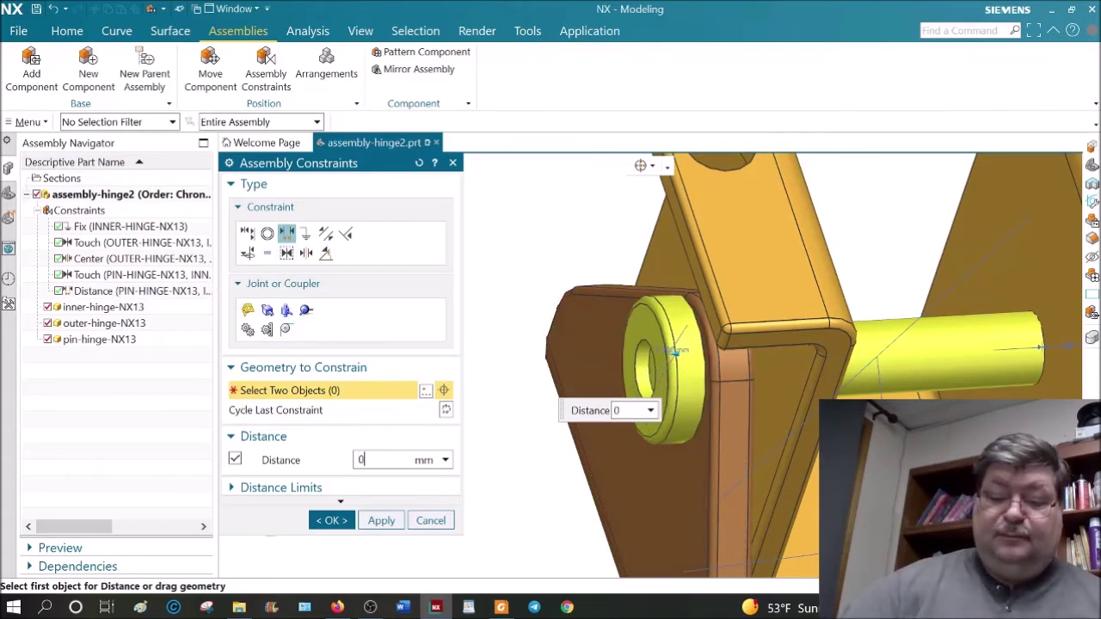
key("Return")
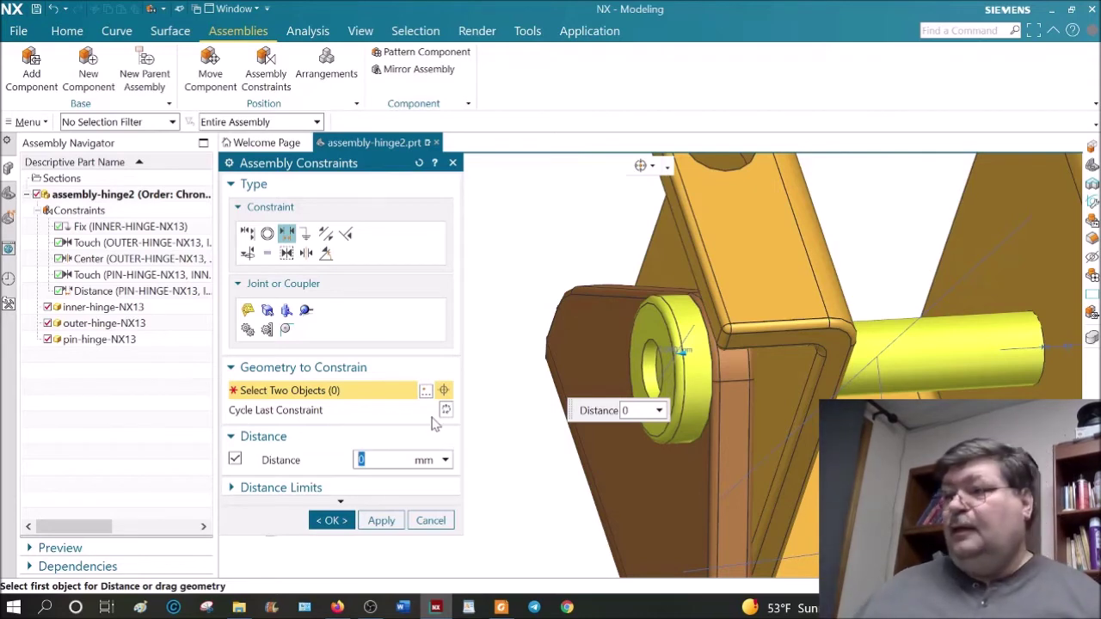
Accept the assembly constraints and examine from several sides how the pin sits in the holes of the inner and outer hinges.
left_click(337, 521)
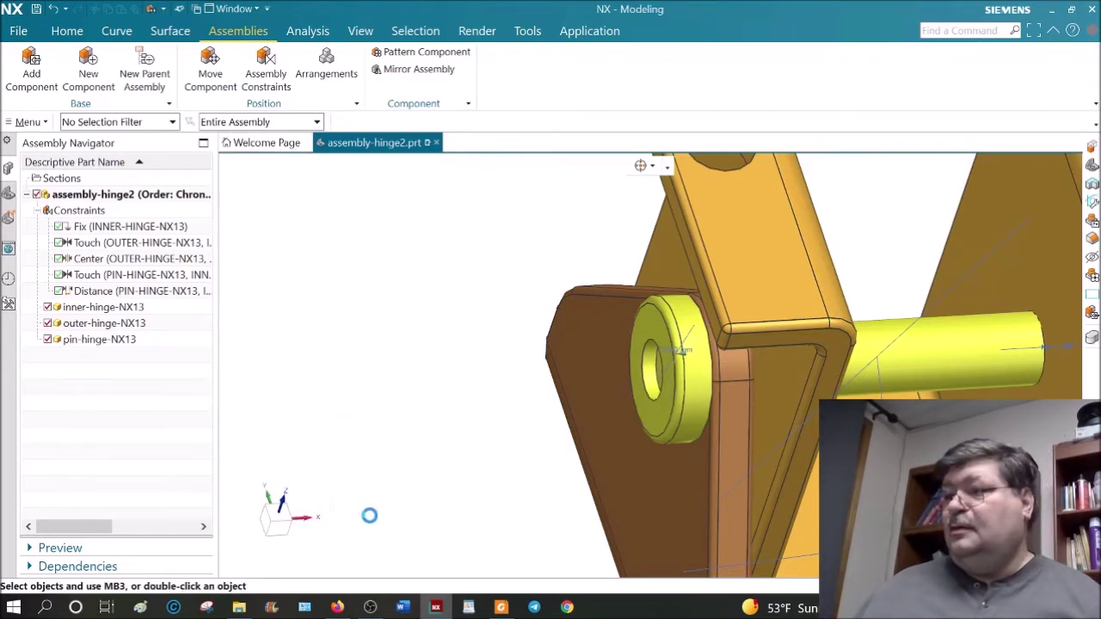
middle_click_drag(604, 465, 659, 474)
scroll(602, 459, "down", 4)
scroll(525, 454, "up", 2)
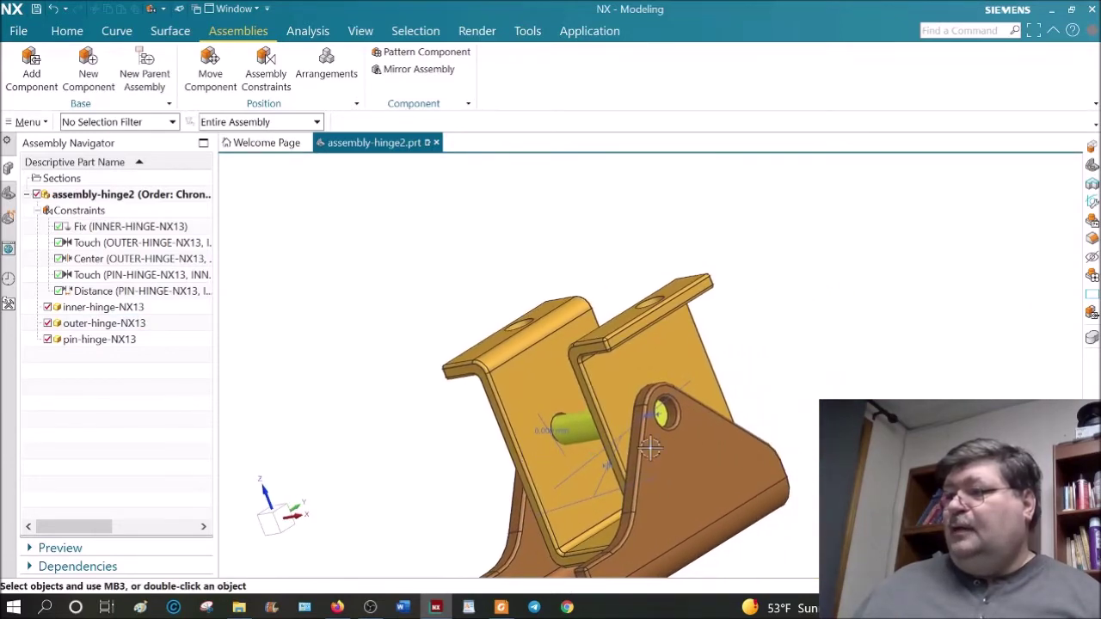
scroll(682, 431, "up", 5)
scroll(668, 422, "down", 5)
middle_click_drag(644, 430, 544, 425)
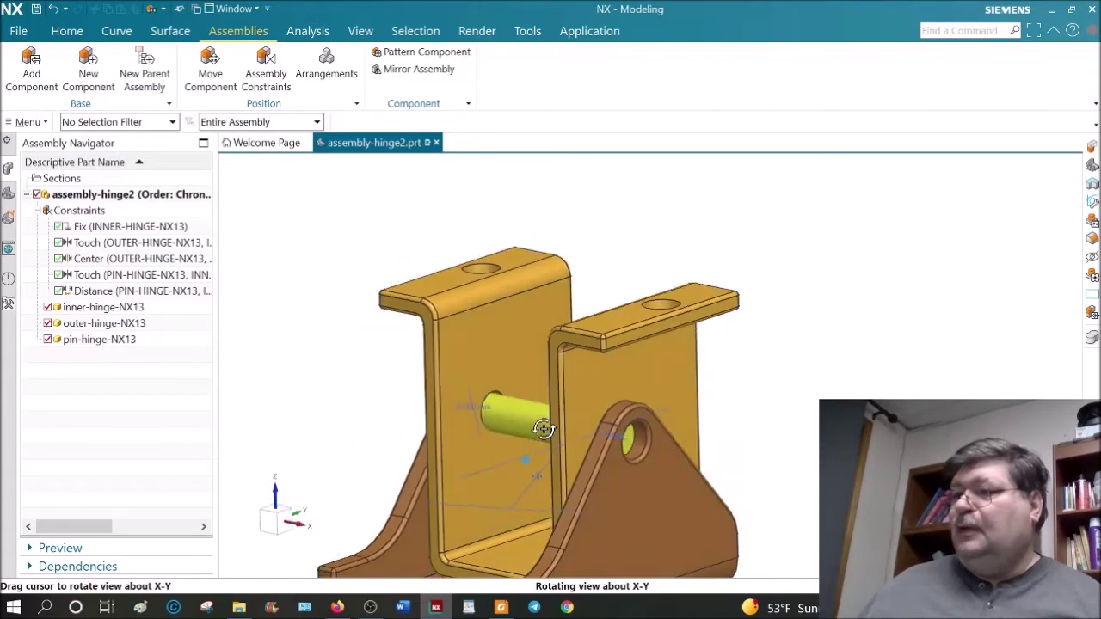
scroll(499, 422, "up", 5)
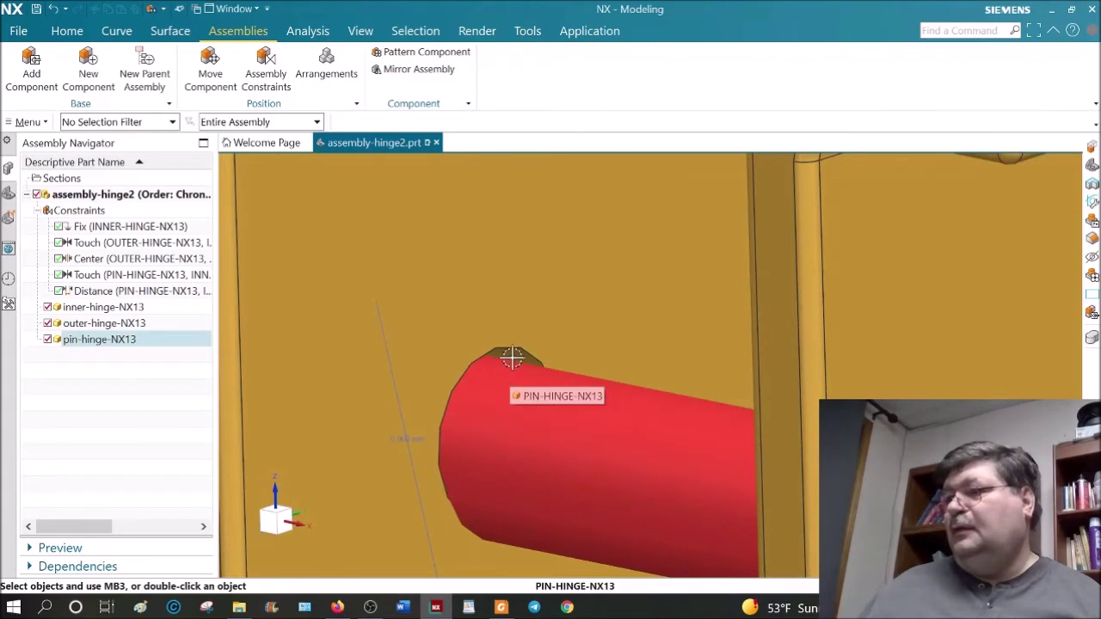
scroll(516, 370, "down", 5)
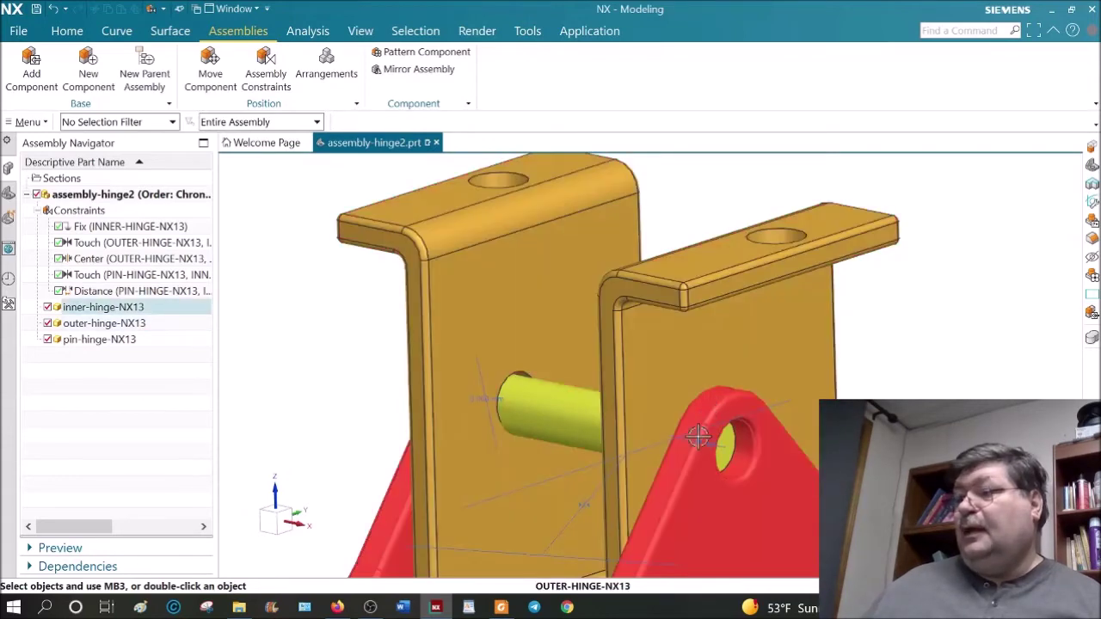
middle_click_drag(646, 477, 572, 469)
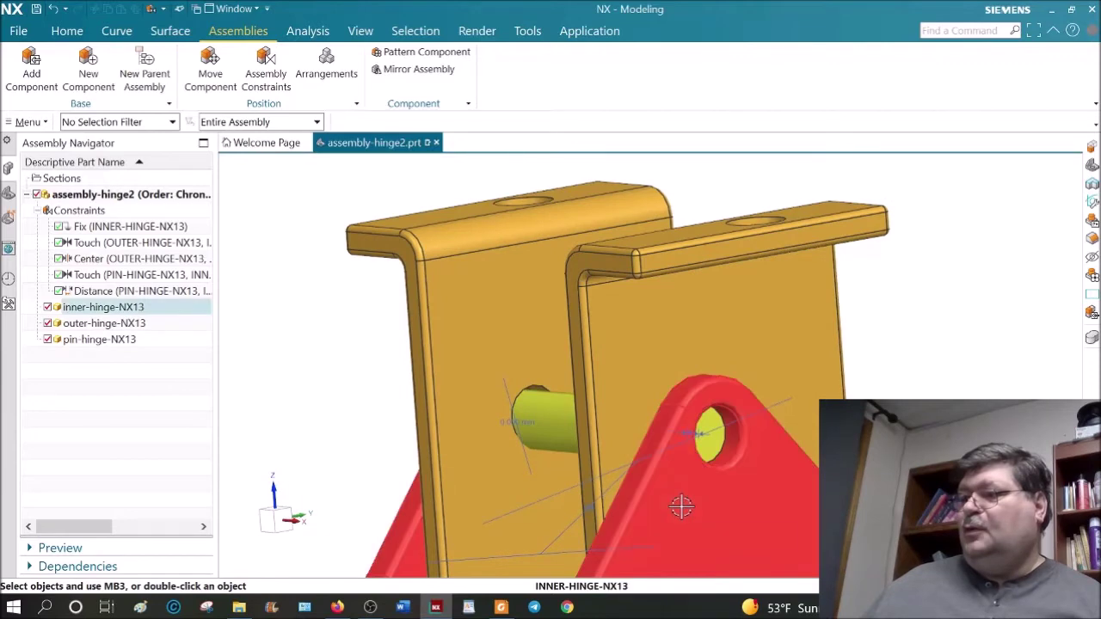
scroll(681, 507, "down", 2)
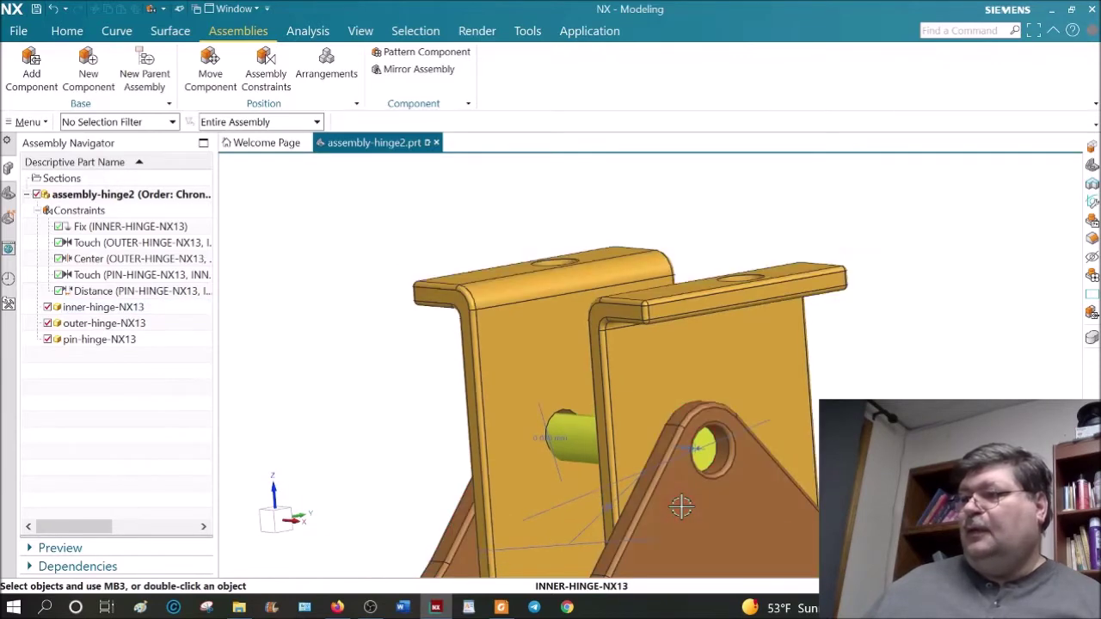
scroll(682, 507, "down", 1)
middle_click_drag(682, 508, 585, 495)
middle_click_drag(506, 465, 500, 380)
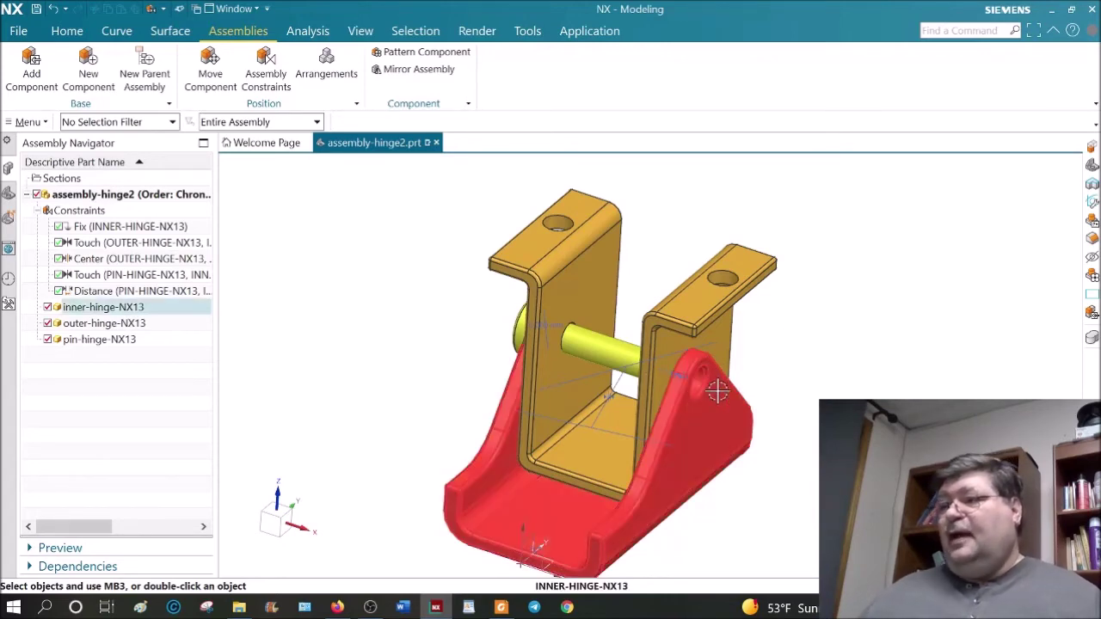
scroll(717, 392, "up", 3)
scroll(719, 404, "down", 3)
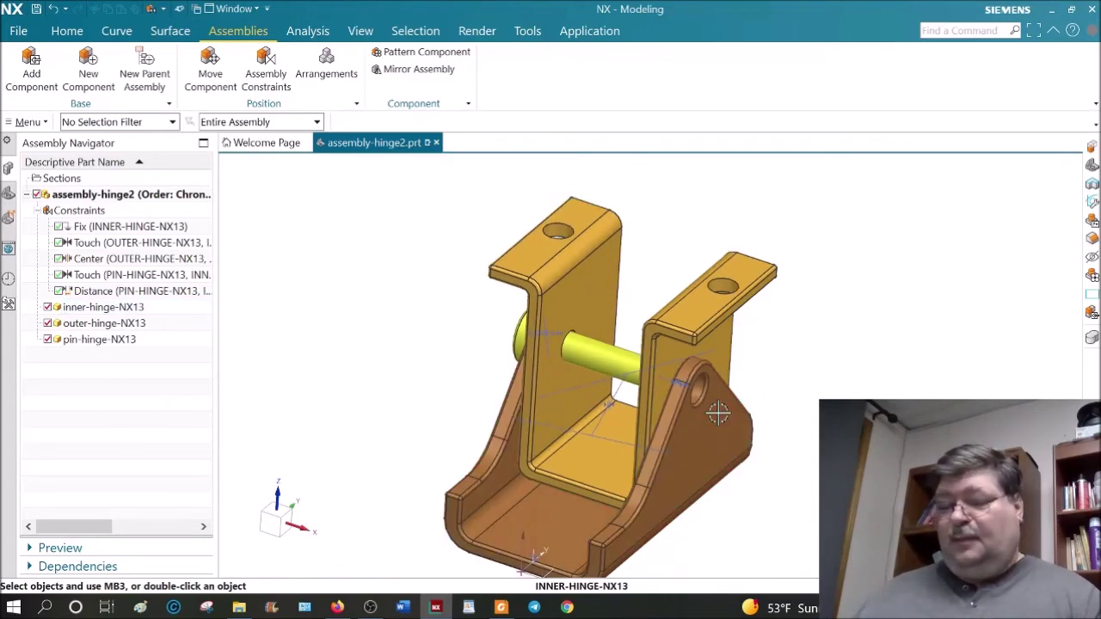
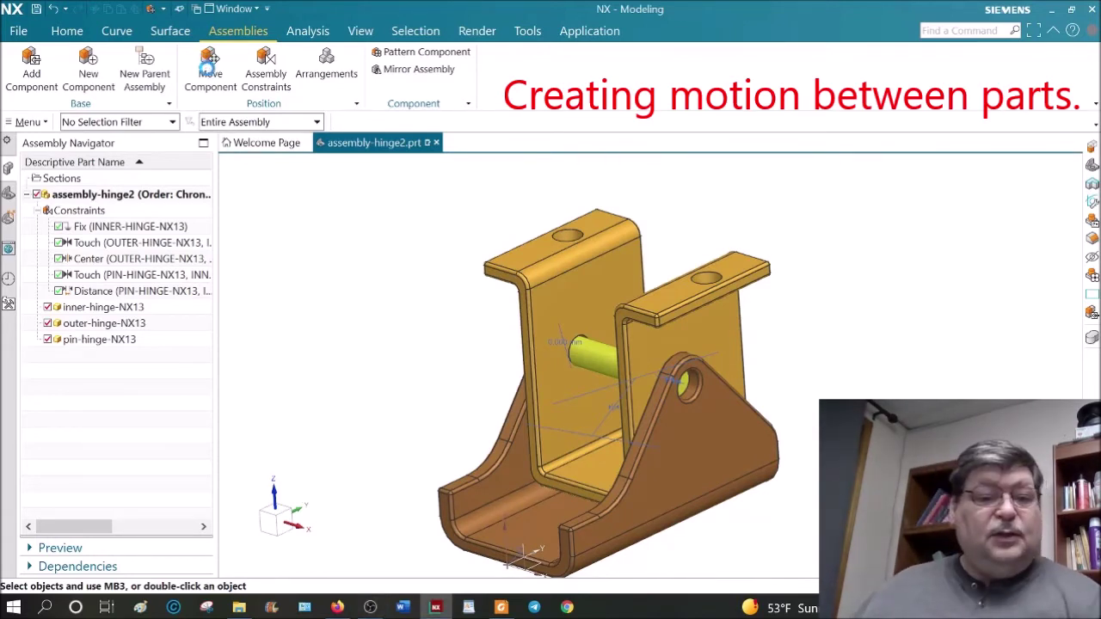
Start Move Component on the outer hinge with Dynamic motion, activate Specify Orientation and enable Move Handles Only.
left_click(210, 74)
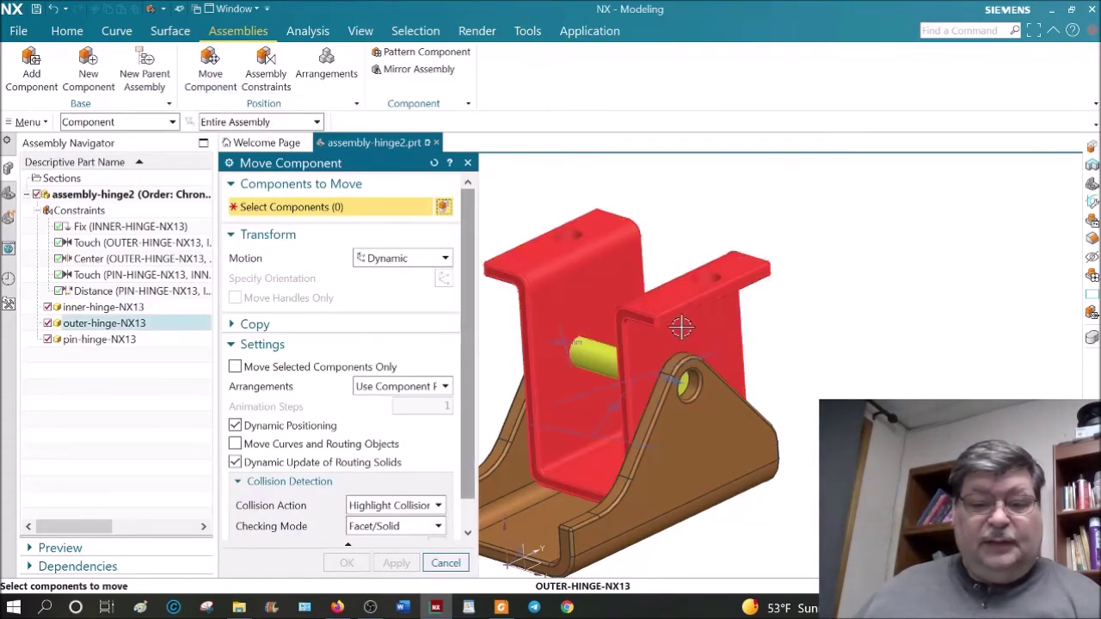
left_click(392, 261)
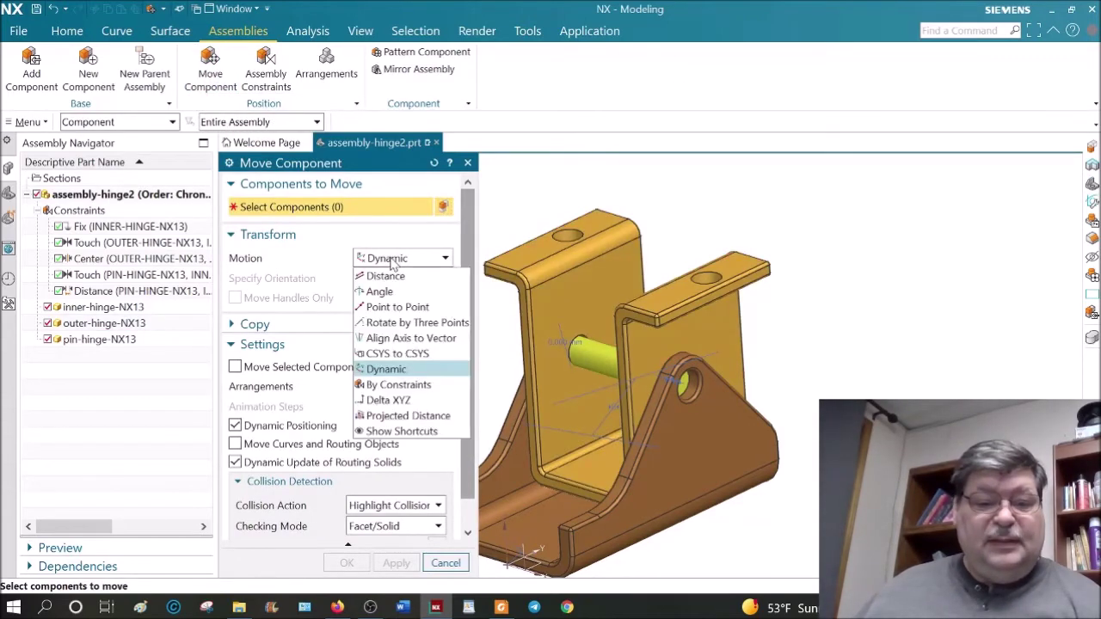
left_click(421, 371)
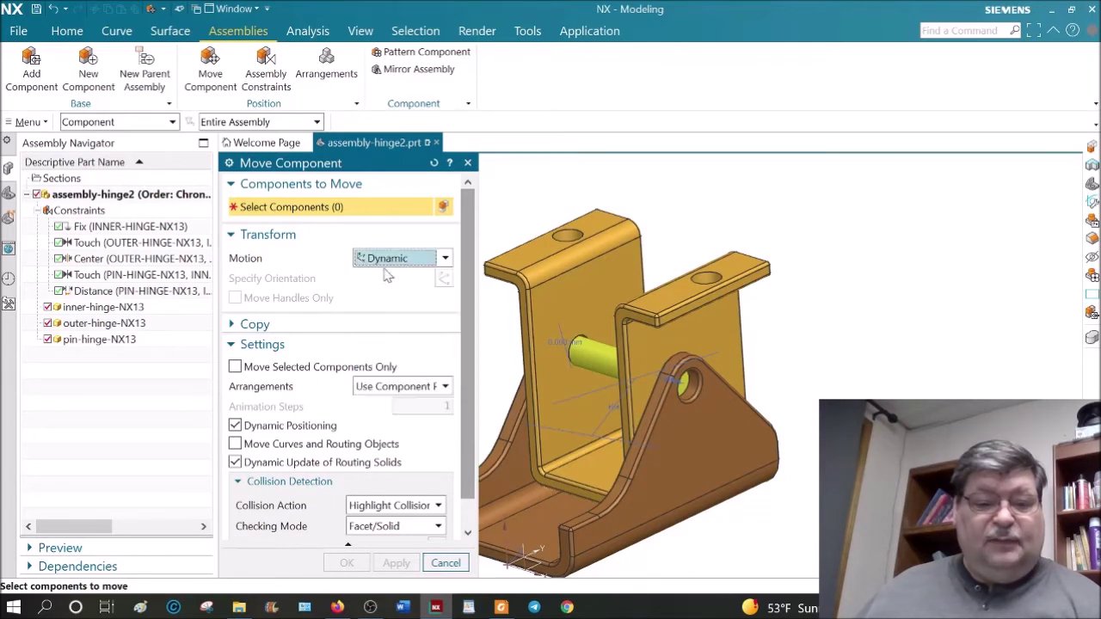
left_click(708, 332)
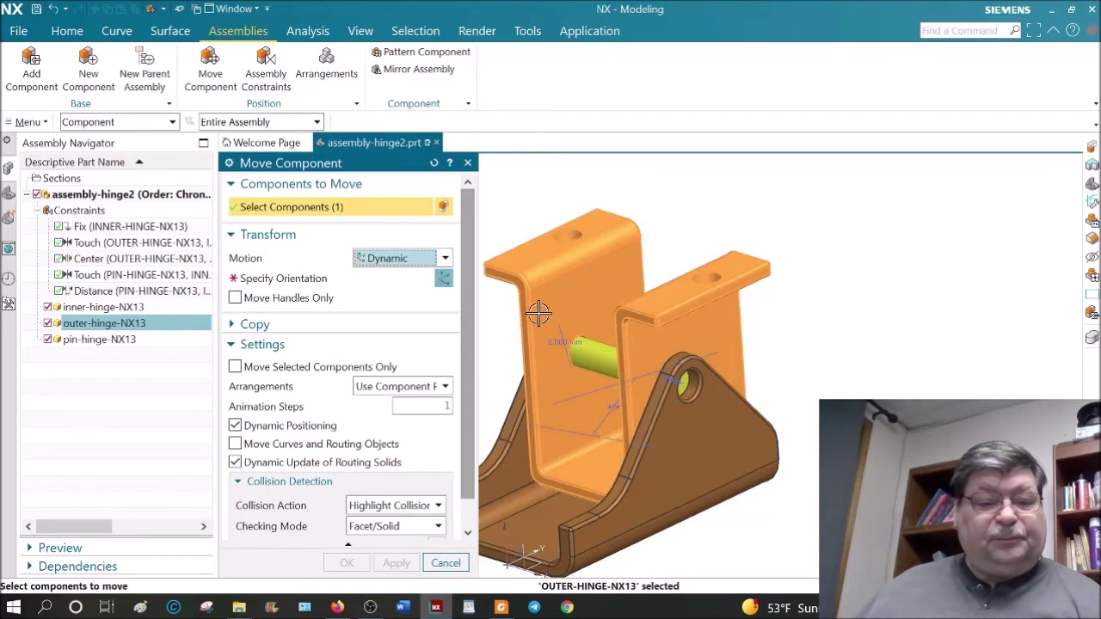
left_click(444, 284)
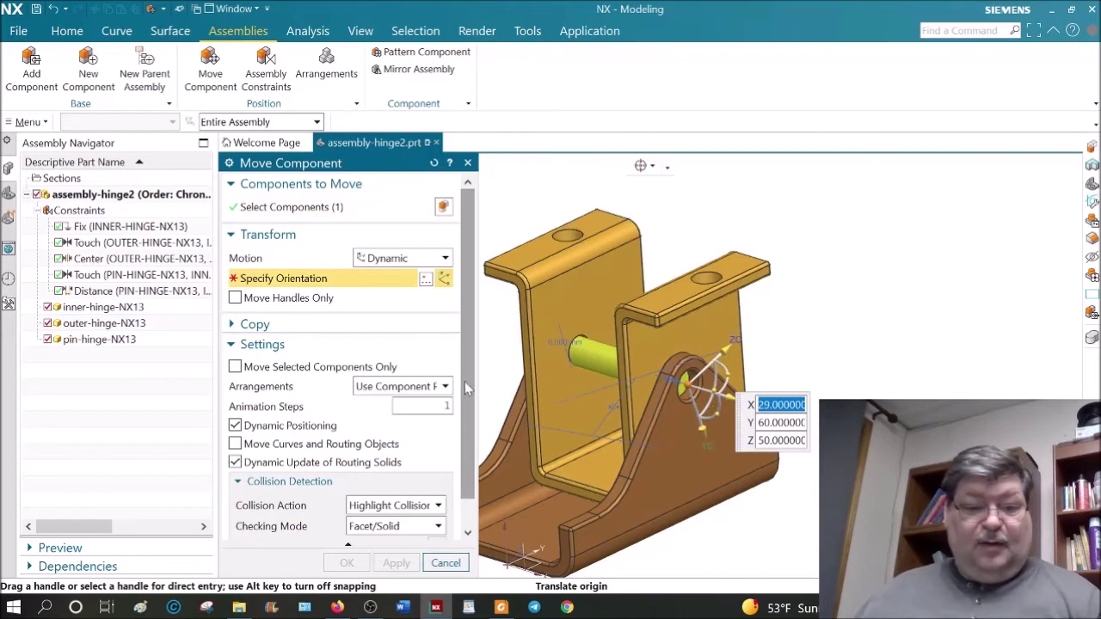
left_click(235, 298)
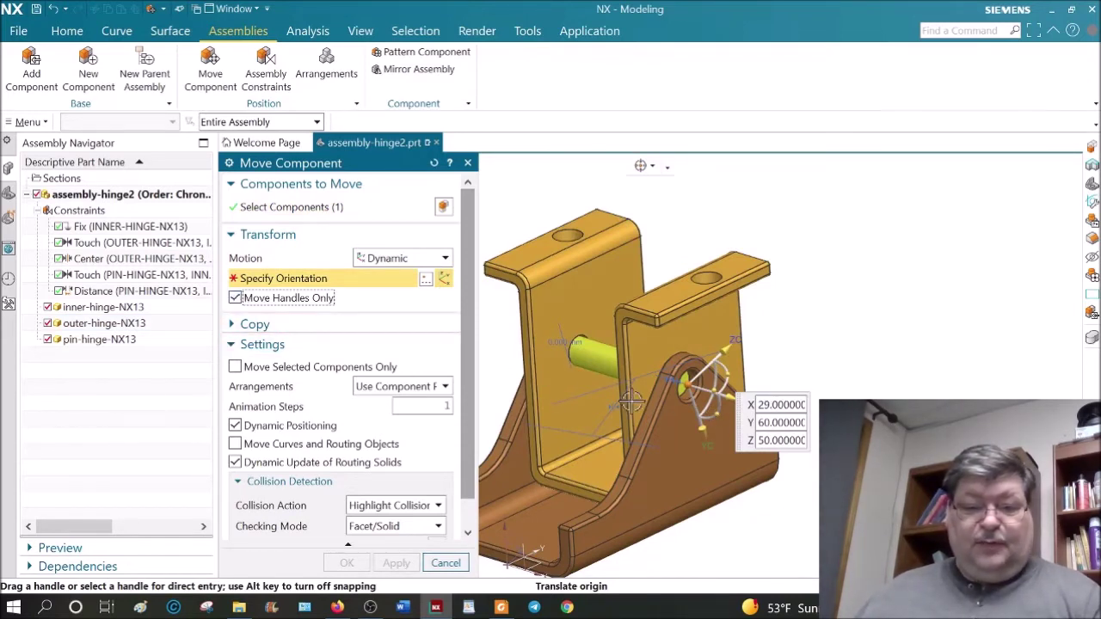
Try repositioning the motion handle away from the part, onto the centre of the inner hinge's side hole, and away again.
left_click_drag(689, 383, 791, 349)
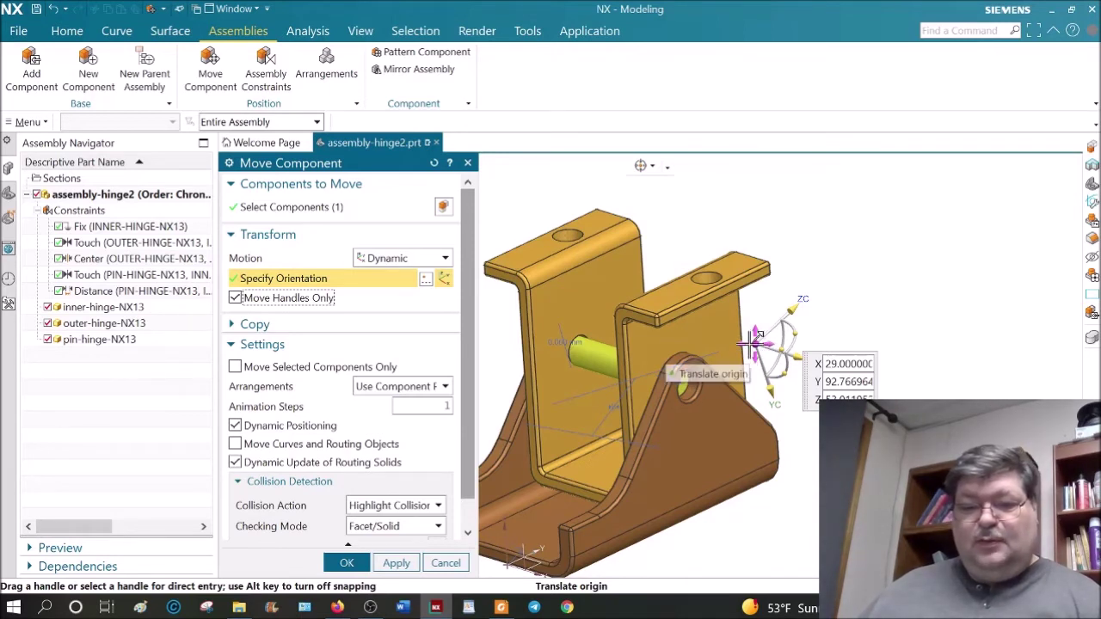
left_click_drag(757, 342, 693, 379)
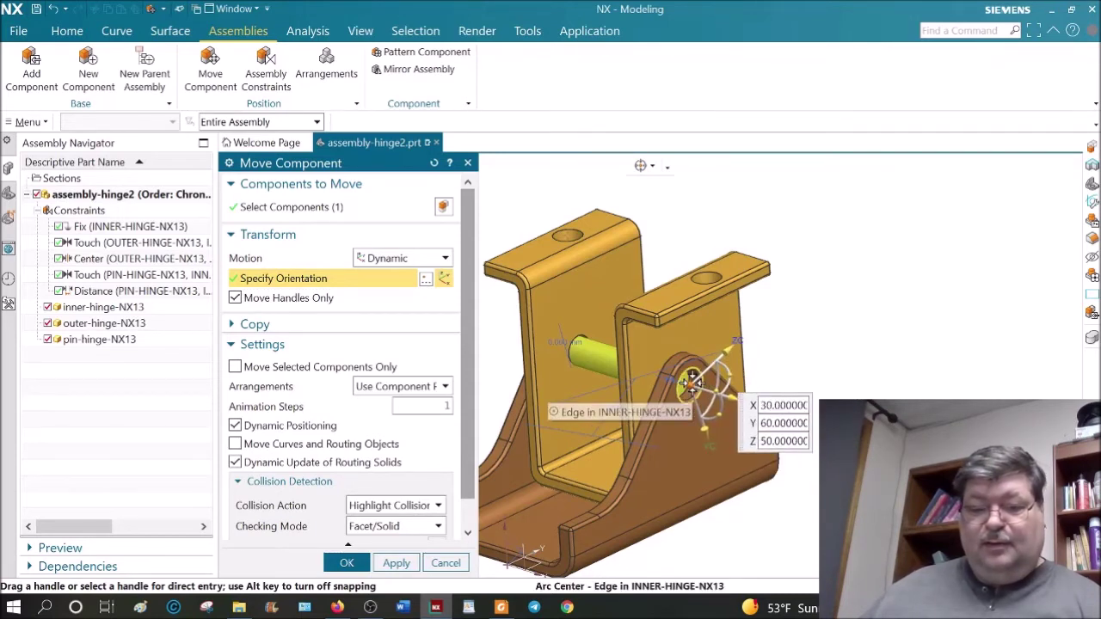
left_click_drag(693, 381, 771, 350)
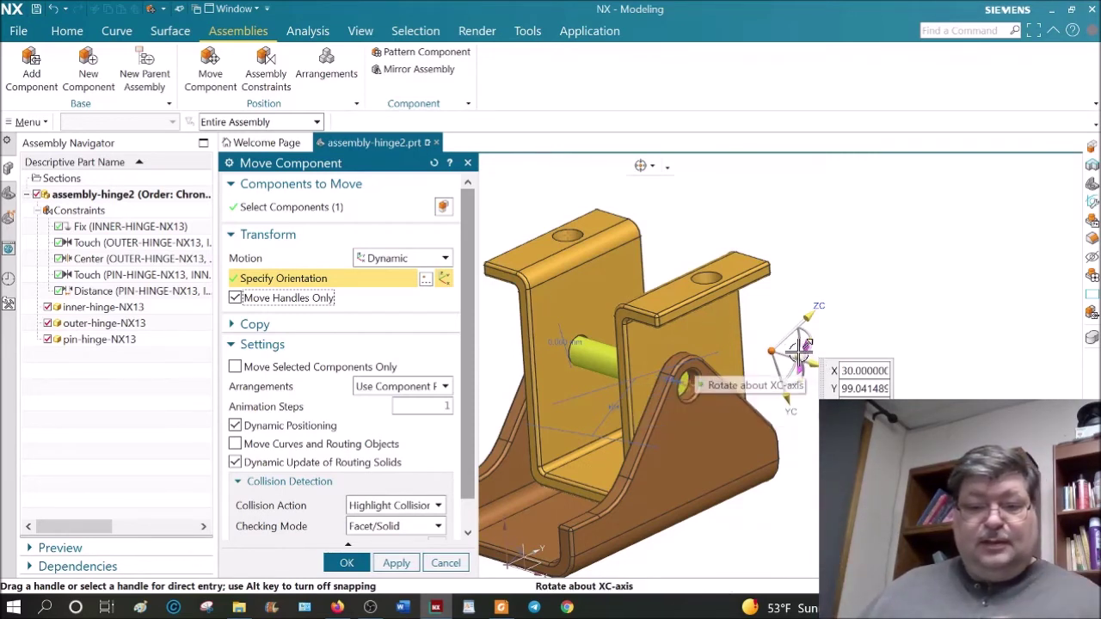
Snap the motion handle to the centre of the inner hinge's side hole using Arc Center, and turn off Move Handles Only.
left_click(269, 299)
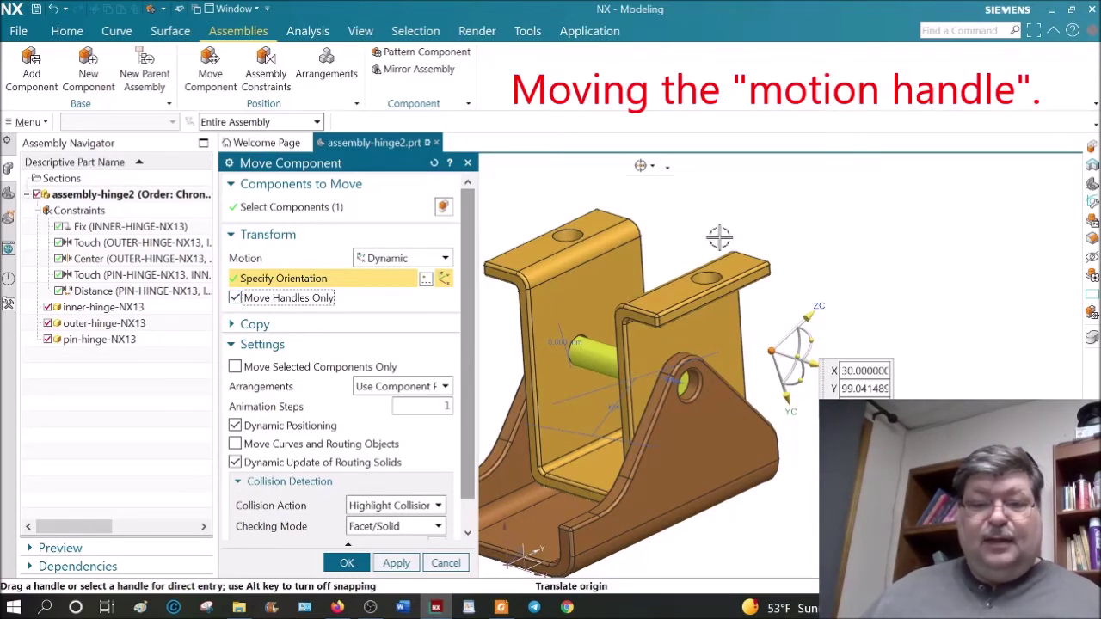
left_click(653, 167)
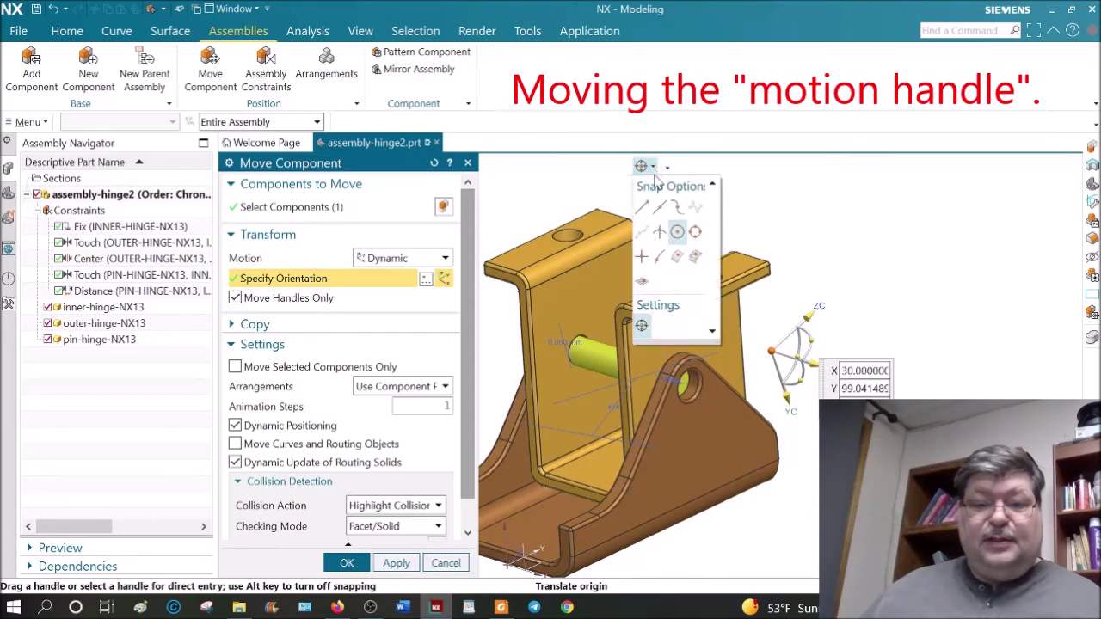
left_click(680, 234)
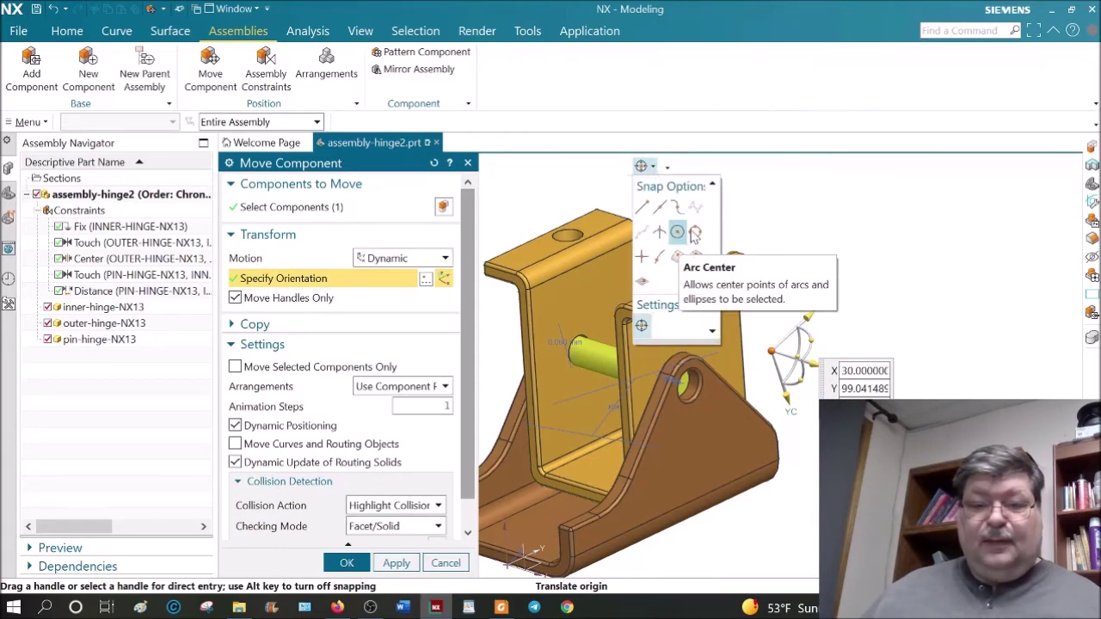
left_click(835, 224)
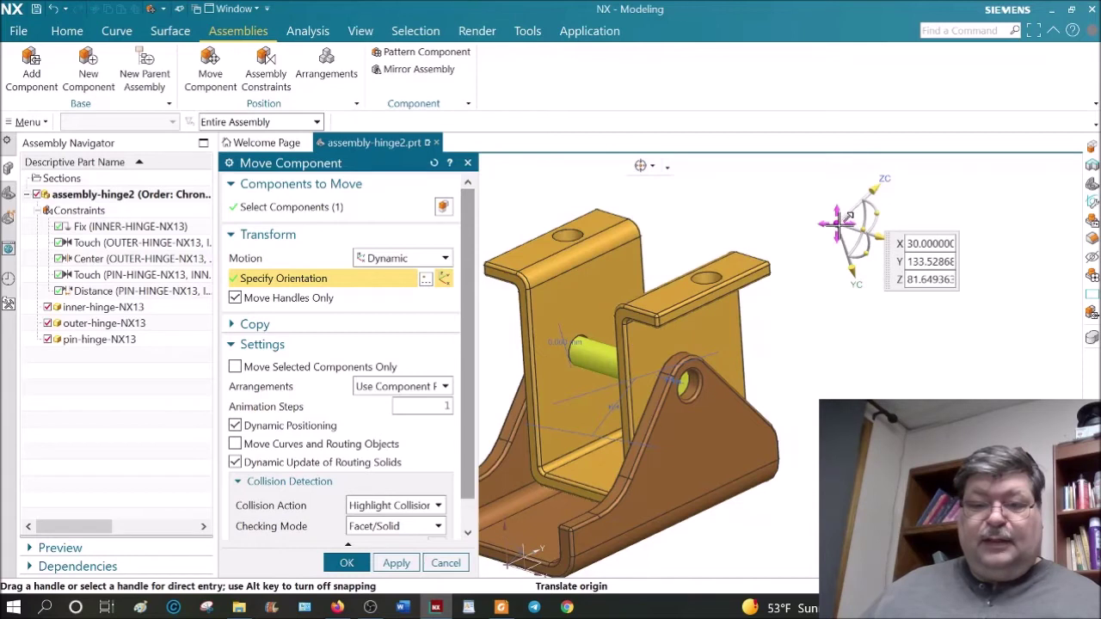
left_click_drag(837, 222, 697, 415)
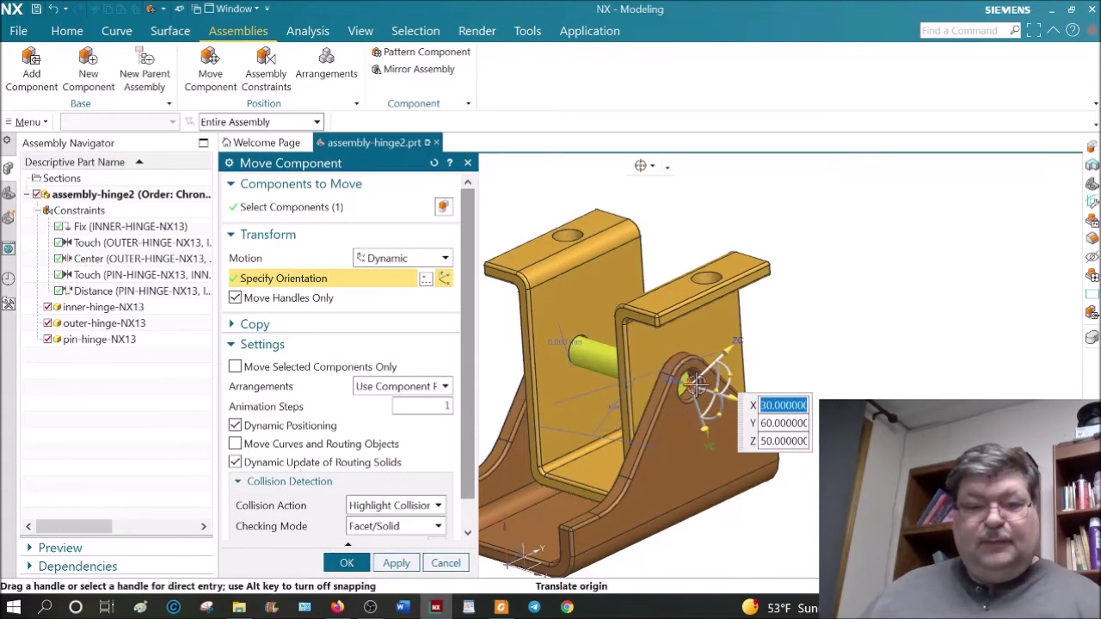
left_click(248, 300)
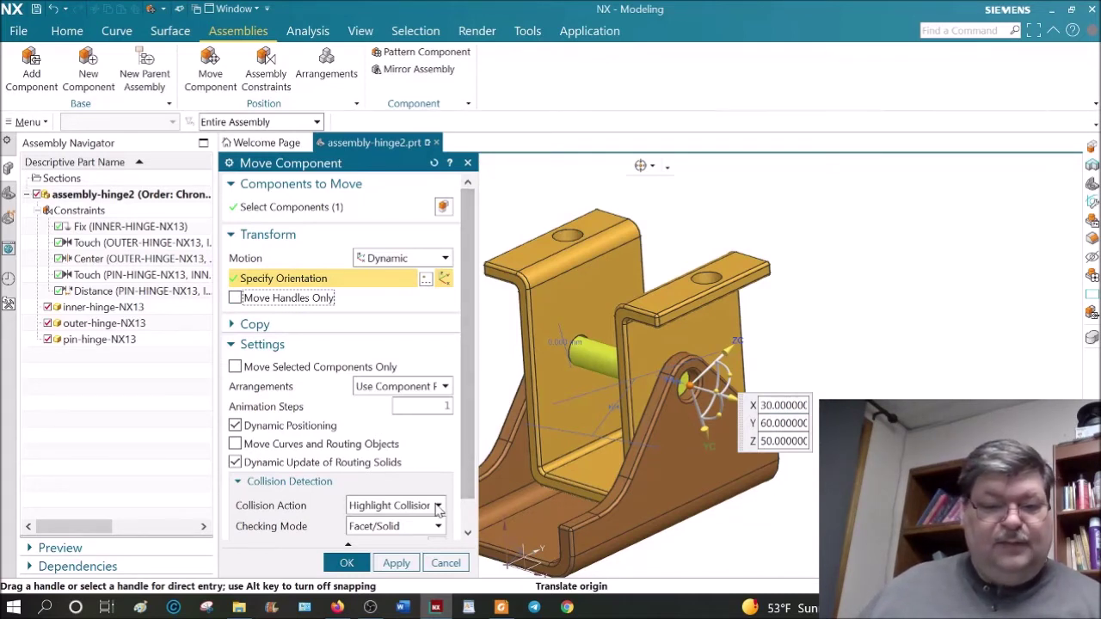
Set the Collision Action to None and swing the outer hinge about the XC-axis through the pin hole.
left_click(438, 508)
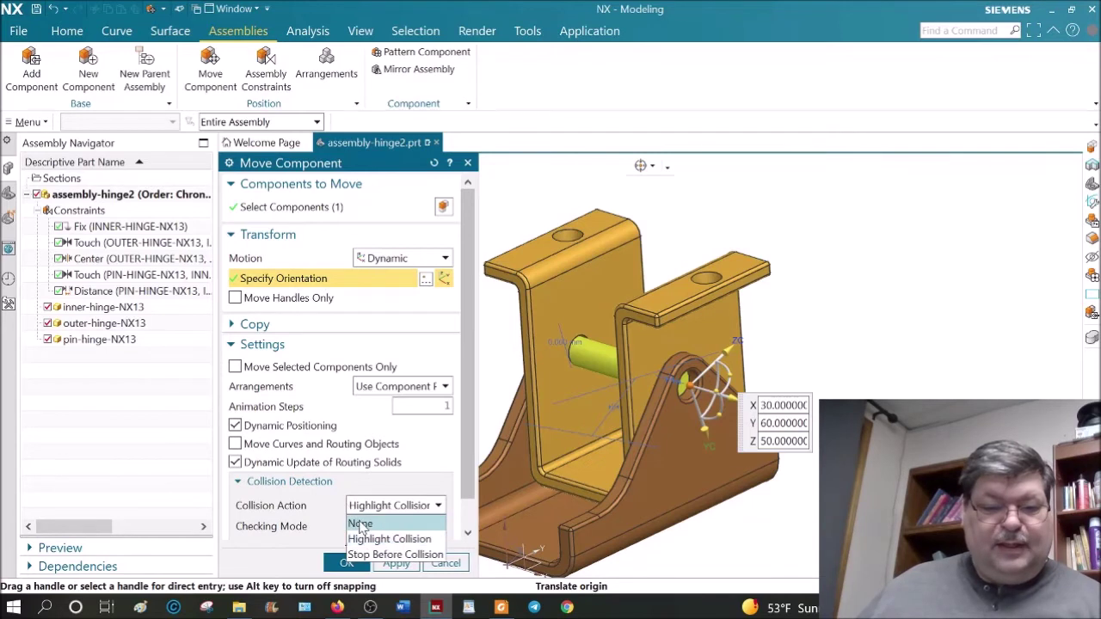
left_click(359, 523)
left_click(254, 487)
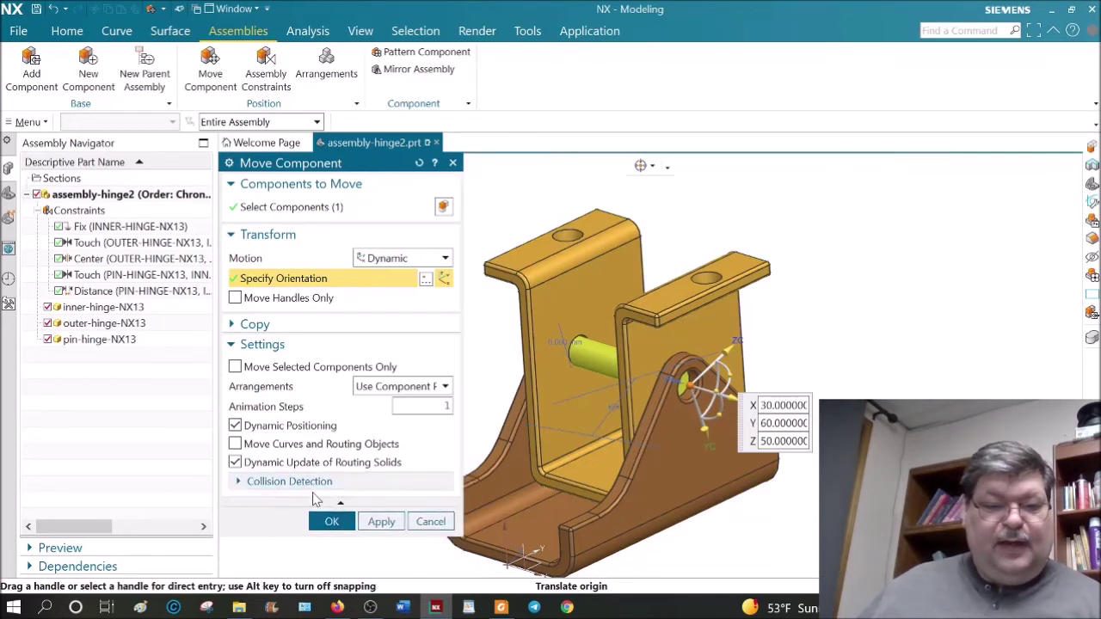
left_click(275, 346)
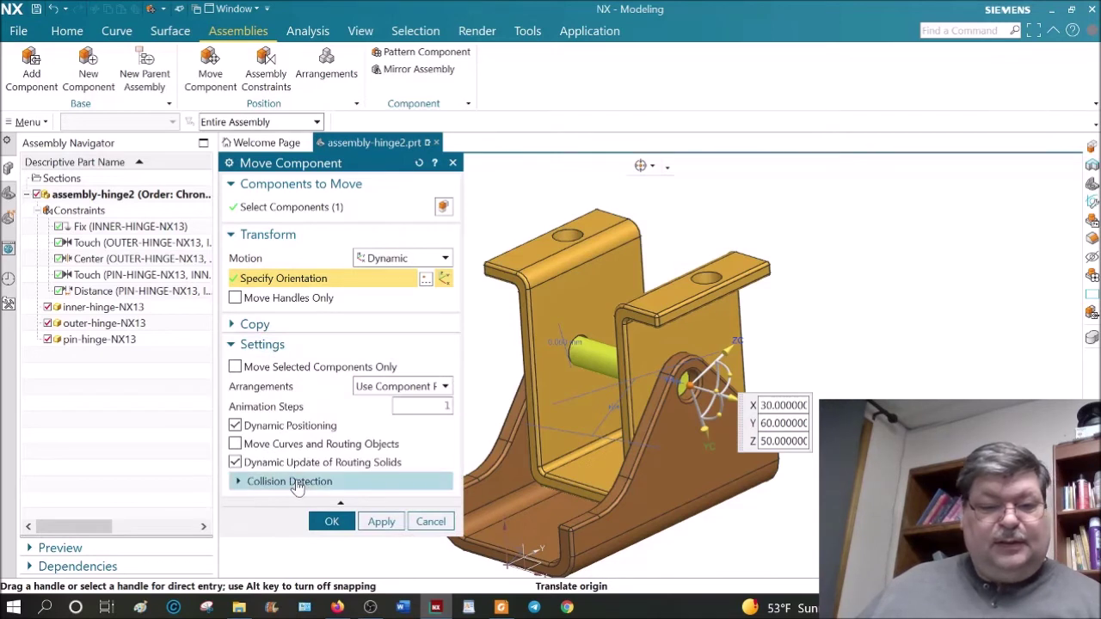
left_click(296, 484)
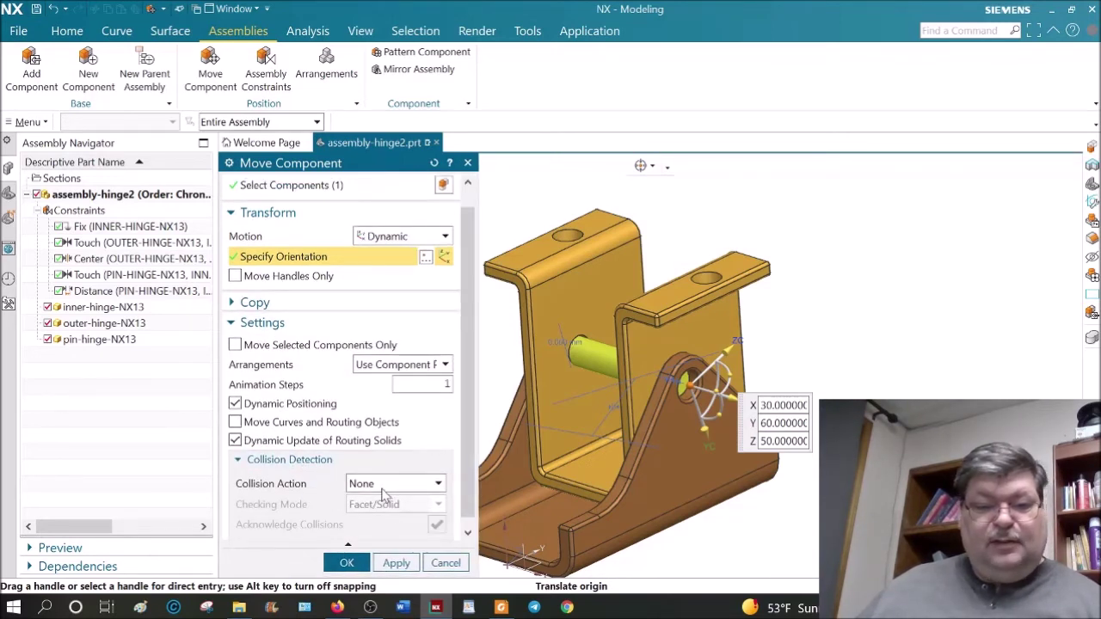
left_click(383, 485)
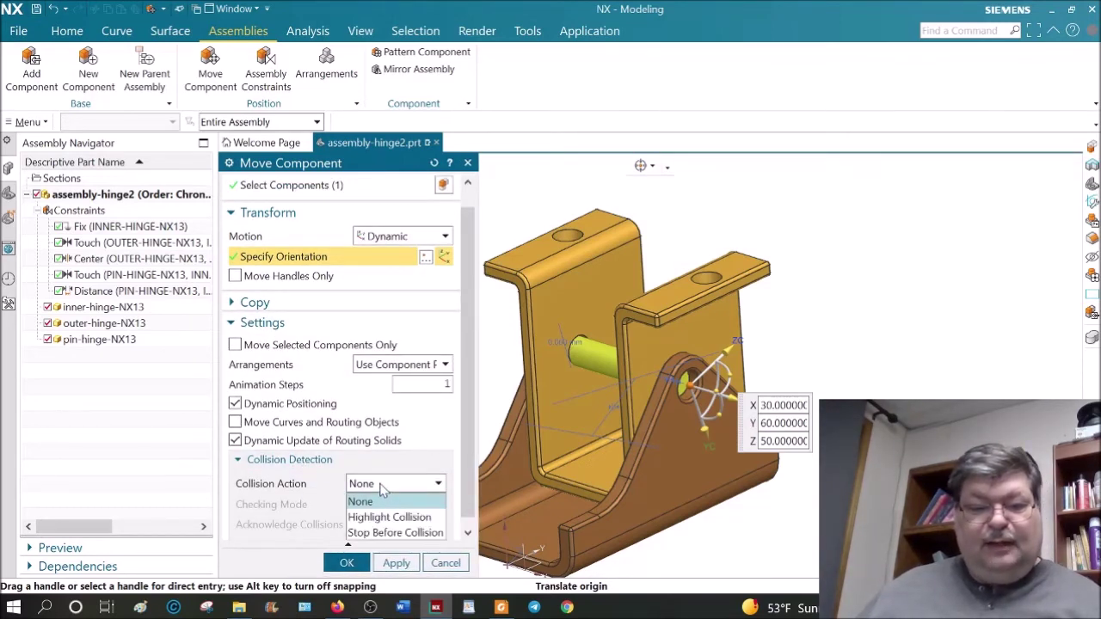
left_click(383, 487)
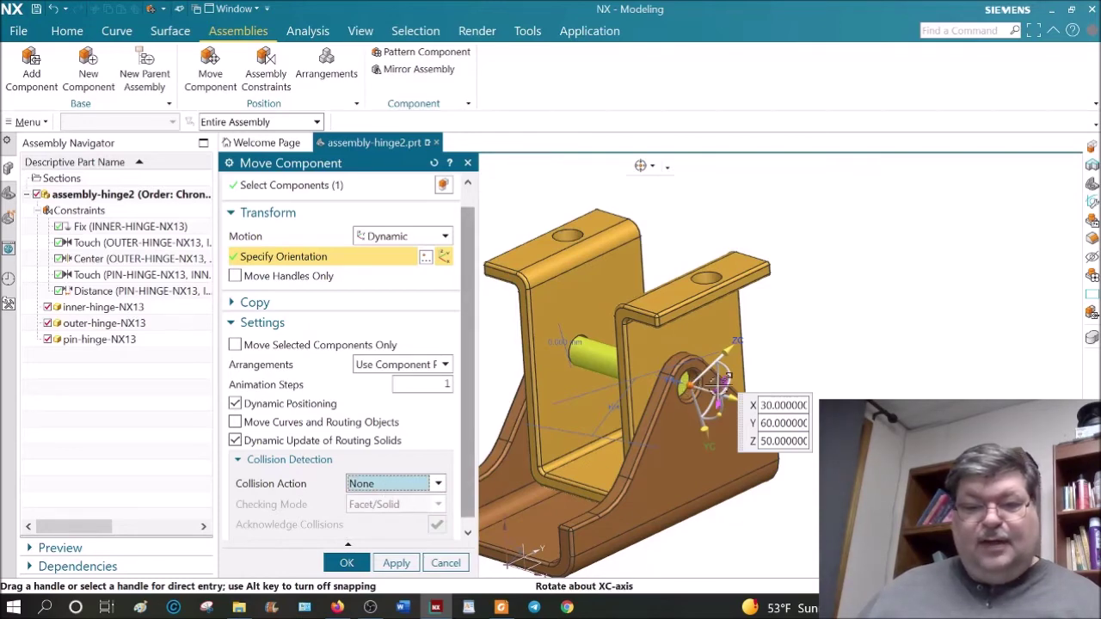
left_click_drag(700, 413, 730, 489)
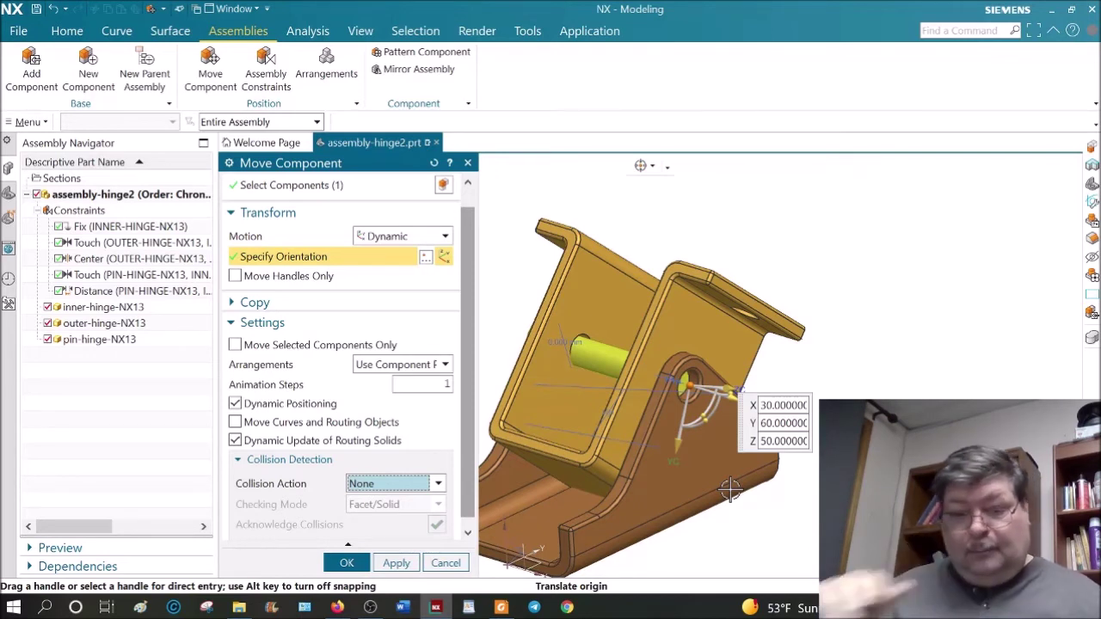
Set the Collision Action to Highlight Collision, rotate the outer hinge about the XC-axis against the inner hinge, and accept the move.
left_click(402, 487)
left_click(407, 519)
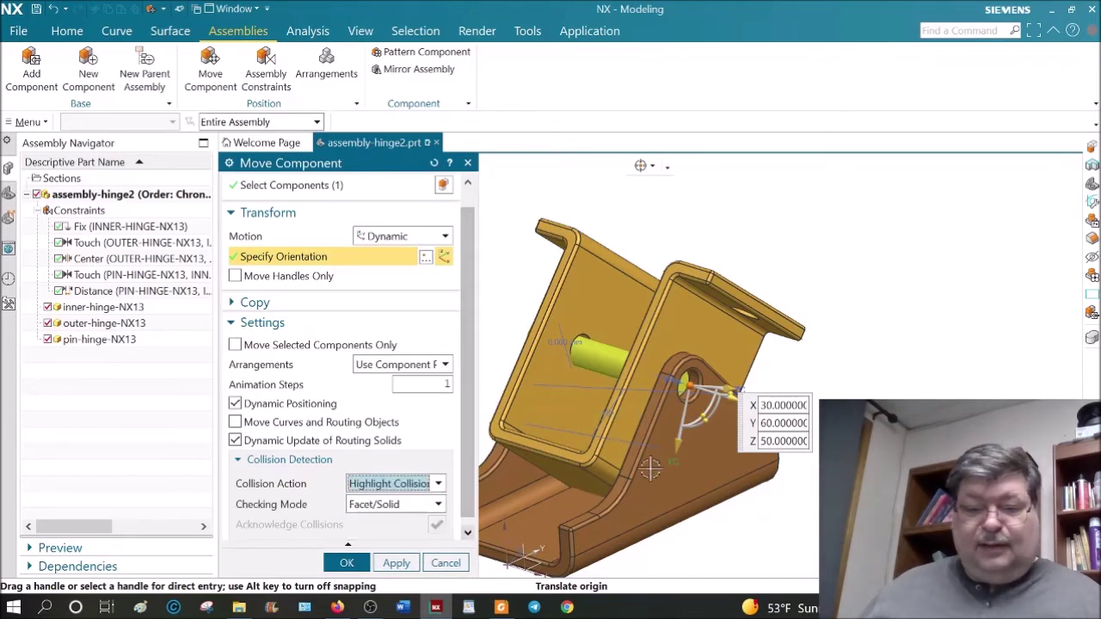
left_click_drag(701, 415, 718, 452)
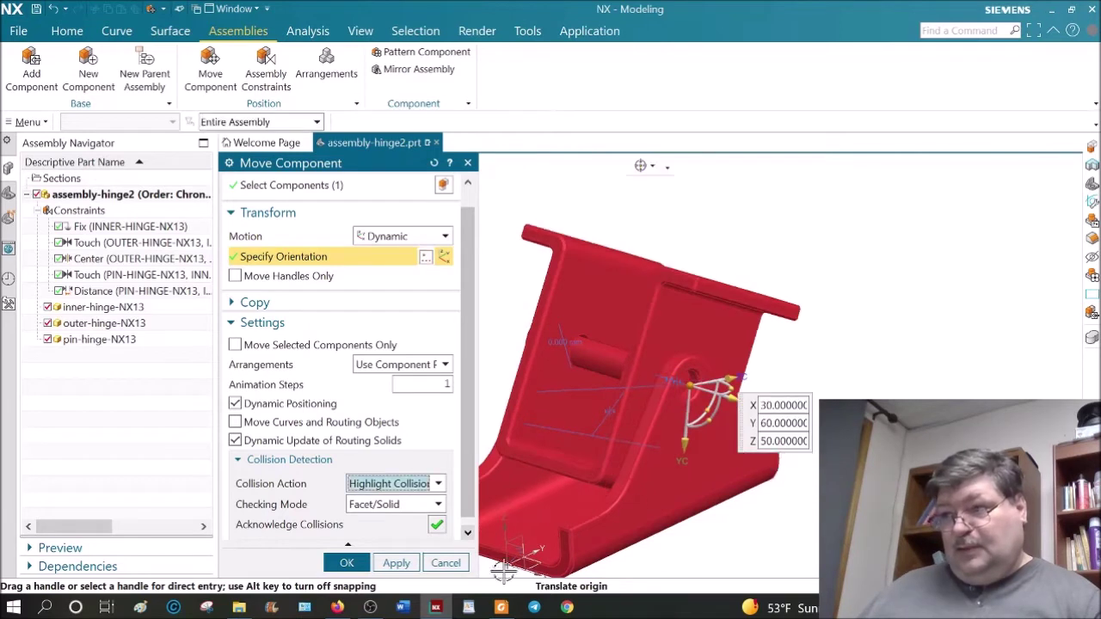
left_click(349, 561)
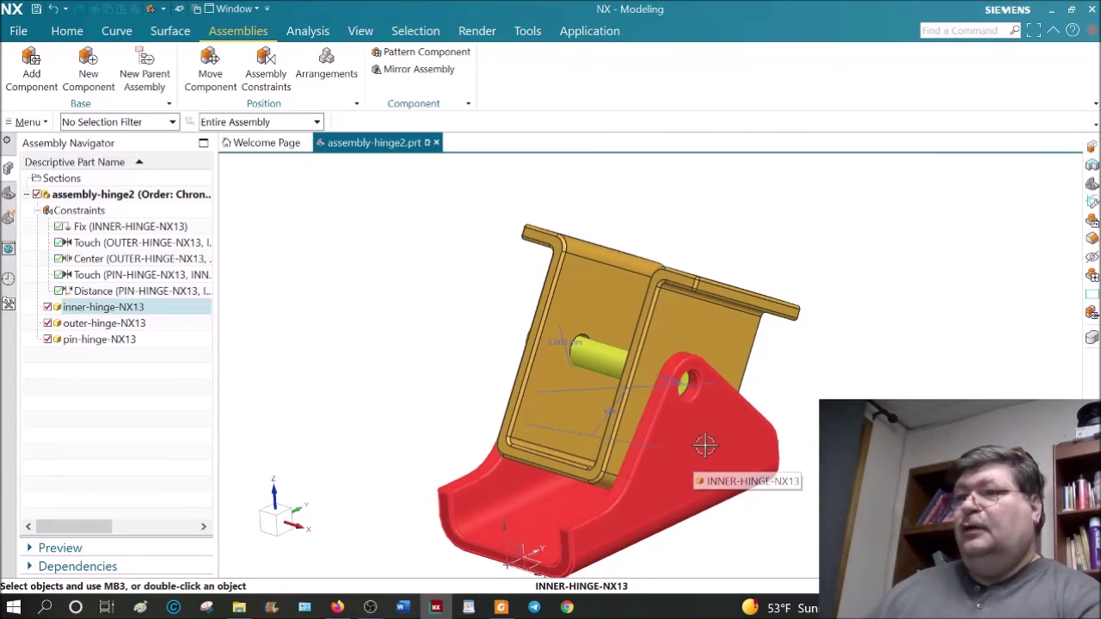
Open the part inner-hinge-NX13.prt from Downloads and open its U-profile sketch, SKETCH_000, for editing.
left_click(18, 31)
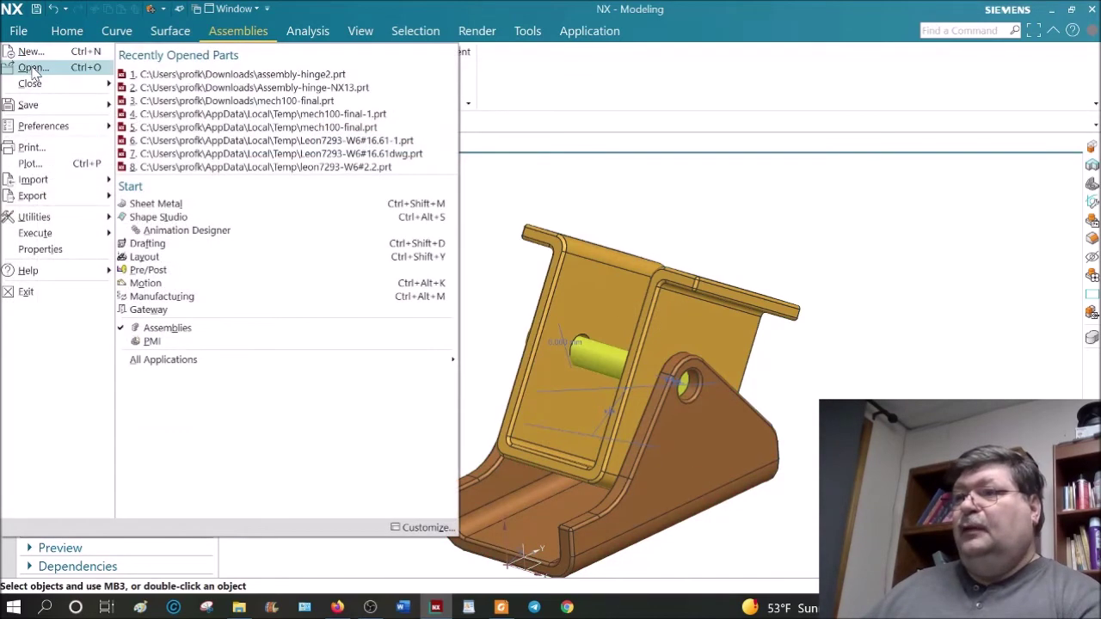
left_click(32, 71)
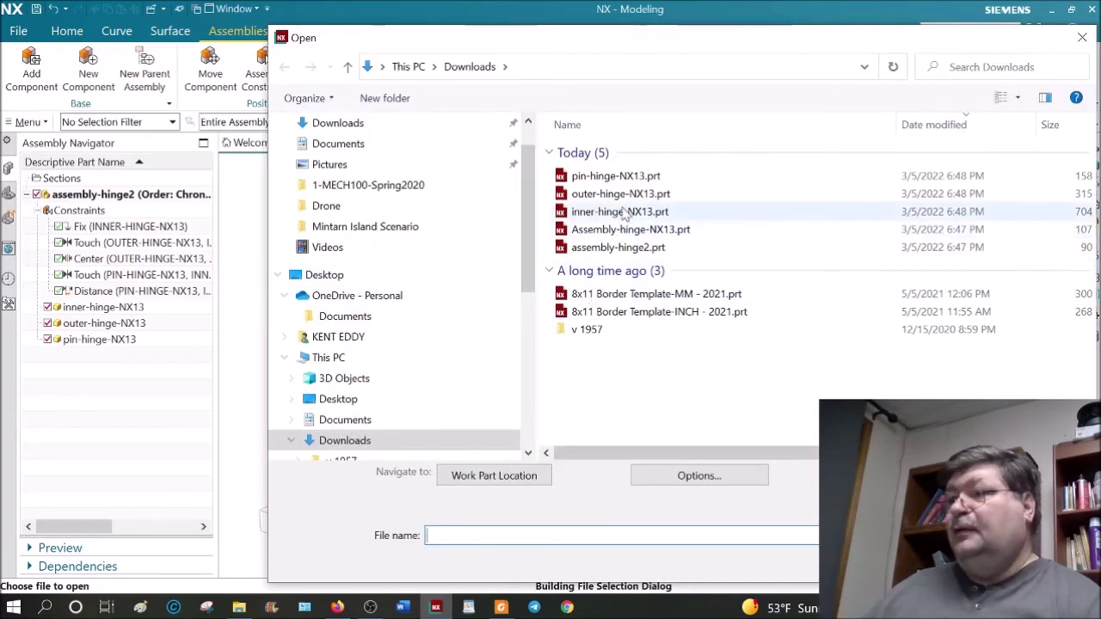
double_click(624, 213)
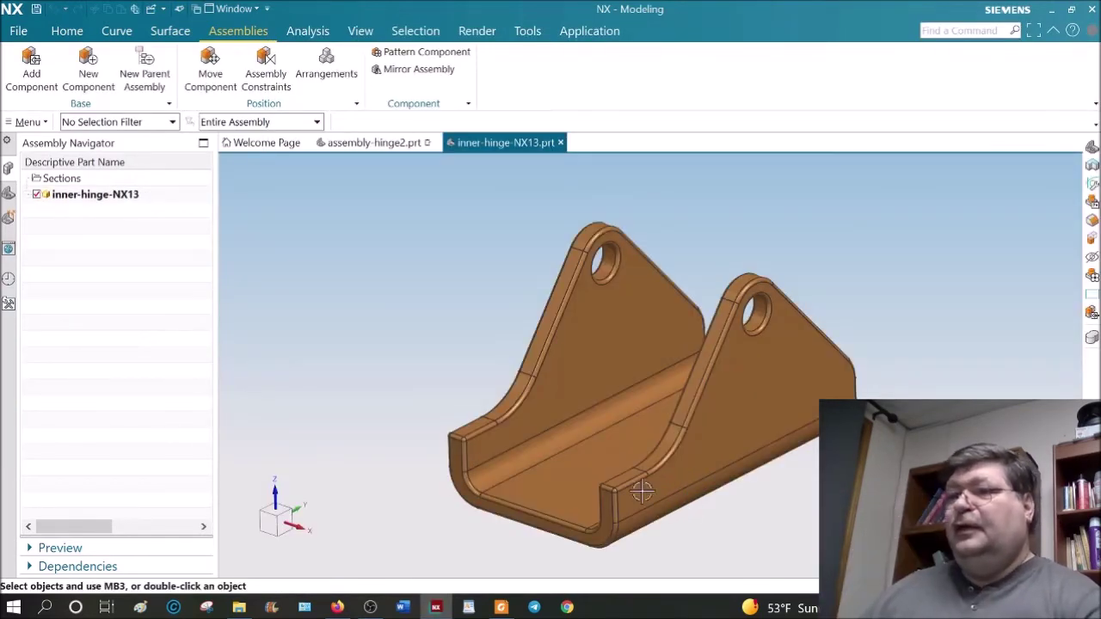
left_click(9, 191)
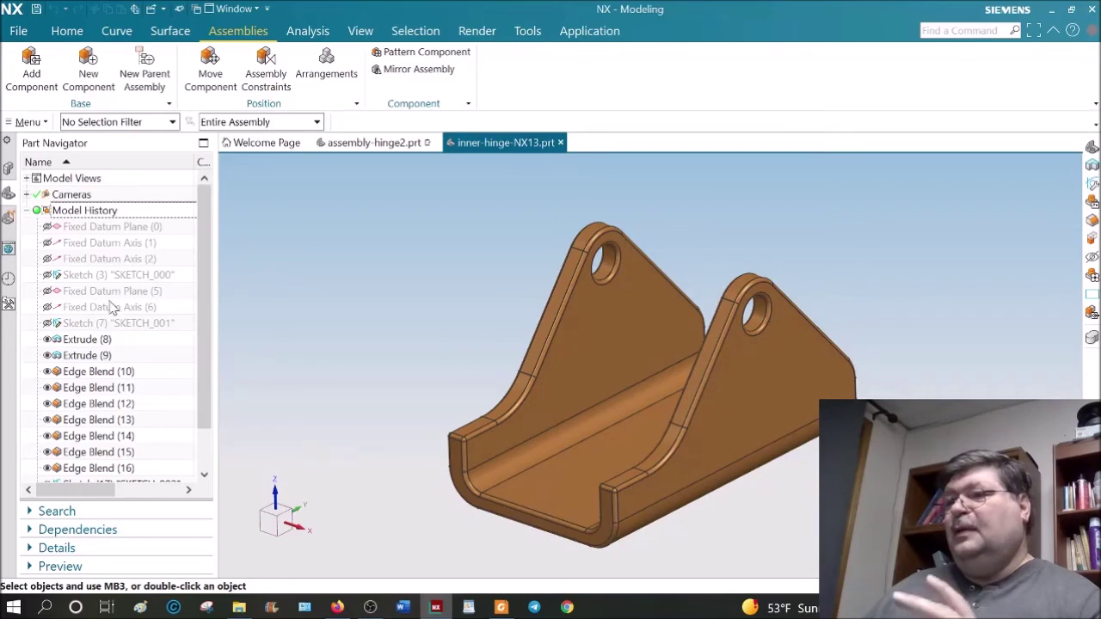
double_click(100, 275)
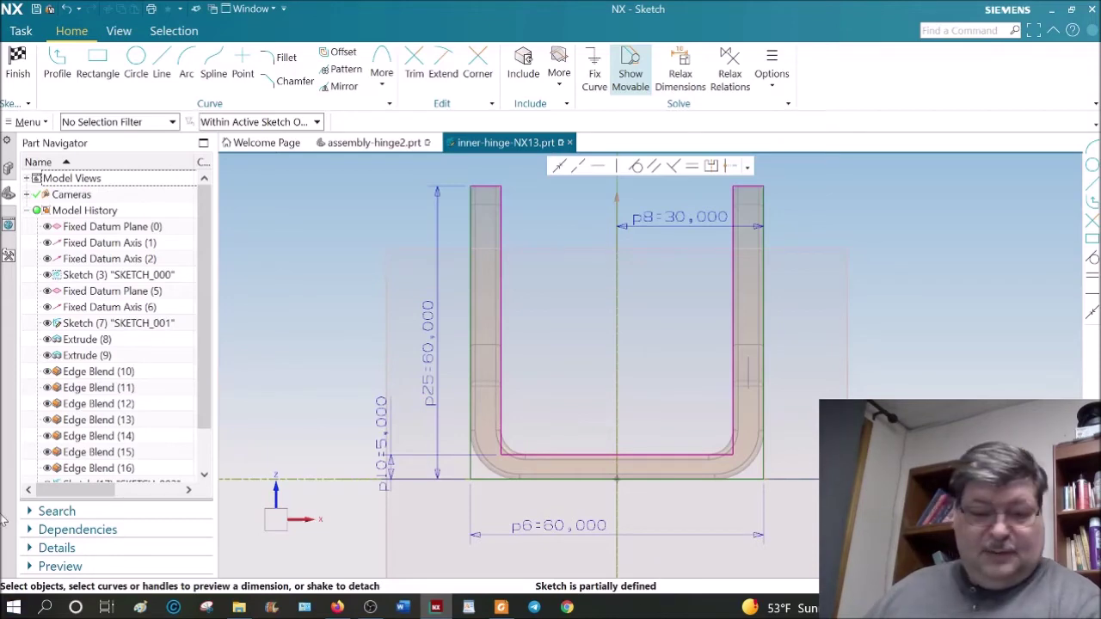
Switch to Foxit Reader, check the inner hinge's dimensions in the Week8 Hinge Assembly drawing, and return to NX.
left_click(501, 608)
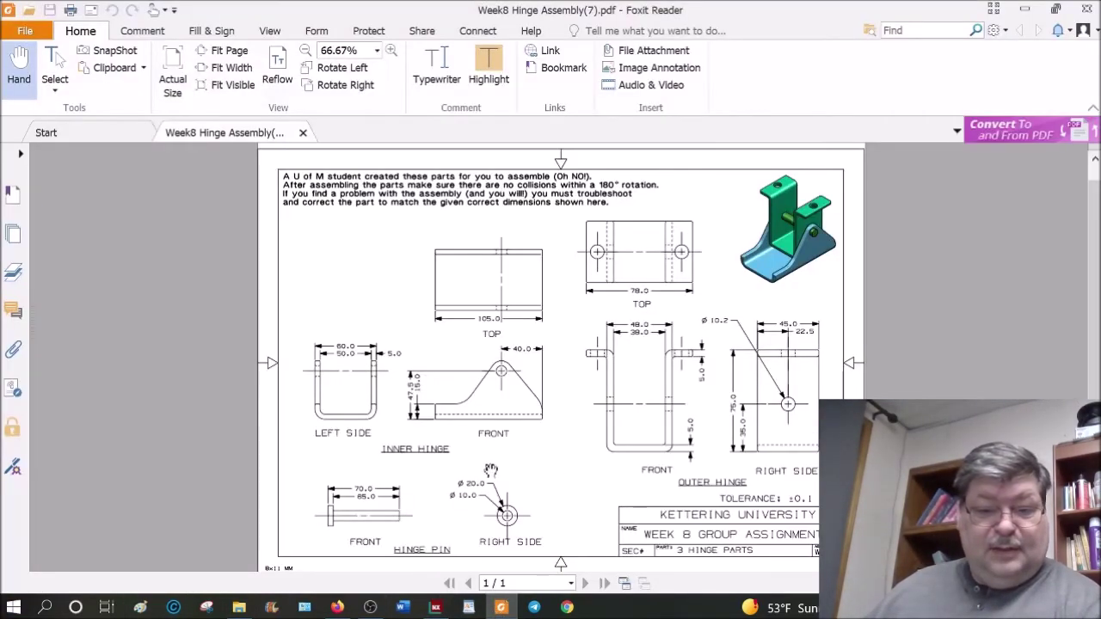
scroll(347, 433, "up", 1)
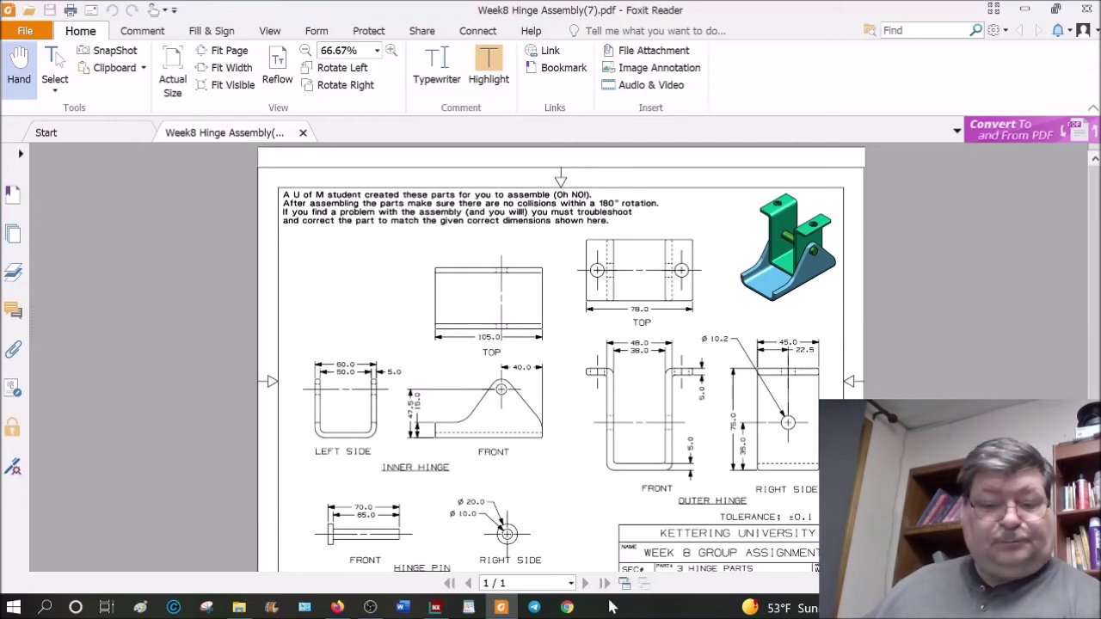
left_click(436, 607)
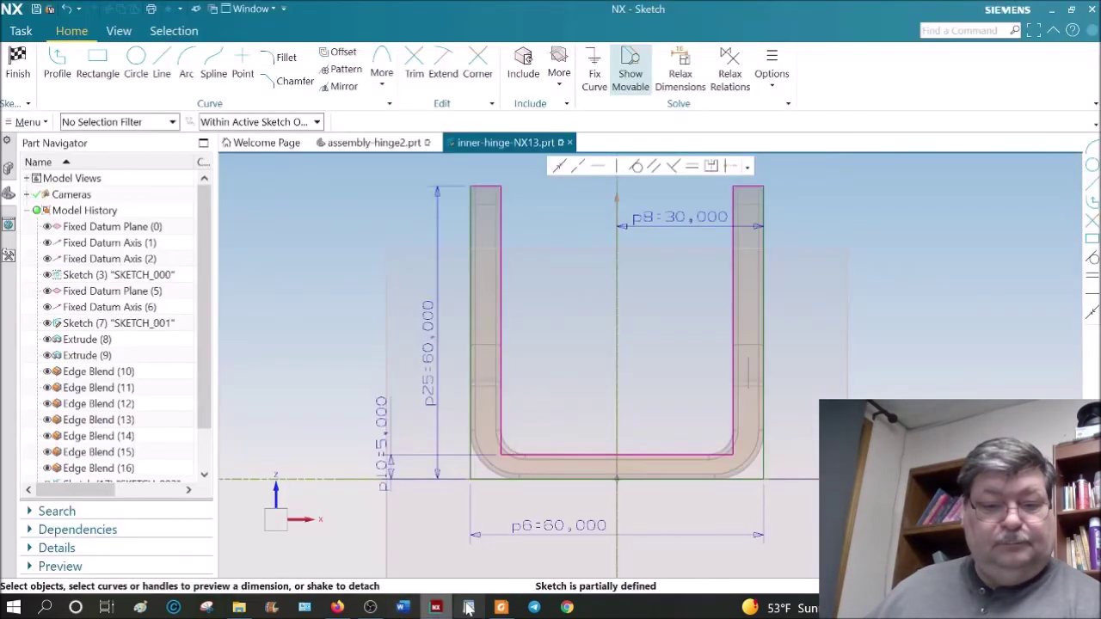
Dimension the inner width between the U-profile's two walls, set it to 50 mm, and finish the sketch.
left_click(500, 292)
left_click(731, 301)
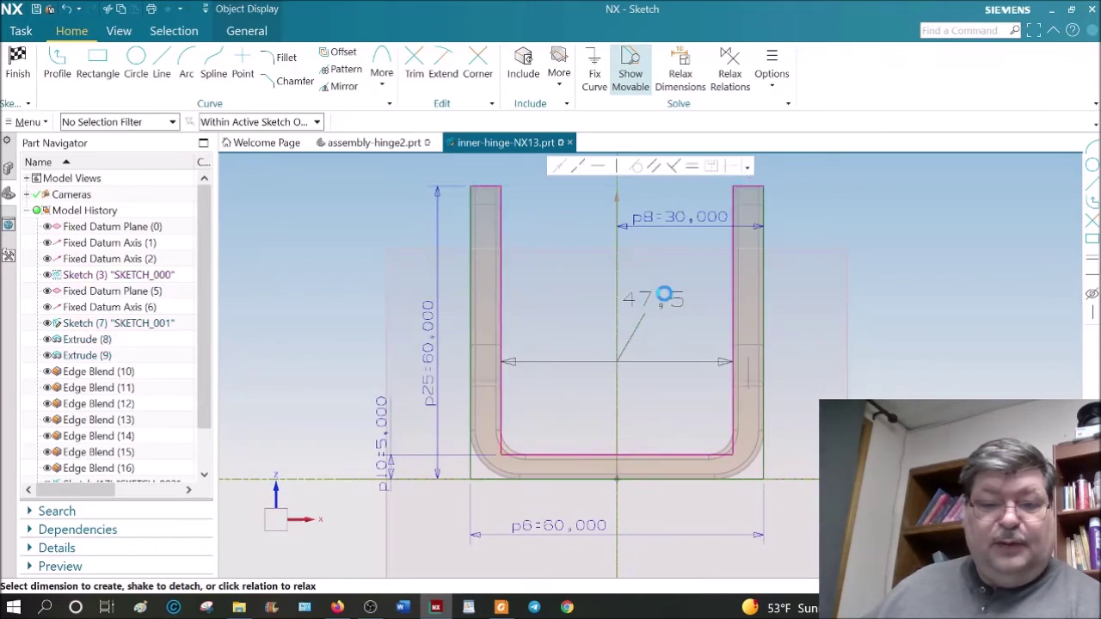
left_click(688, 308)
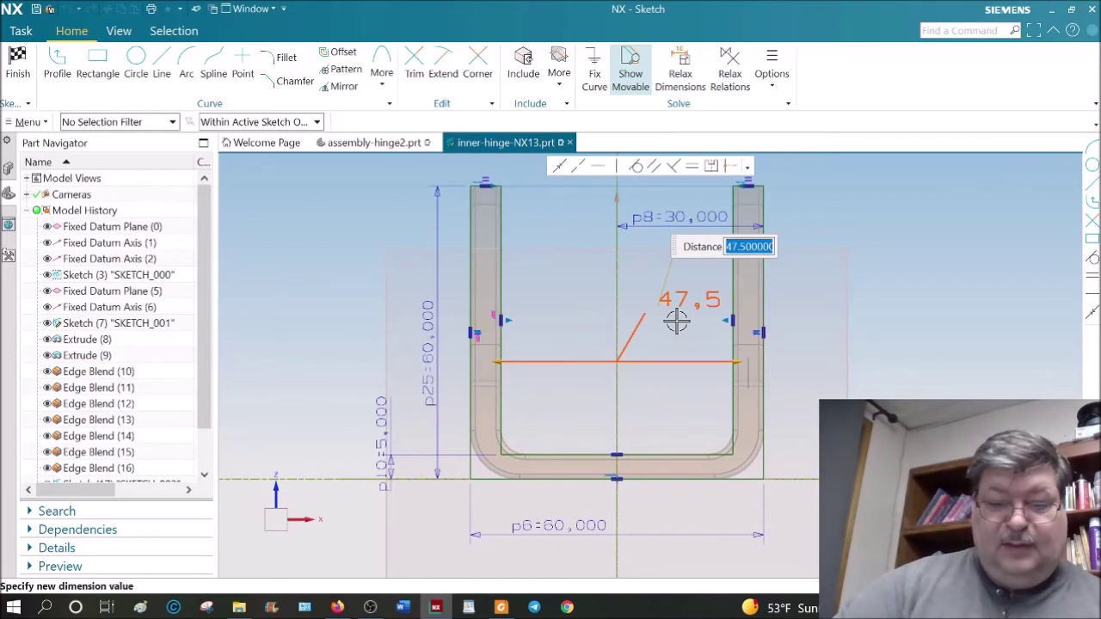
type("50")
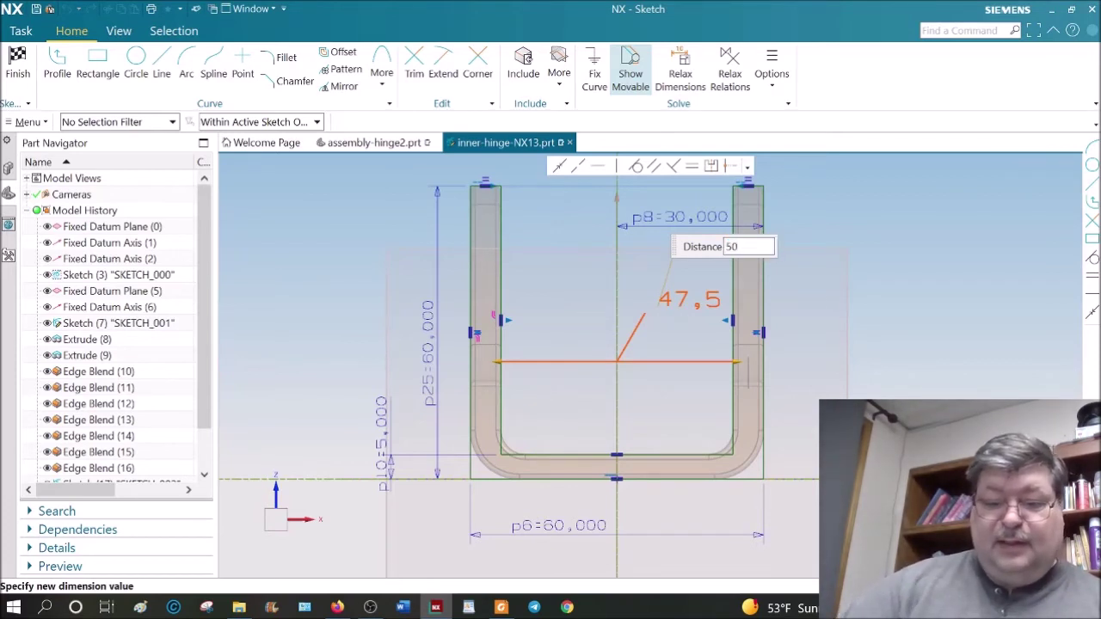
key("Return")
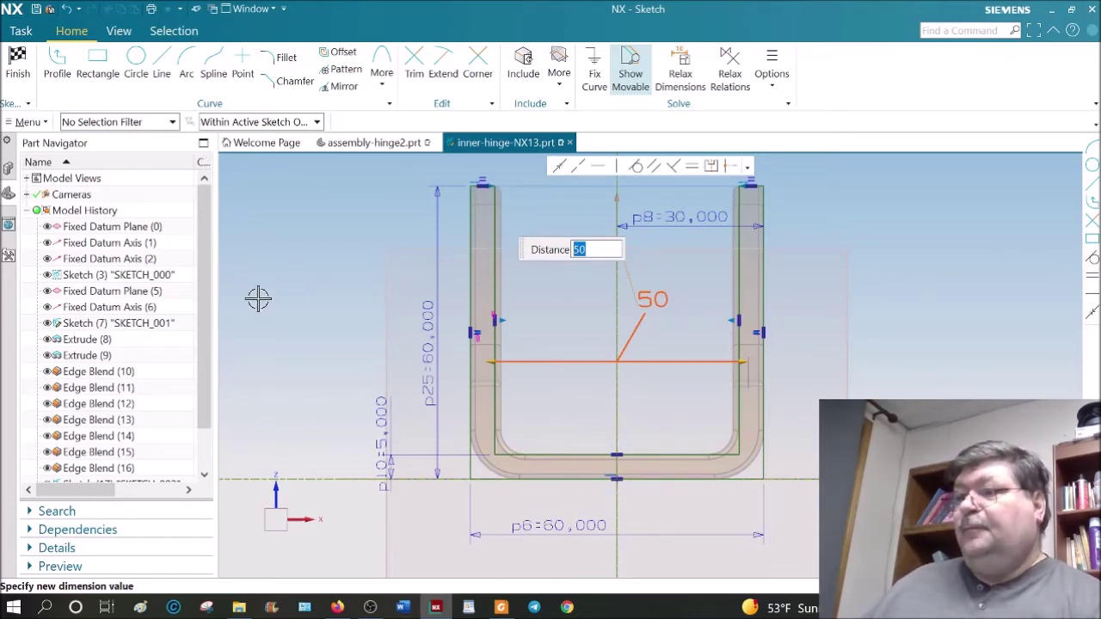
left_click(283, 277)
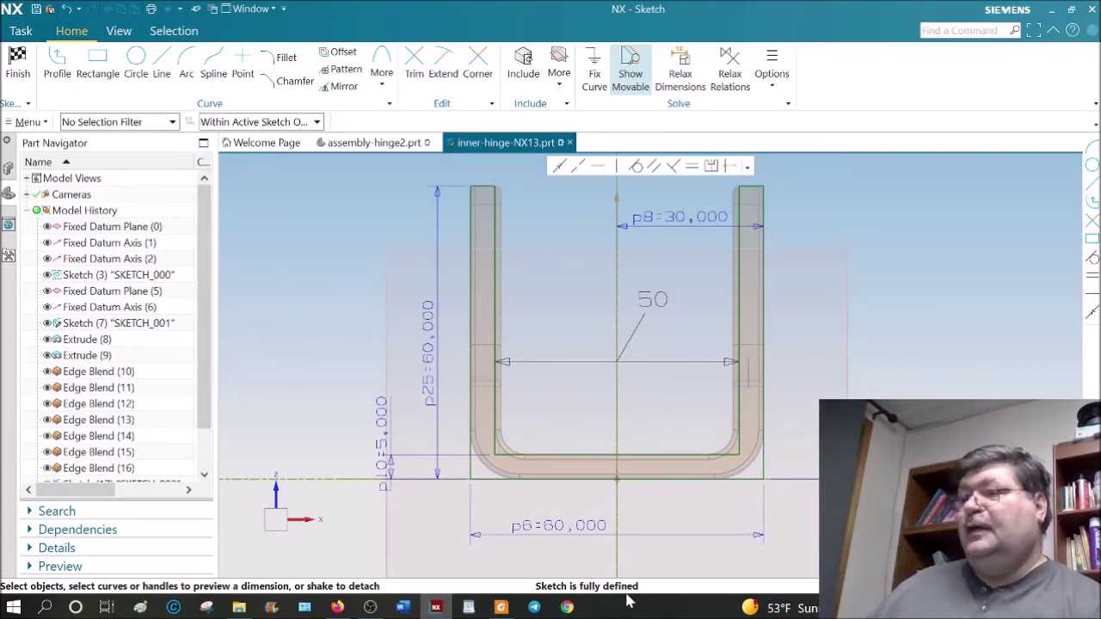
left_click(20, 67)
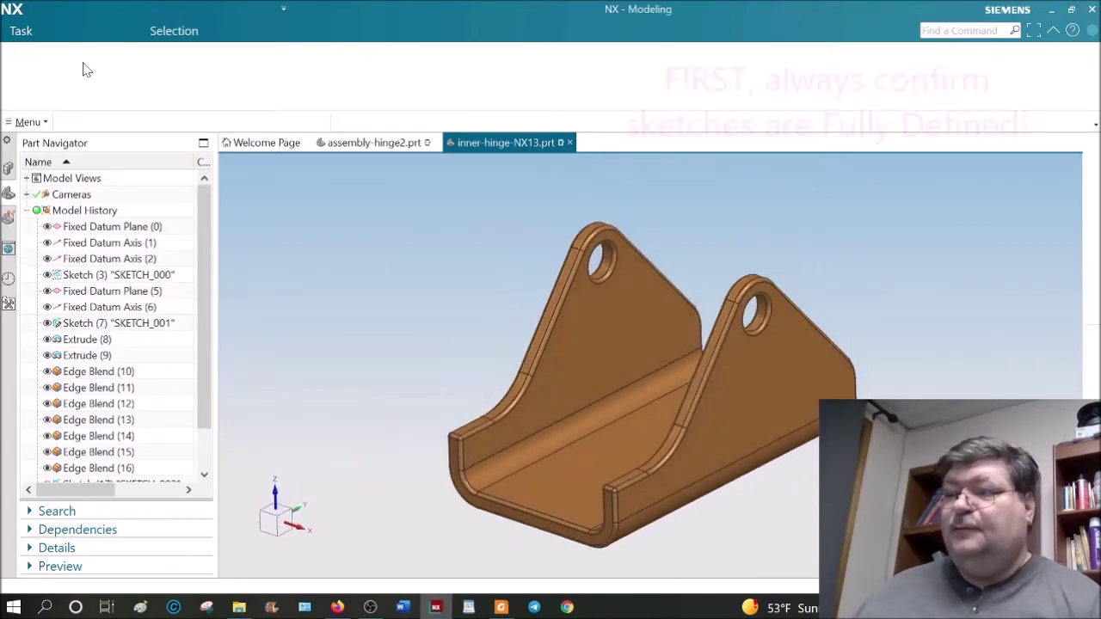
Delete Extrude (9) from the inner hinge and accept that dependent features are affected.
left_click(568, 368)
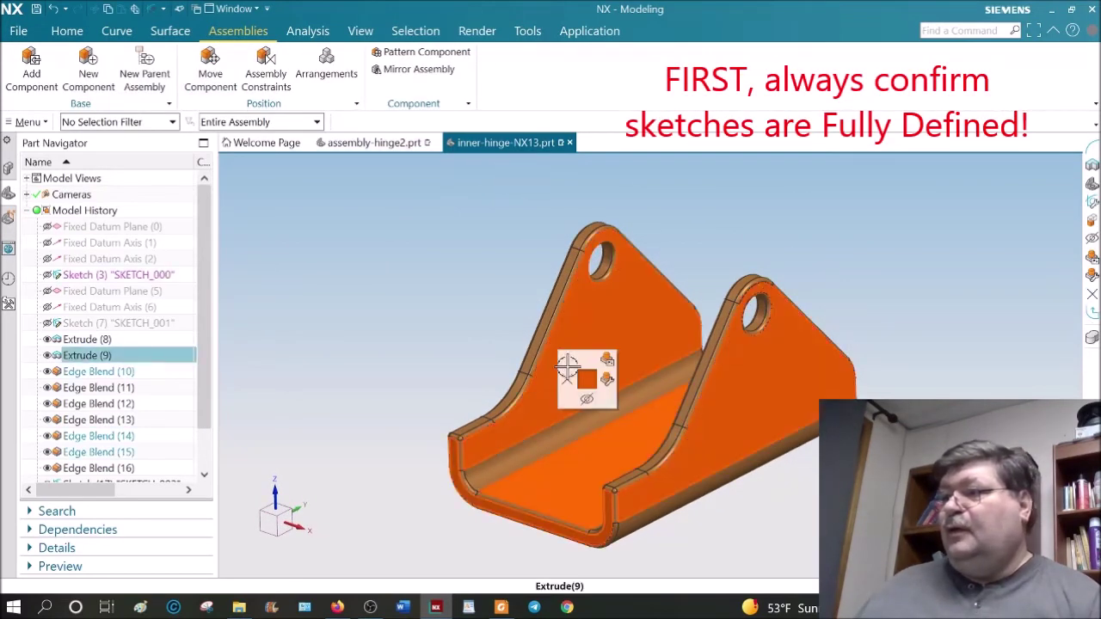
key("Delete")
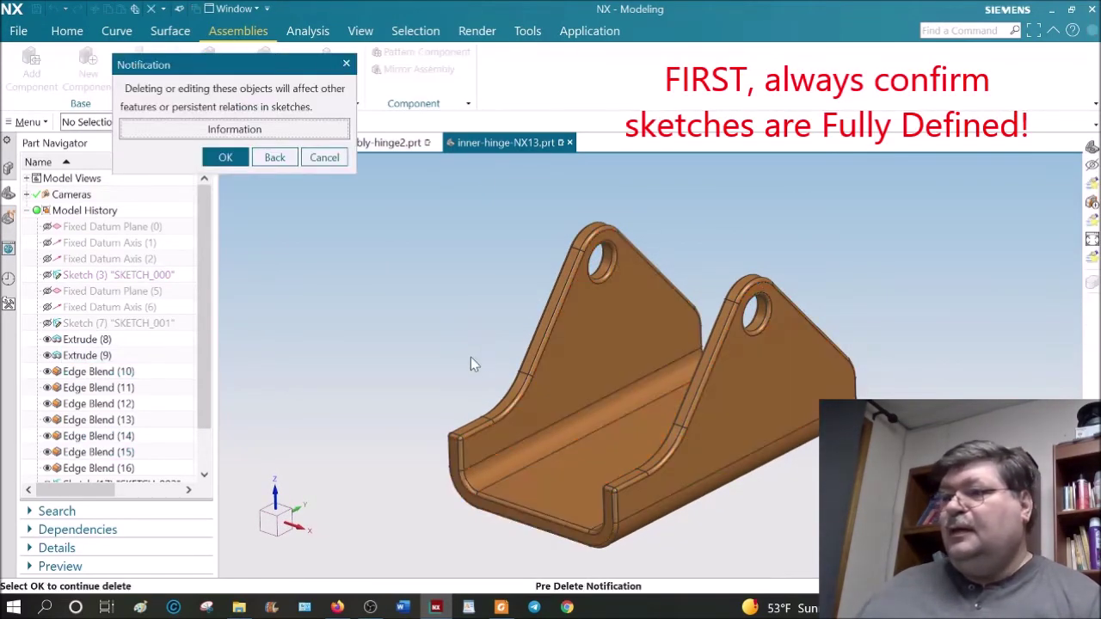
left_click(226, 157)
Open the side profile sketch, SKETCH_001, and set its overall base length p12 to 105 mm.
double_click(134, 325)
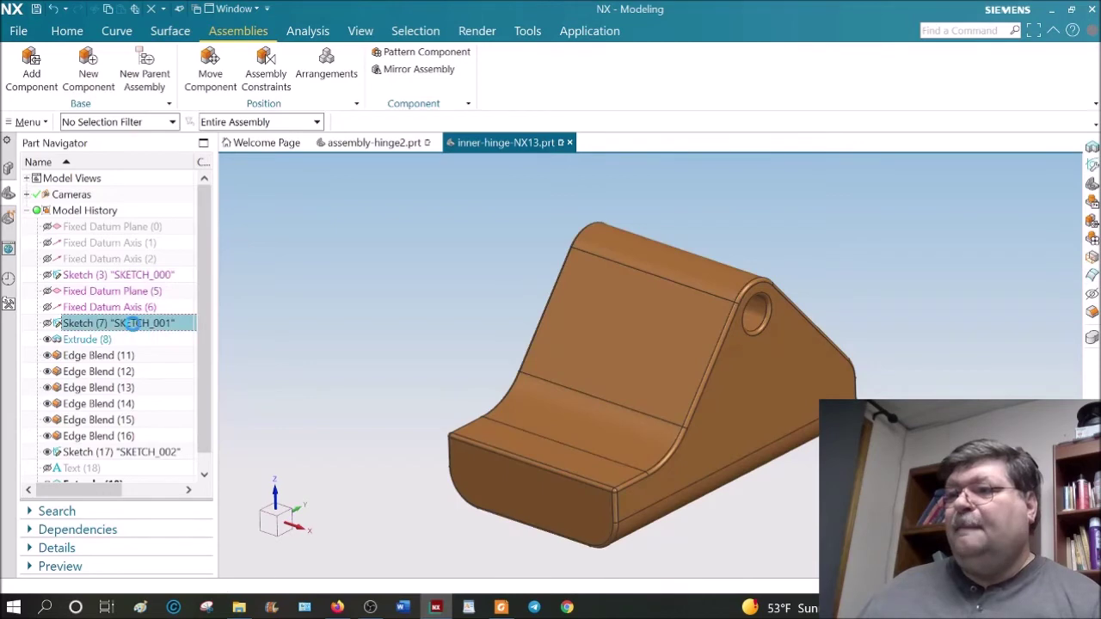
mouse_move(622, 547)
middle_mouse_down("shift")
mouse_move(573, 528)
mouse_move(504, 474)
middle_mouse_up("shift")
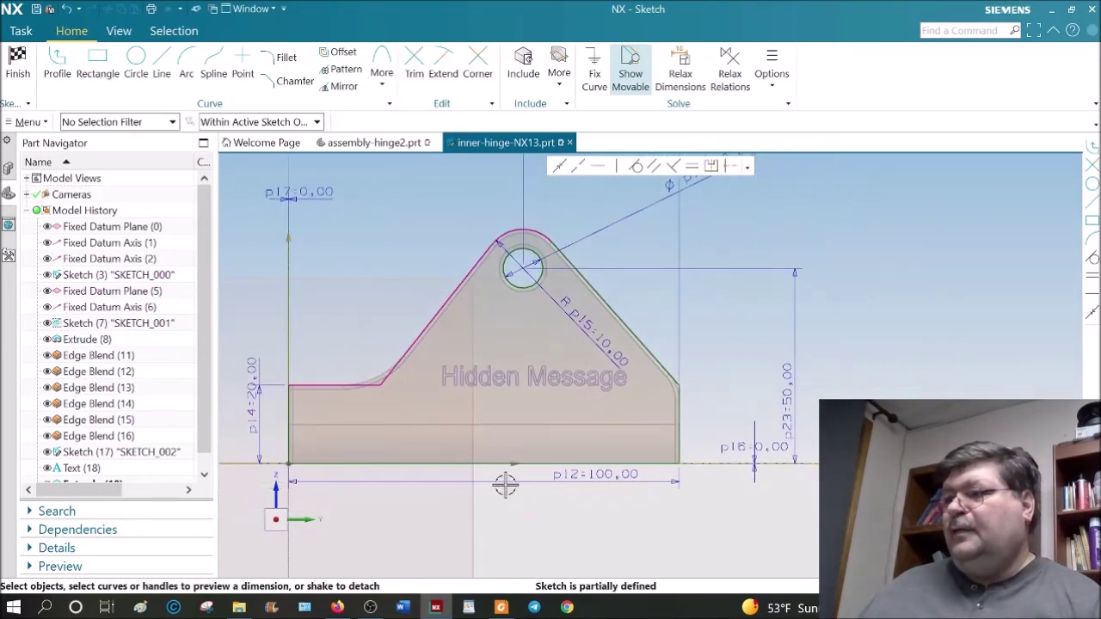
double_click(564, 479)
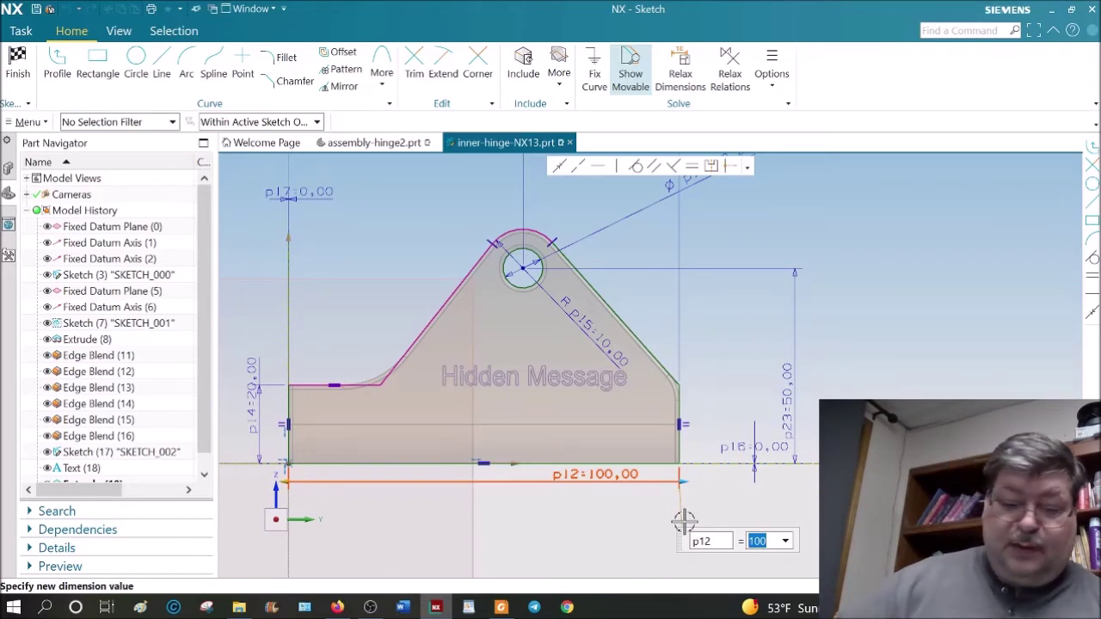
type("105")
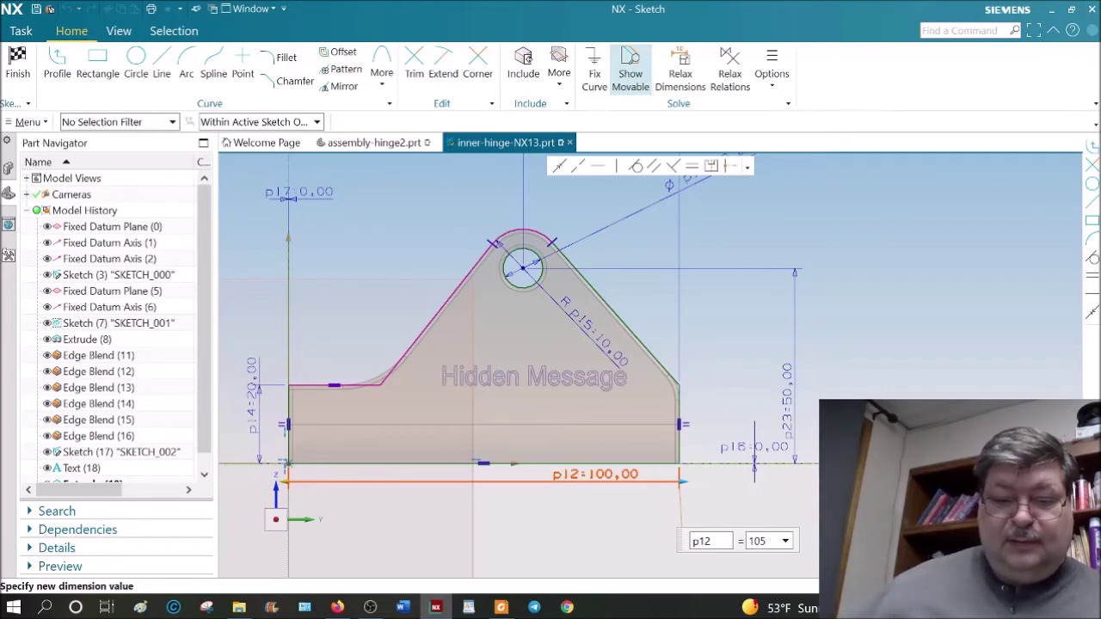
key("Return")
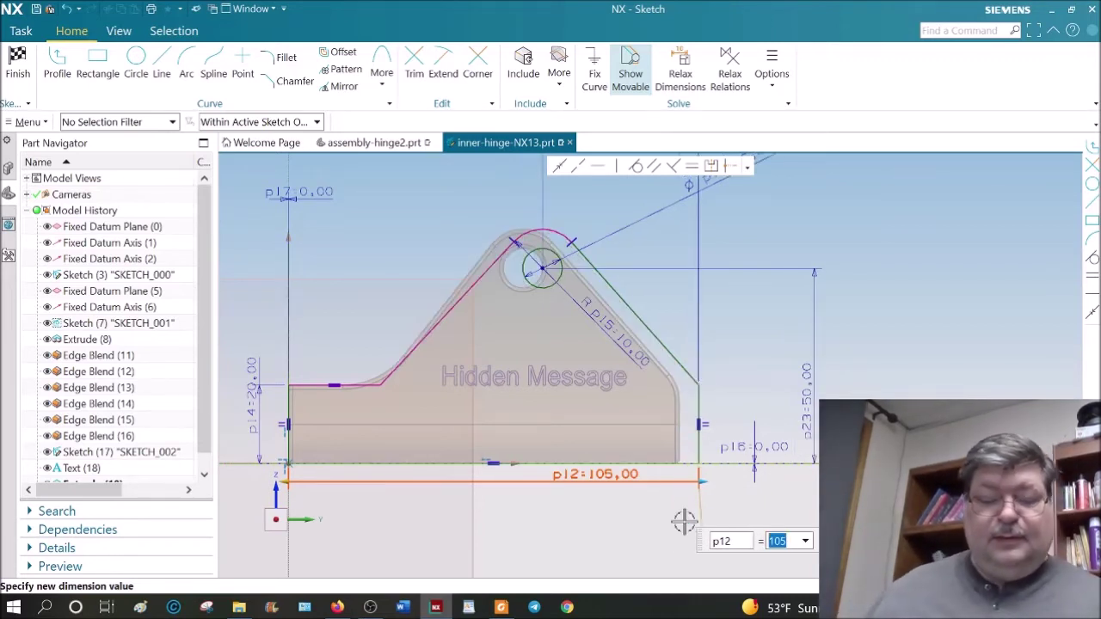
key("Escape")
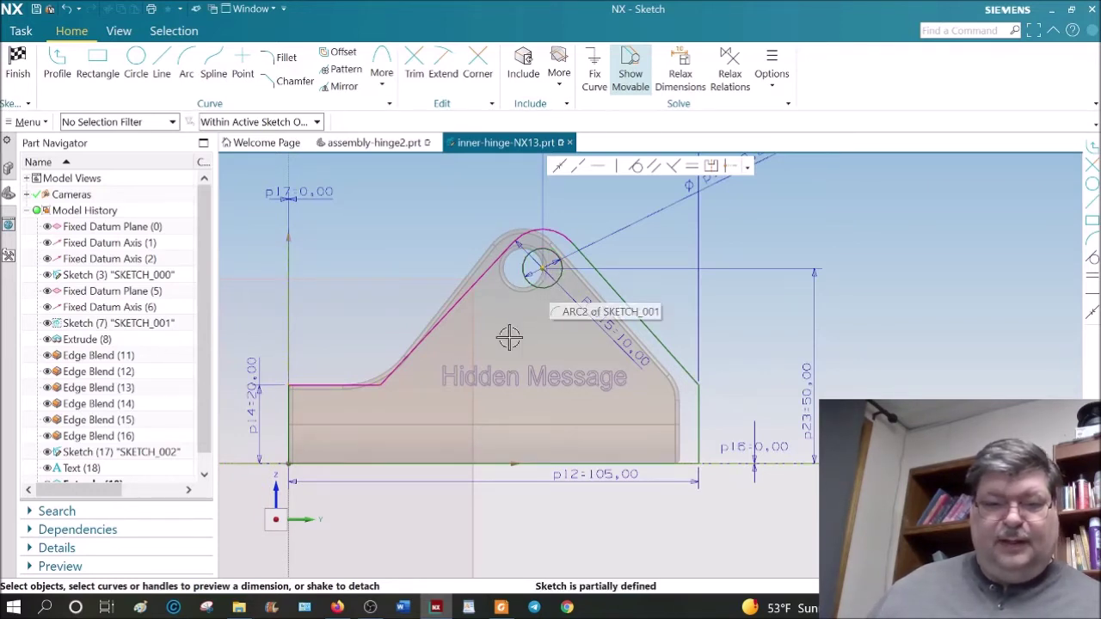
Dimension the length of the short horizontal upper edge of the side profile, keep its value, and finish the sketch.
left_click(336, 385)
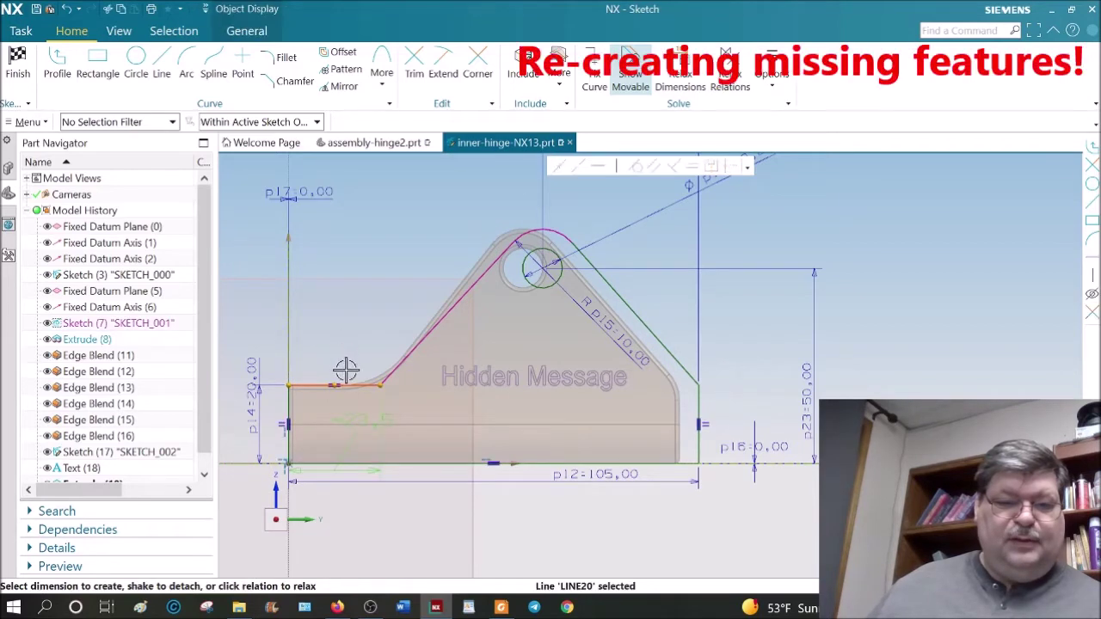
scroll(347, 369, "up", 1)
left_click(358, 239)
key("Return")
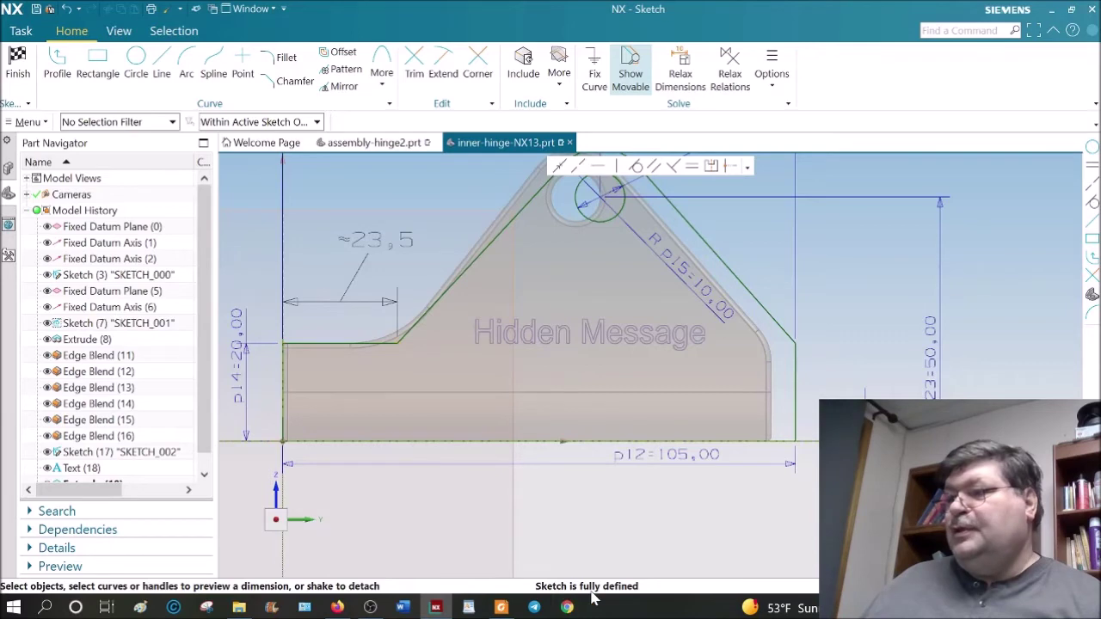
left_click(17, 64)
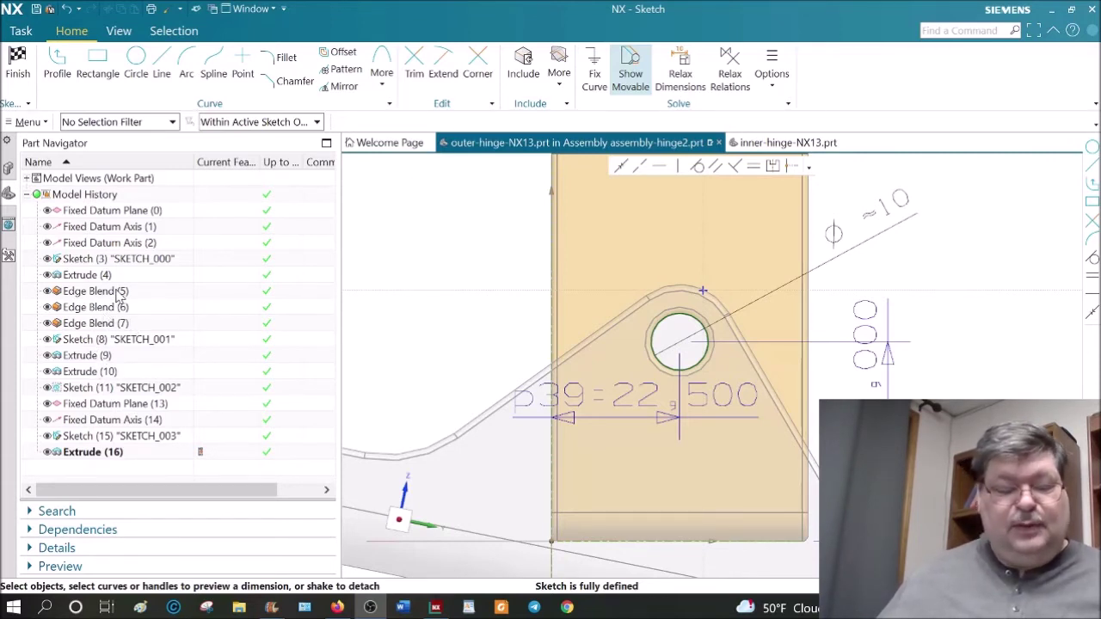
Widen the Current Feature column in the outer hinge's Part Navigator and open the column header's options.
right_click(86, 326)
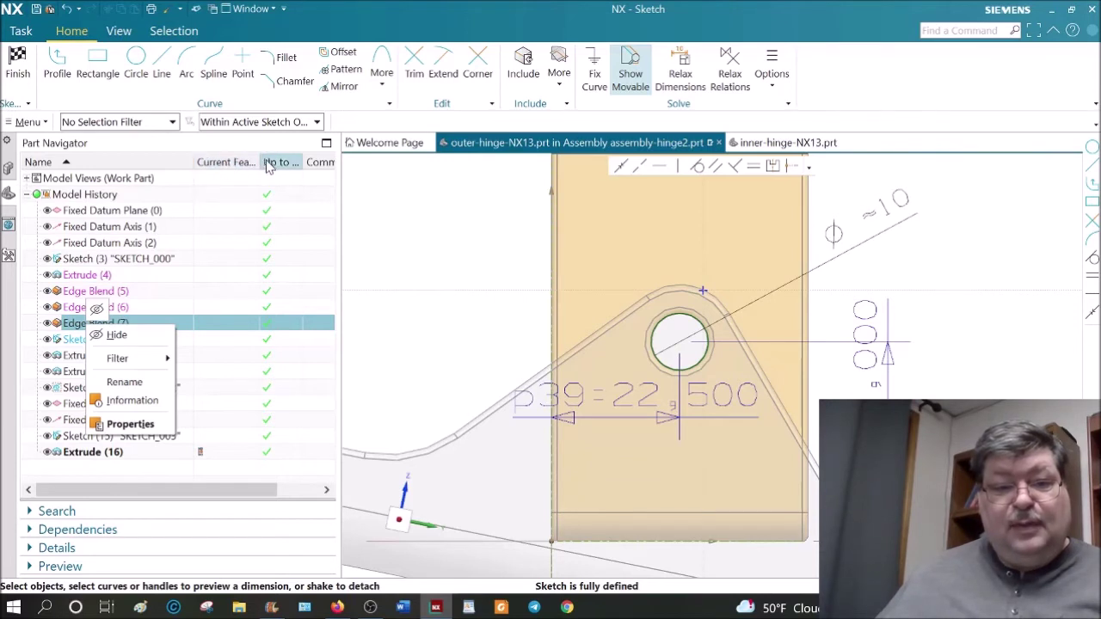
left_click_drag(258, 158, 276, 158)
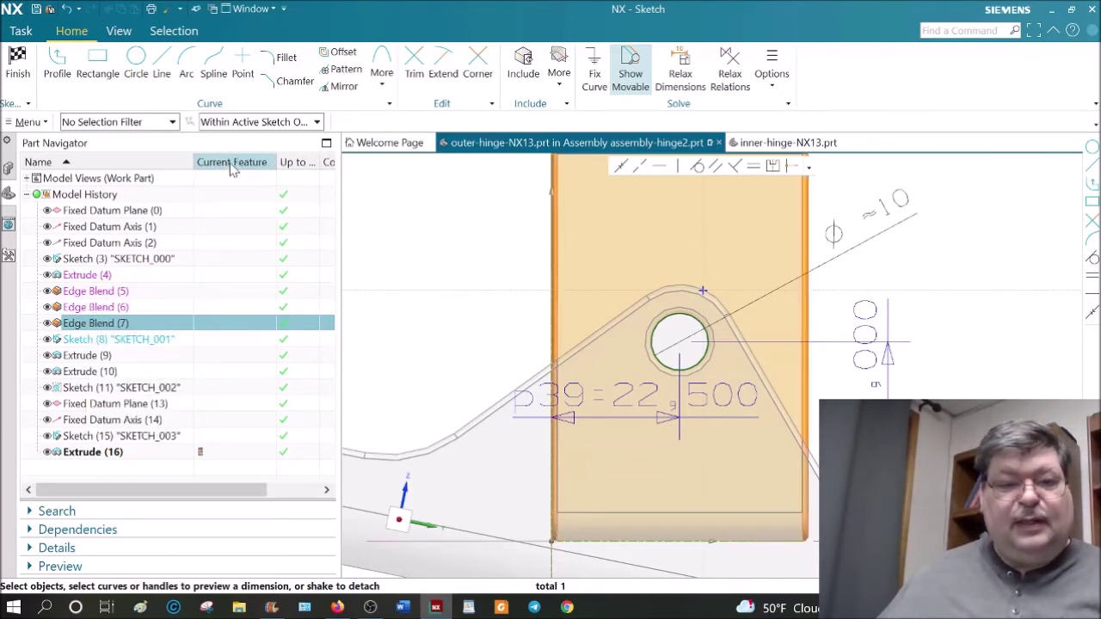
right_click(232, 169)
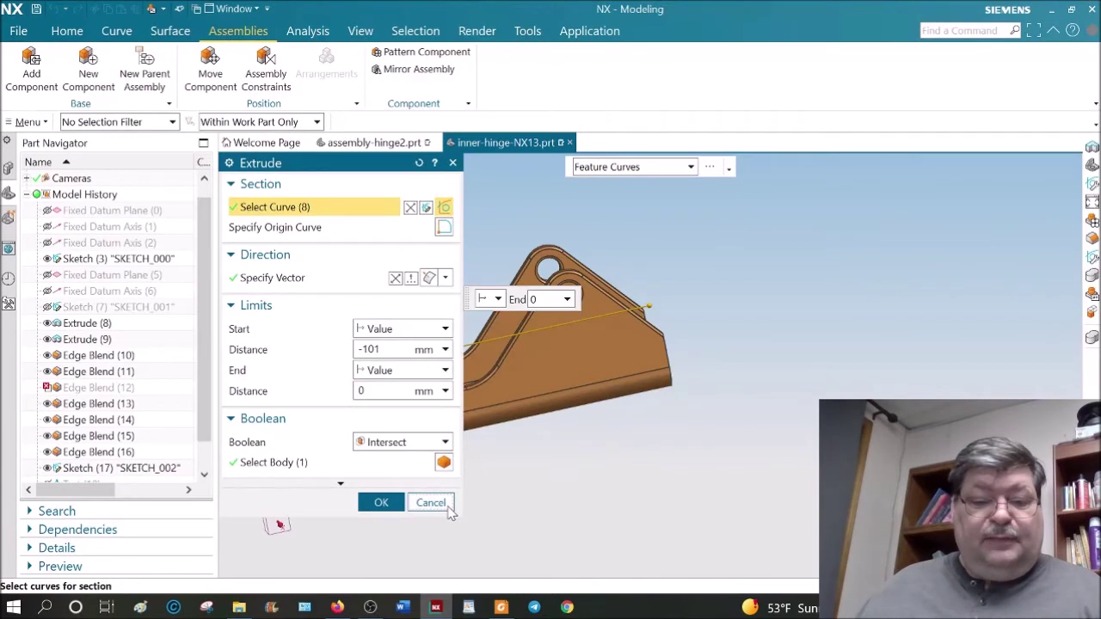
Leave the extrude edit without changes, then examine the inner hinge's end edges and the dimensions of SKETCH_000.
left_click(448, 507)
scroll(679, 400, "up", 4)
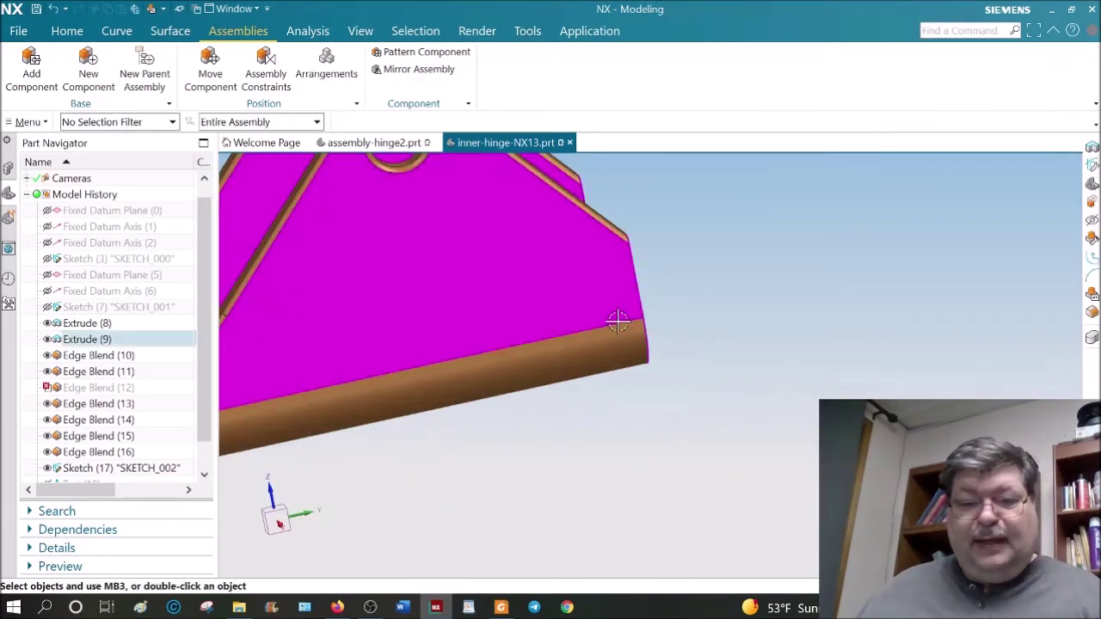
scroll(623, 365, "down", 4)
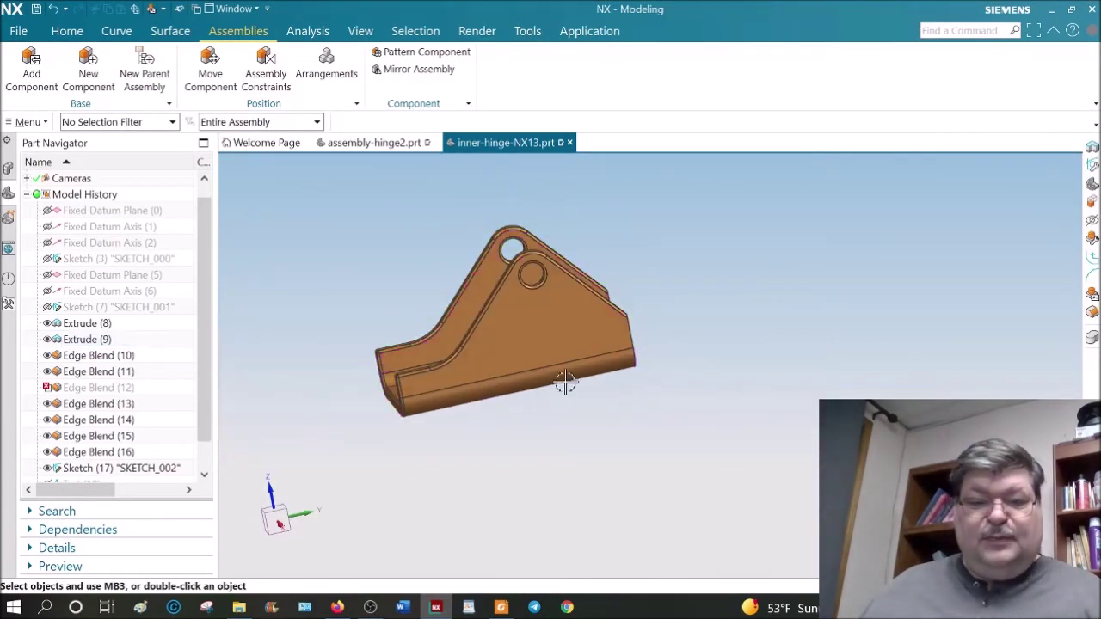
middle_click_drag(654, 413, 806, 511)
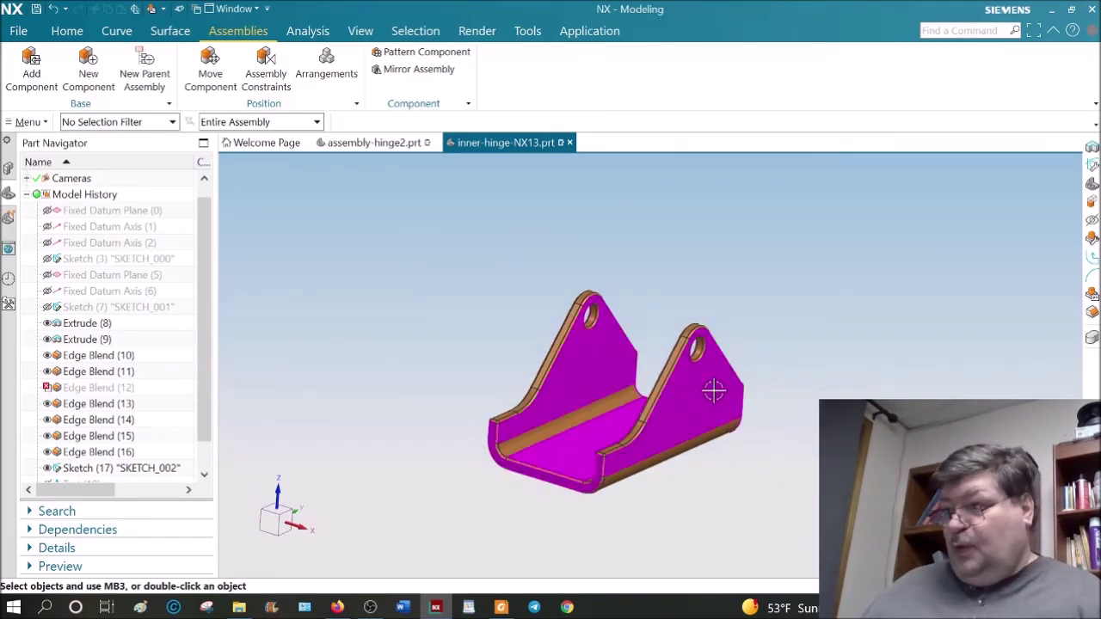
middle_click_drag(701, 411, 652, 387)
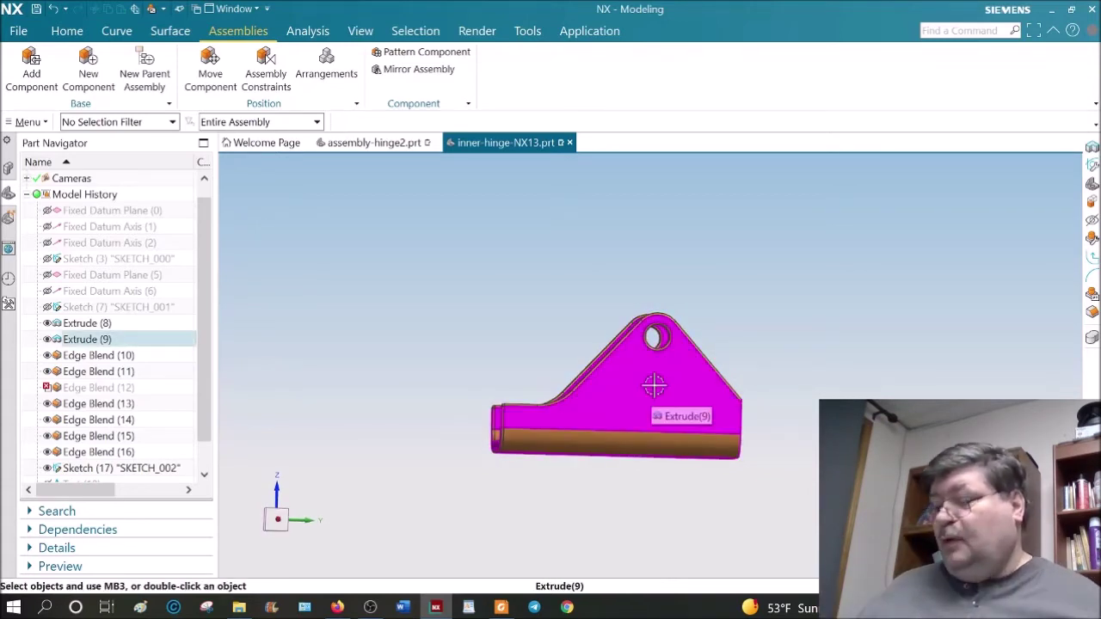
middle_click_drag(654, 390, 692, 413)
double_click(76, 260)
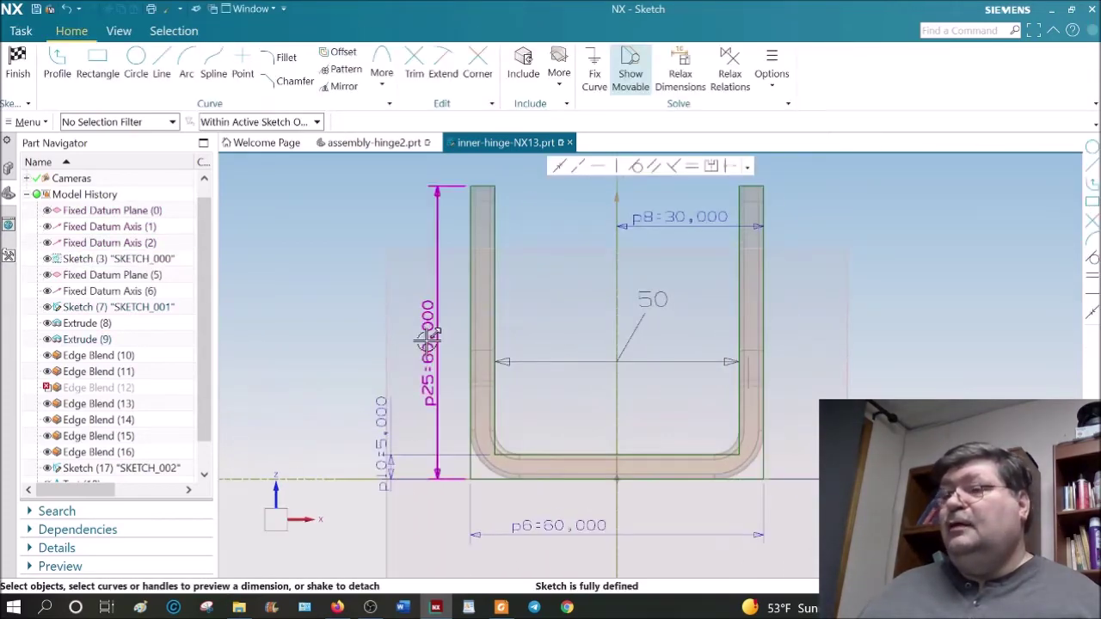
left_click(19, 67)
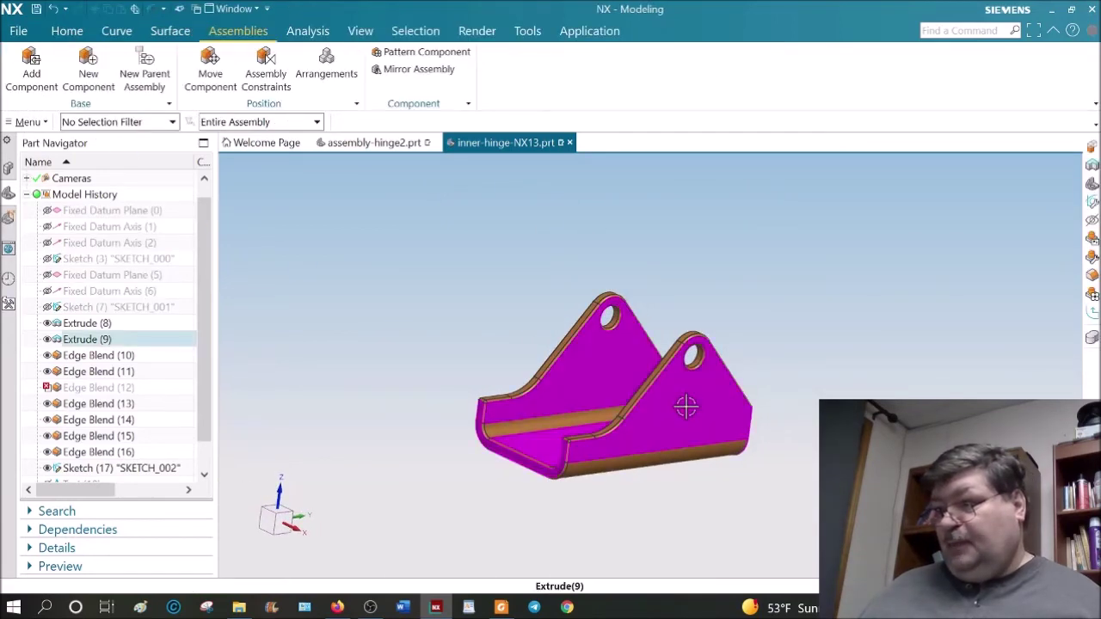
Set the start distance of the inner hinge's intersecting extrude, Extrude (9), to -152 mm and inspect the hinge's end corner.
right_click(688, 406)
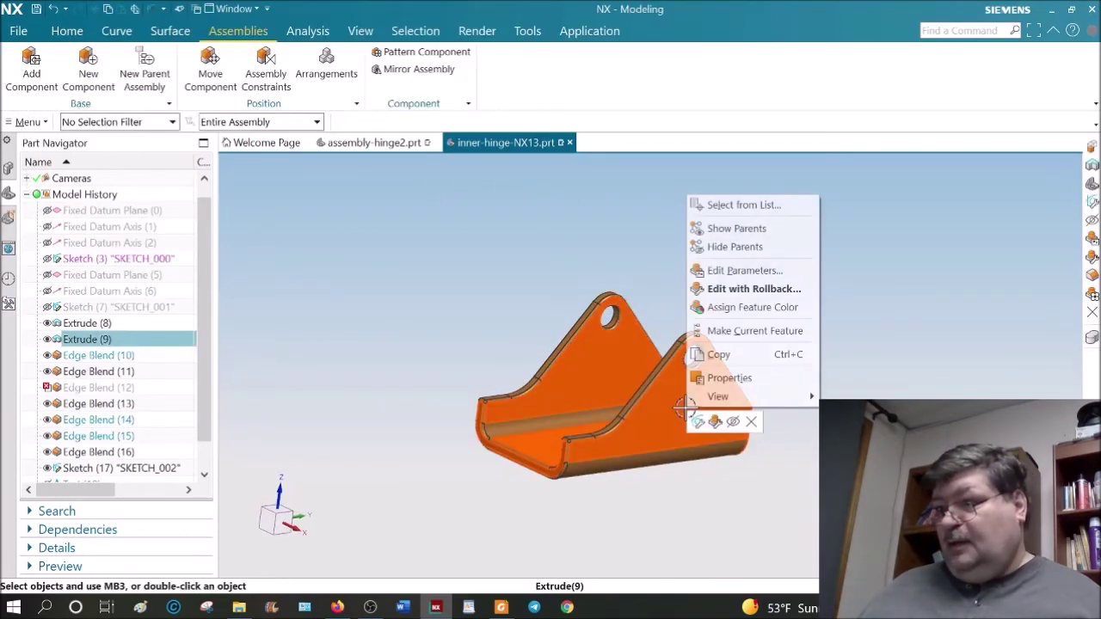
left_click(761, 270)
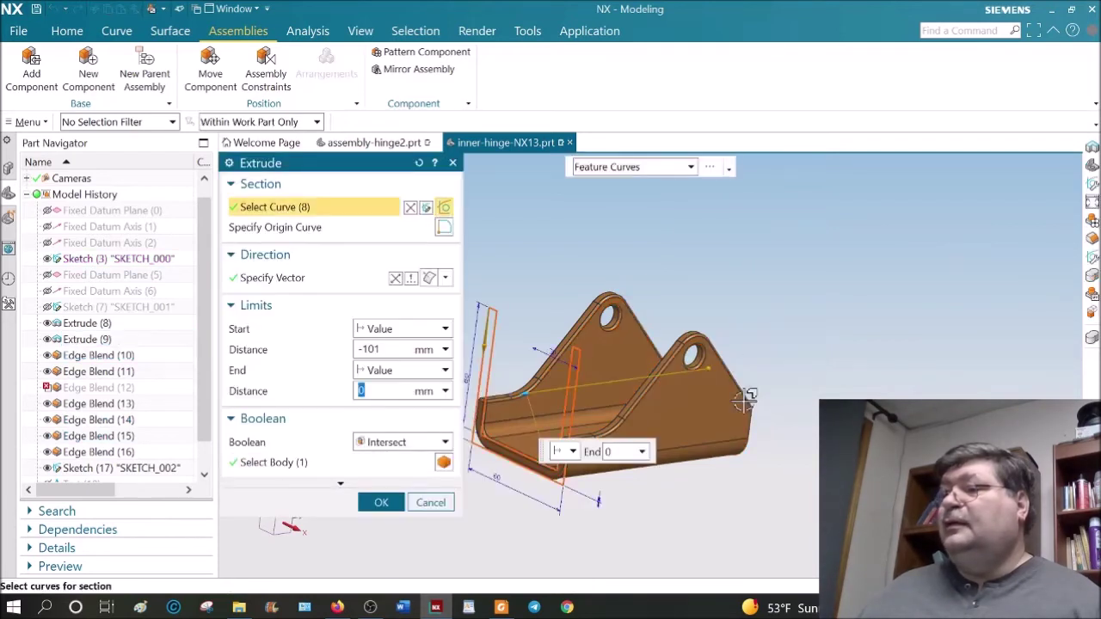
left_click_drag(709, 368, 802, 337)
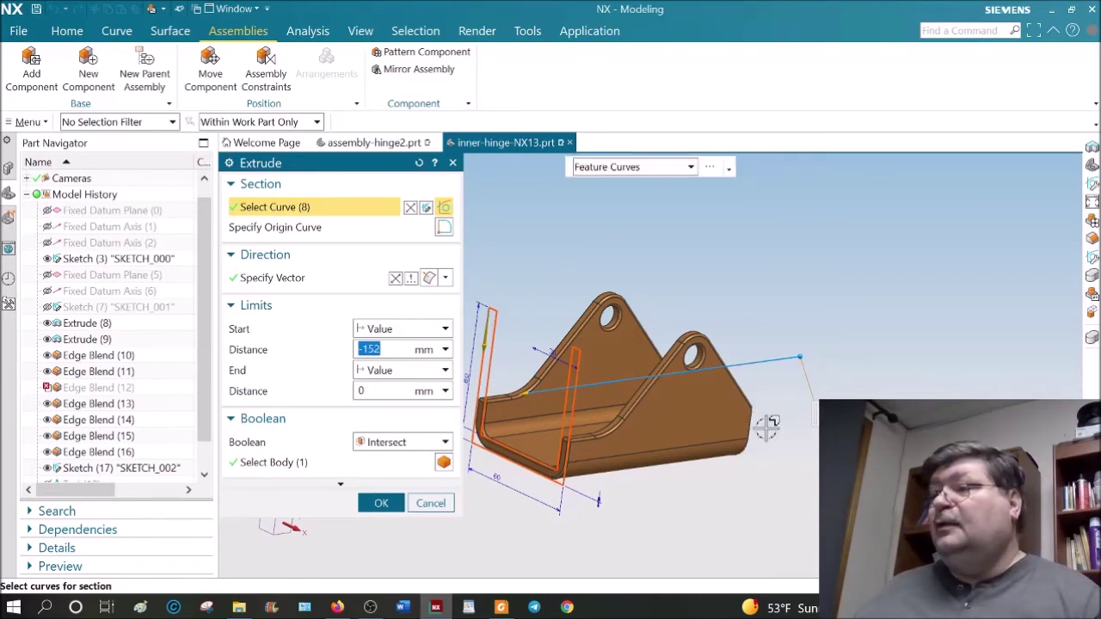
left_click(381, 503)
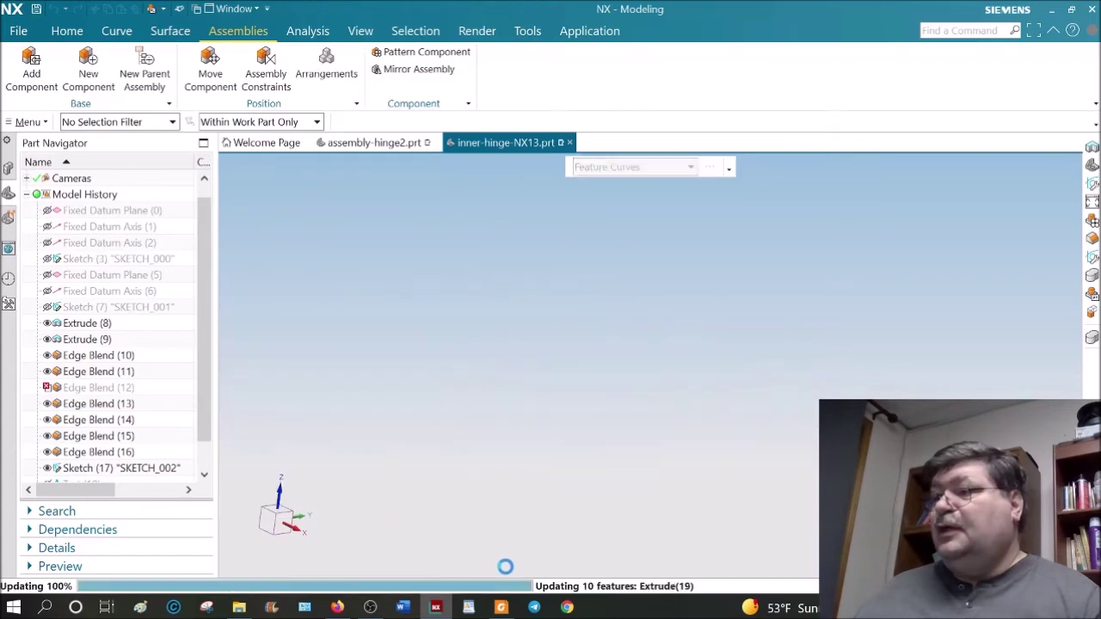
middle_click_drag(662, 517, 731, 439)
scroll(731, 438, "up", 5)
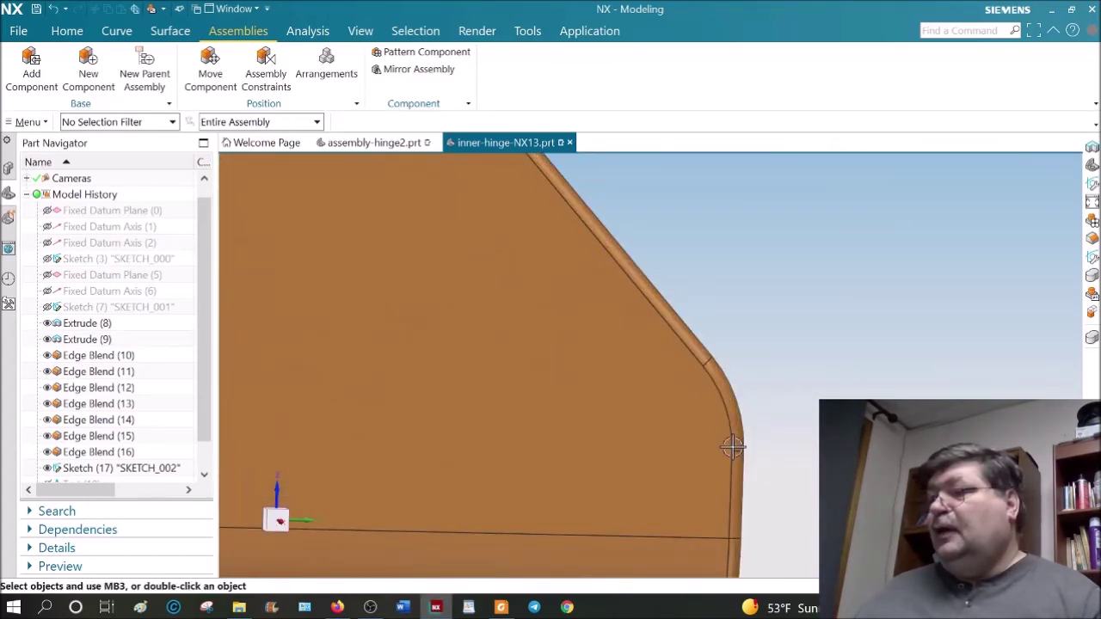
scroll(732, 443, "down", 5)
middle_click_drag(529, 450, 554, 462)
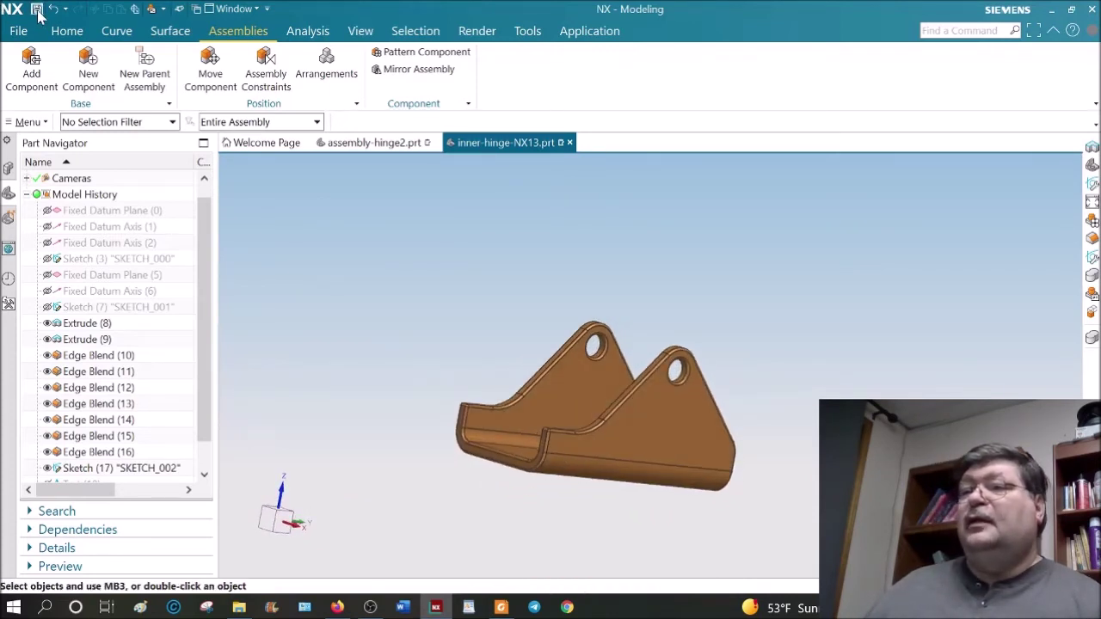
Save the inner hinge part, switch back to assembly-hinge2, and save the assembly.
left_click(37, 10)
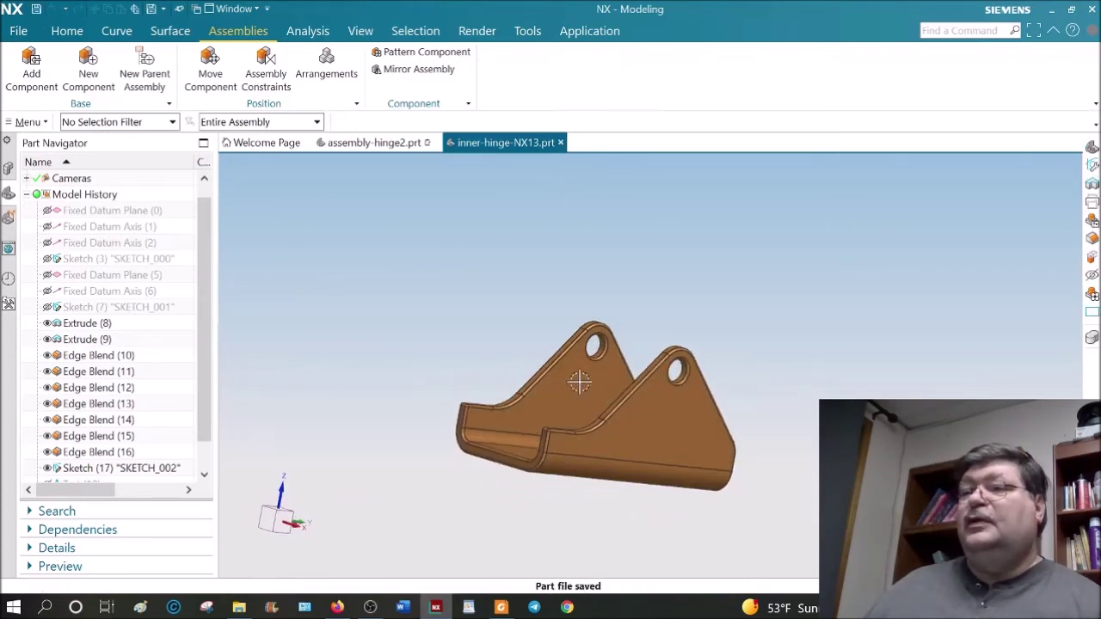
left_click(379, 146)
mouse_move(766, 533)
middle_mouse_down()
mouse_move(730, 516)
mouse_move(754, 524)
middle_mouse_up()
scroll(615, 408, "up", 2)
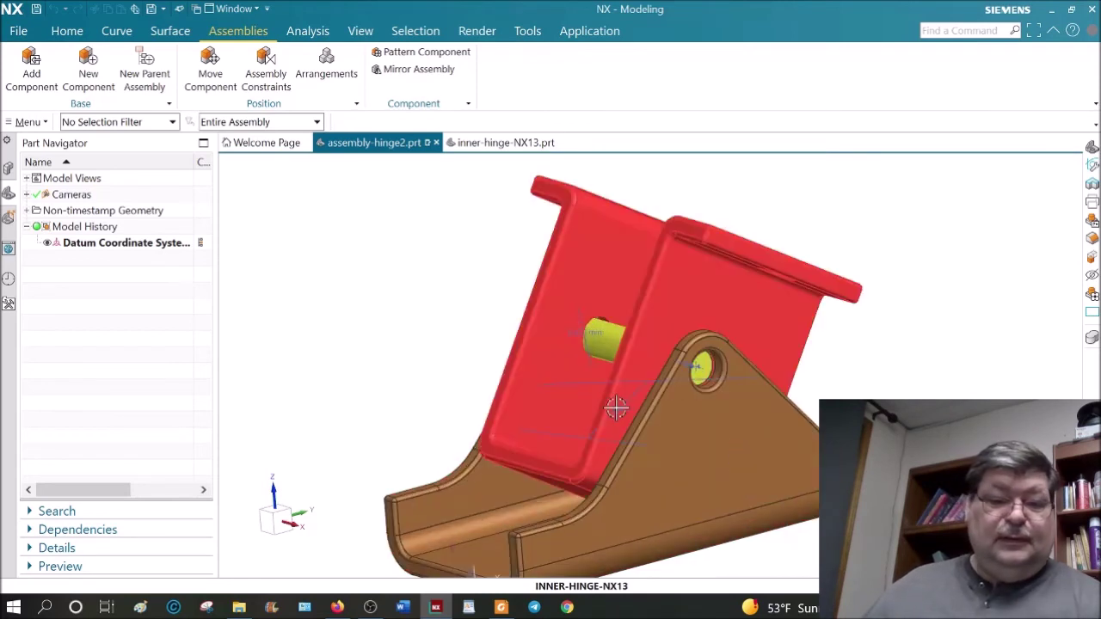
scroll(836, 315, "down", 3)
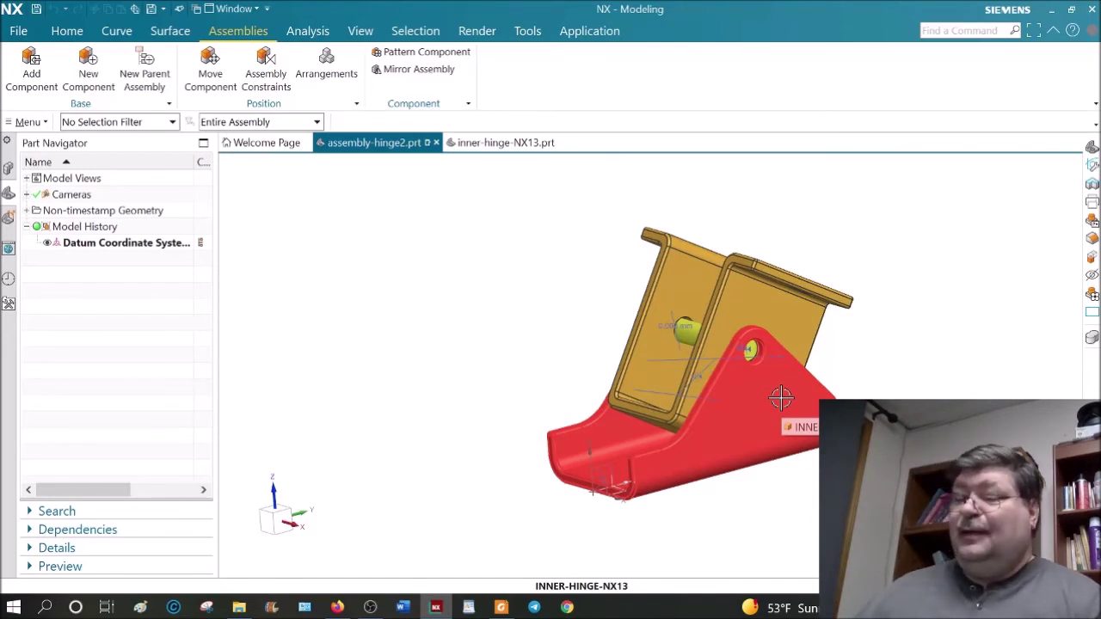
key("ctrl+s")
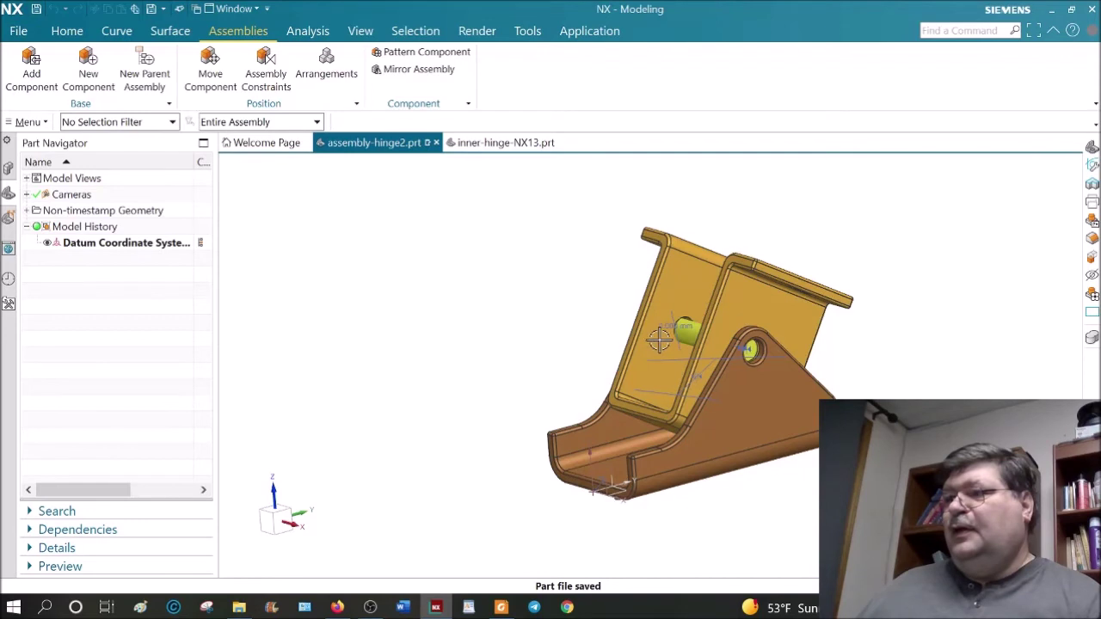
middle_click_drag(658, 354, 507, 368, "shift")
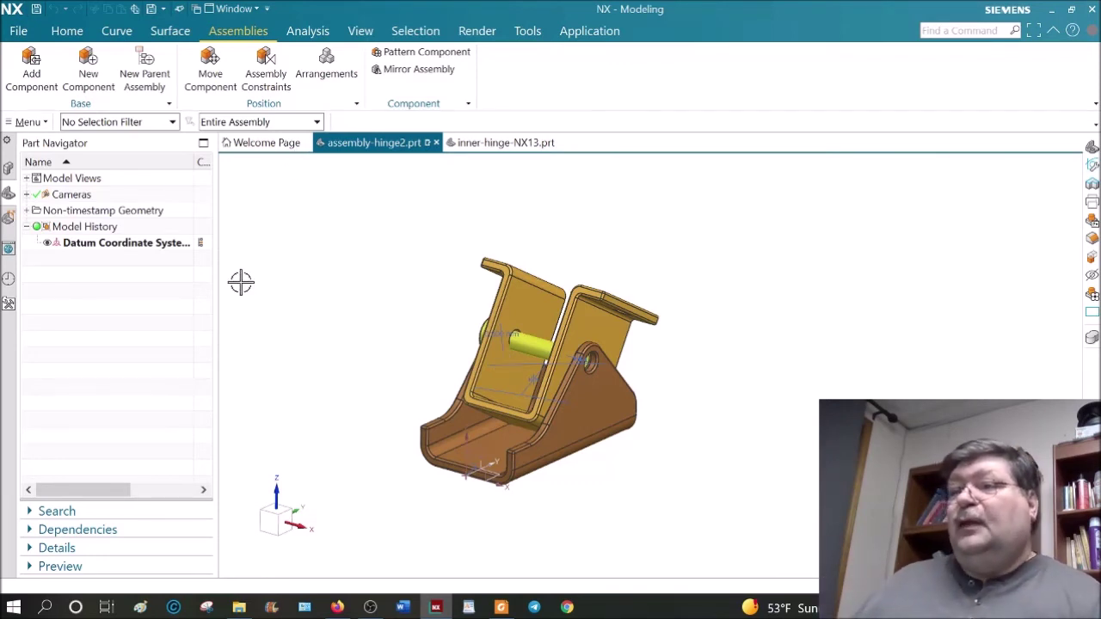
Make outer-hinge-NX13 the work part within the assembly and examine its geometry and feature history.
left_click(8, 195)
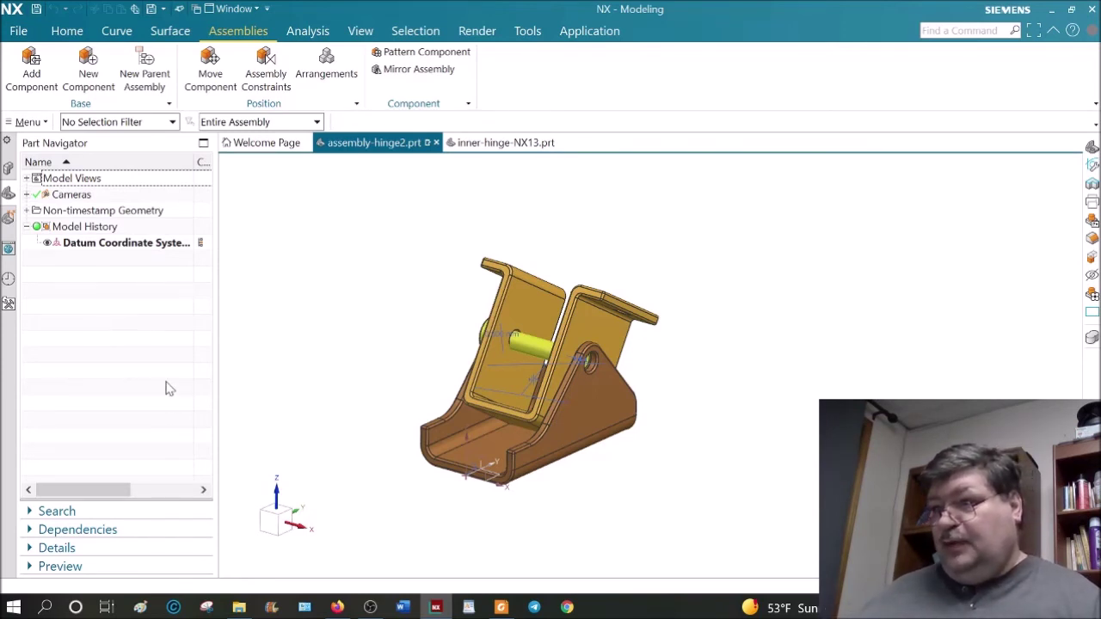
double_click(586, 324)
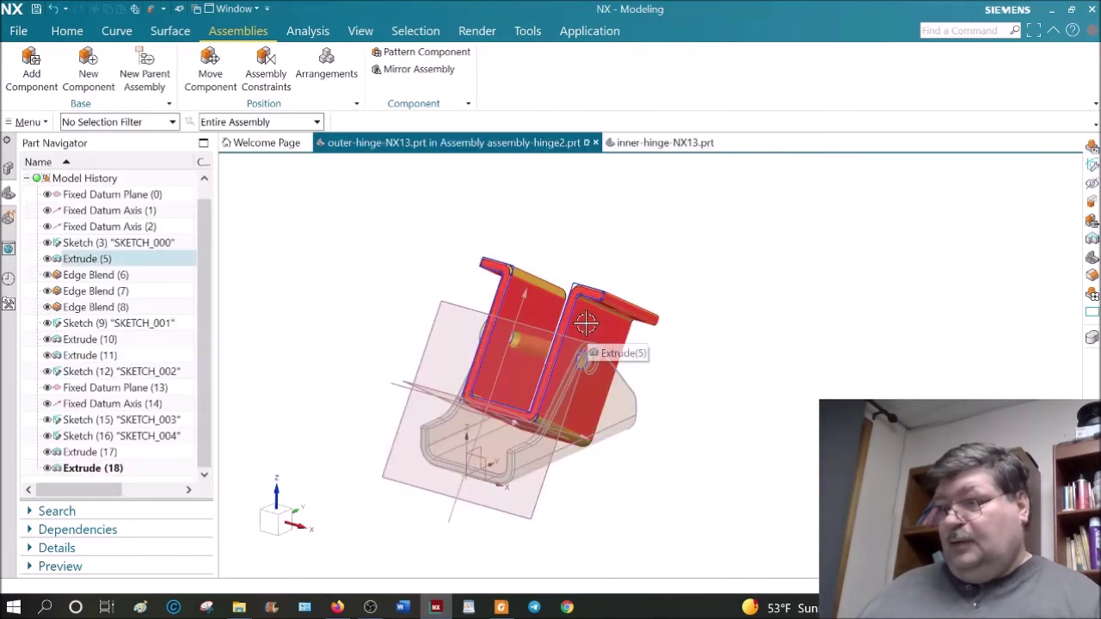
left_click(8, 167)
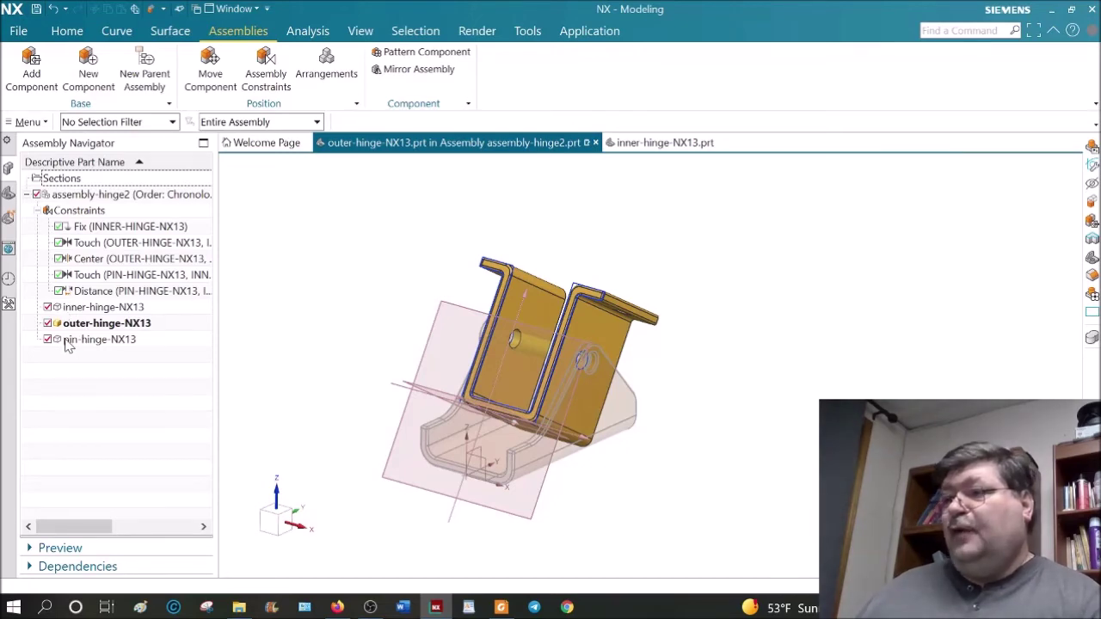
scroll(524, 469, "up", 5)
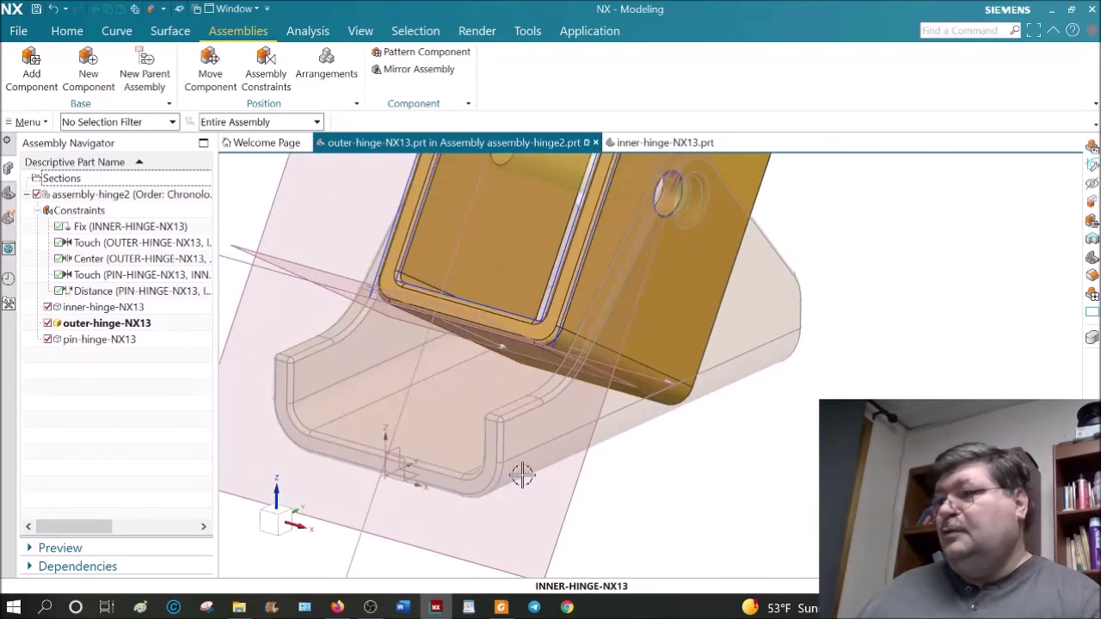
middle_click_drag(789, 341, 774, 459)
scroll(602, 335, "down", 3)
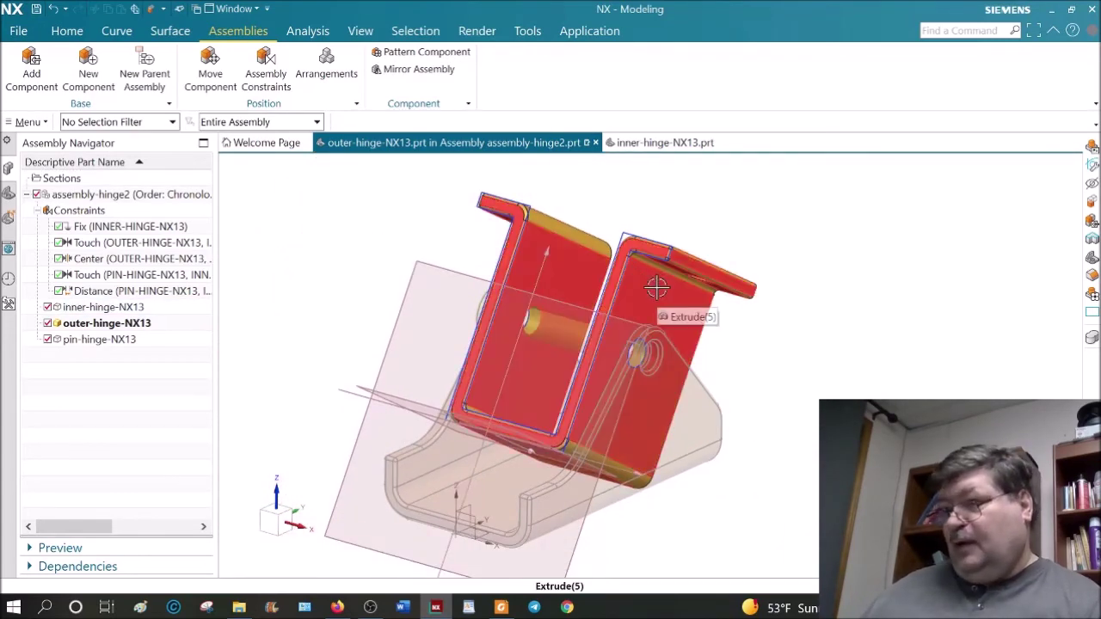
left_click(9, 196)
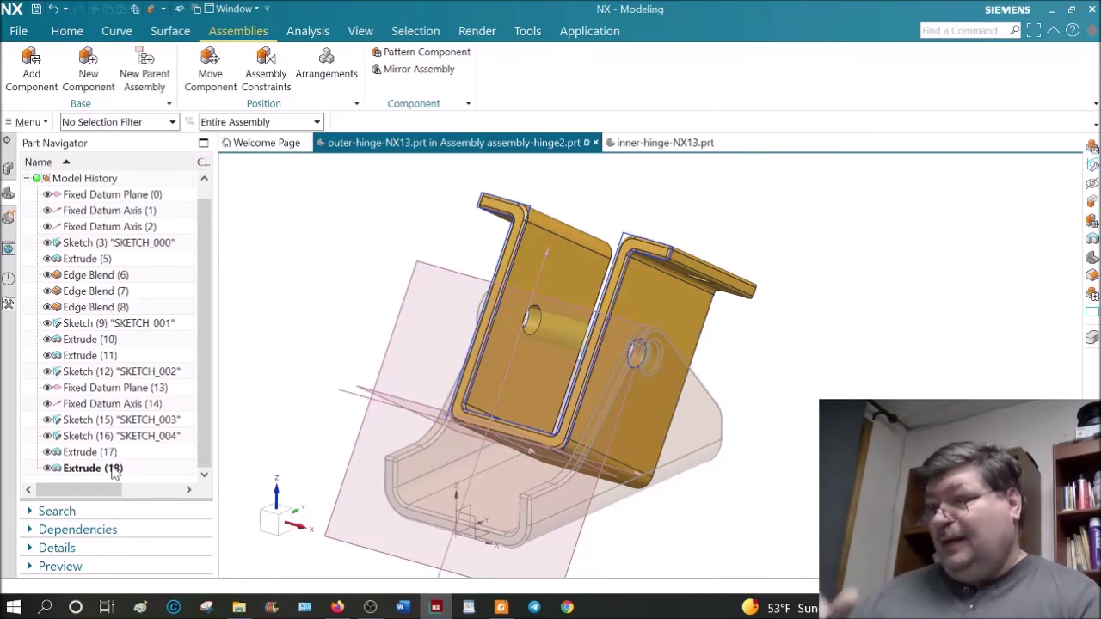
middle_click_drag(402, 424, 519, 389)
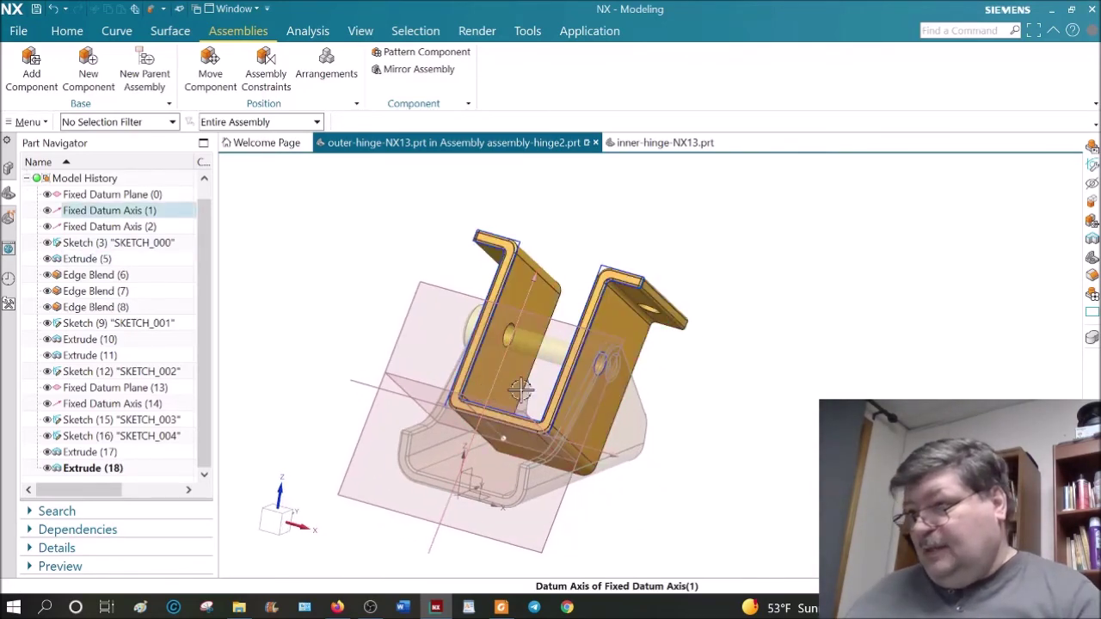
scroll(519, 389, "up", 5)
scroll(568, 397, "down", 3)
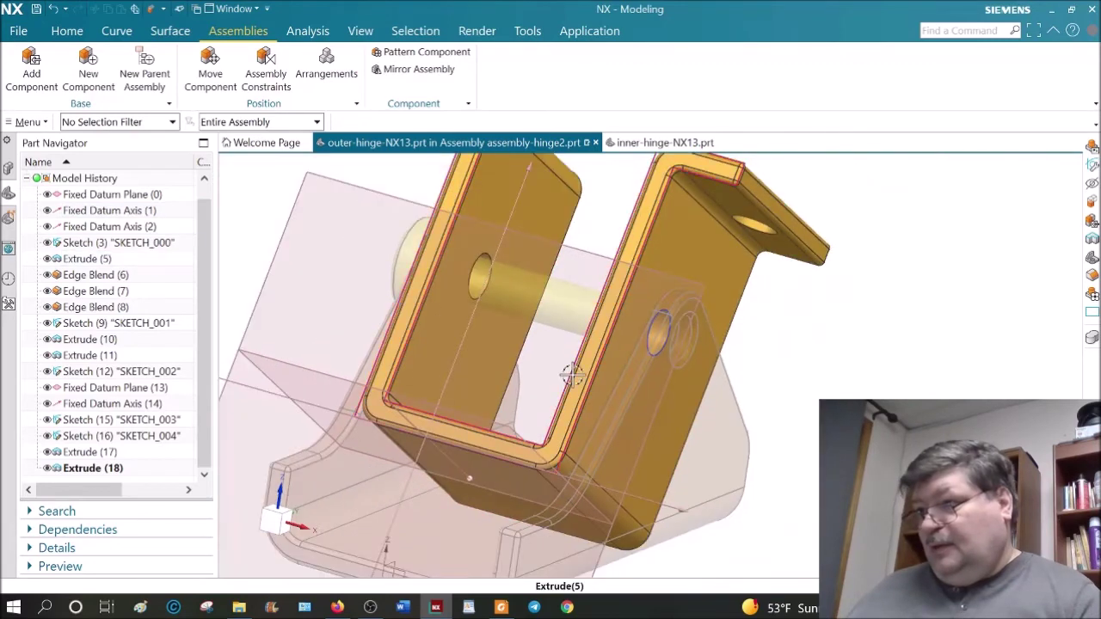
Open the outer hinge's U-profile sketch, SKETCH_000, and hide the inner hinge and pin components.
double_click(594, 307)
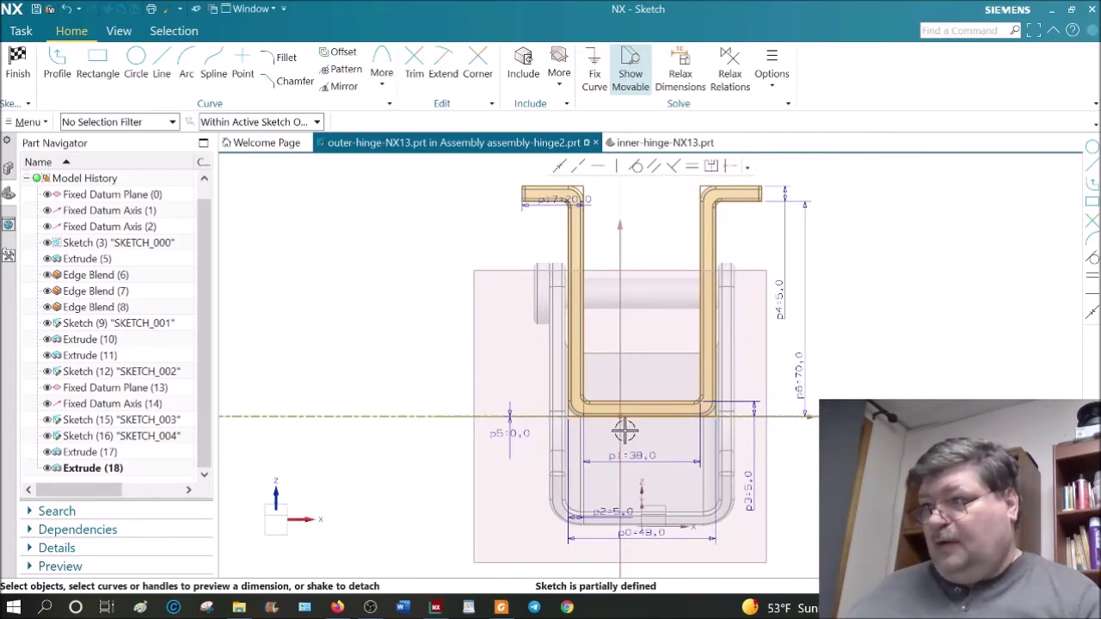
left_click(9, 168)
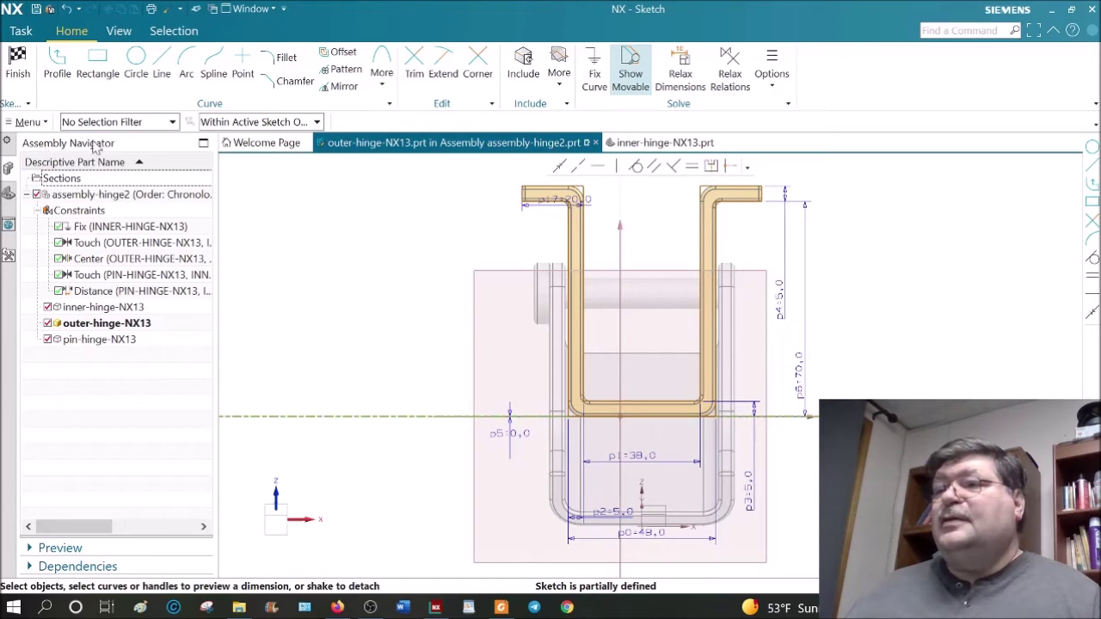
left_click(48, 308)
left_click(48, 340)
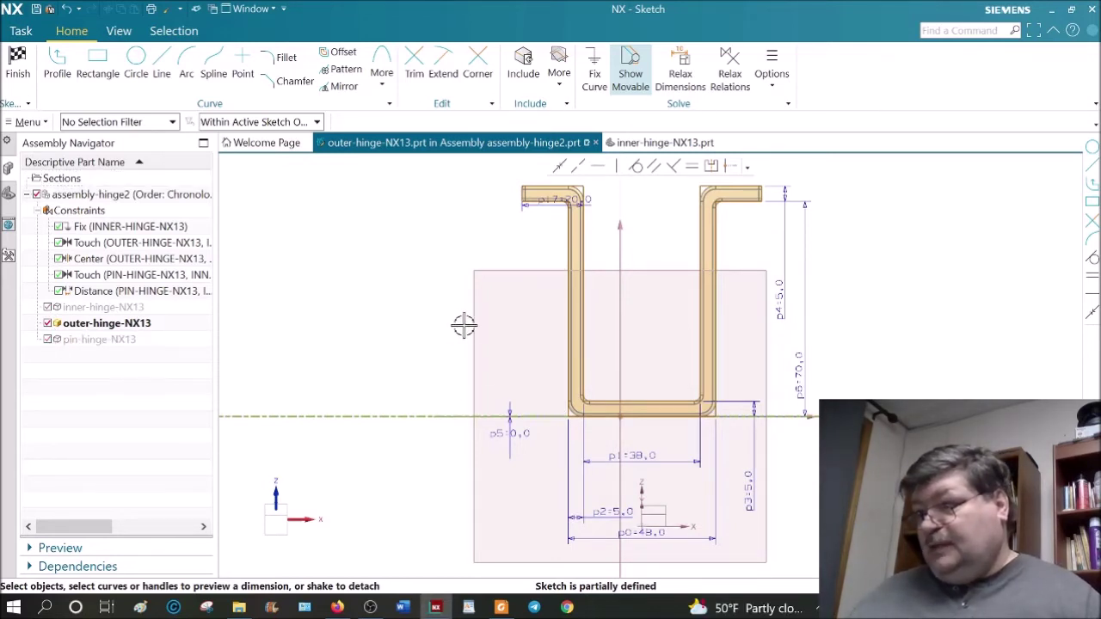
Compare the outer hinge profile sketch's dimensions with the outer hinge views in the Foxit Reader drawing, then finish the sketch unchanged.
scroll(465, 325, "up", 4)
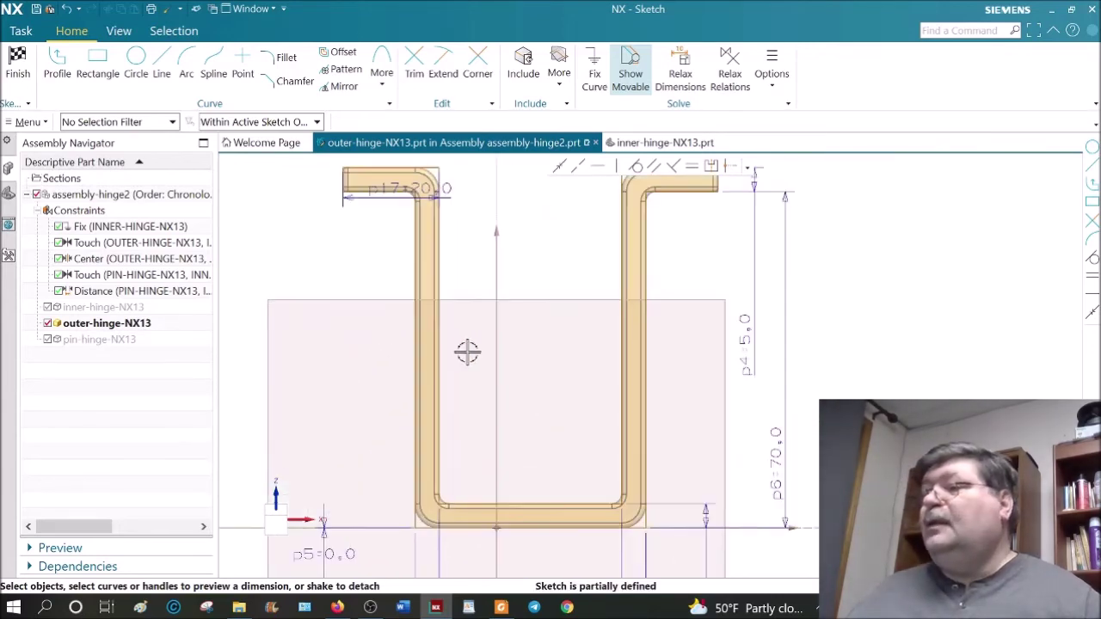
scroll(559, 471, "up", 1)
scroll(564, 464, "down", 4)
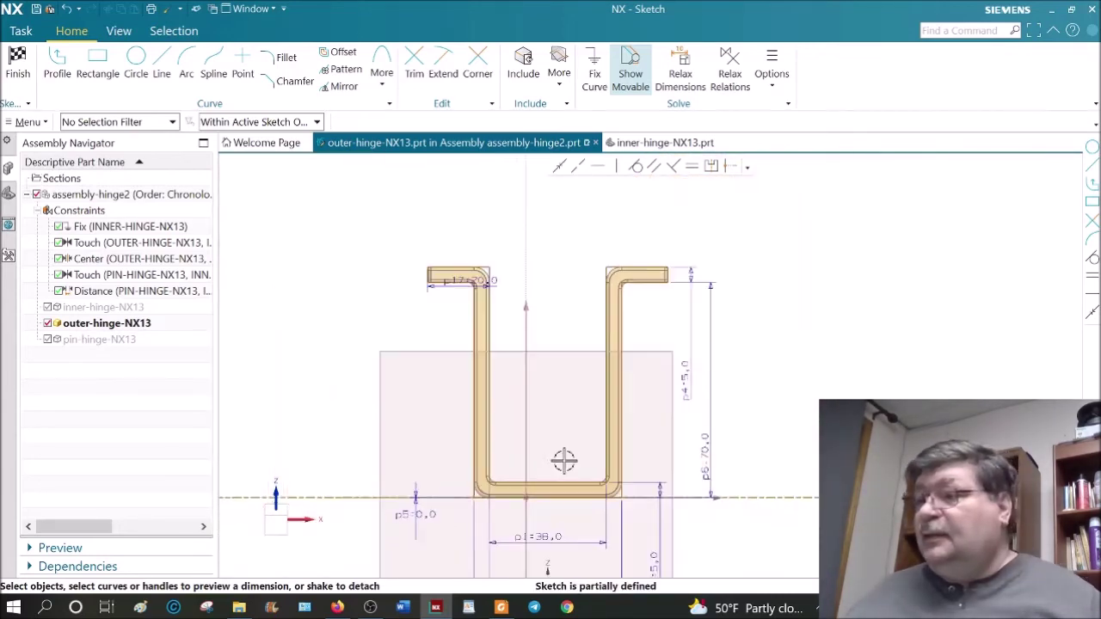
scroll(564, 540, "up", 5)
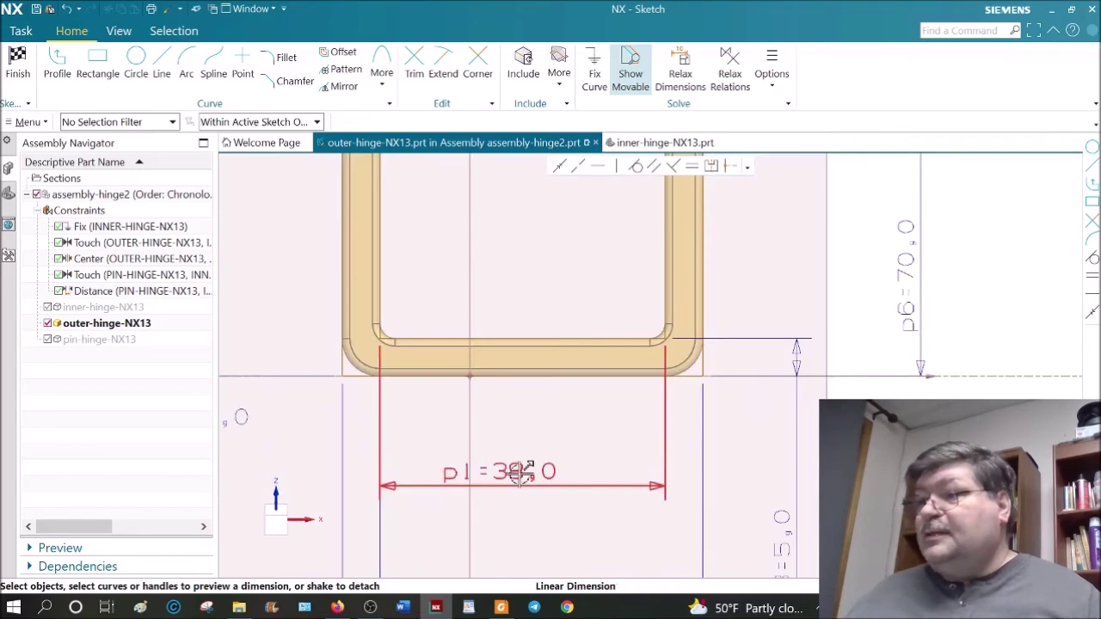
left_click(502, 607)
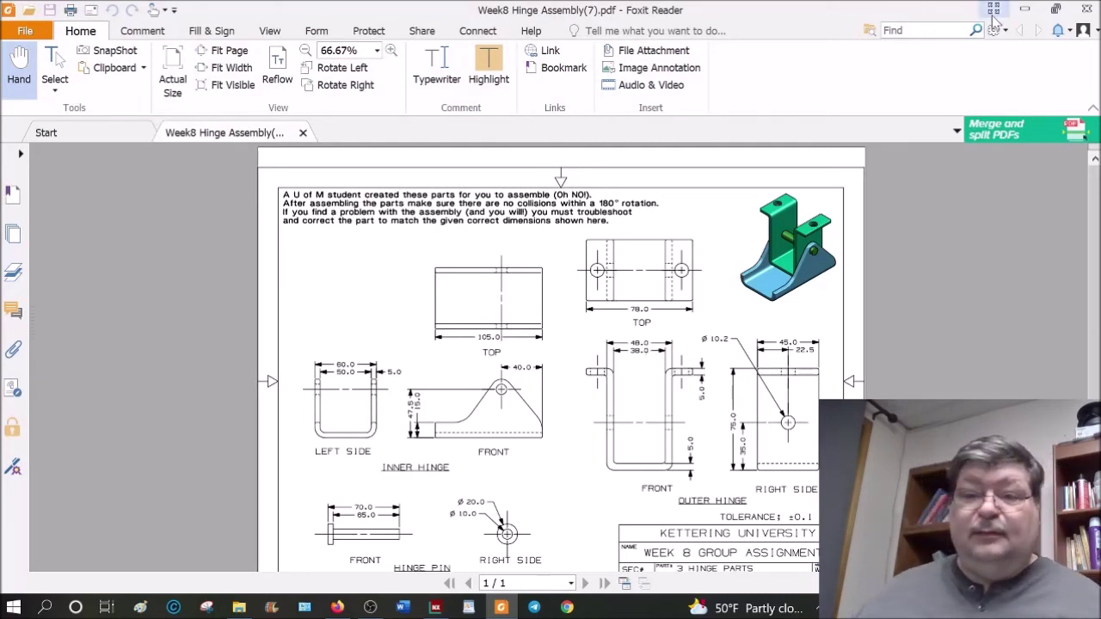
left_click(1025, 9)
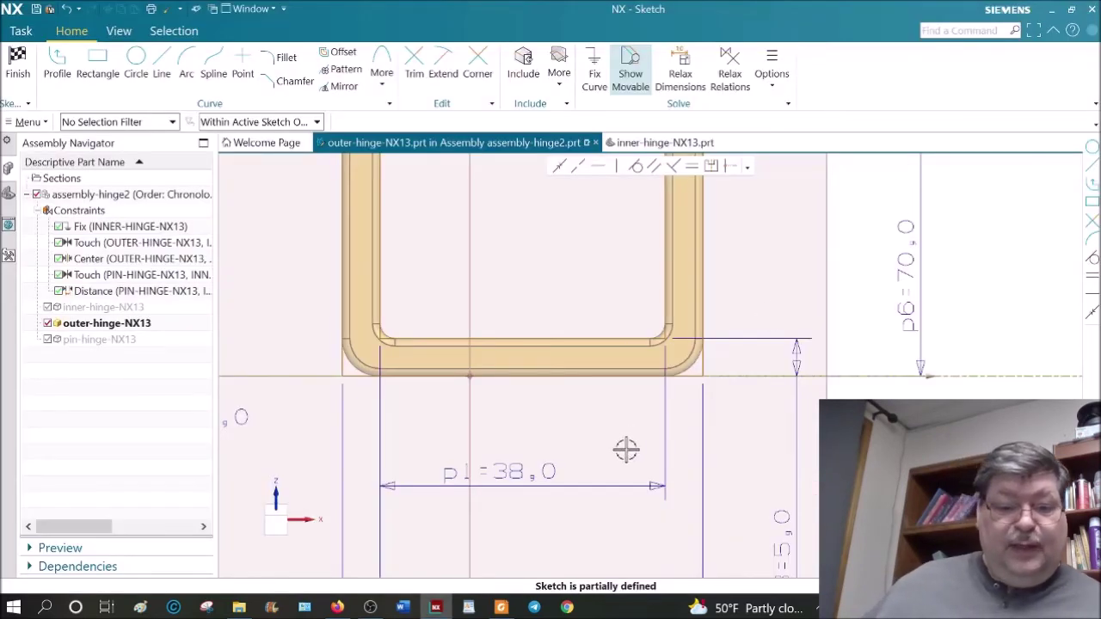
scroll(624, 450, "down", 1)
scroll(567, 468, "down", 1)
scroll(567, 468, "down", 1)
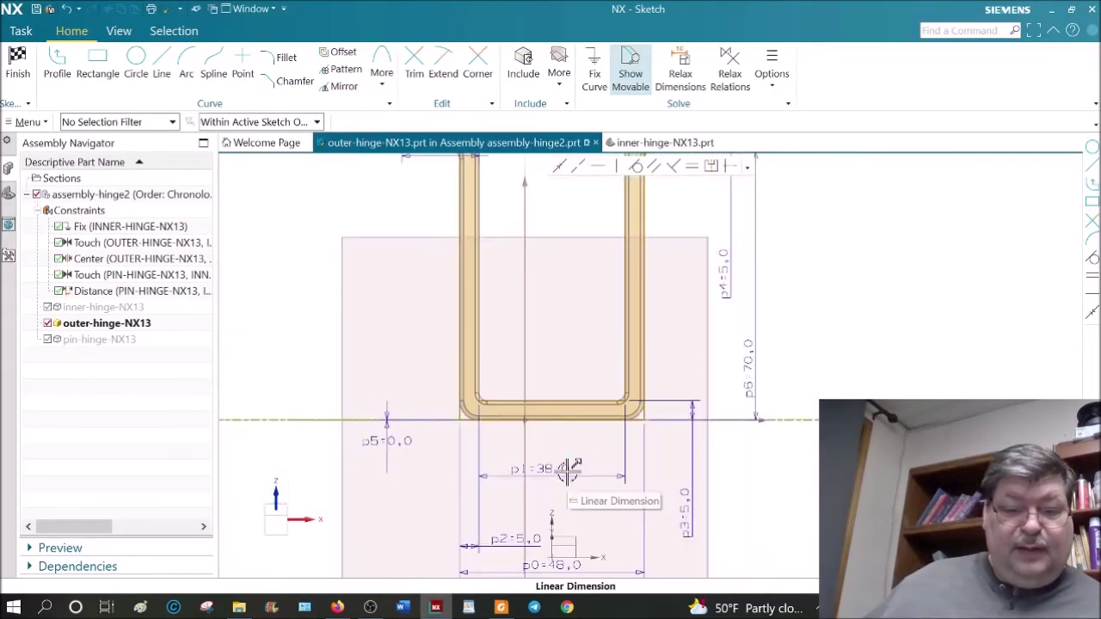
scroll(566, 466, "down", 1)
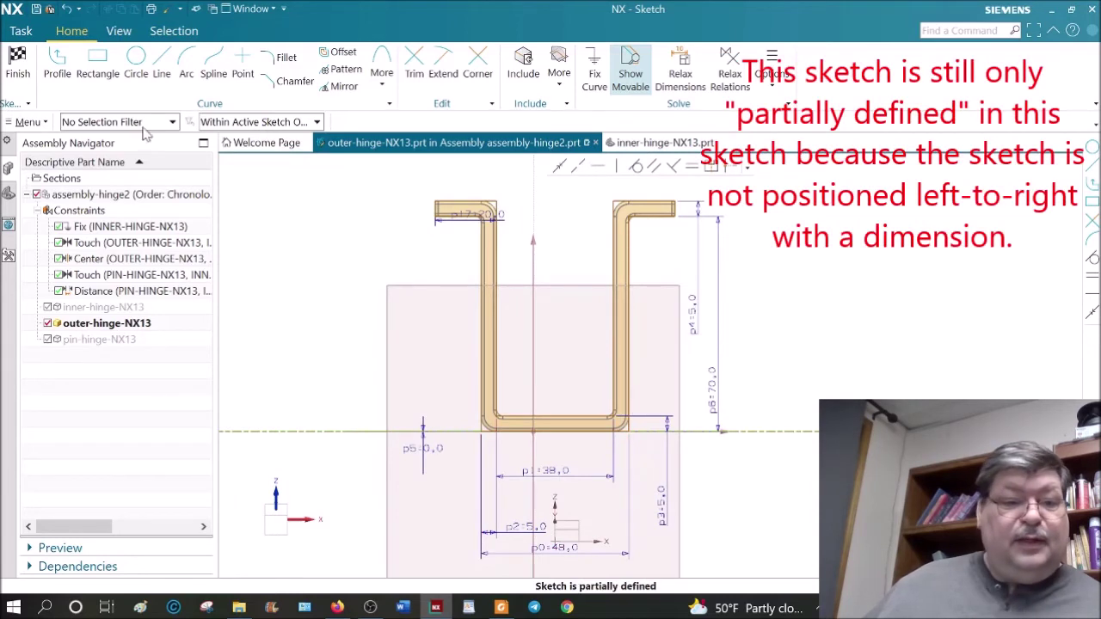
left_click(19, 61)
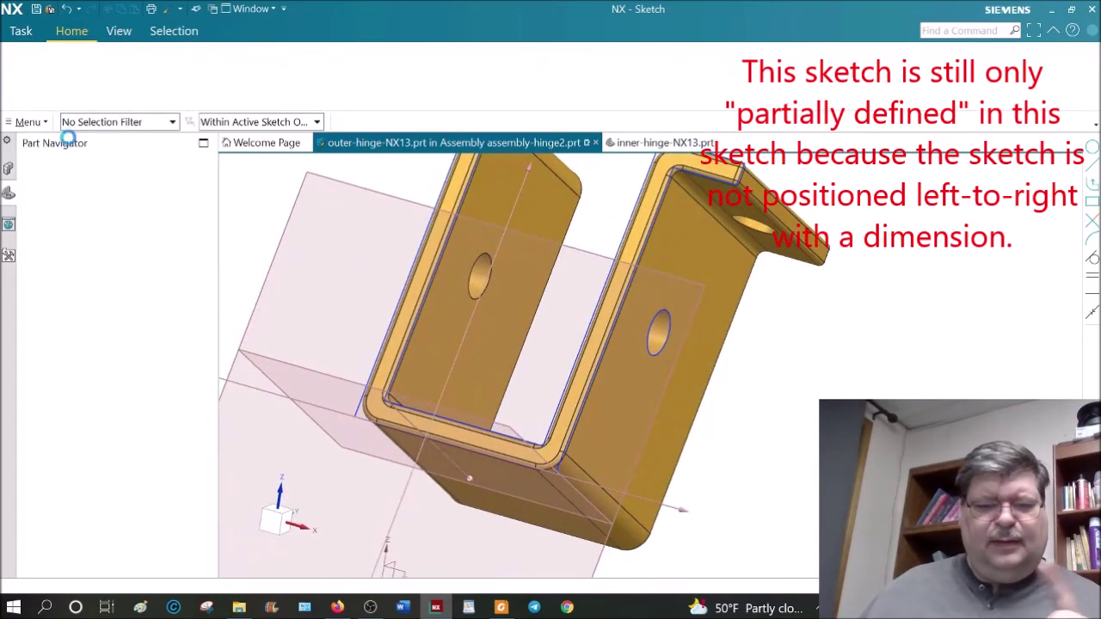
Set the end distance of the outer hinge's base extrude, Extrude (5), to 45 mm.
middle_click_drag(857, 375, 800, 391)
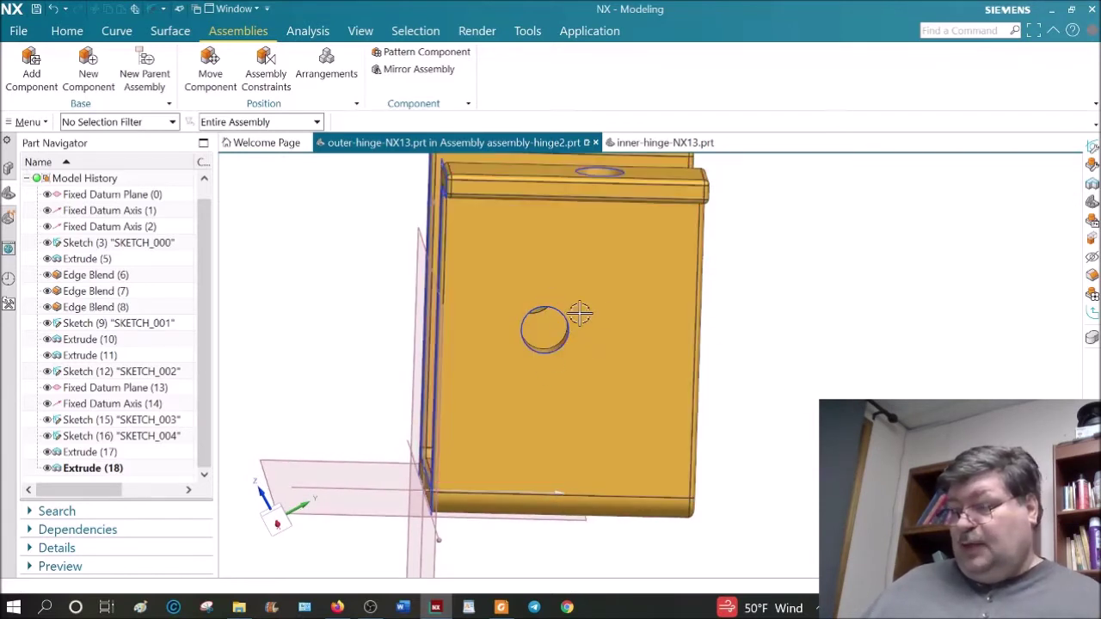
double_click(622, 269)
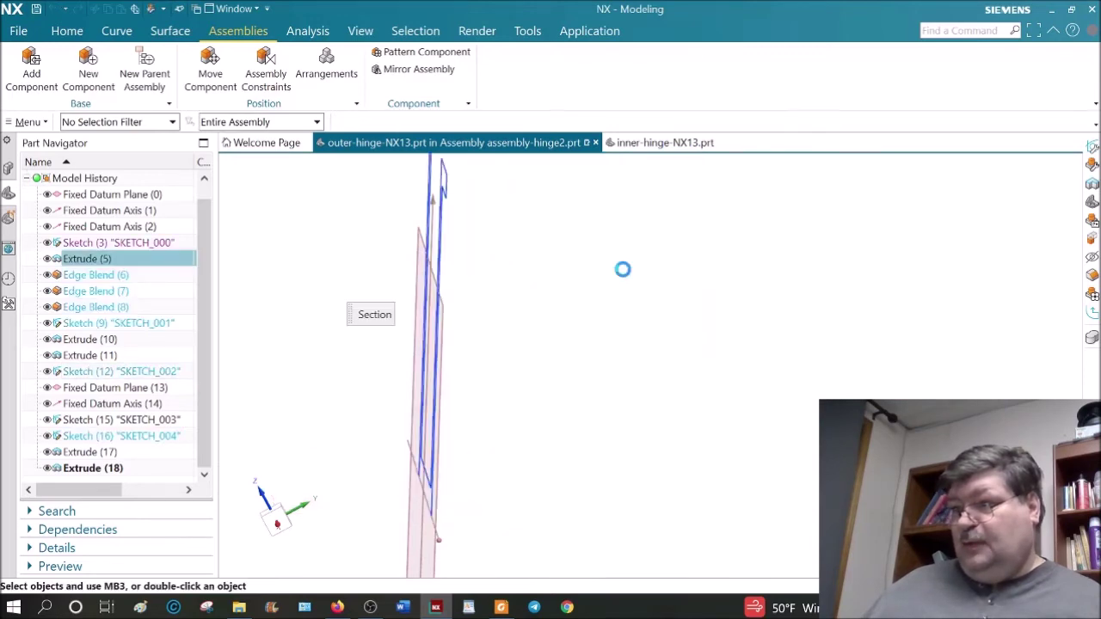
mouse_move(777, 361)
middle_mouse_down()
mouse_move(813, 376)
mouse_move(802, 381)
middle_mouse_up()
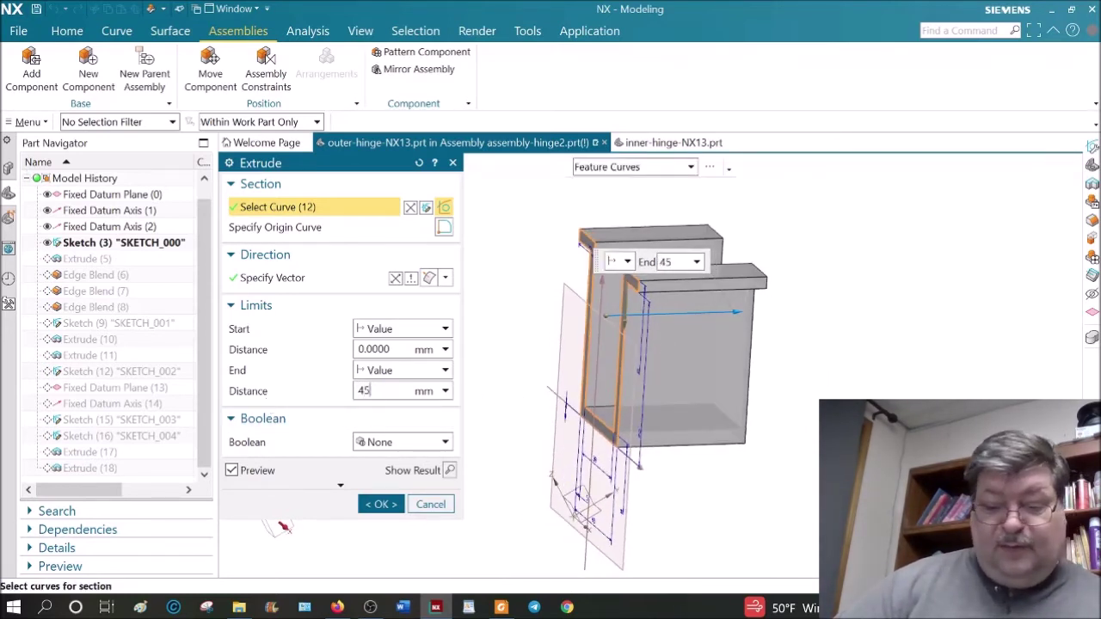
type("45")
key("Return")
left_click(379, 506)
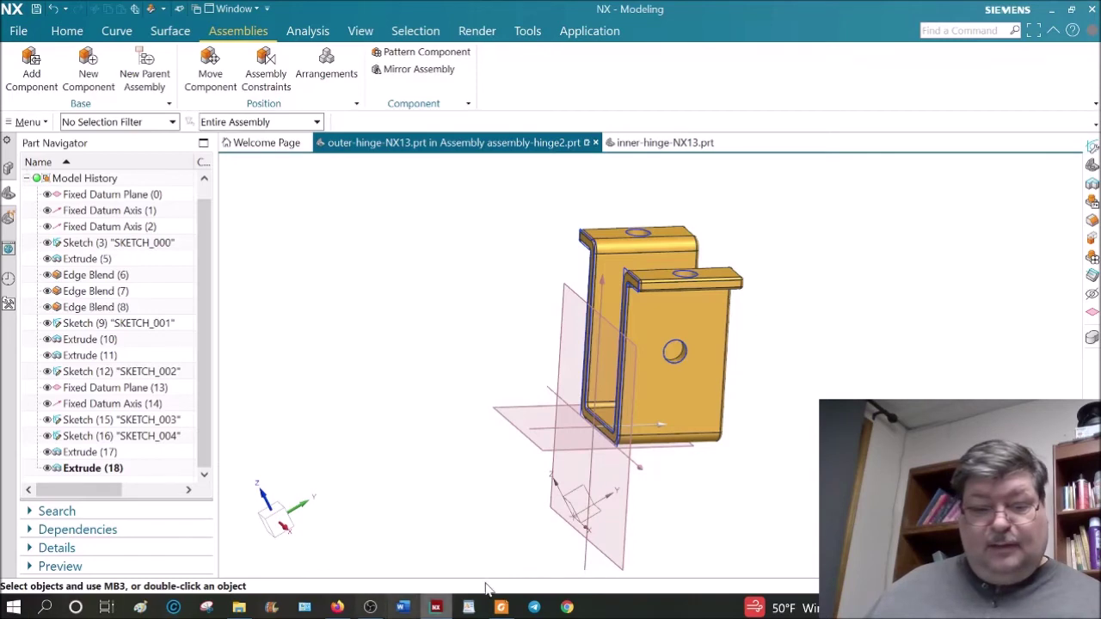
Check the outer hinge's side-hole dimensions in the Foxit Reader drawing, then examine the pin holes on both side walls in NX.
left_click(501, 608)
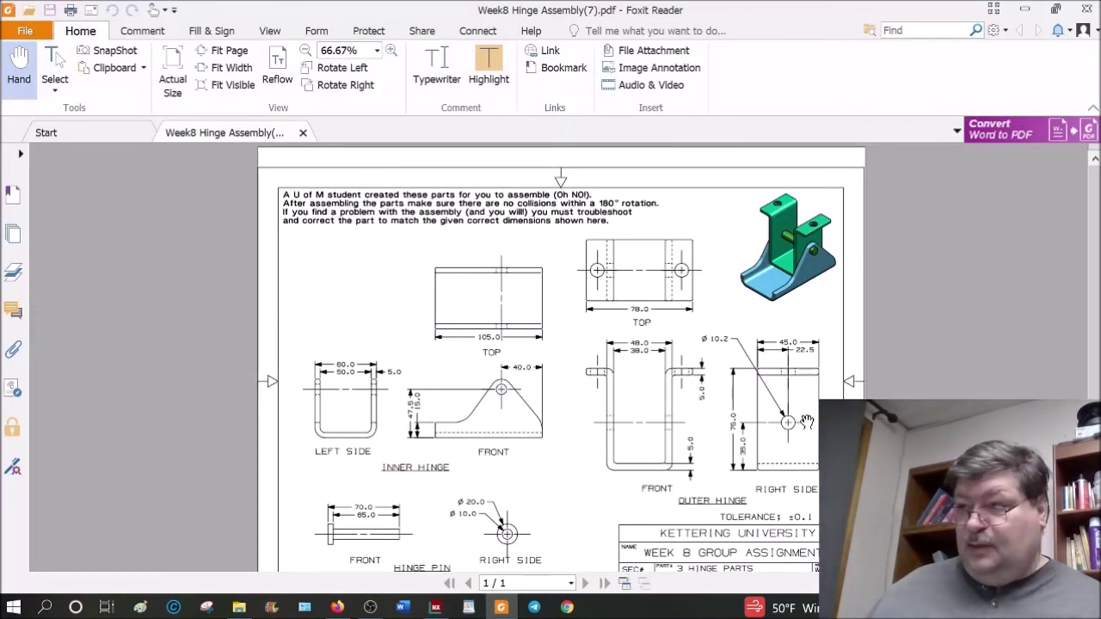
key("ctrl+2")
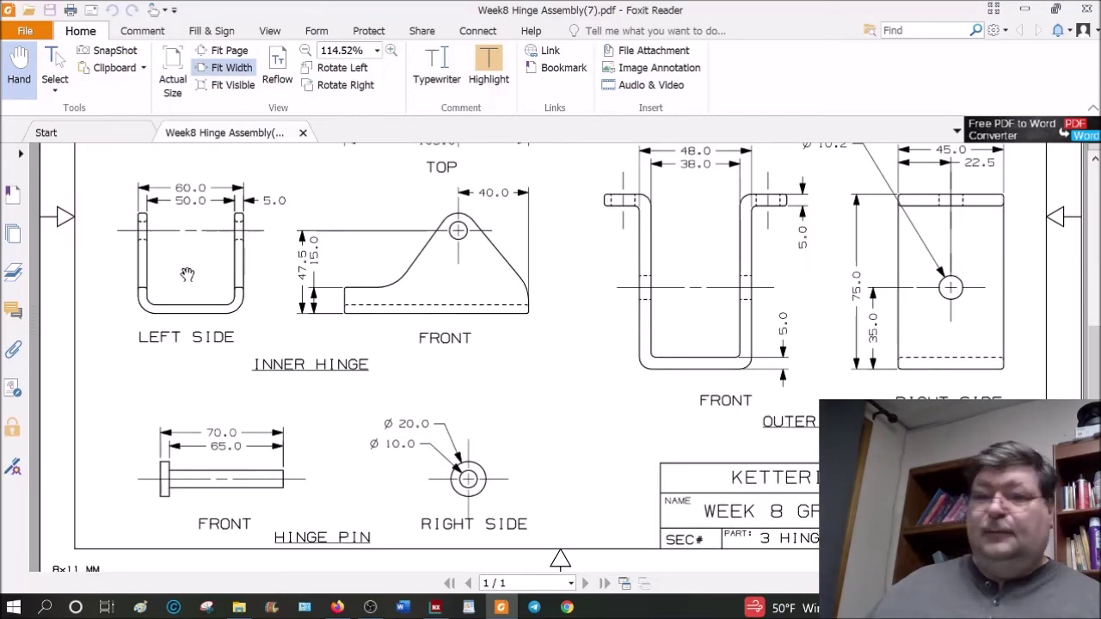
left_click(1025, 8)
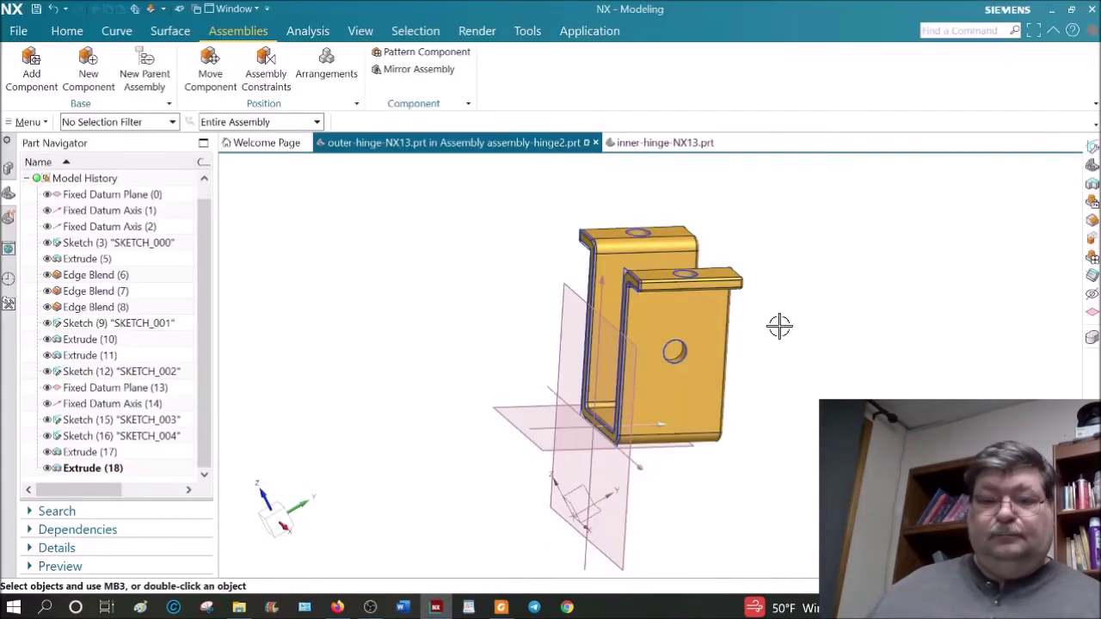
middle_click_drag(701, 368, 815, 379)
scroll(693, 365, "up", 3)
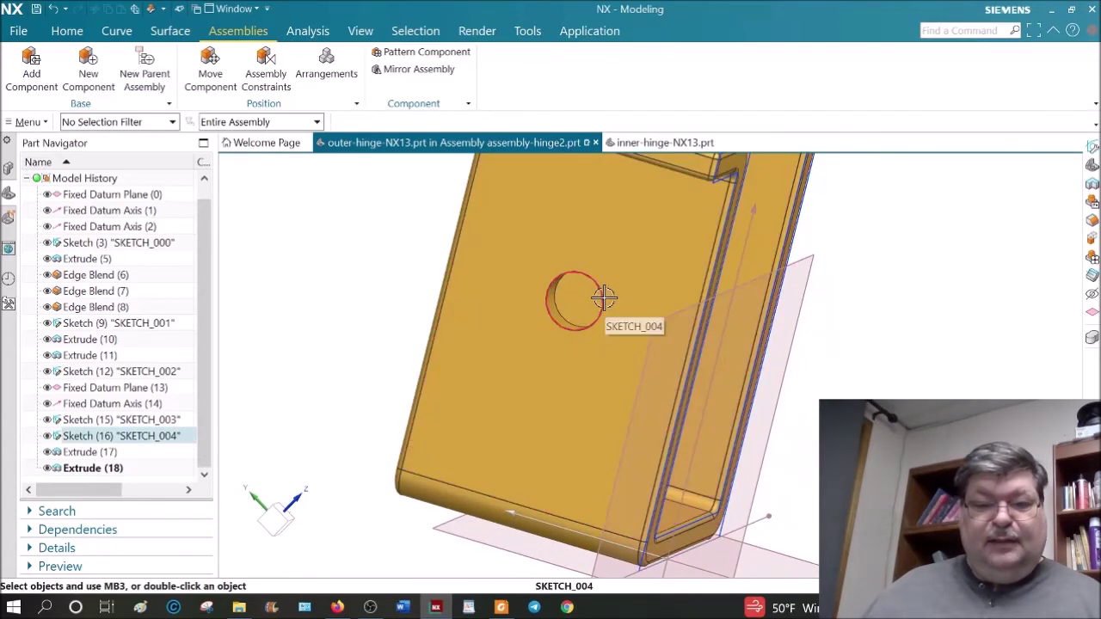
middle_click_drag(686, 378, 607, 357)
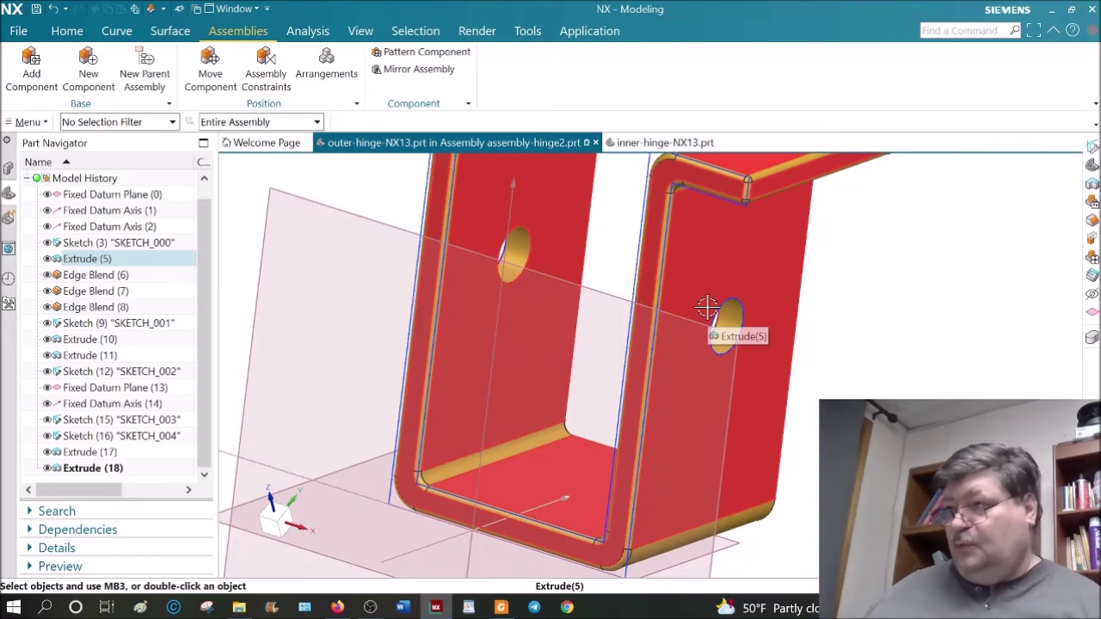
middle_click_drag(694, 366, 778, 380)
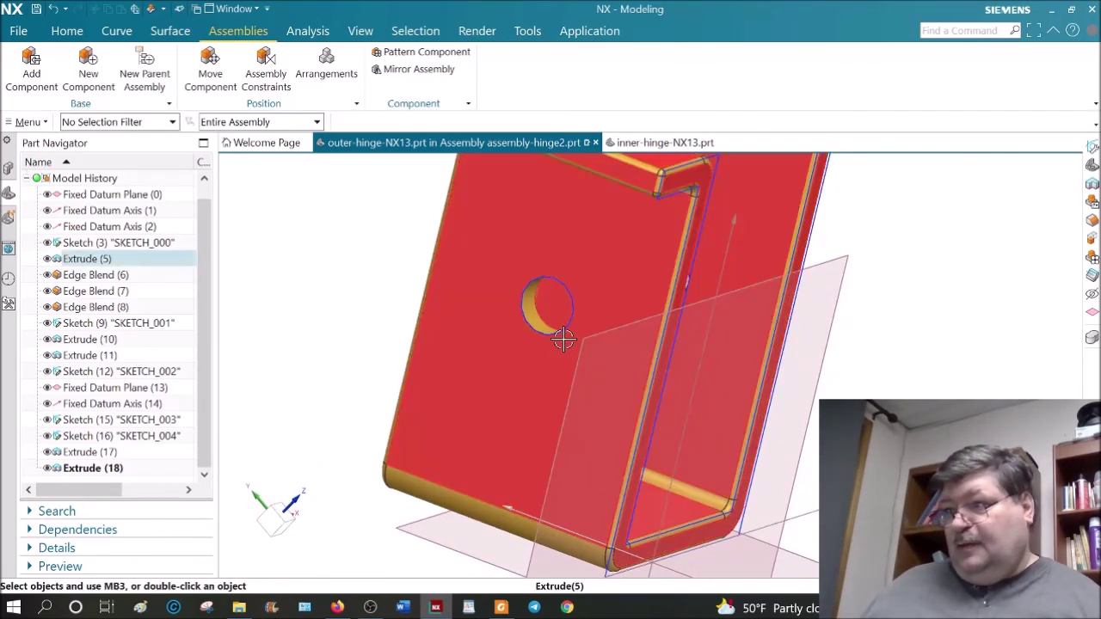
Renew and edit the side-hole sketch SKETCH_004, shift its circle to test how it is constrained, and finish the sketch.
double_click(572, 312)
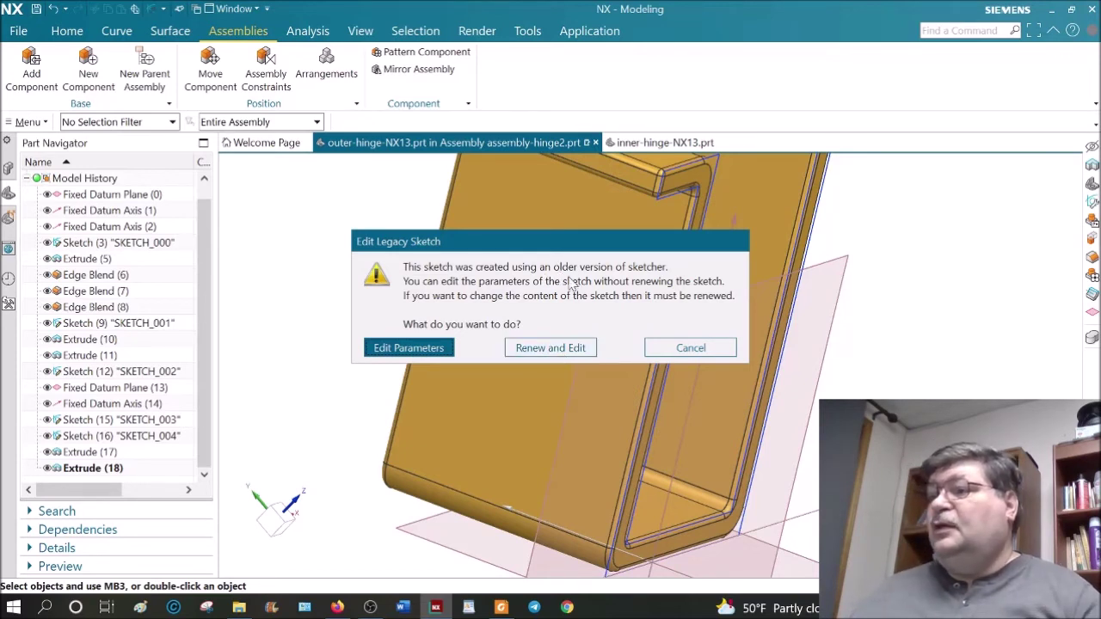
left_click(549, 349)
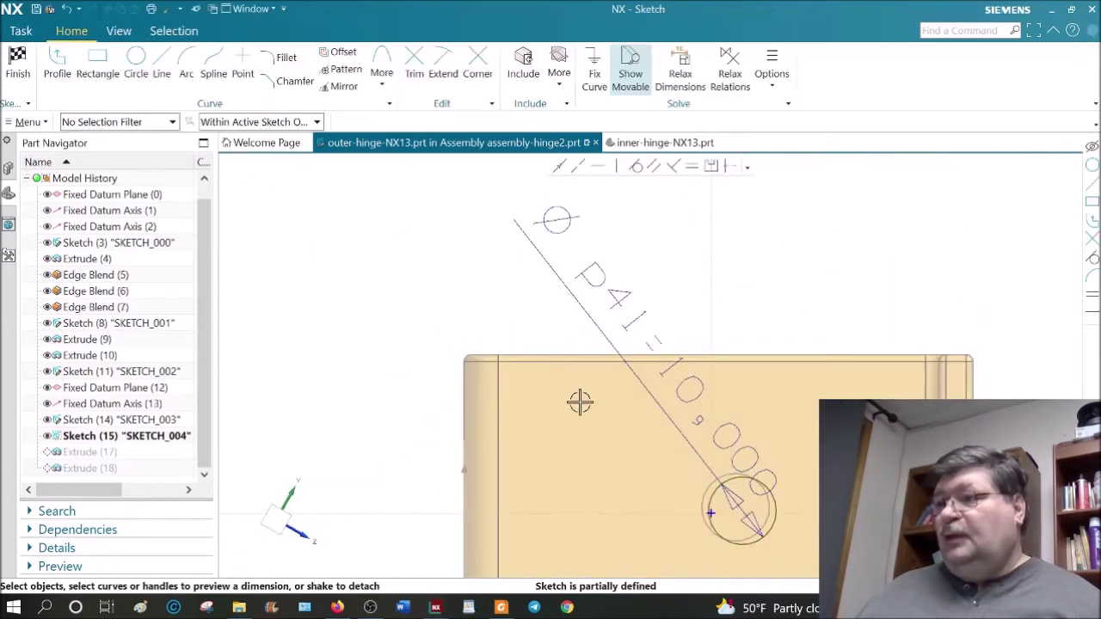
scroll(727, 511, "down", 2)
mouse_move(714, 509)
middle_mouse_down("shift")
mouse_move(597, 462)
mouse_move(508, 376)
middle_mouse_up("shift")
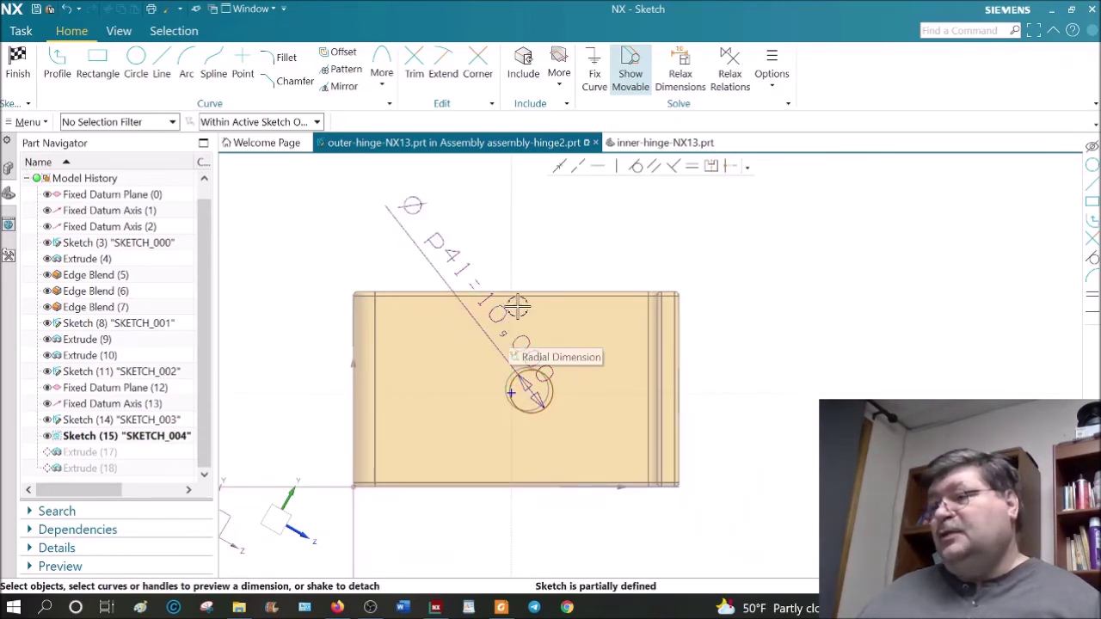
mouse_move(532, 411)
left_mouse_down()
mouse_move(568, 405)
mouse_move(587, 353)
mouse_move(486, 391)
mouse_move(514, 392)
left_mouse_up()
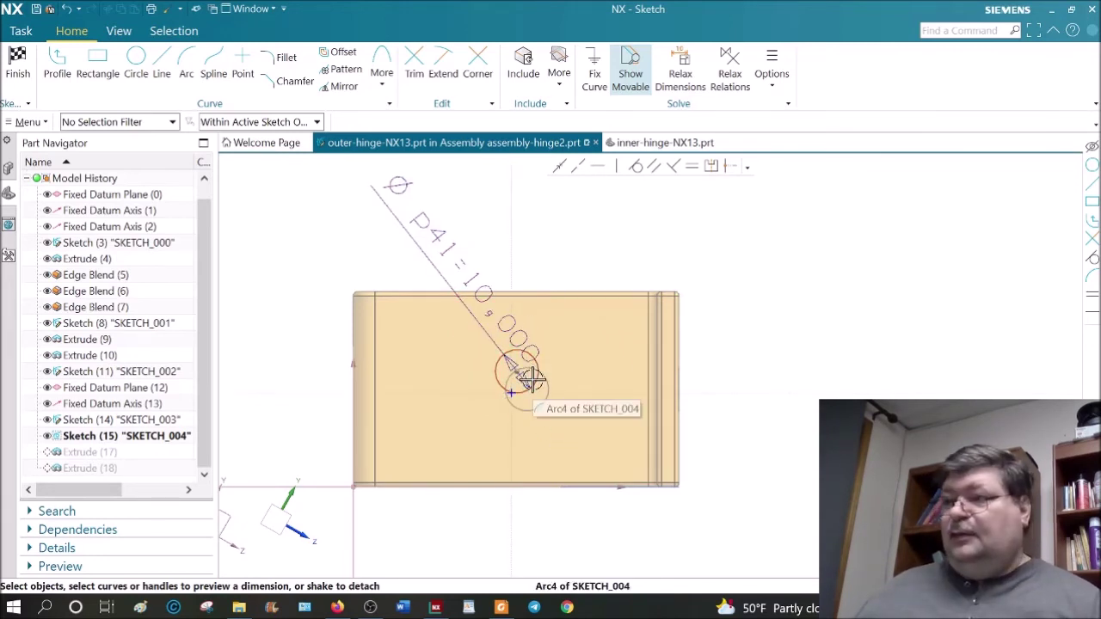
left_click(31, 69)
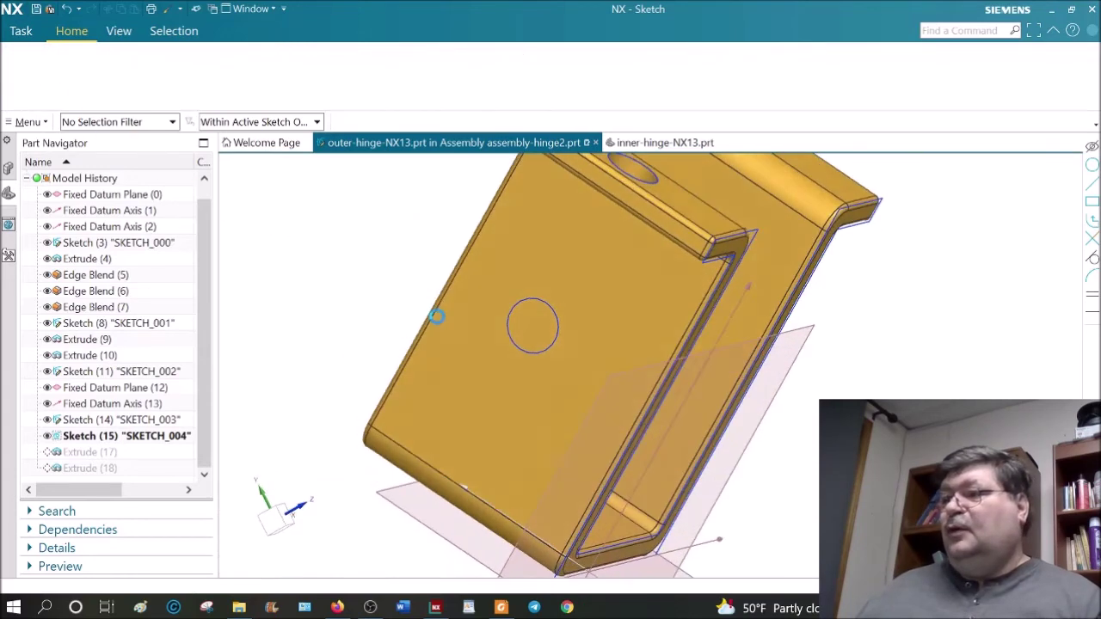
Delete SKETCH_004 from the outer hinge together with the features that depend on it.
right_click(544, 299)
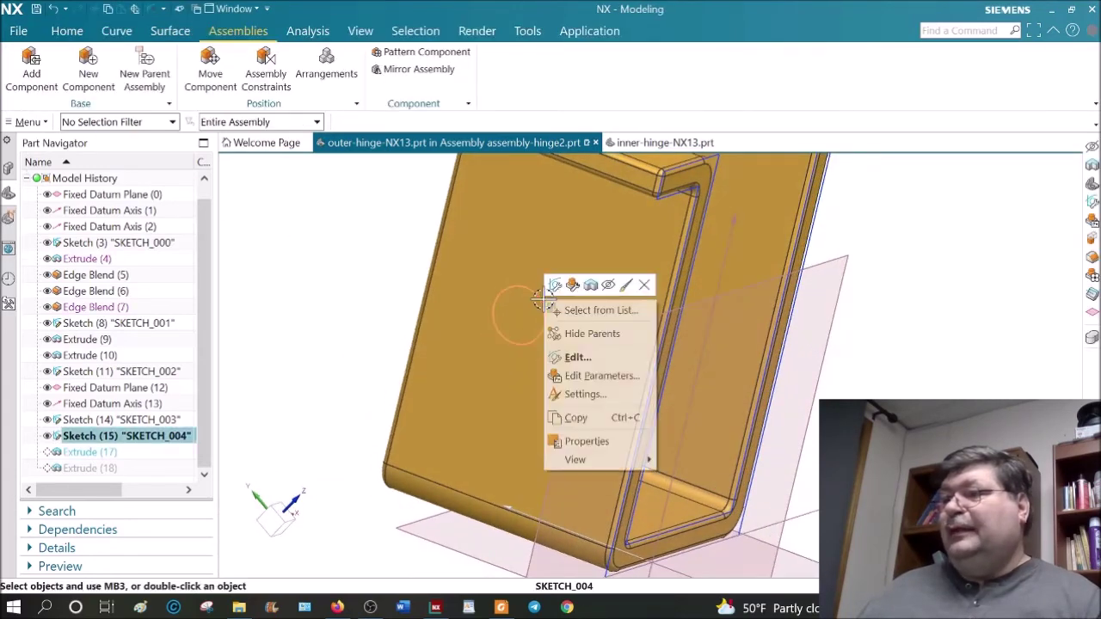
left_click(644, 286)
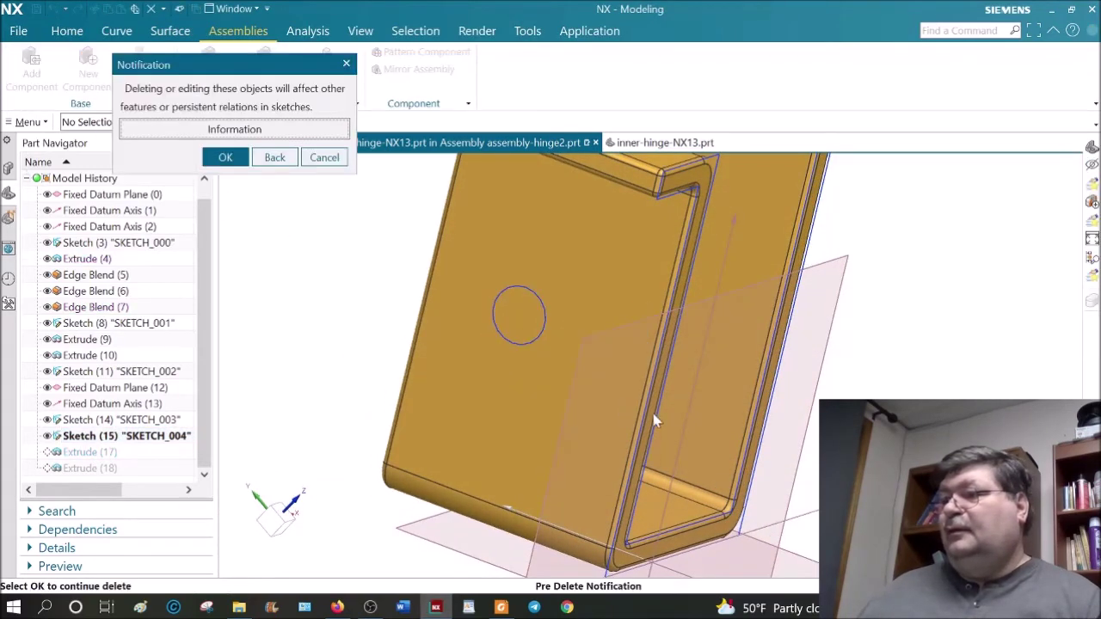
left_click(222, 158)
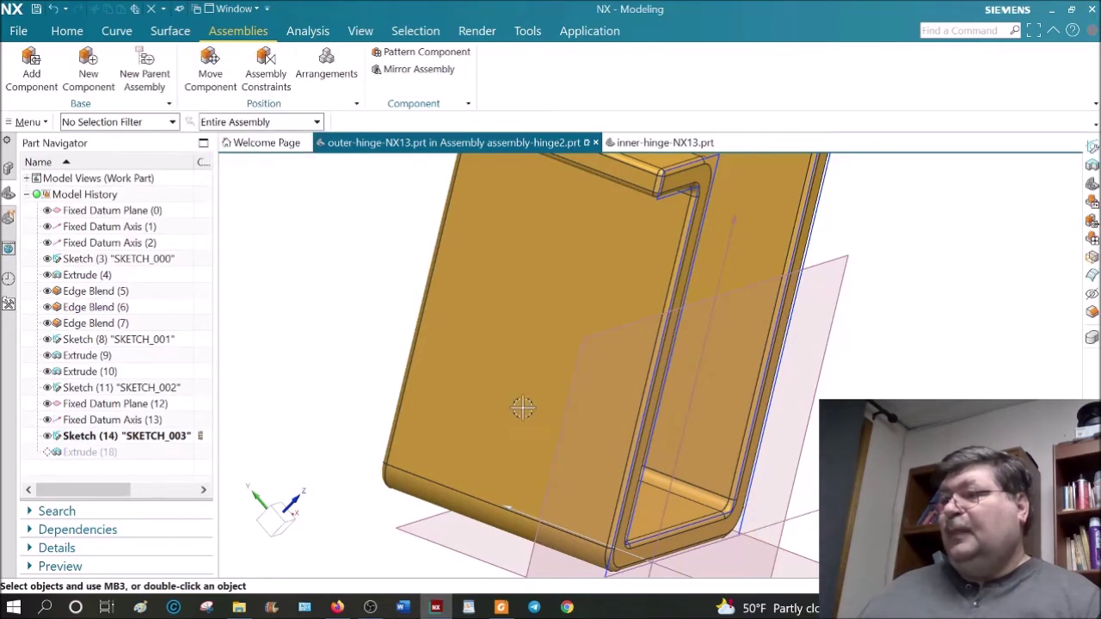
Renew and edit the remaining side-hole sketch, SKETCH_002, and set the hole centre's height above the hinge base to 35 mm.
scroll(552, 395, "down", 5)
mouse_move(671, 409)
middle_mouse_down()
mouse_move(624, 388)
mouse_move(560, 388)
middle_mouse_up()
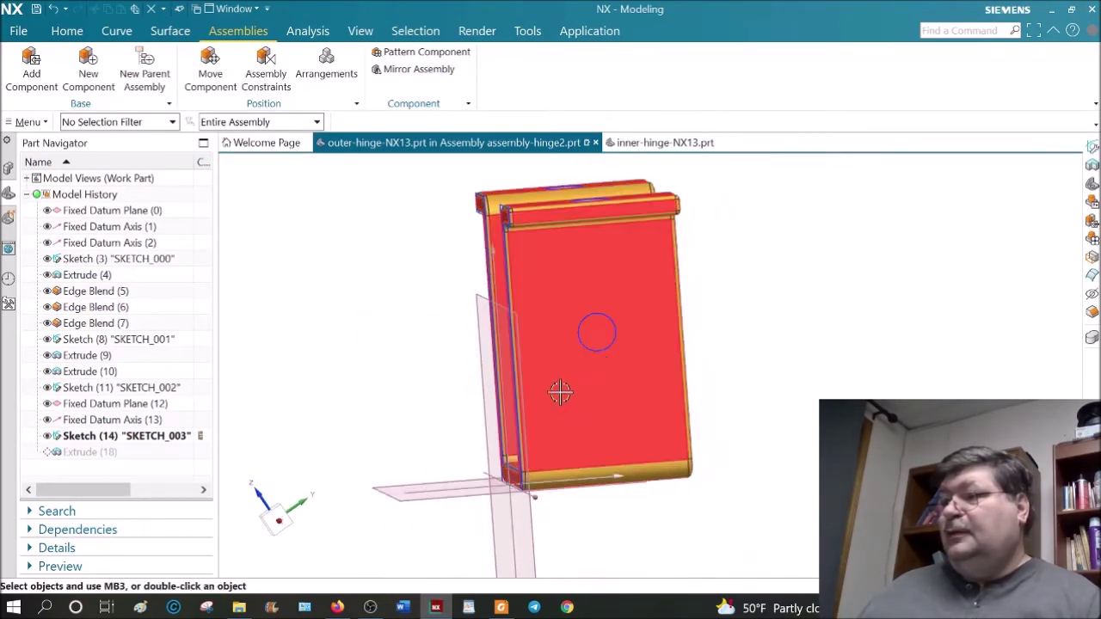
double_click(605, 356)
left_click(549, 348)
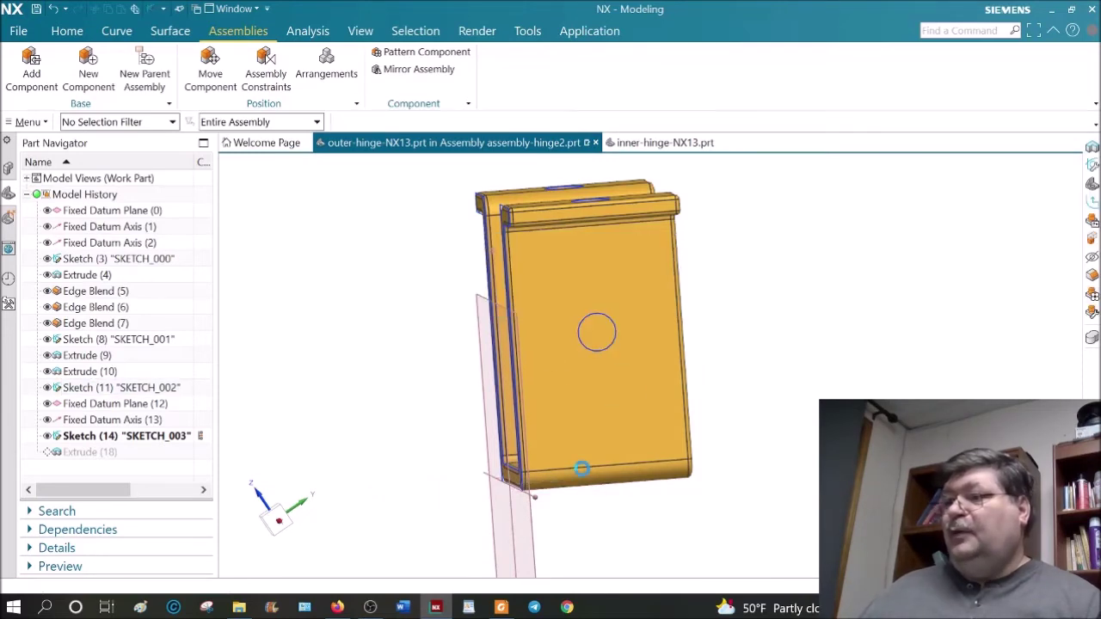
scroll(725, 406, "down", 3)
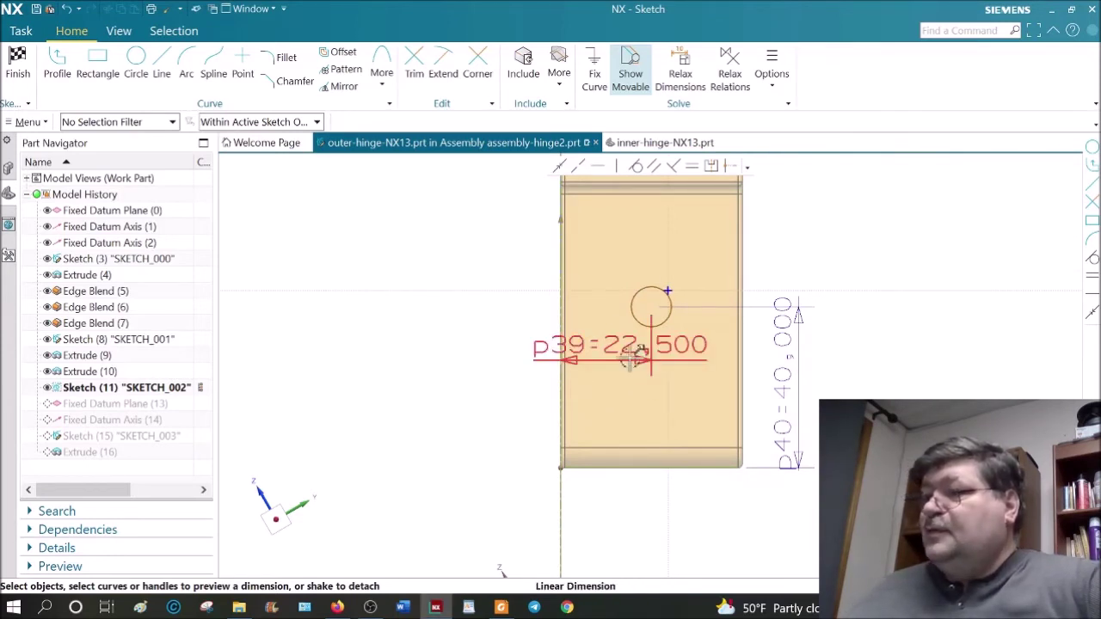
double_click(790, 370)
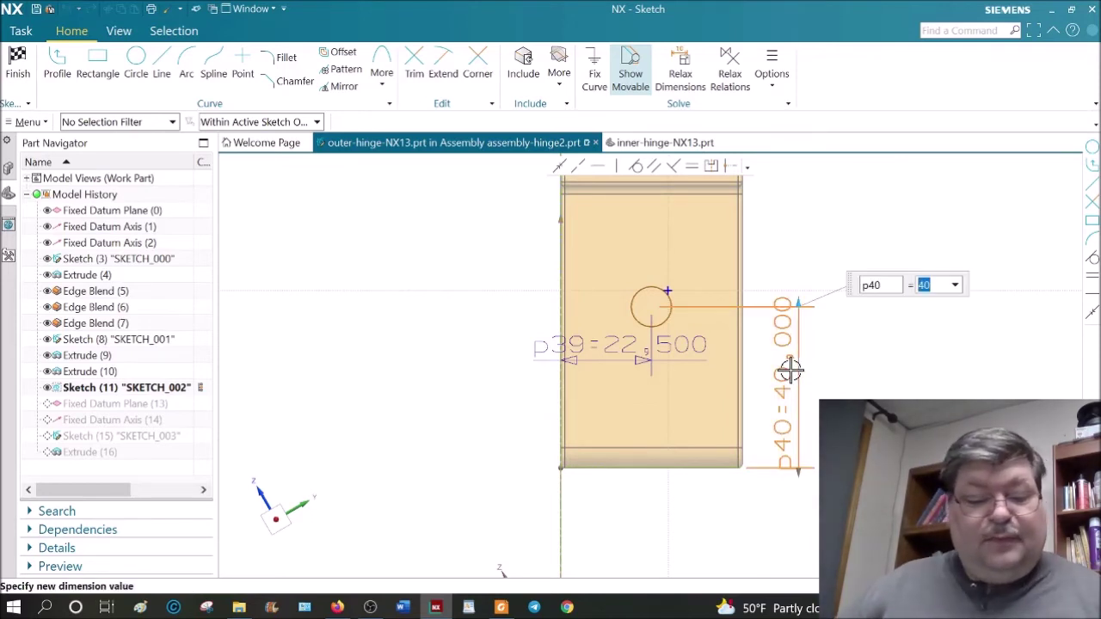
type("35")
key("Return")
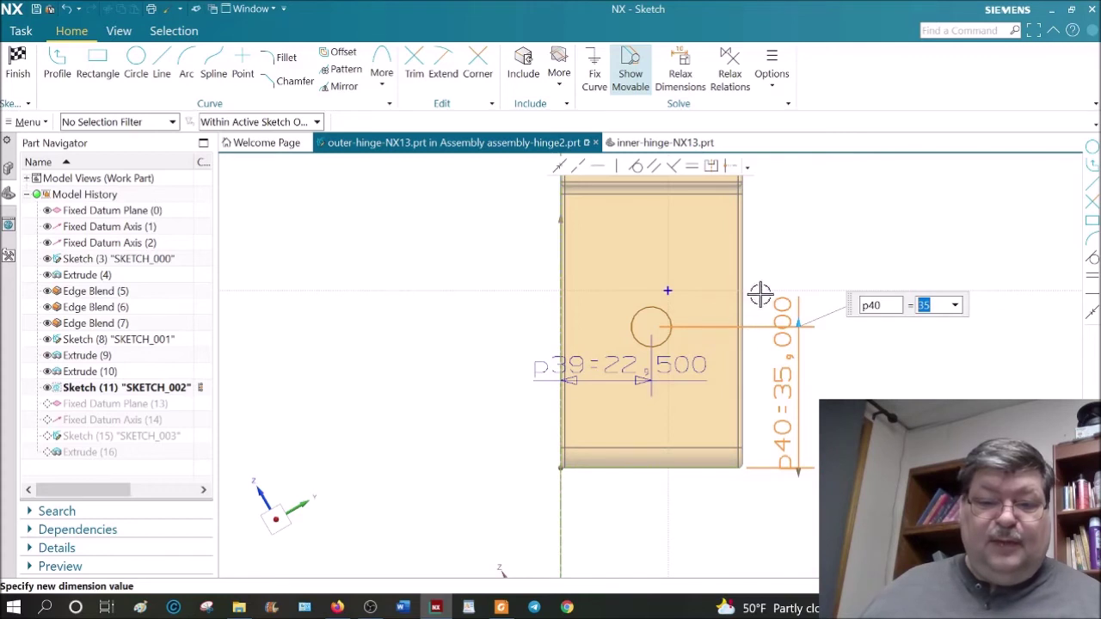
left_click(783, 262)
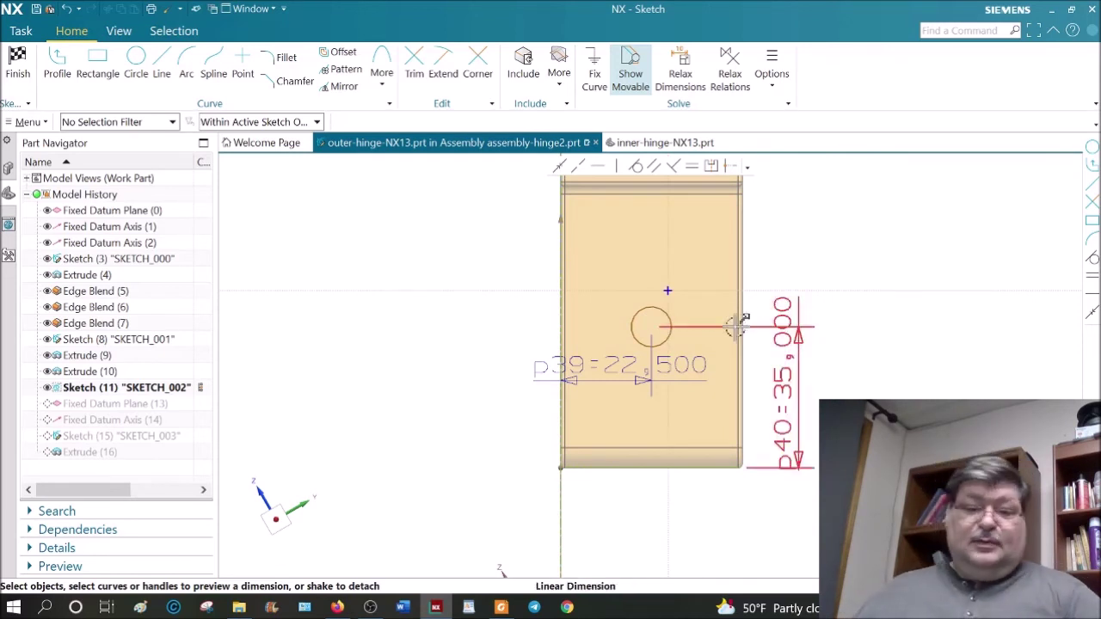
Add a diameter dimension to the hole circle in SKETCH_002, placing it outside the hinge outline.
left_click(666, 314)
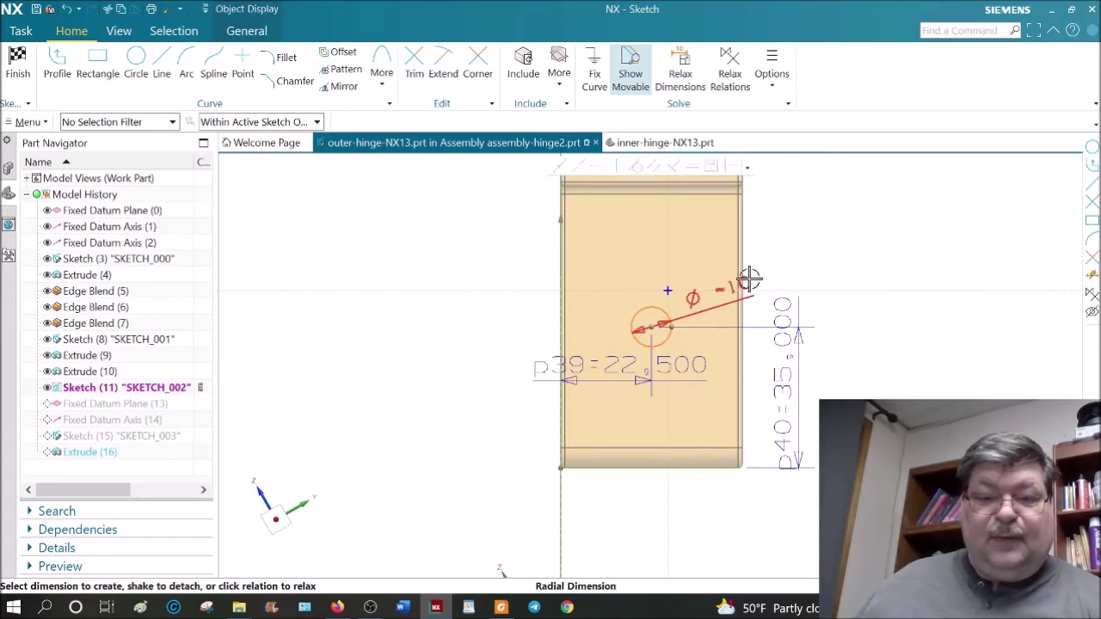
left_click(779, 242)
scroll(791, 240, "up", 5)
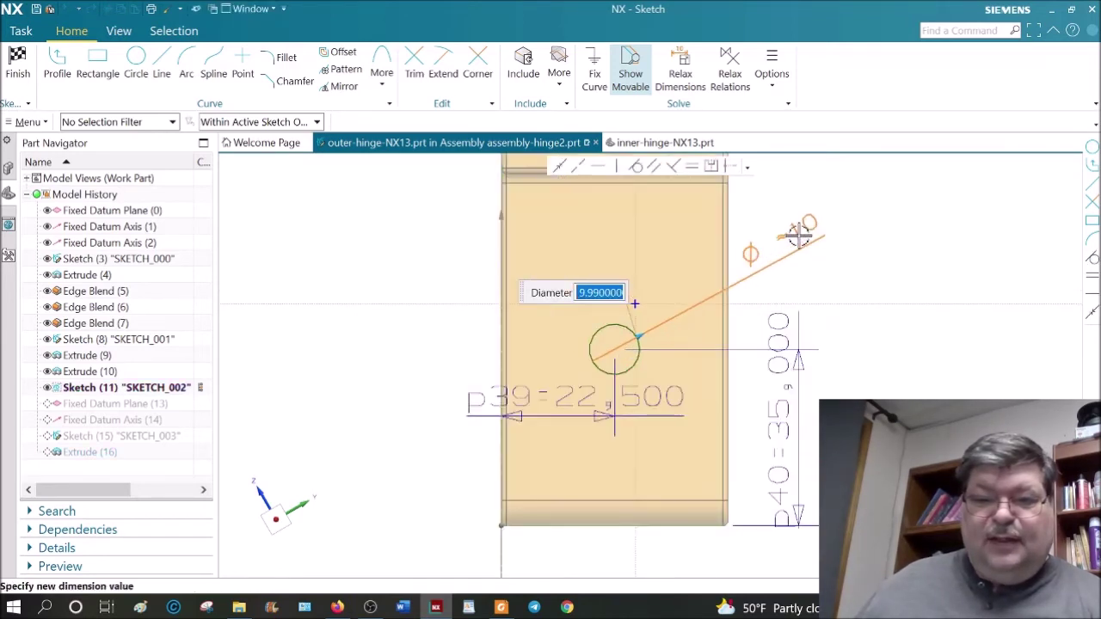
scroll(799, 237, "up", 2)
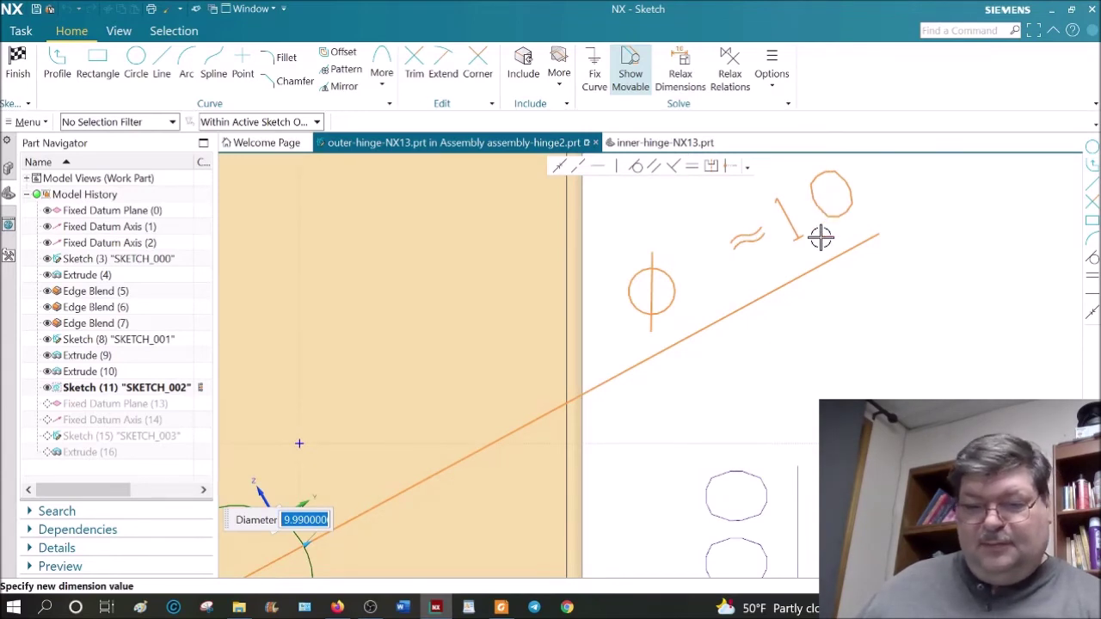
scroll(820, 236, "down", 4)
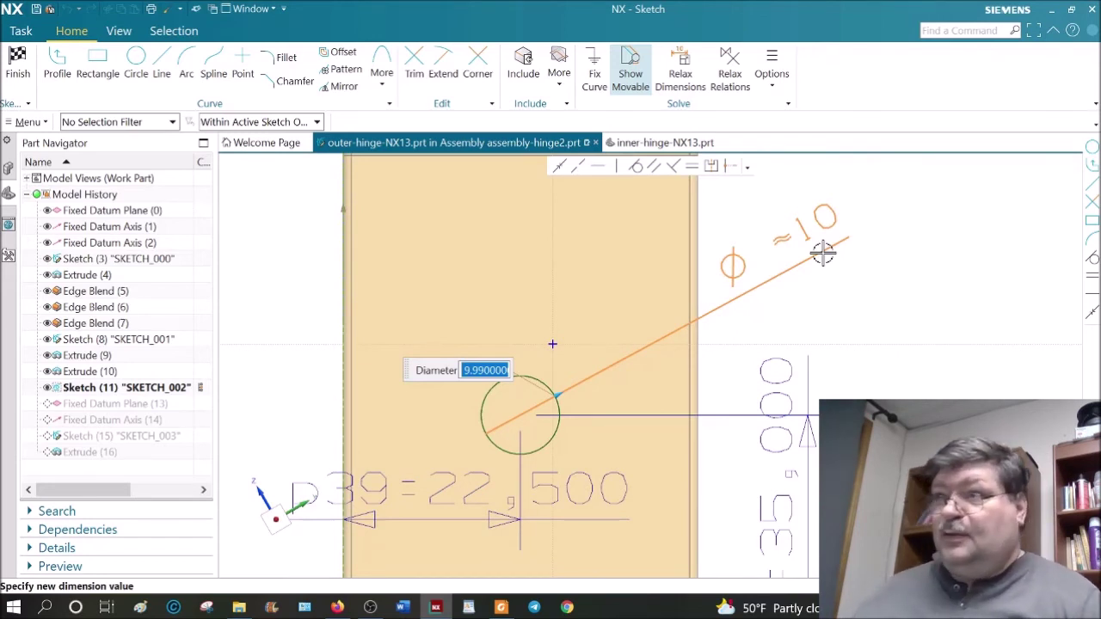
key("Return")
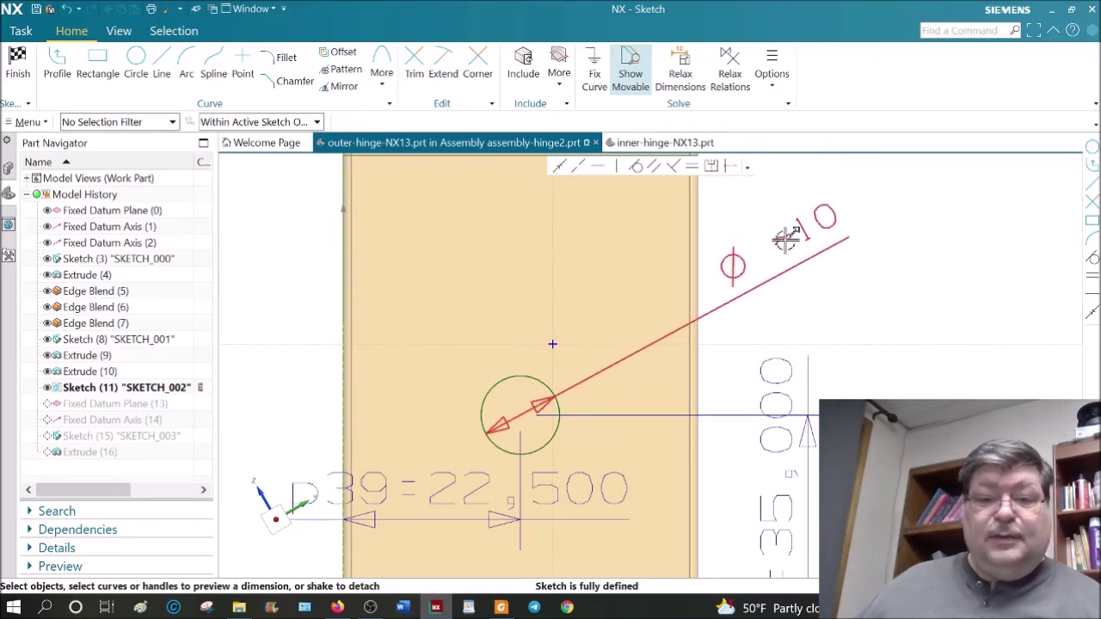
Set the hole circle's diameter to 10 mm in SKETCH_002 and finish the sketch.
double_click(818, 234)
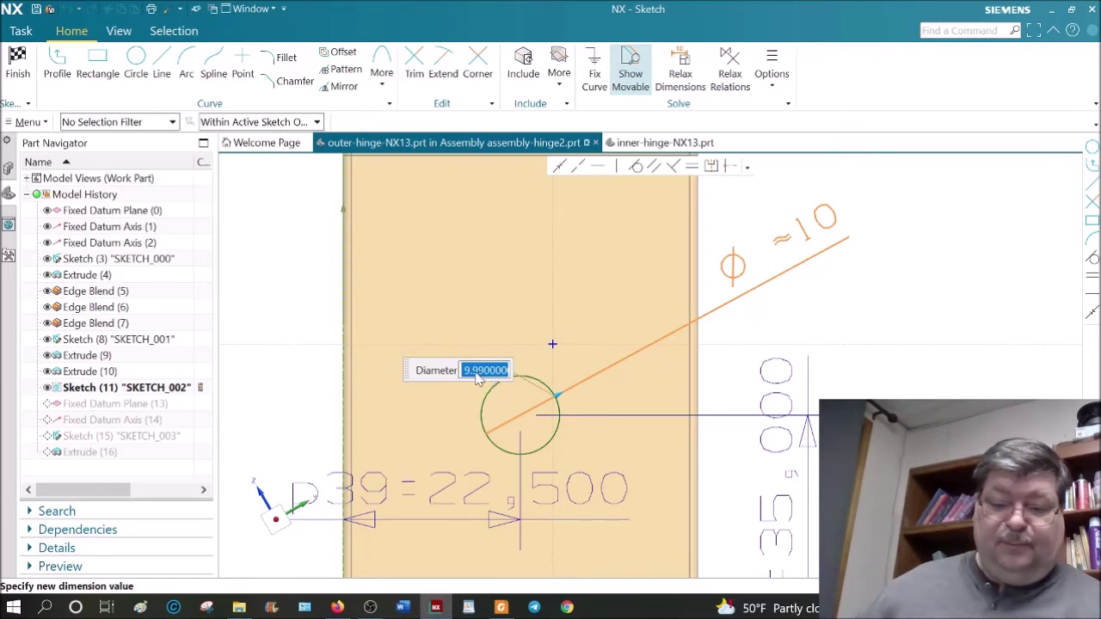
type("1")
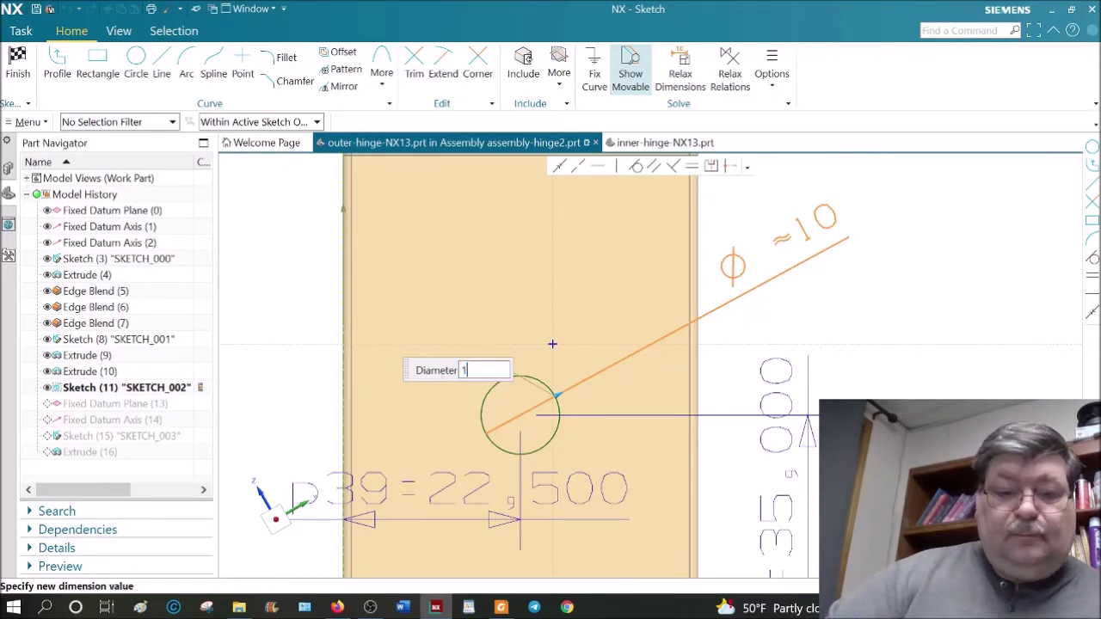
type("0")
key("Return")
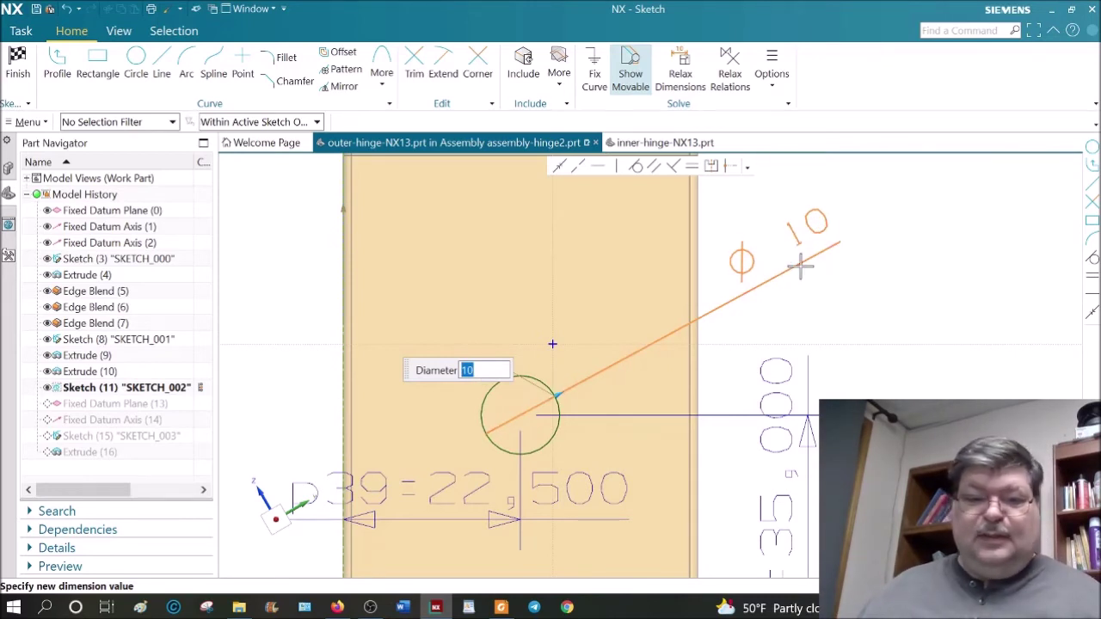
scroll(853, 234, "down", 1)
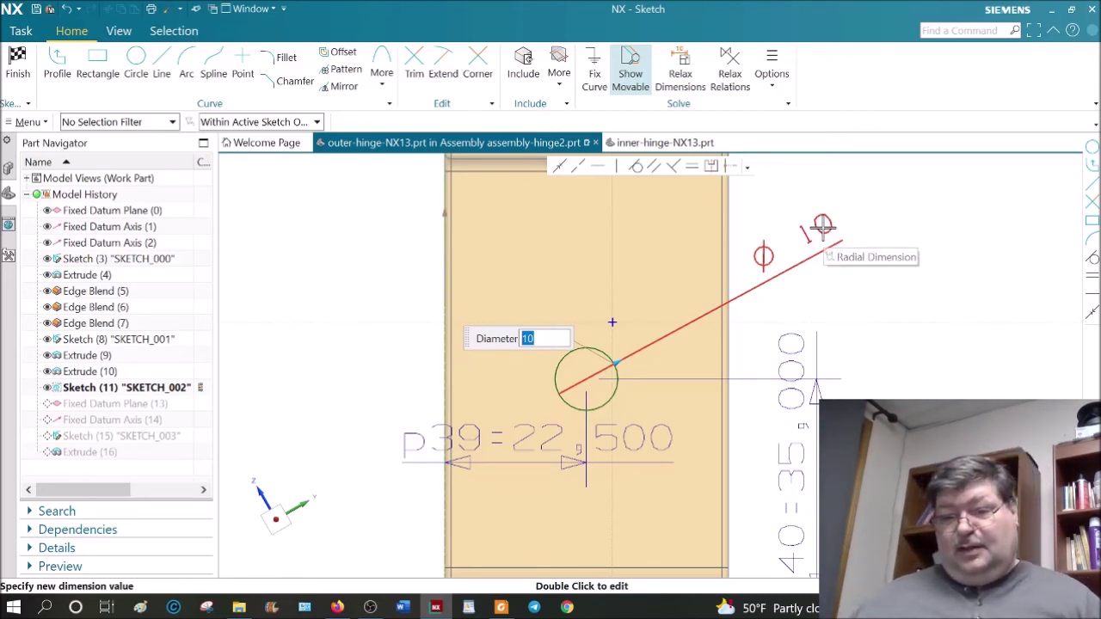
middle_click(860, 228)
scroll(860, 226, "down", 1)
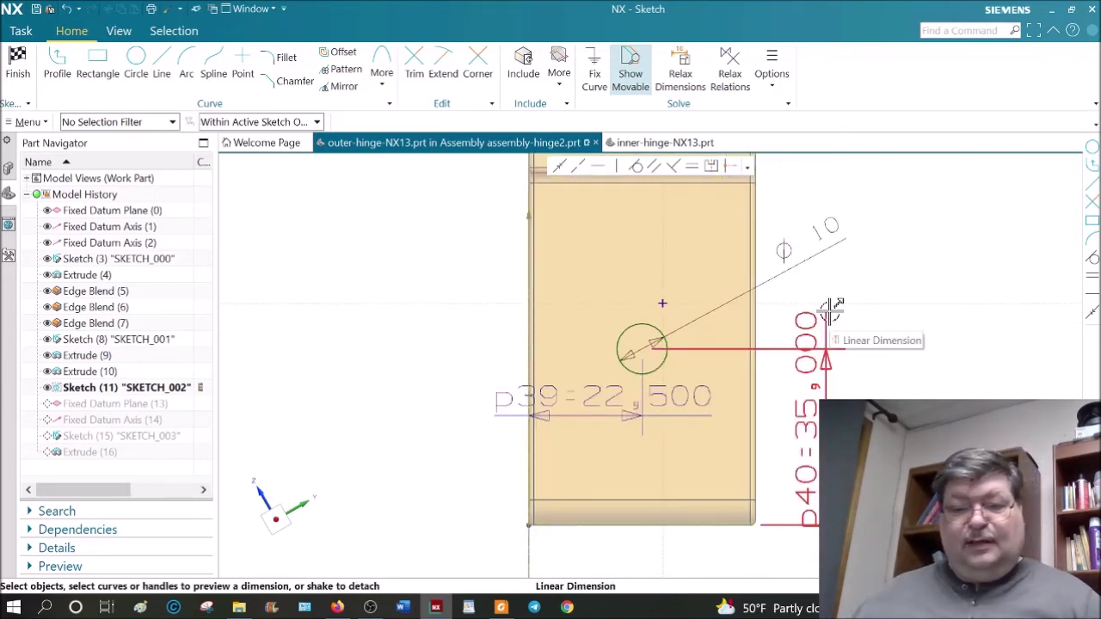
left_click(26, 55)
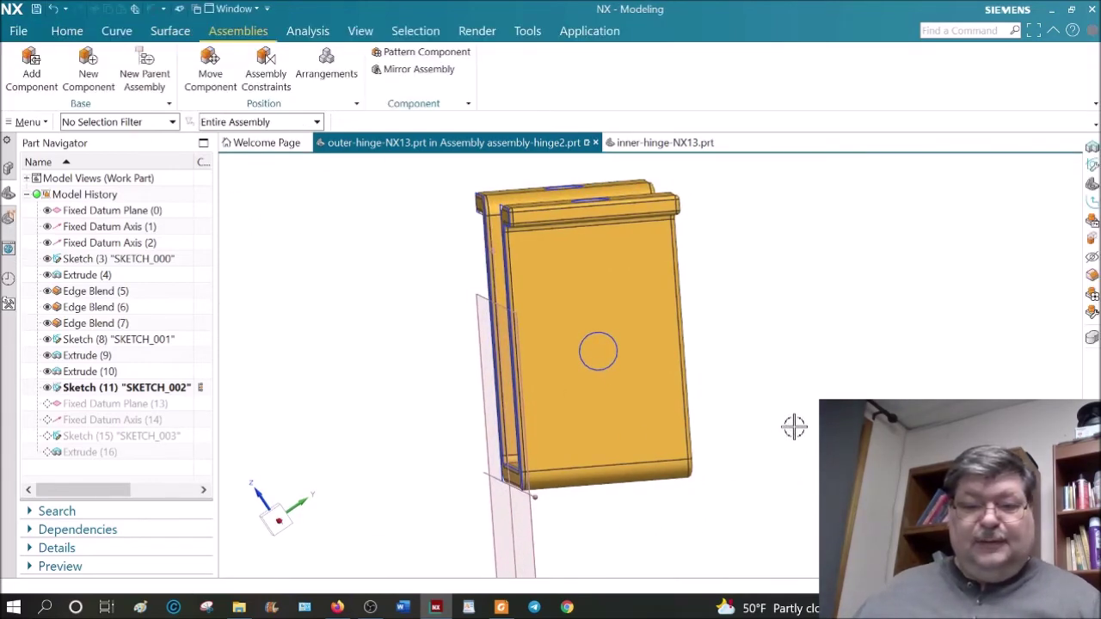
Widen the feature history and its Current Feature column to see which outer hinge feature is current.
middle_click_drag(683, 308, 778, 306)
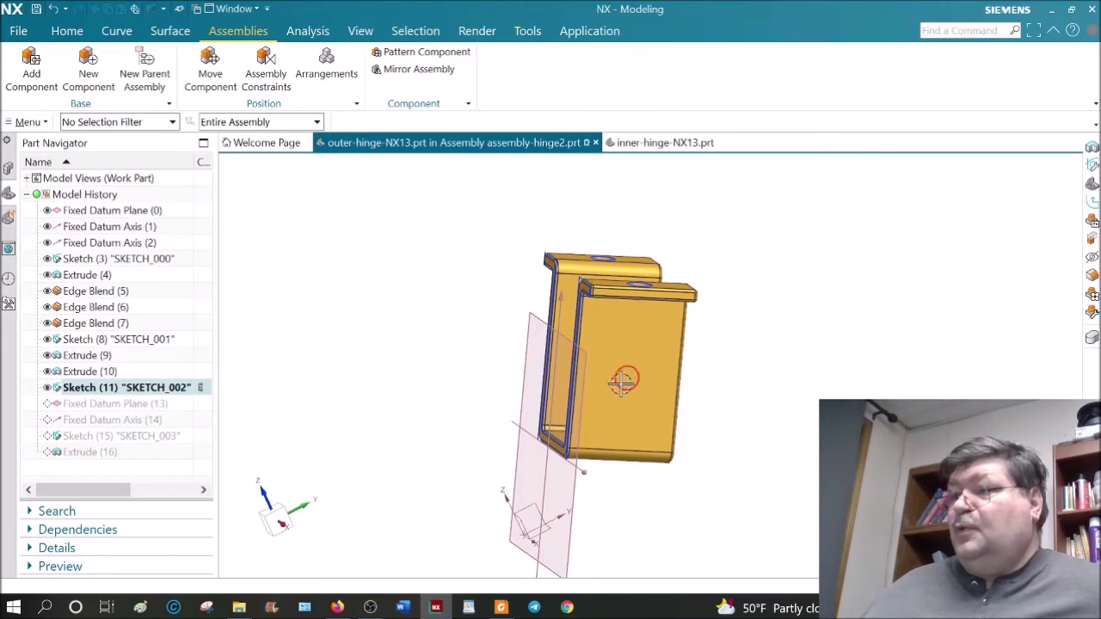
right_click(111, 456)
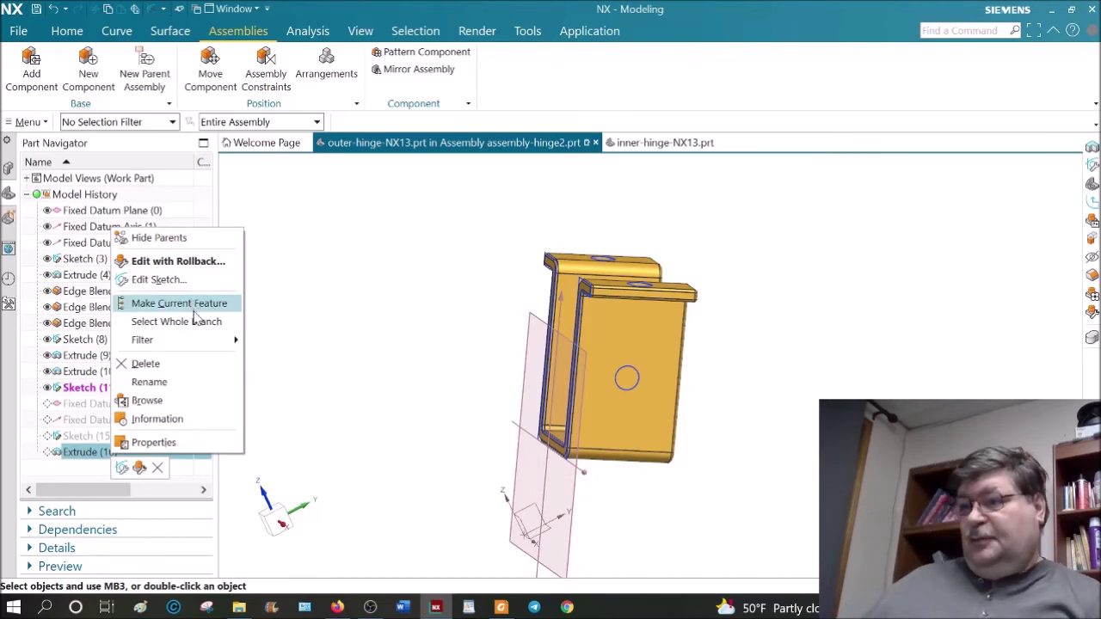
left_click(291, 238)
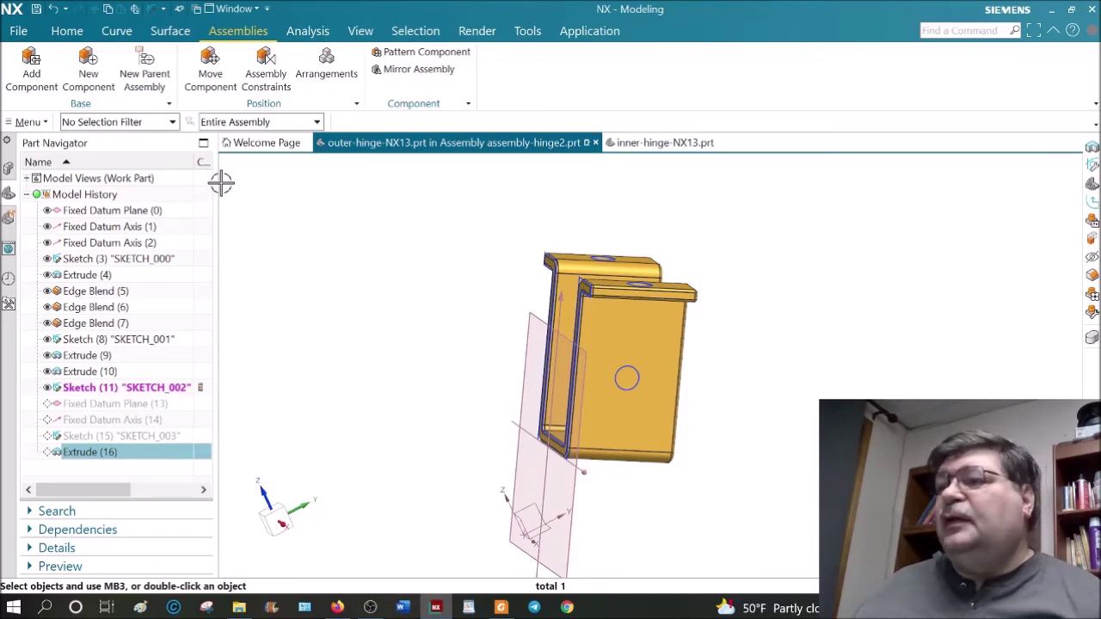
left_click_drag(218, 186, 340, 186)
left_click_drag(209, 162, 259, 165)
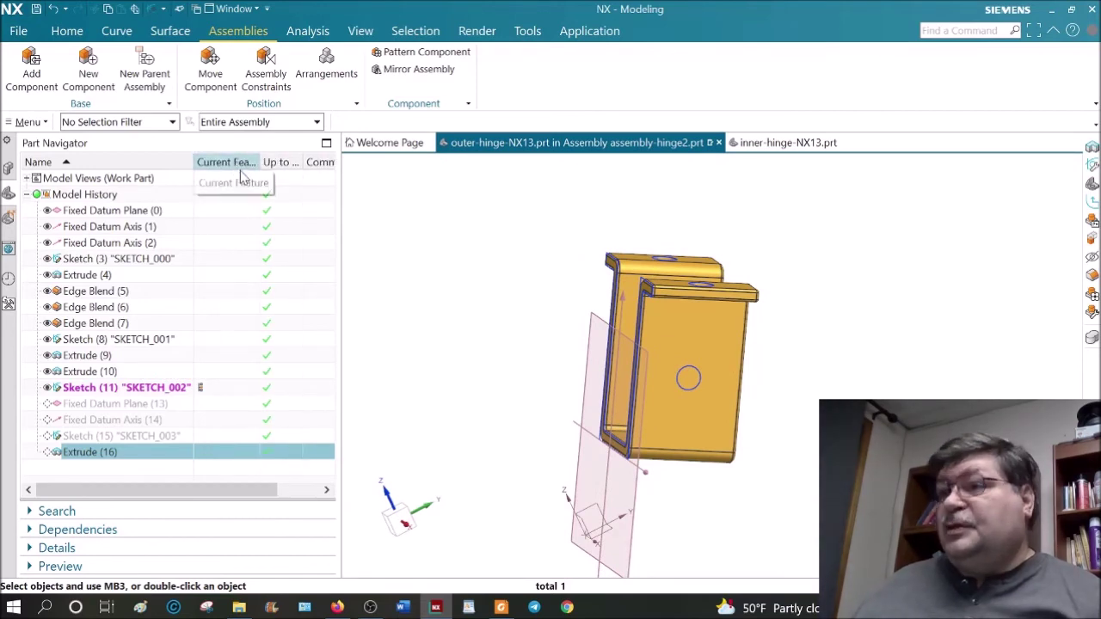
Make the outer hinge's last feature current so the whole feature history is active again.
right_click(229, 164)
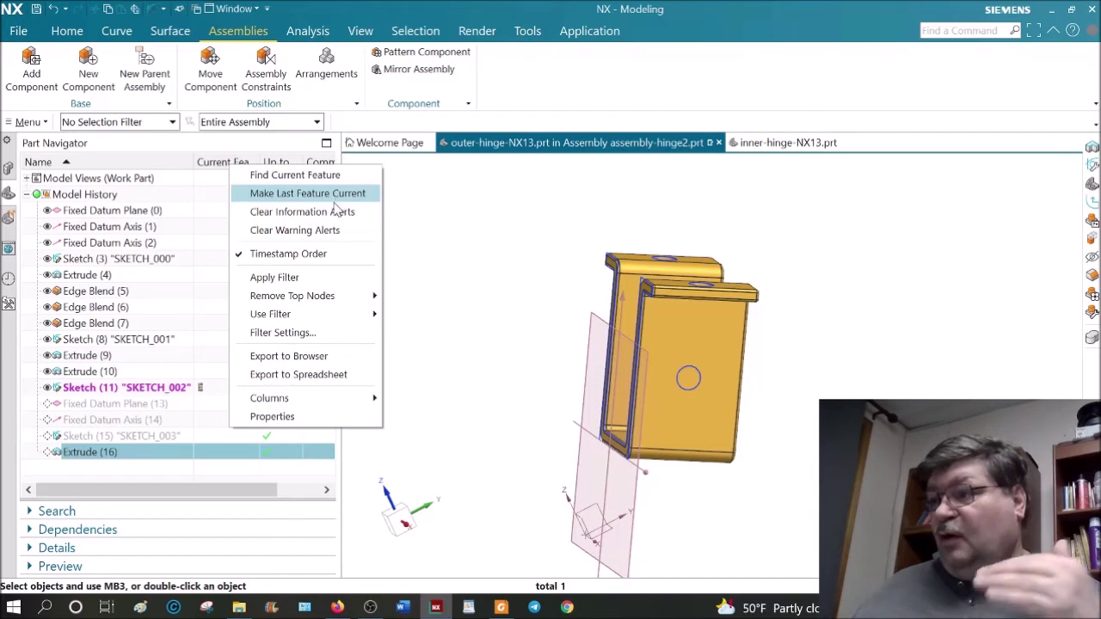
left_click(334, 200)
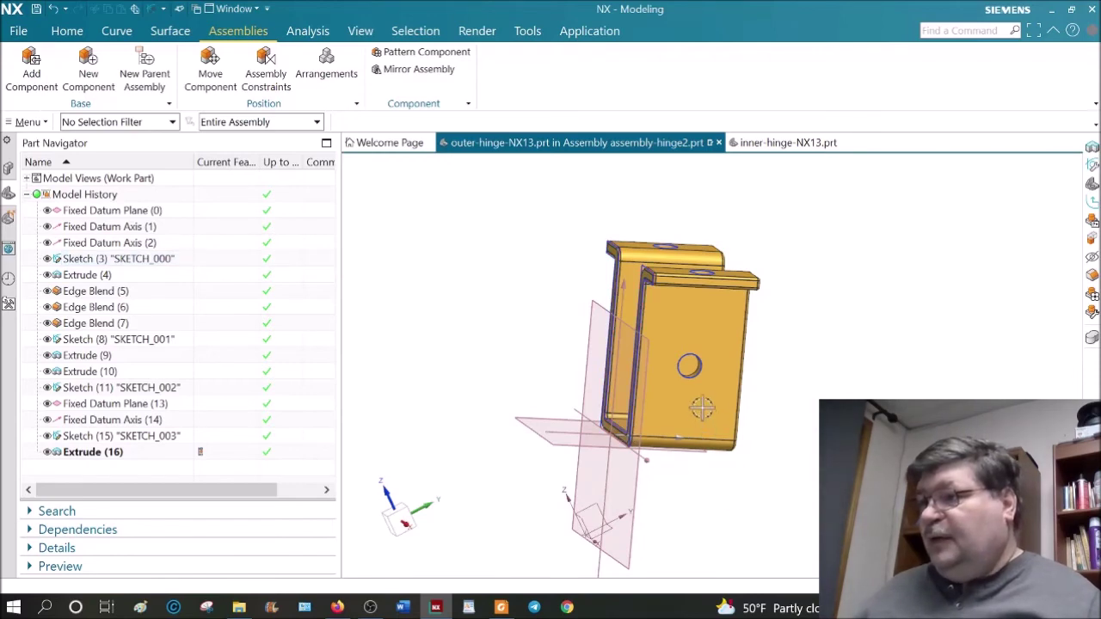
scroll(693, 404, "down", 5)
middle_click_drag(688, 402, 720, 381)
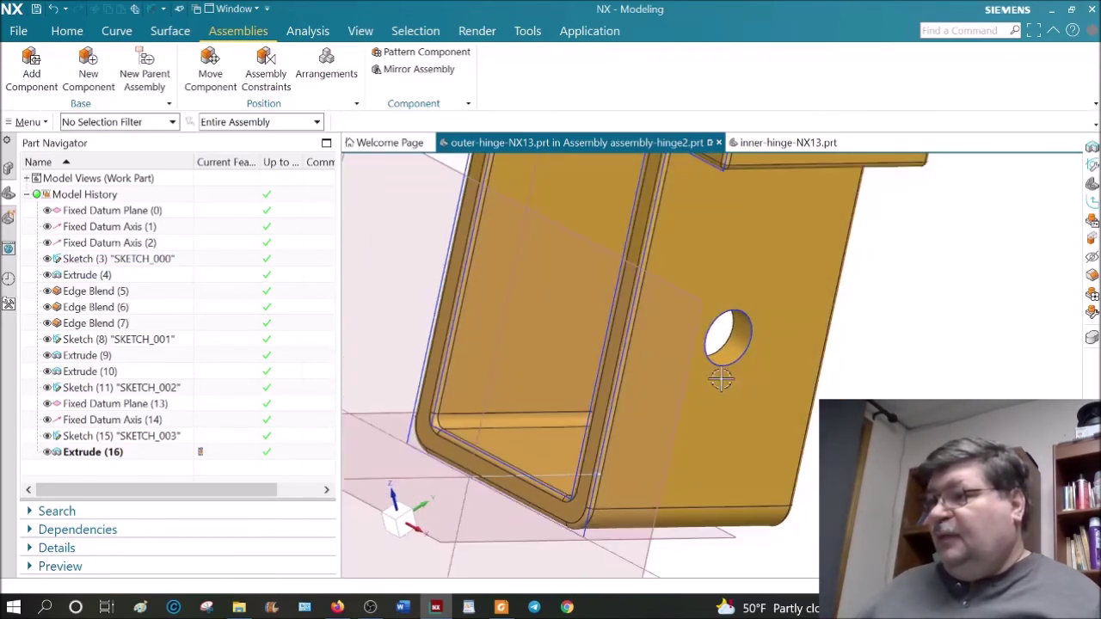
Edit the side hole's subtracting Extrude (16) on the outer hinge and set its end distance to -65 mm.
right_click(736, 346)
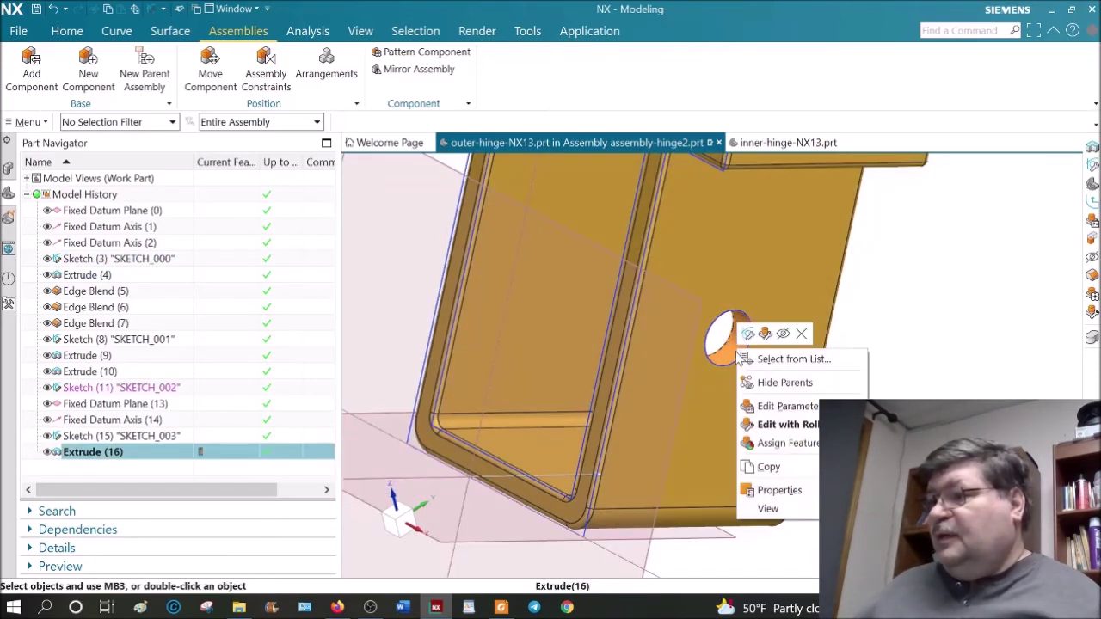
left_click(786, 408)
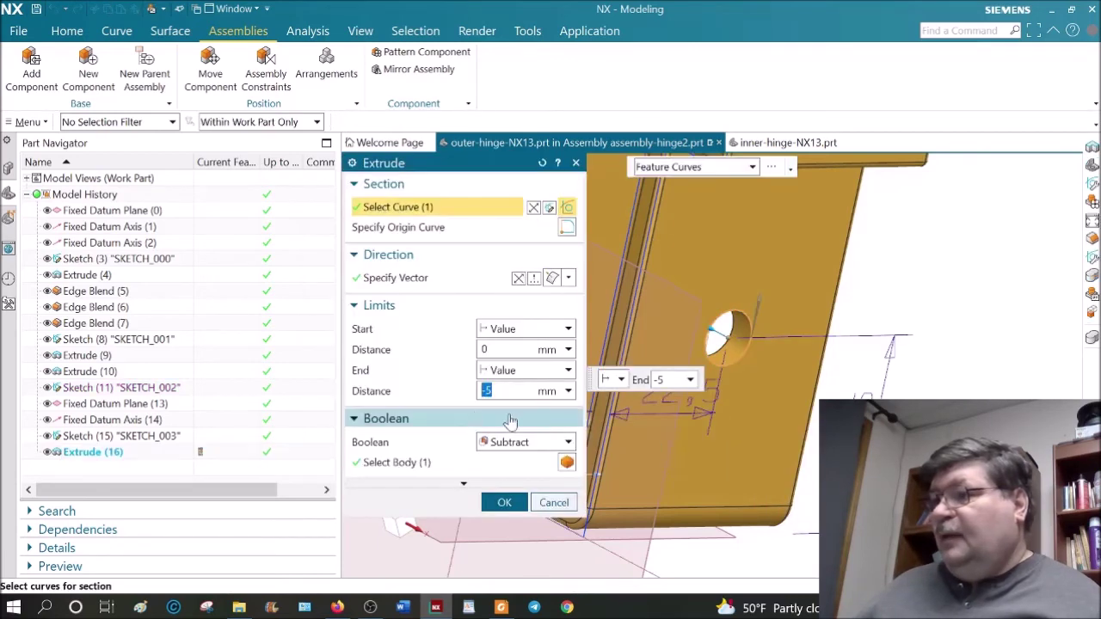
middle_click_drag(659, 464, 734, 491)
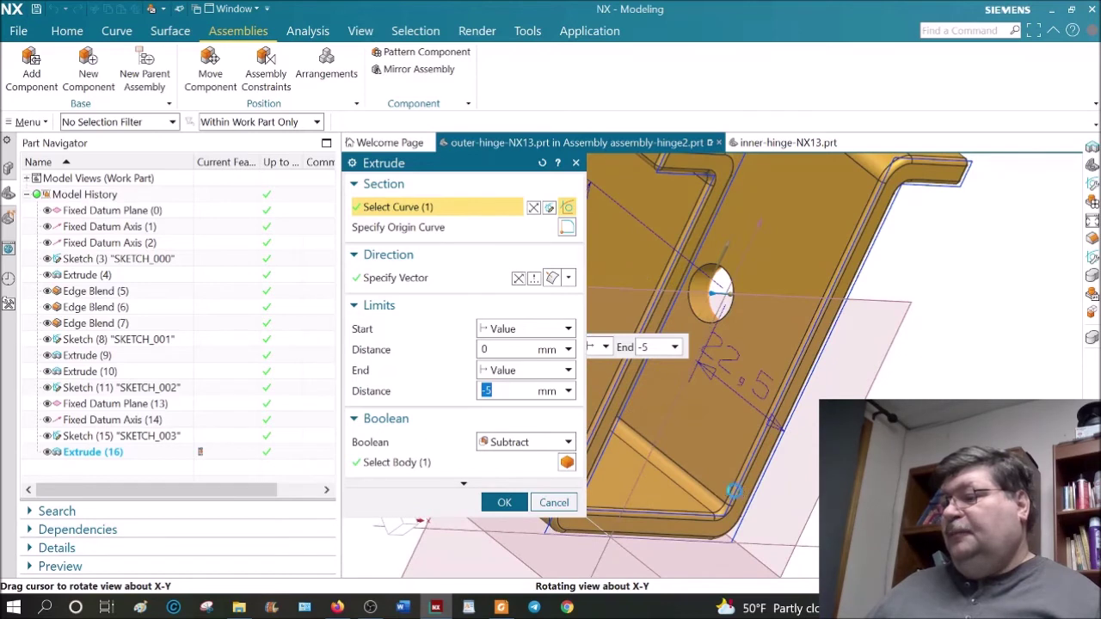
scroll(874, 333, "up", 3)
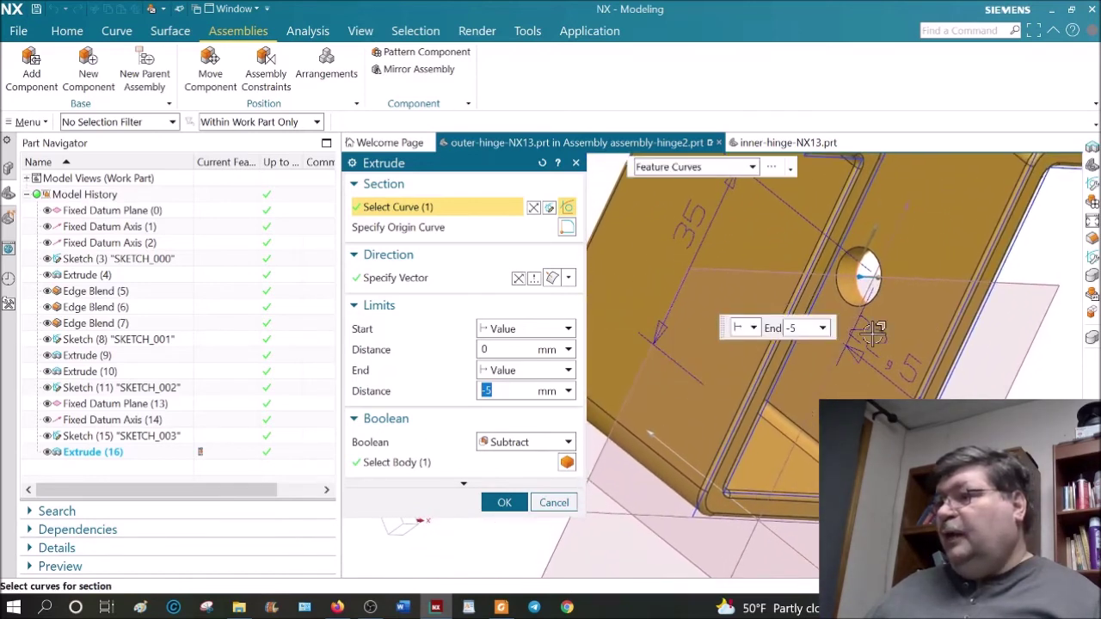
left_click_drag(867, 279, 623, 313)
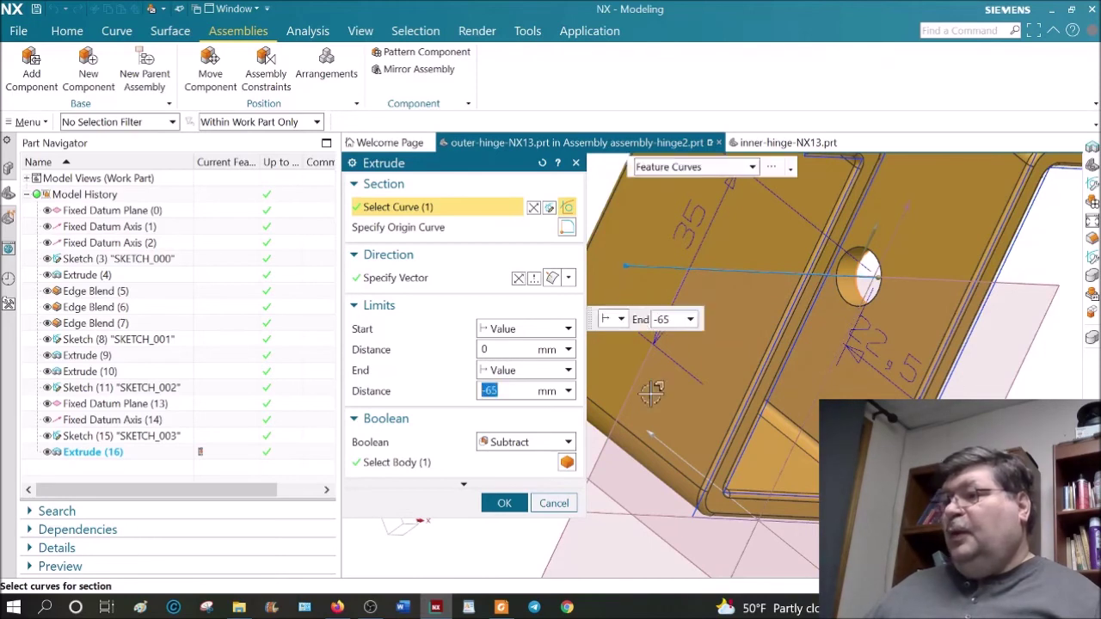
left_click(505, 503)
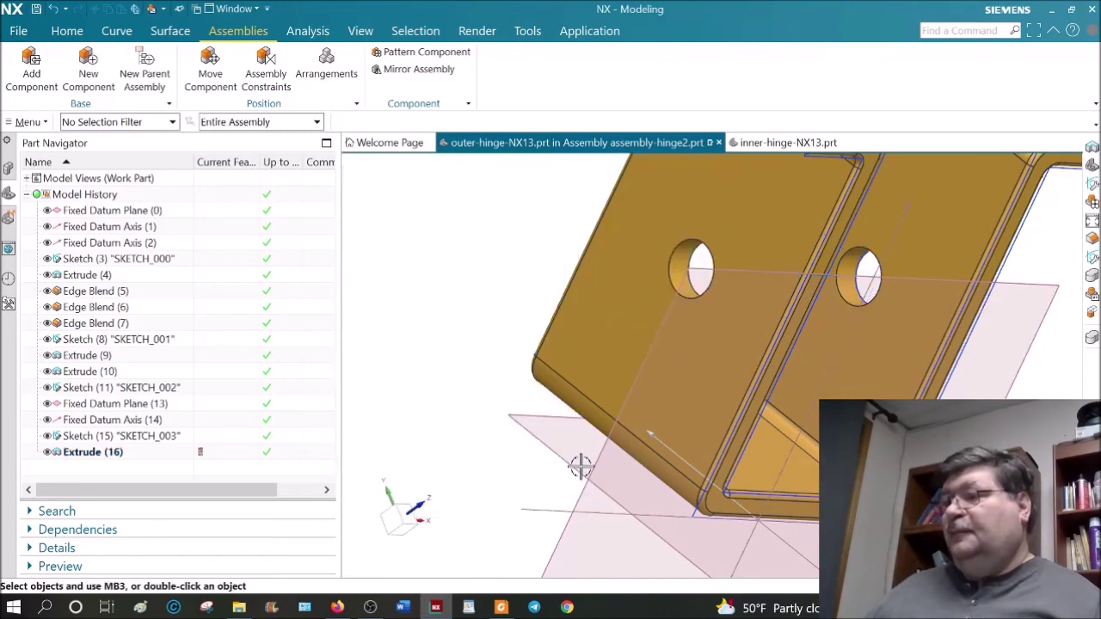
Make assembly-hinge2 the work part and show the hidden inner-hinge-NX13 and pin-hinge-NX13 components.
scroll(580, 466, "down", 3)
middle_click_drag(634, 462, 523, 425)
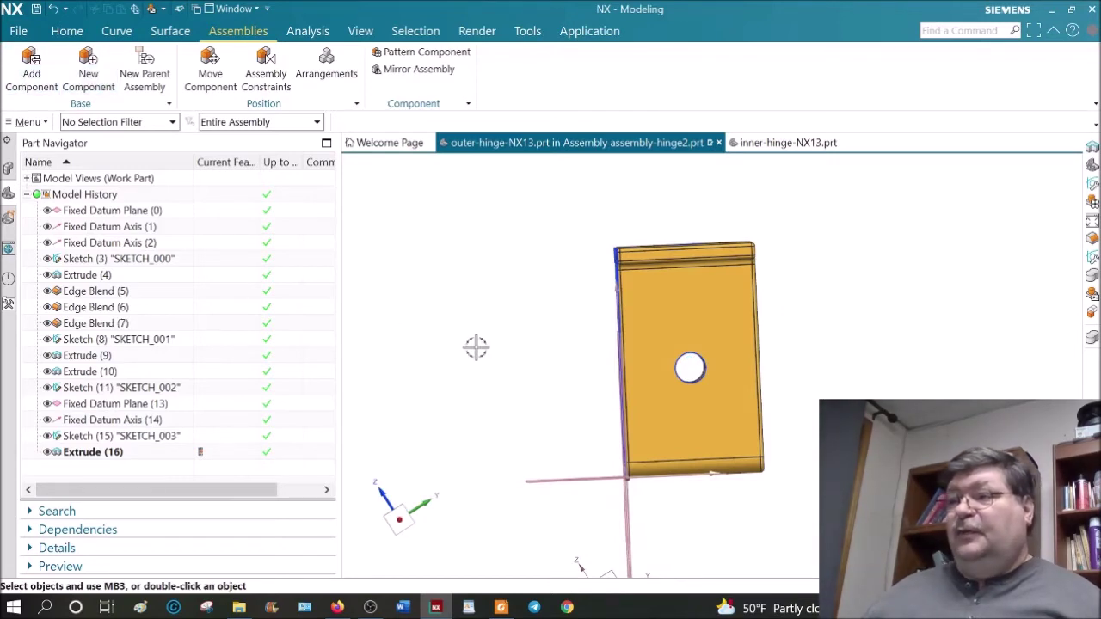
middle_click_drag(480, 342, 430, 362)
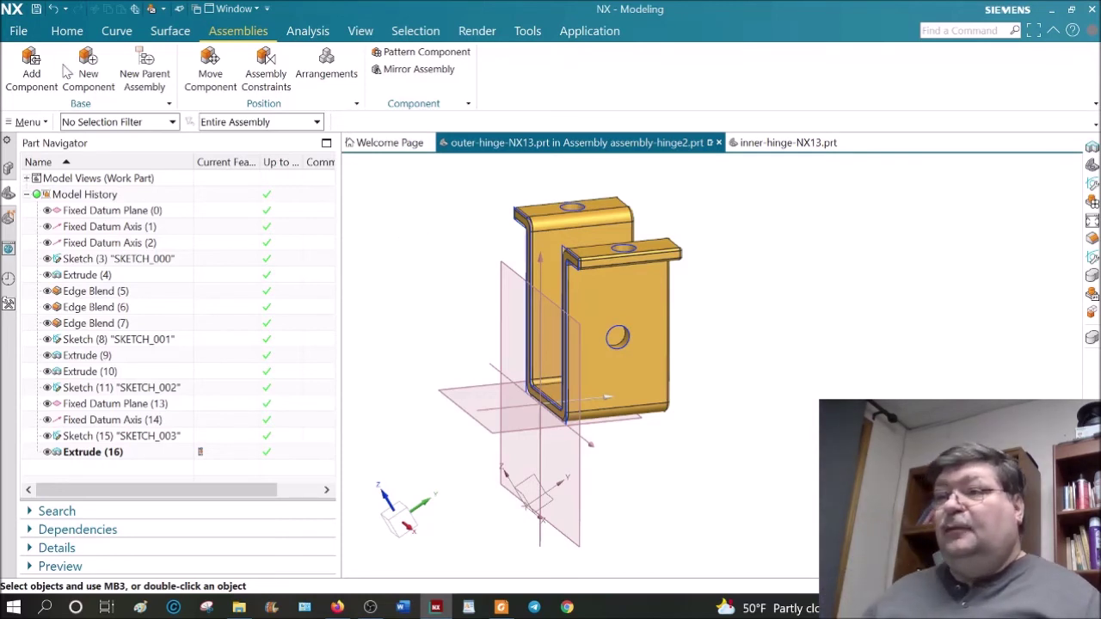
left_click(9, 168)
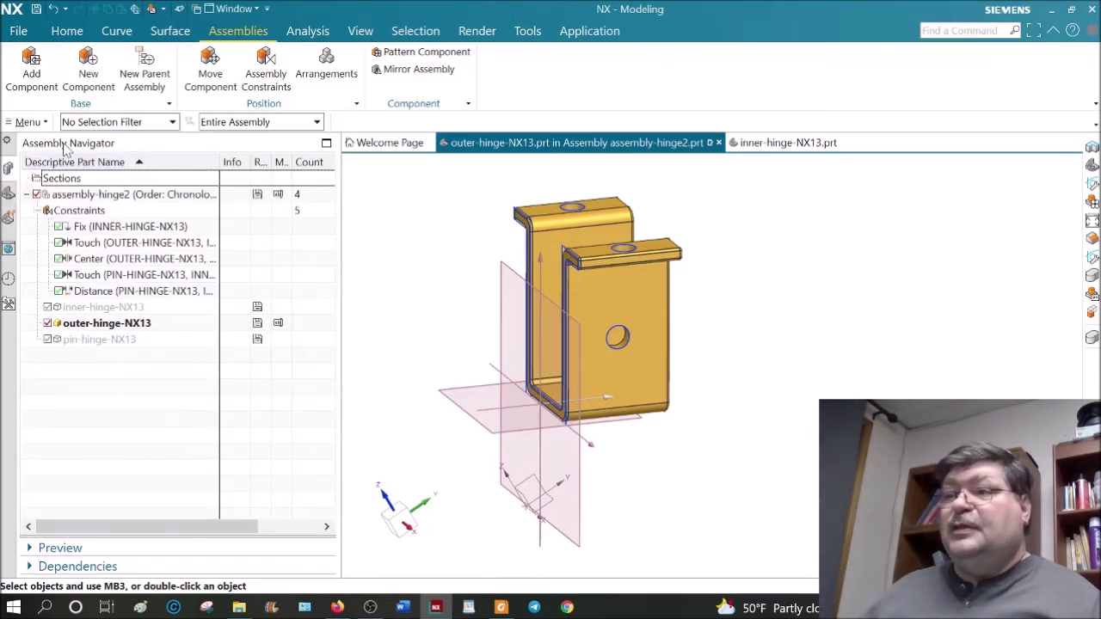
double_click(131, 199)
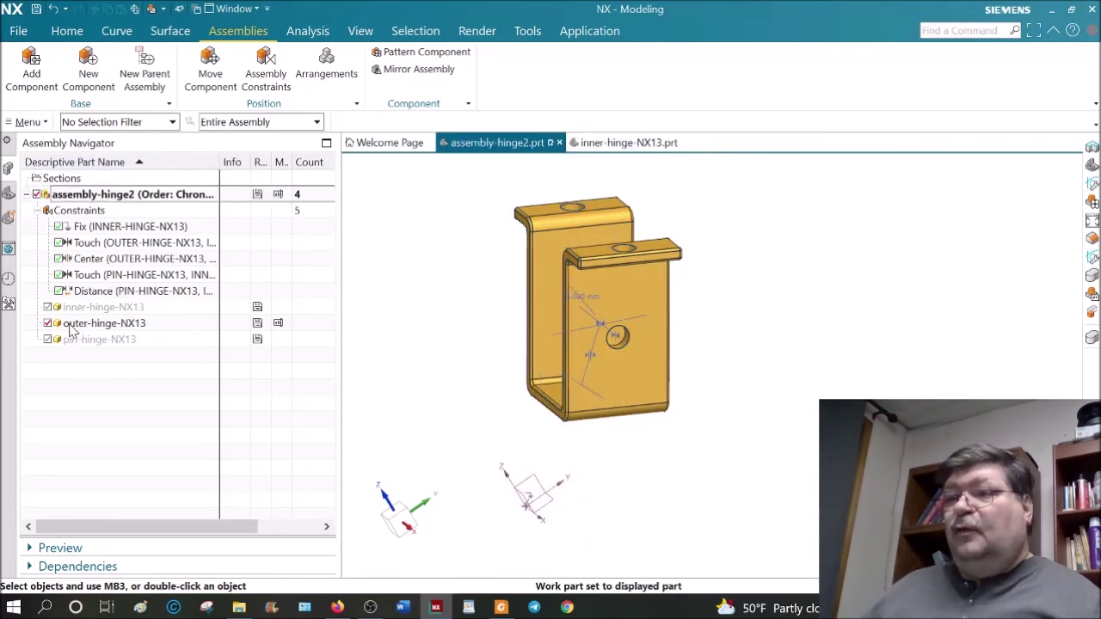
left_click(47, 307)
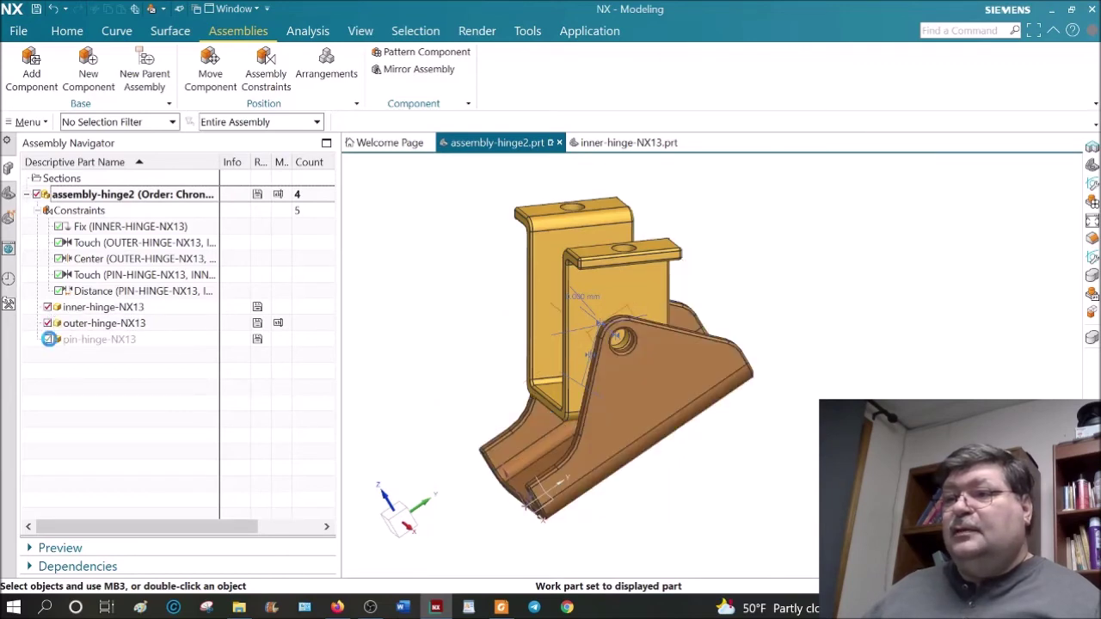
left_click(47, 340)
Make the pin, pin-hinge-NX13, the work part and display its feature history.
middle_click_drag(432, 430, 470, 430)
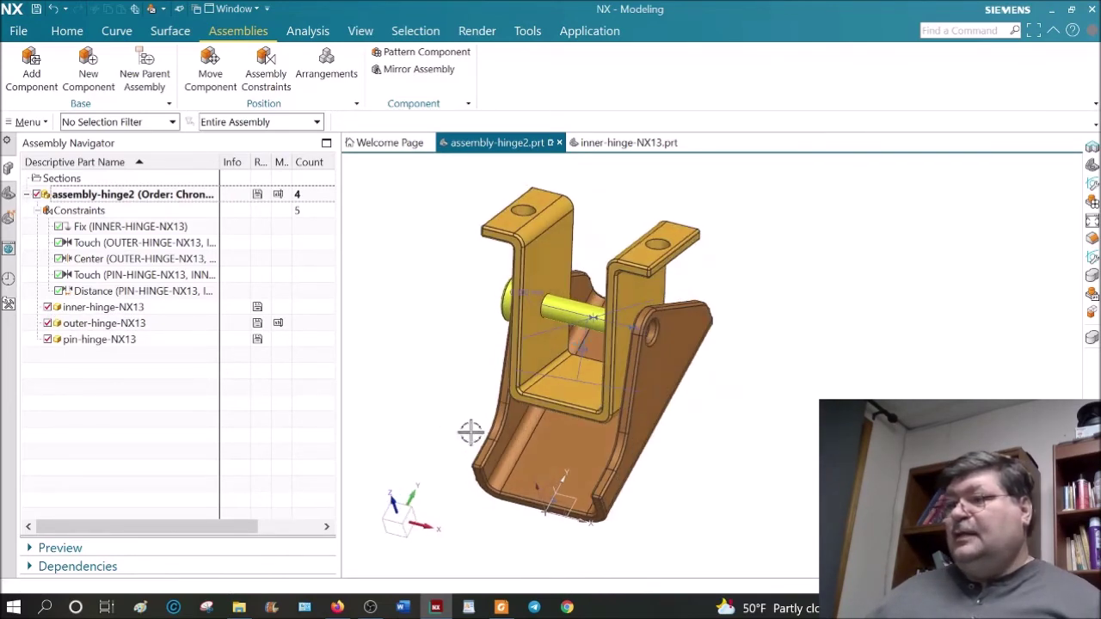
double_click(573, 301)
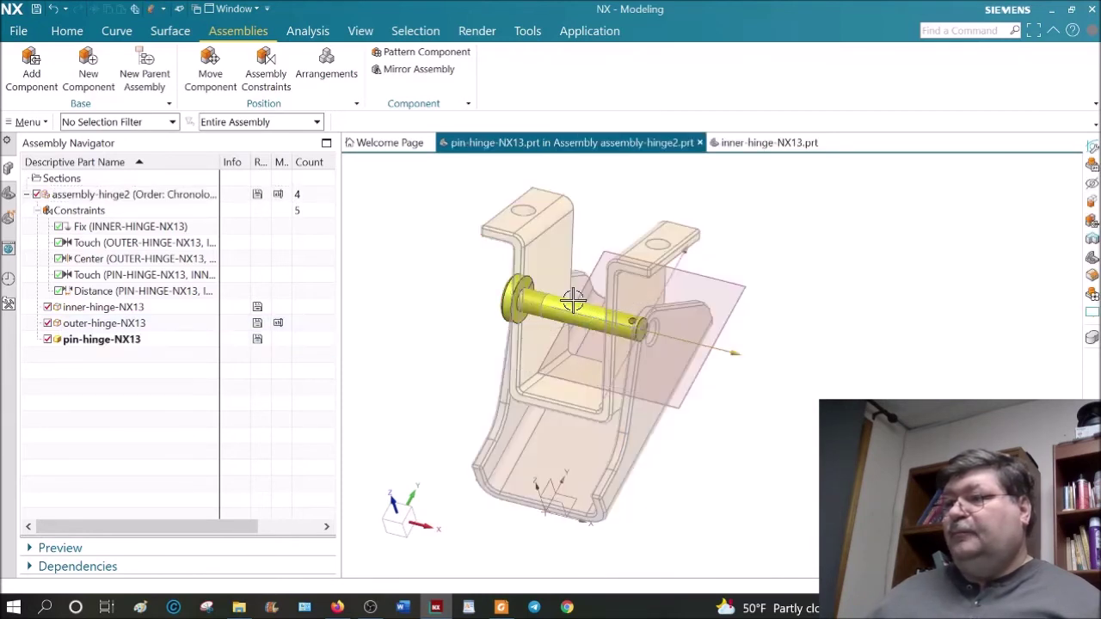
left_click(9, 193)
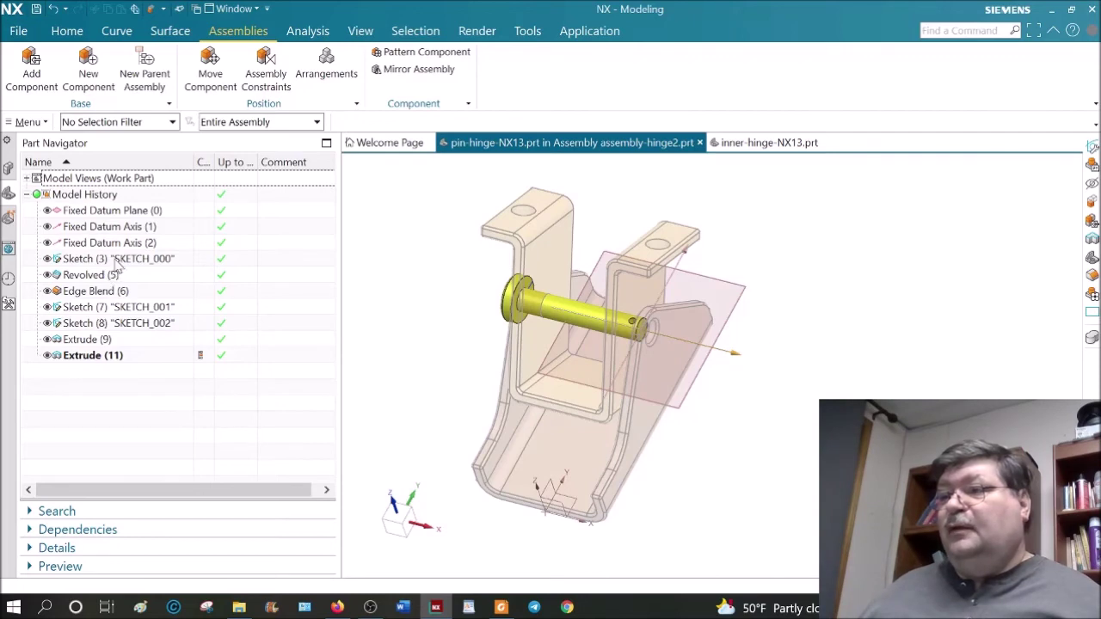
double_click(116, 262)
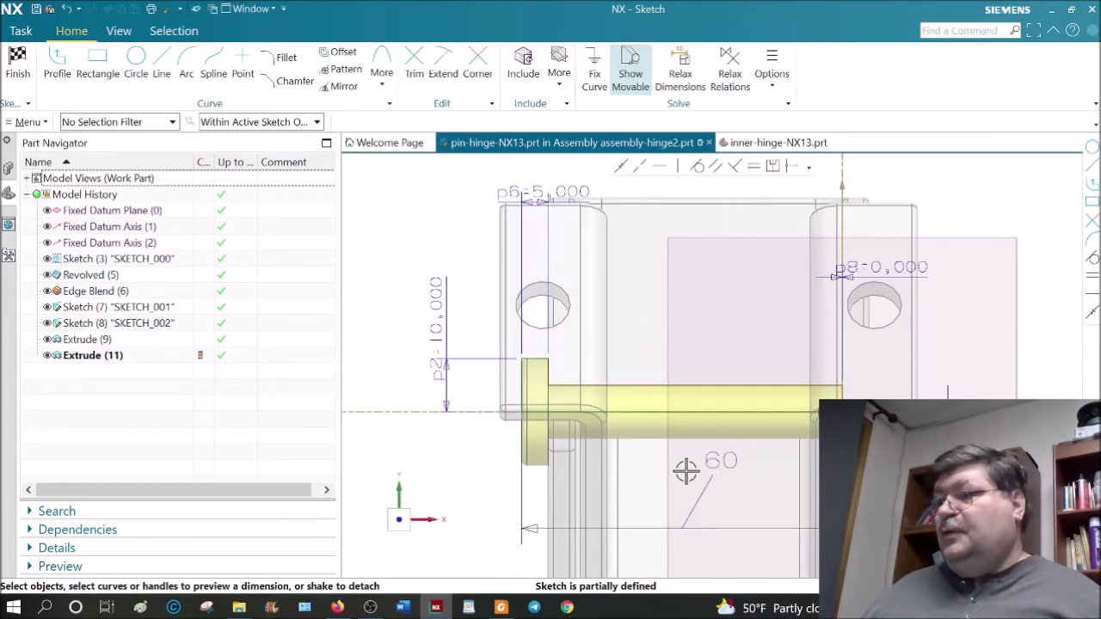
left_click(10, 169)
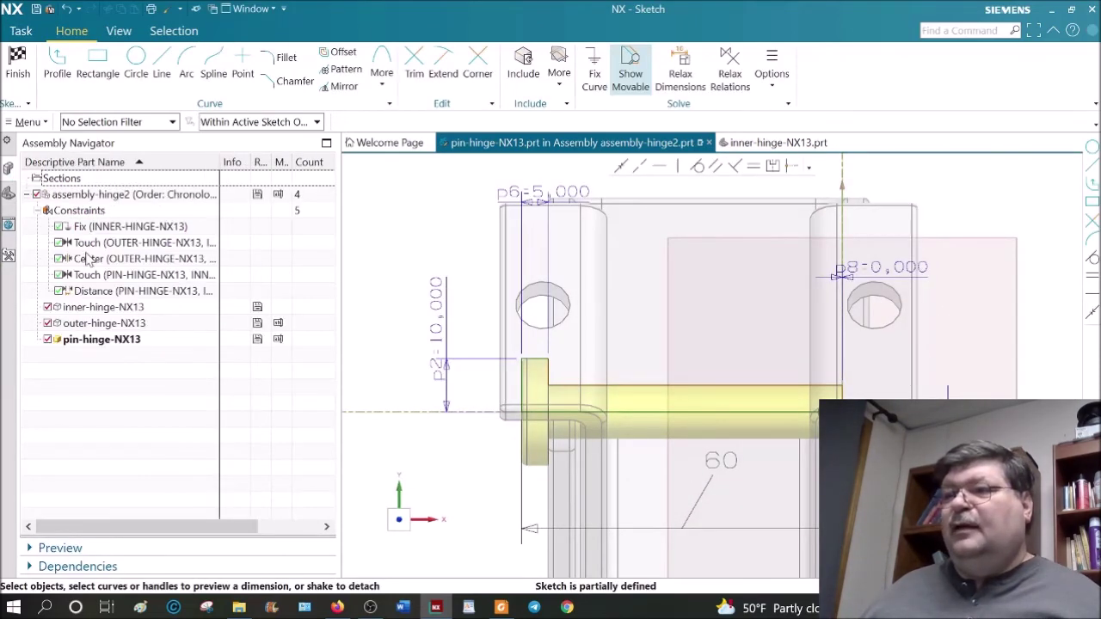
left_click(17, 64)
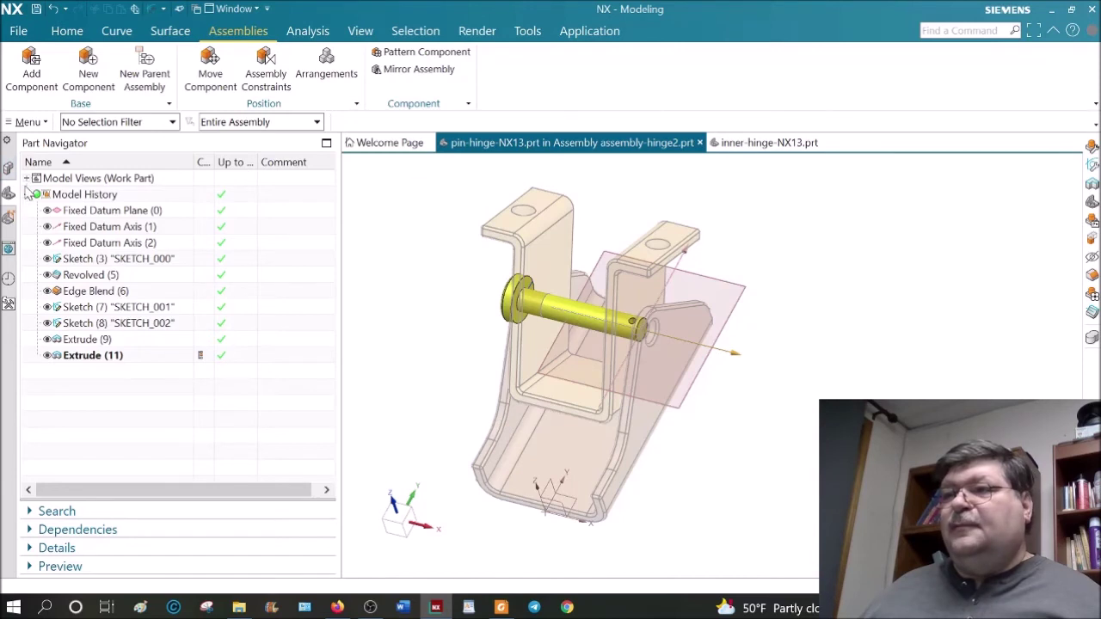
Hide the inner-hinge-NX13 and outer-hinge-NX13 components so that only the pin is shown.
left_click(9, 169)
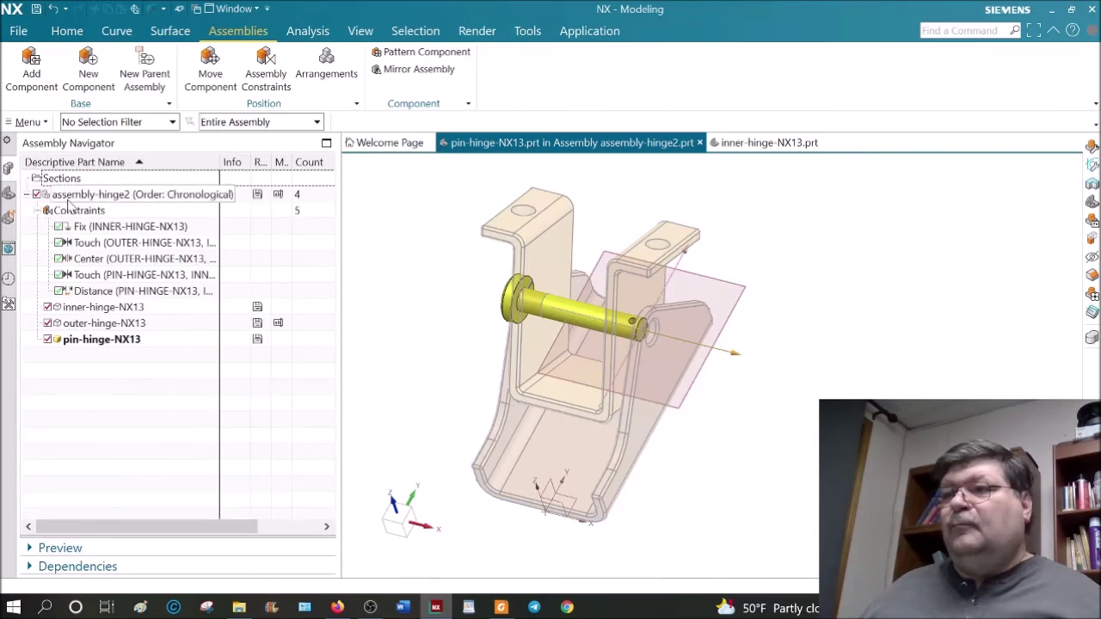
left_click(48, 308)
left_click(48, 324)
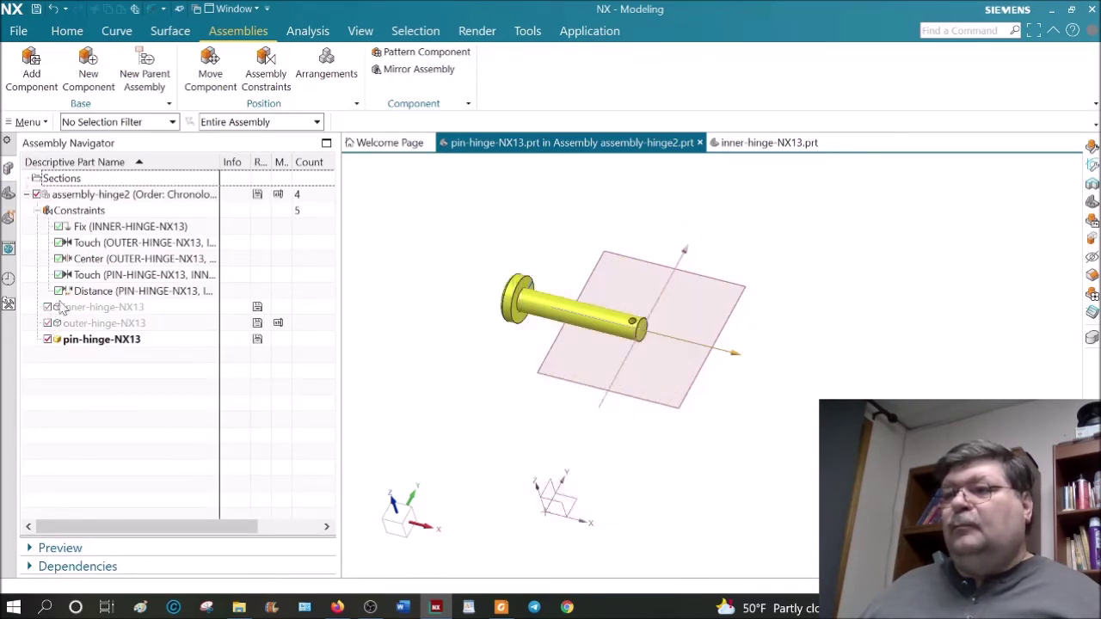
Edit the pin's profile sketch, SKETCH_000, and set the pin's overall length to 70 mm.
left_click(8, 193)
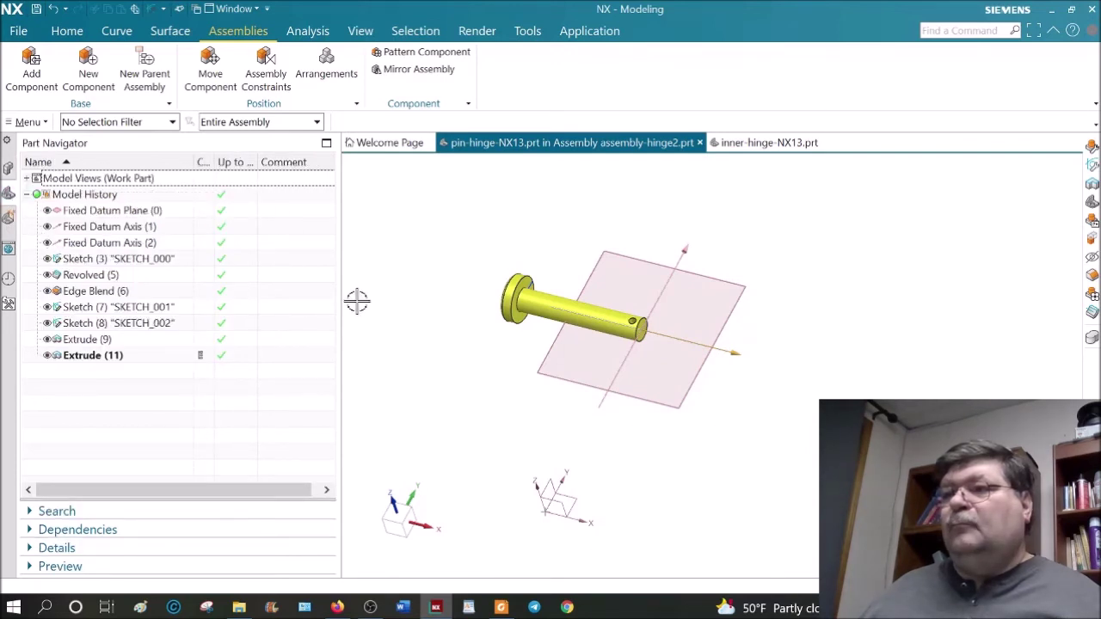
double_click(525, 316)
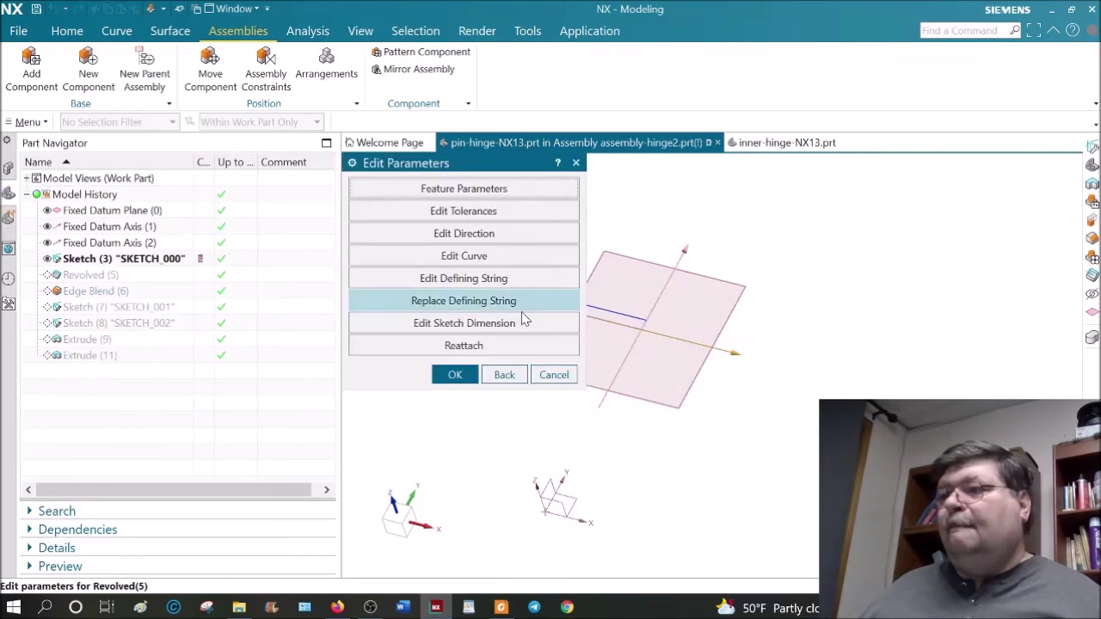
left_click(554, 375)
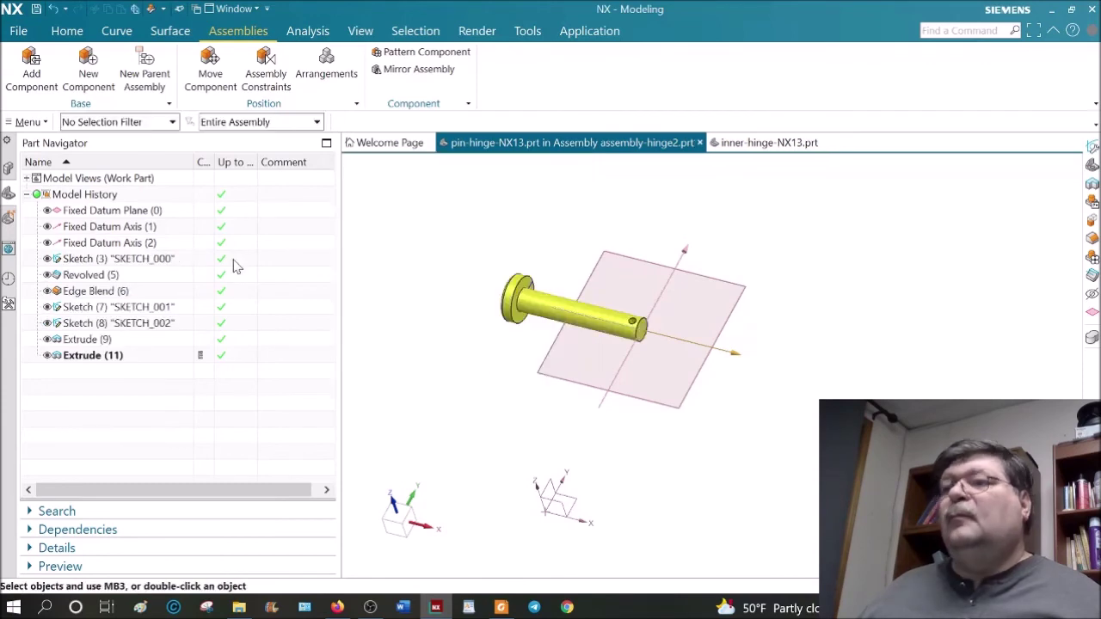
double_click(107, 260)
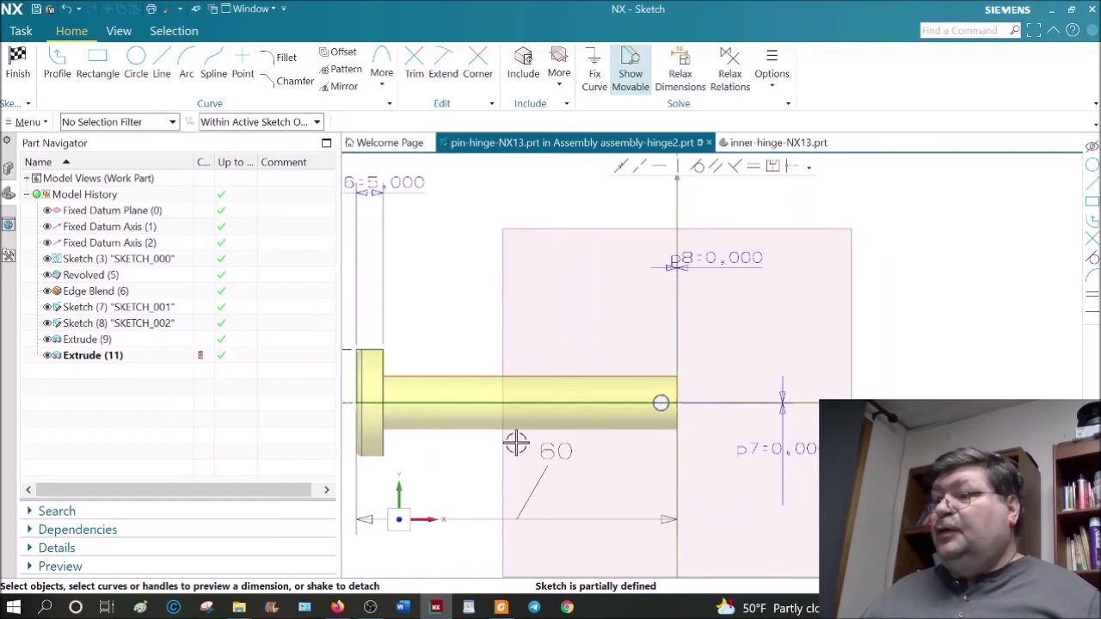
double_click(534, 480)
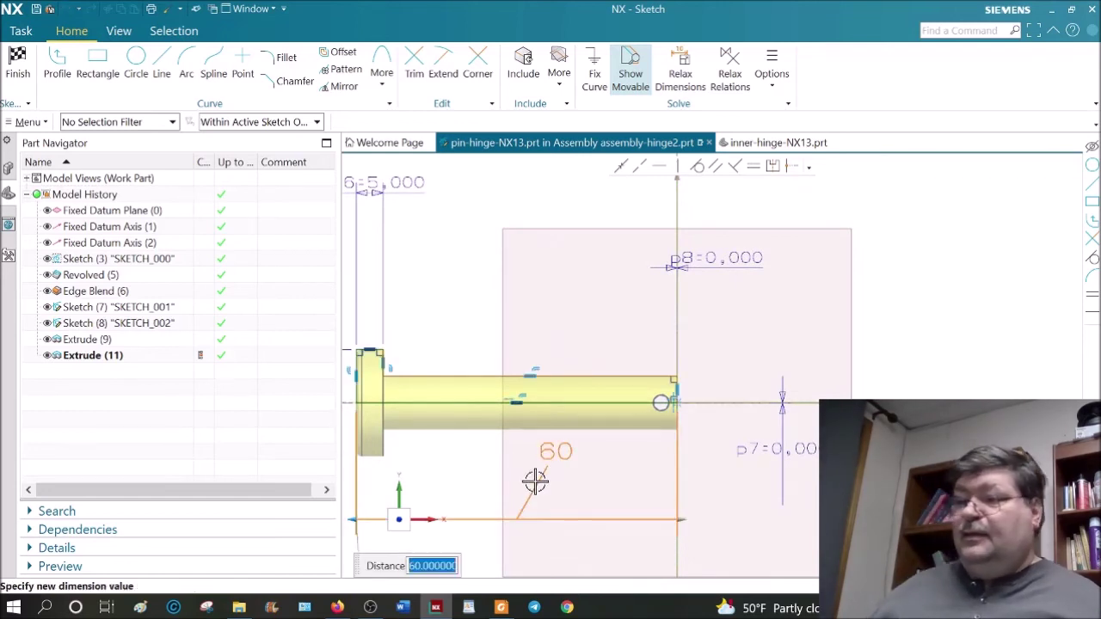
type("7")
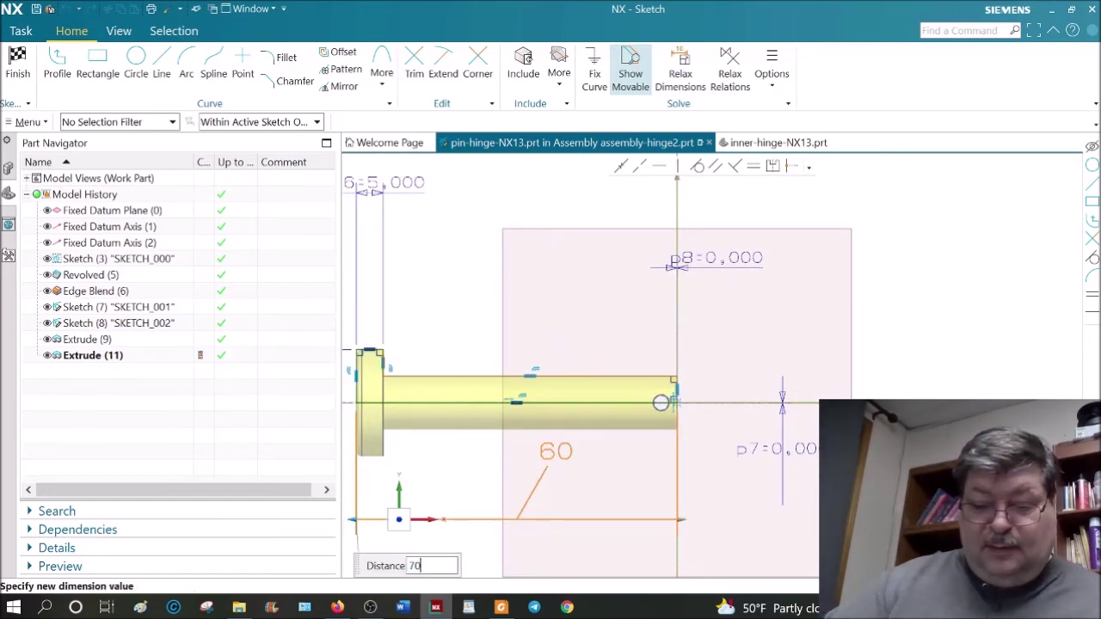
type("0")
key("Return")
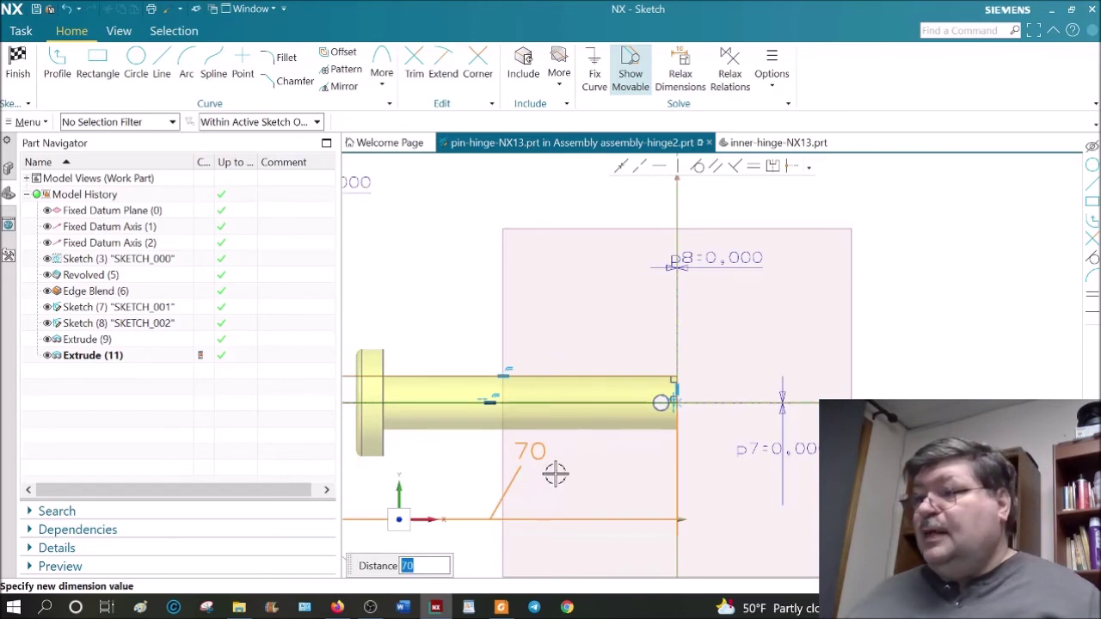
key("Escape")
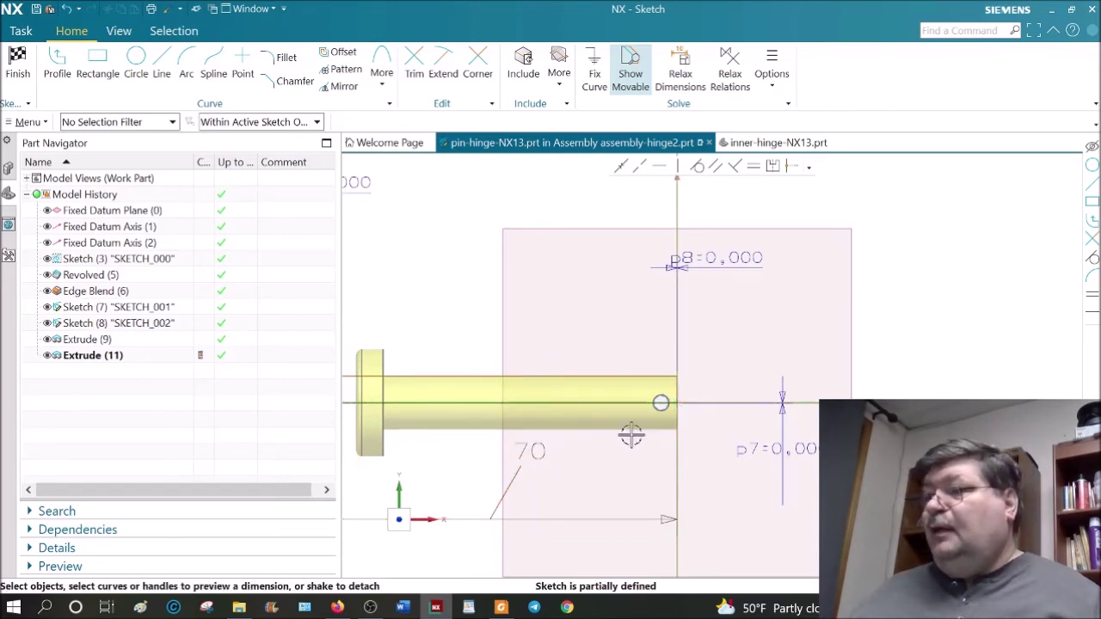
Dimension the pin shaft's outer line 5 mm from the horizontal sketch axis and finish the sketch.
scroll(631, 436, "down", 2)
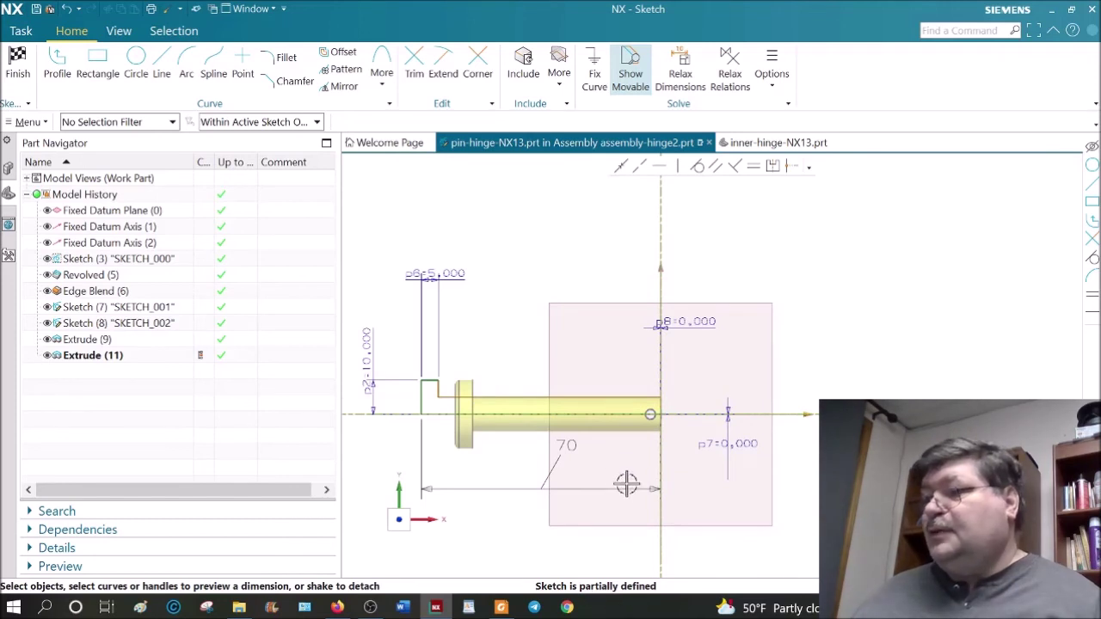
scroll(608, 419, "up", 3)
left_click(604, 406)
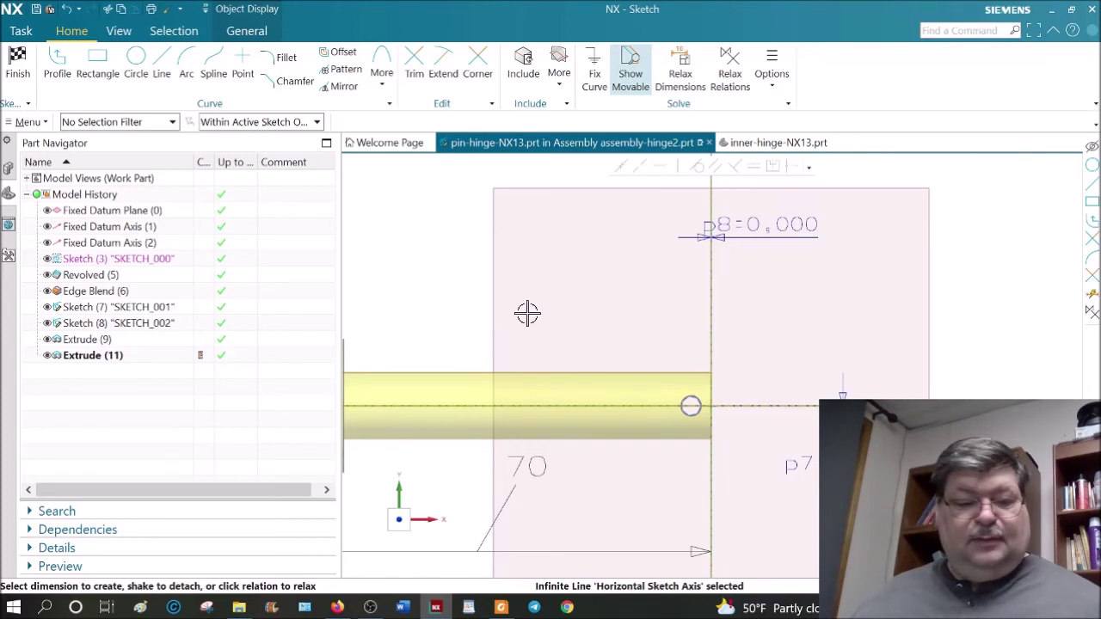
key("Escape")
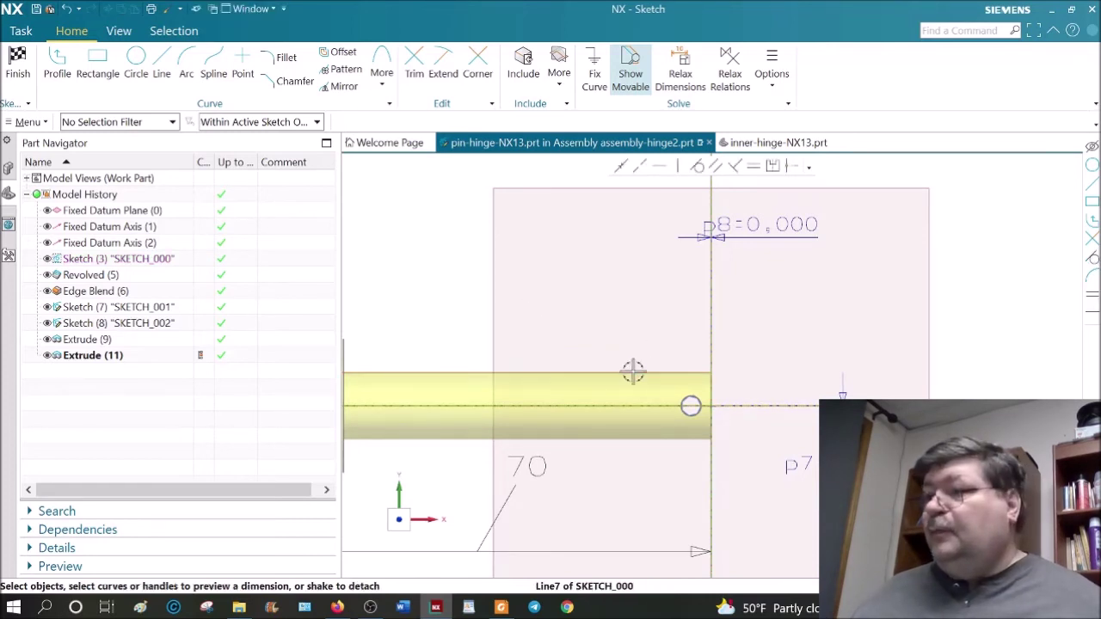
left_click(631, 372)
left_click(631, 405)
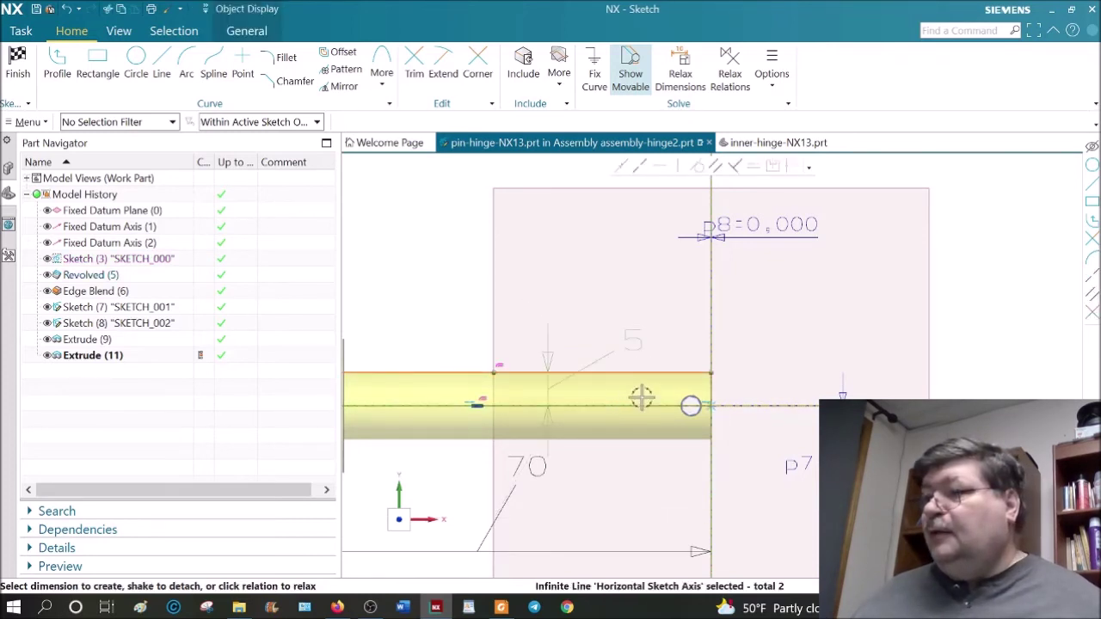
key("d")
left_click(629, 338)
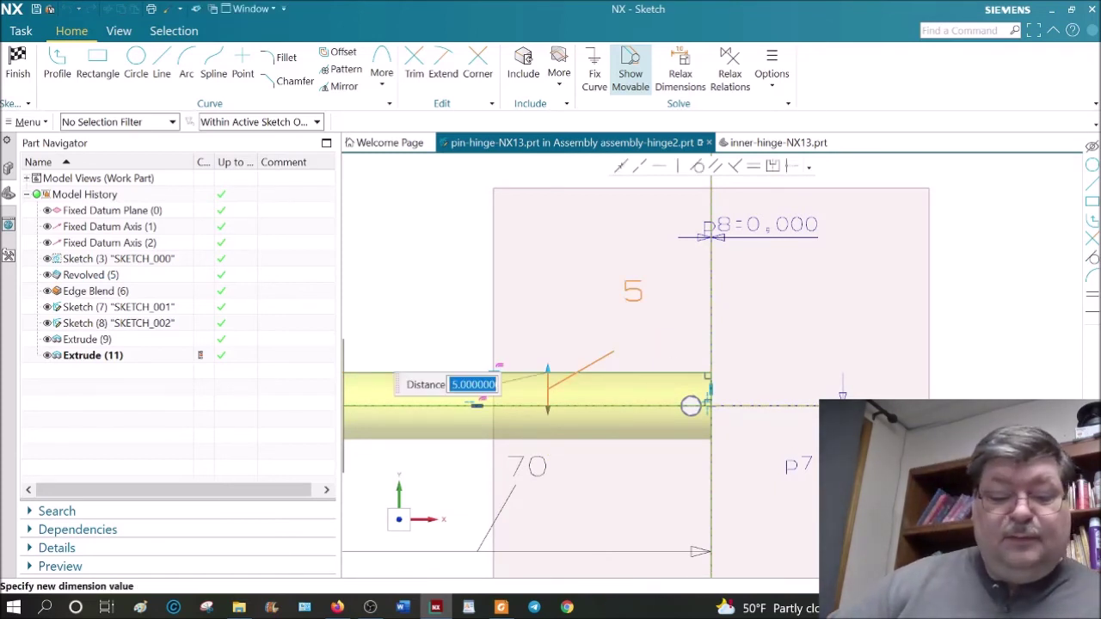
type("5")
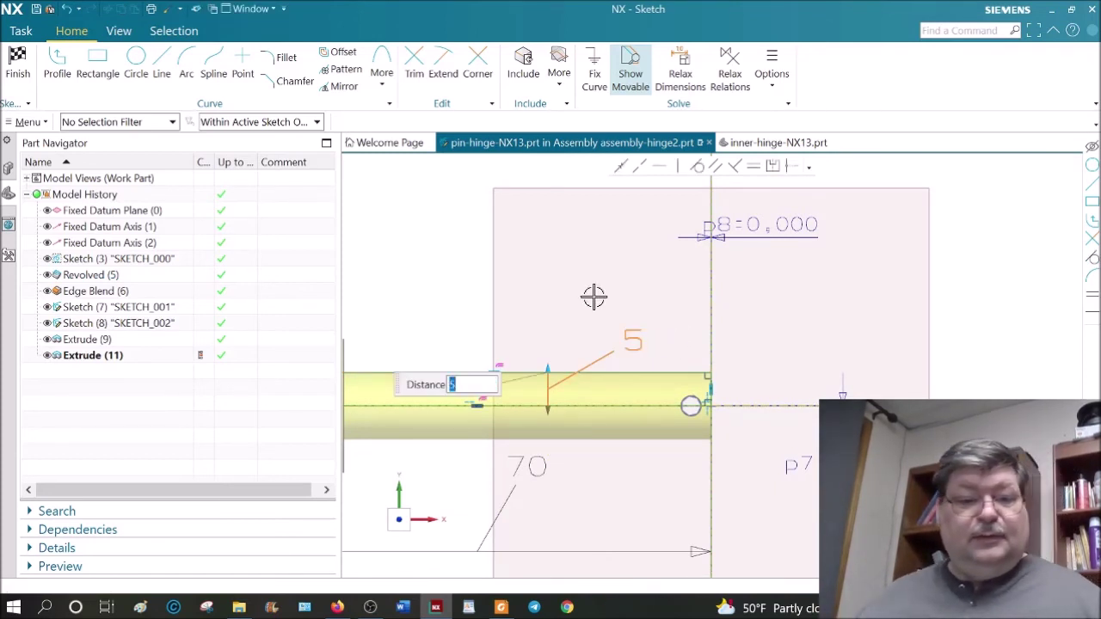
scroll(469, 295, "down", 2)
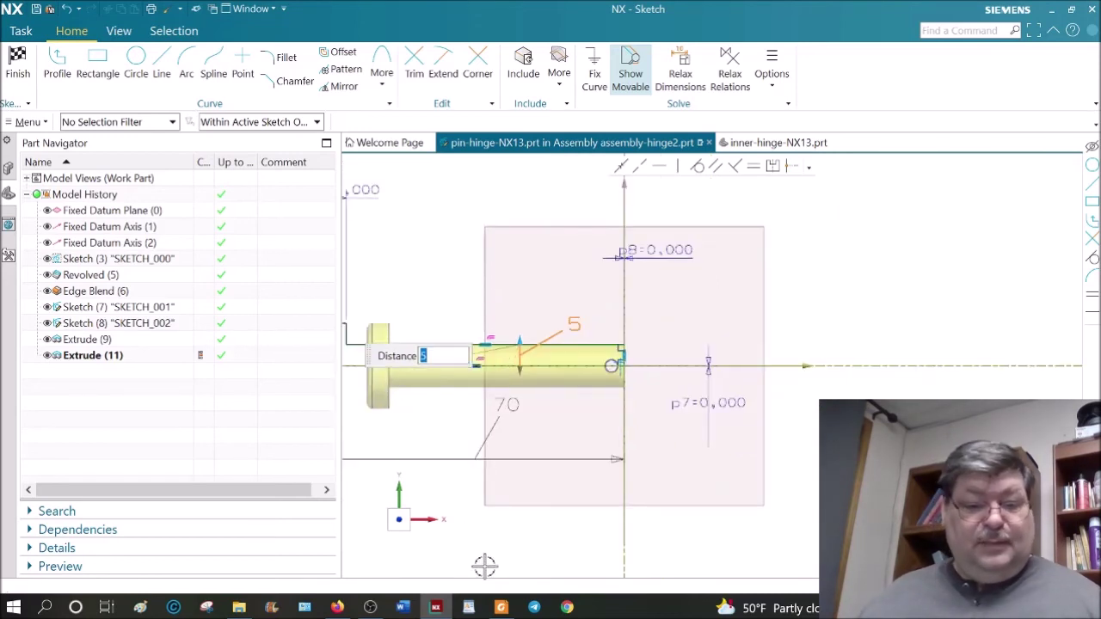
key("Return")
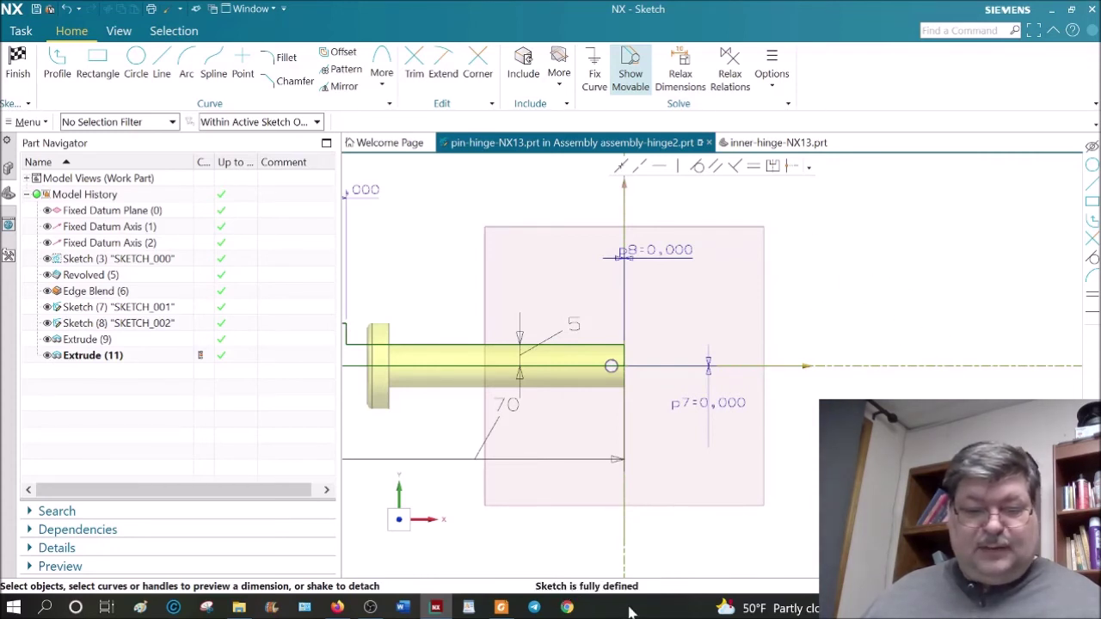
left_click(17, 65)
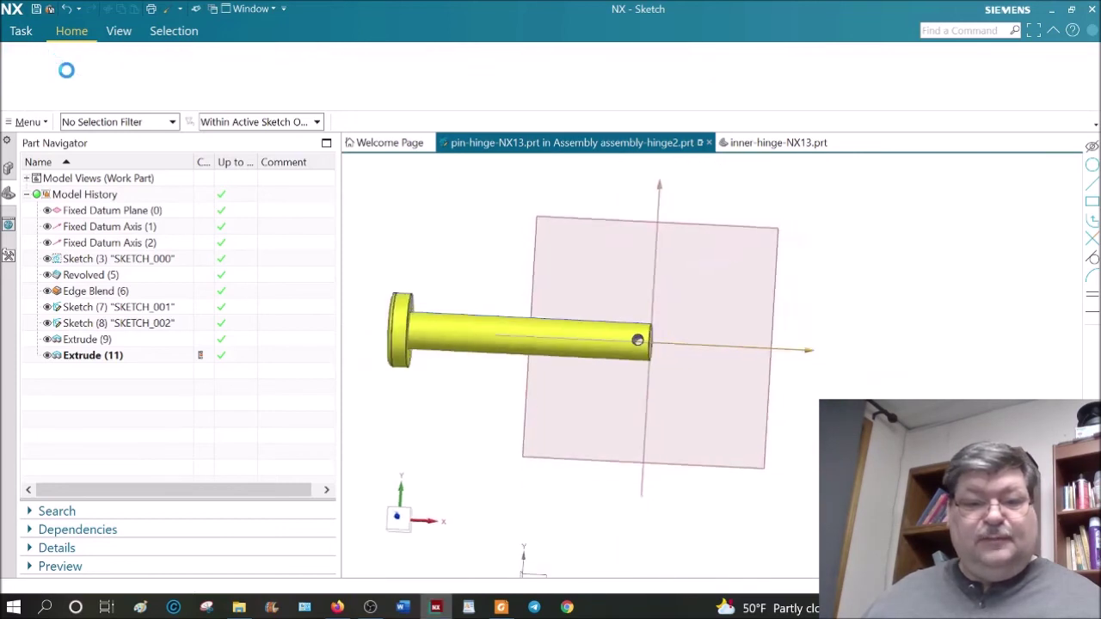
Show the inner-hinge-NX13 and outer-hinge-NX13 components and make assembly-hinge2 the work part.
left_click(11, 168)
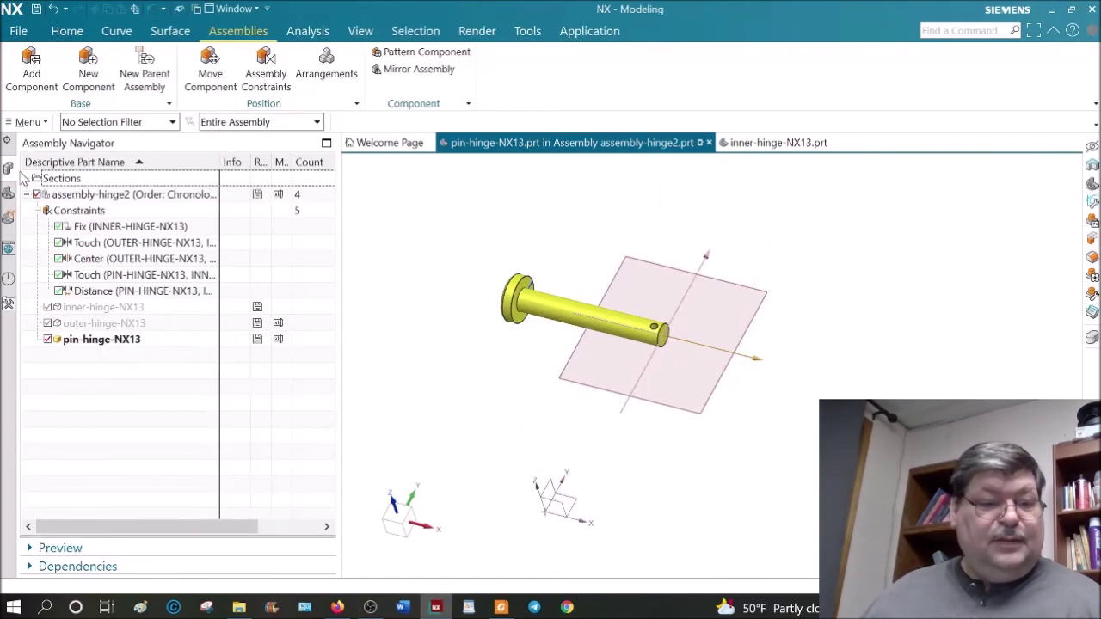
left_click(54, 307)
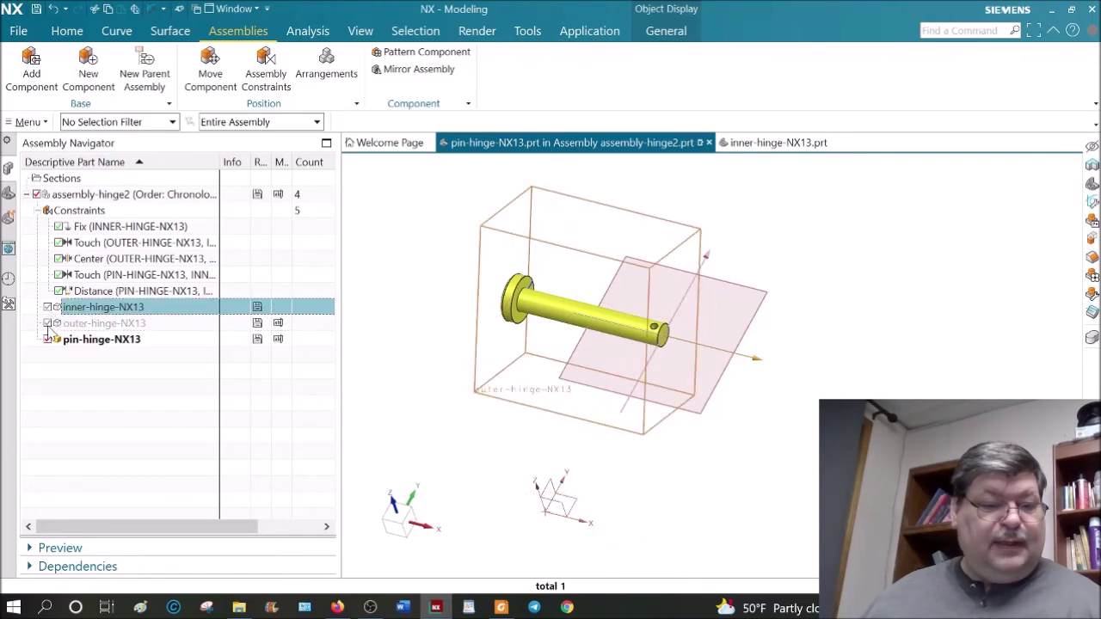
left_click(48, 324)
left_click(48, 307)
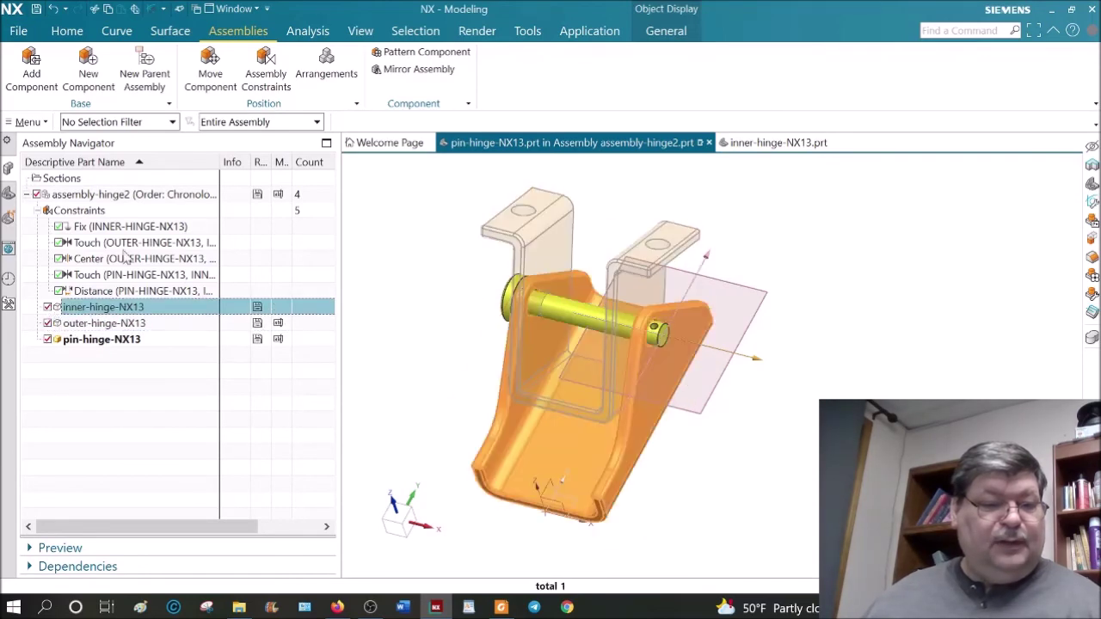
double_click(102, 196)
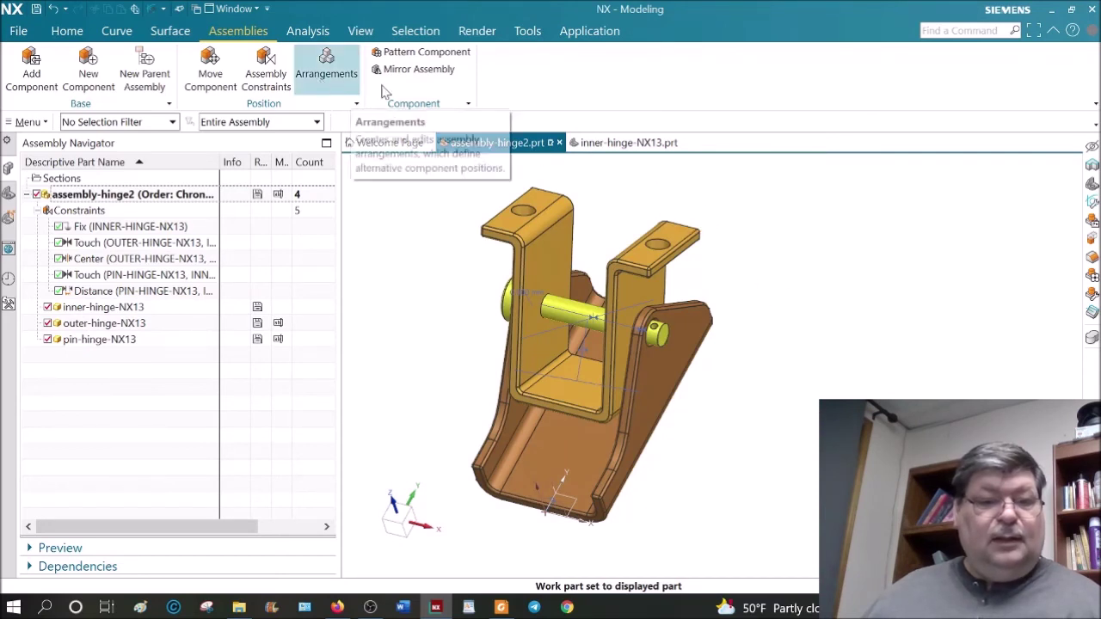
Start a dynamic Move Component on outer-hinge-NX13 and relocate only its handles to the centre of the pin's end face.
right_click(804, 253)
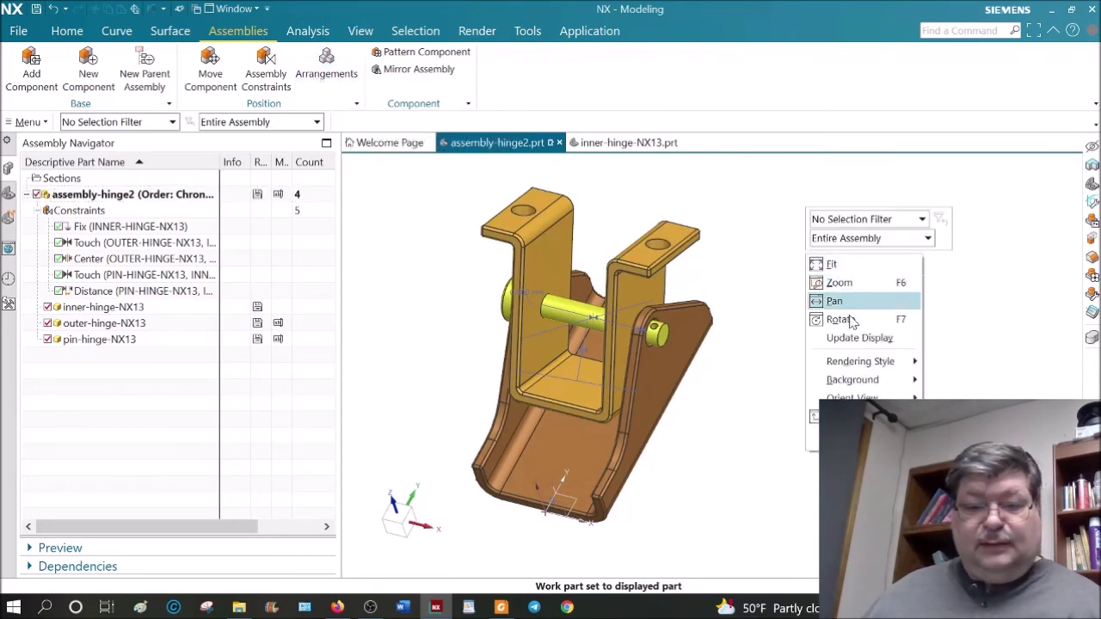
left_click(979, 397)
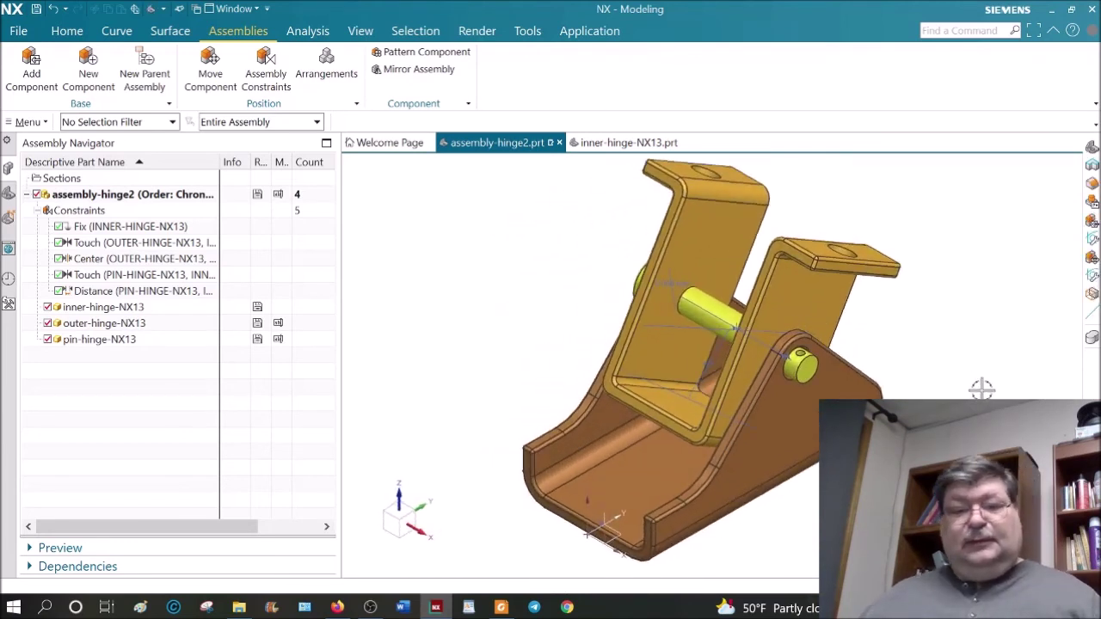
left_click(212, 75)
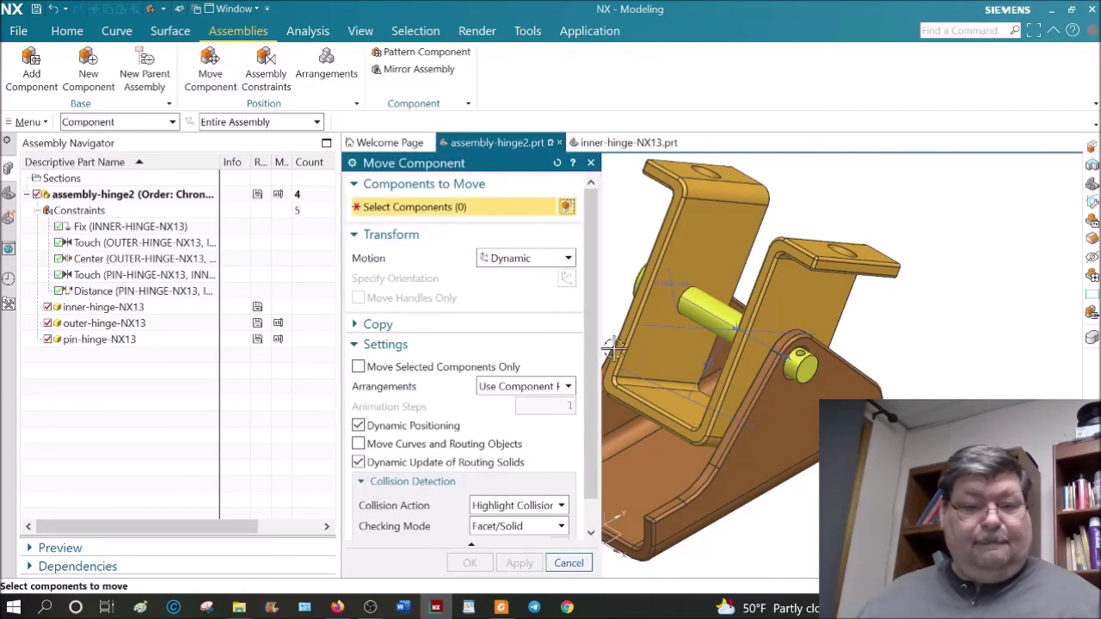
left_click(692, 278)
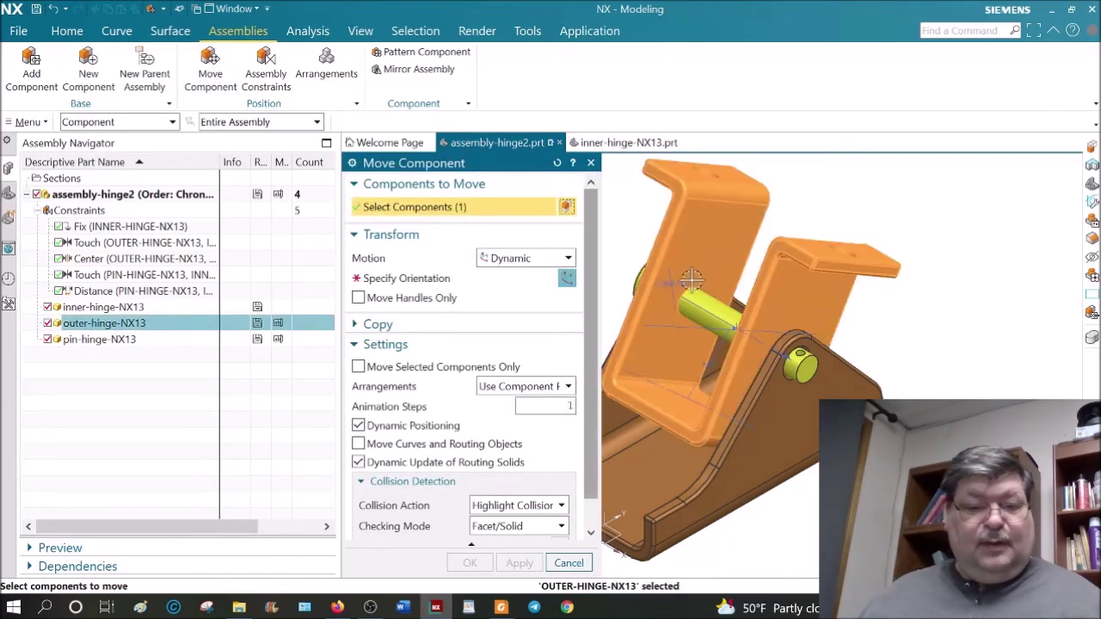
left_click(568, 280)
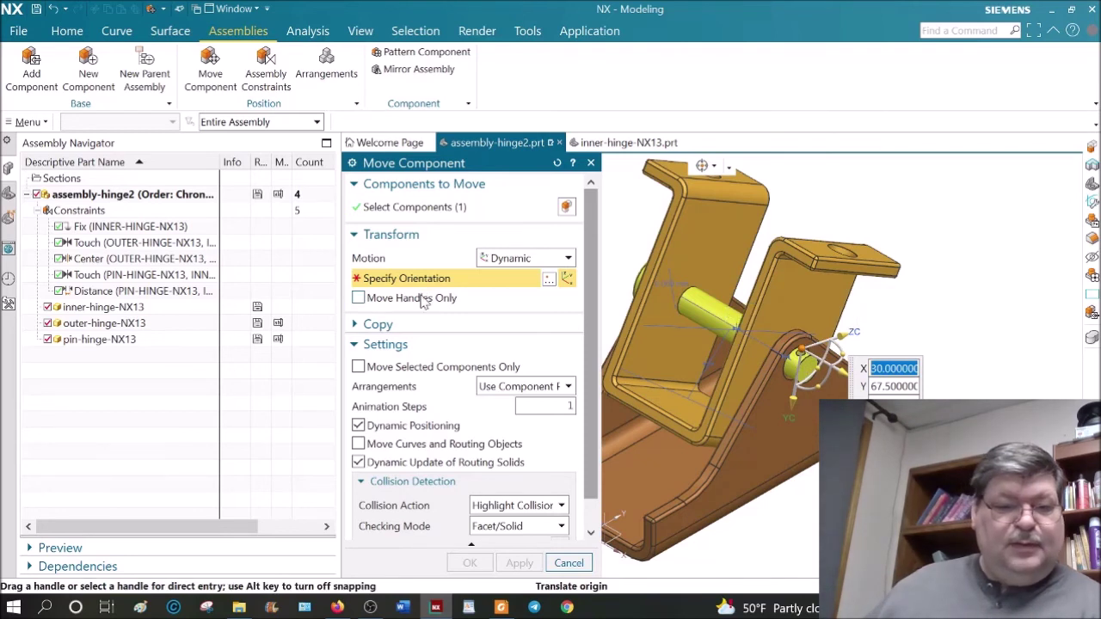
left_click(357, 297)
left_click_drag(800, 347, 802, 368)
left_click(359, 298)
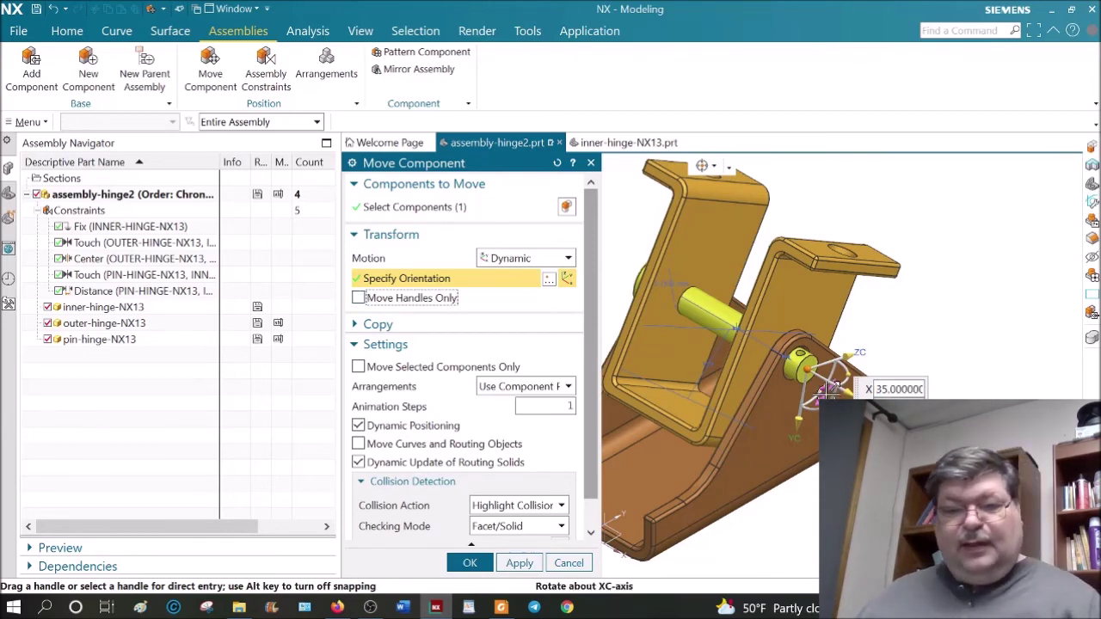
Rotate outer-hinge-NX13 freely around the pin axis until it is turned upside down, and accept the move.
left_click_drag(836, 386, 786, 349)
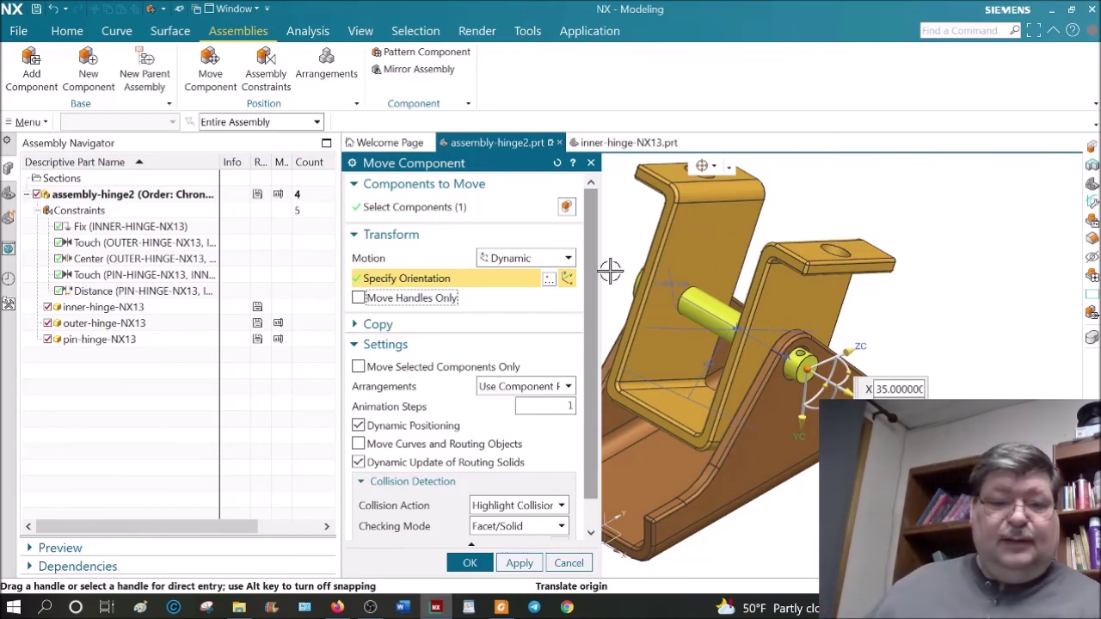
left_click(622, 230)
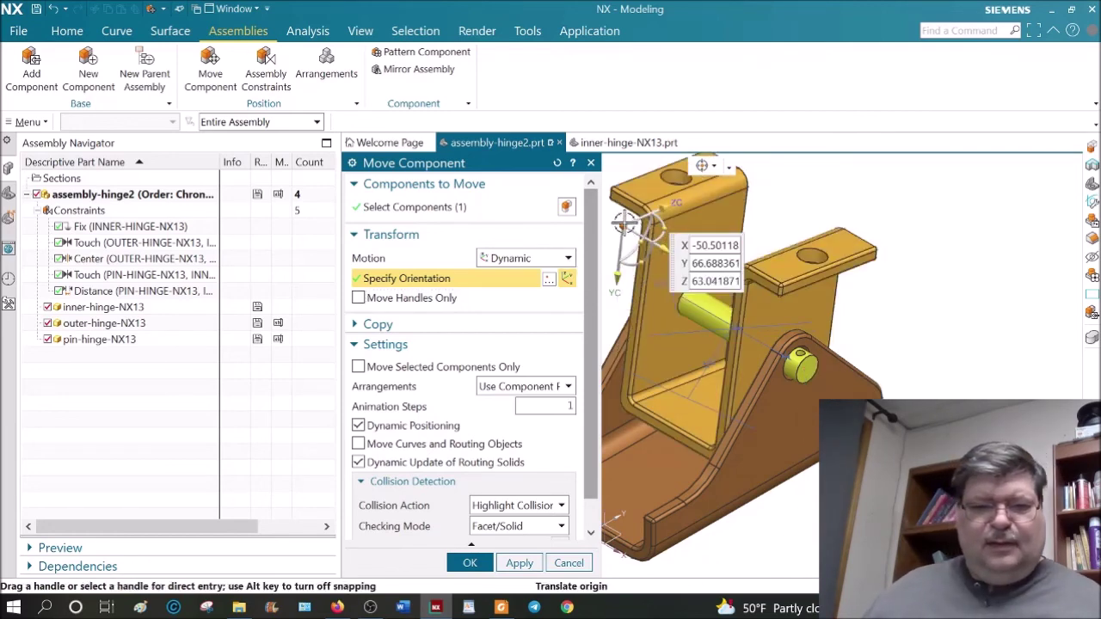
left_click_drag(648, 237, 801, 366)
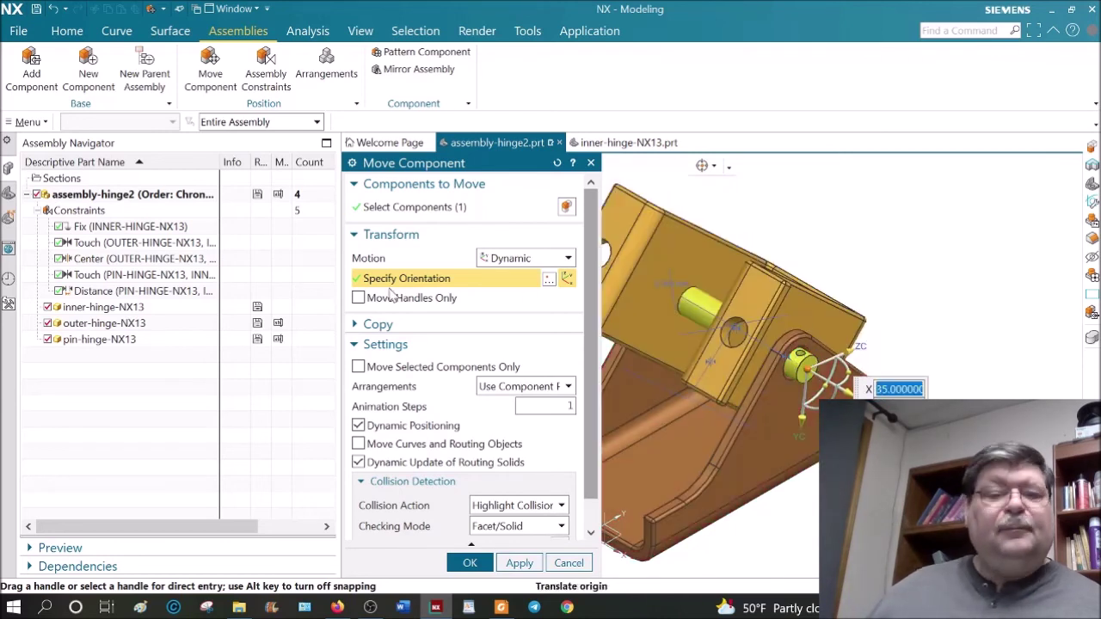
left_click(794, 206)
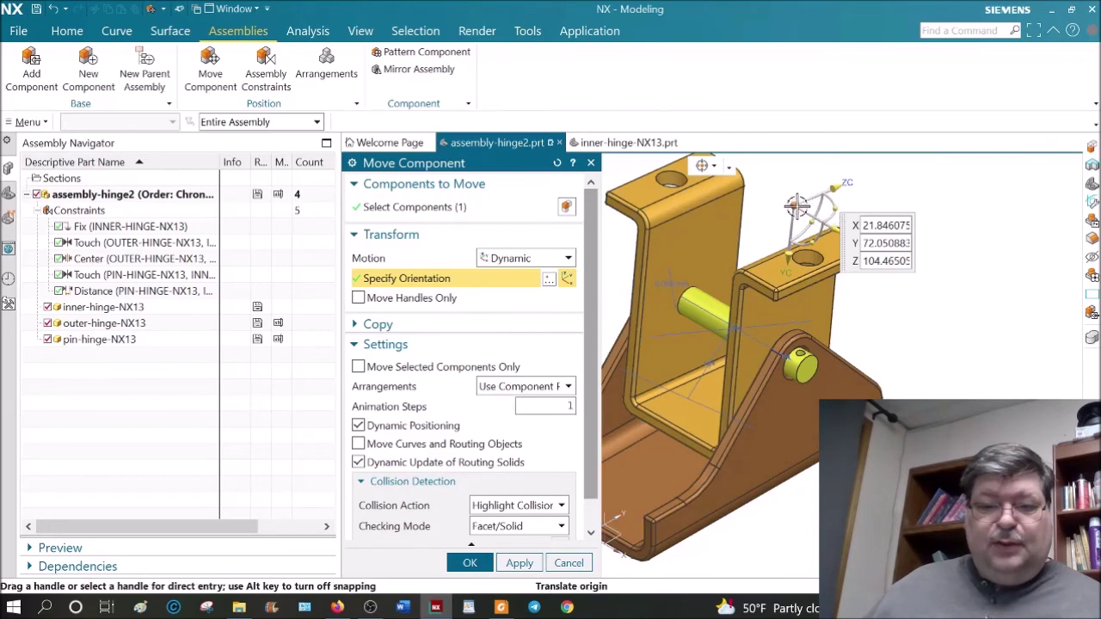
left_click(807, 319)
left_click_drag(807, 318, 824, 376)
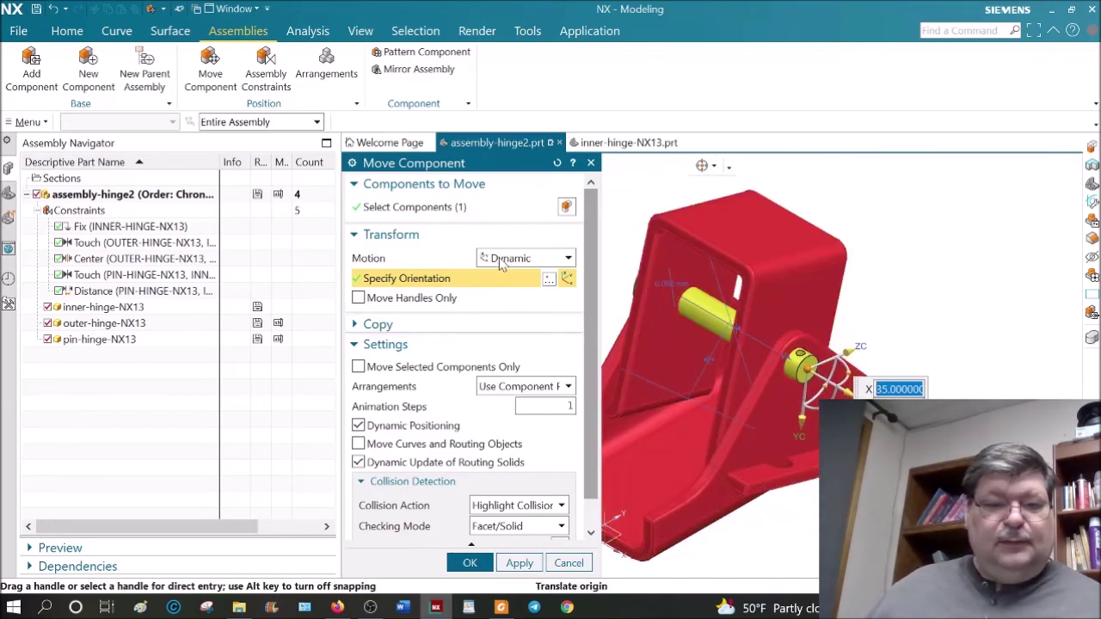
left_click(490, 235)
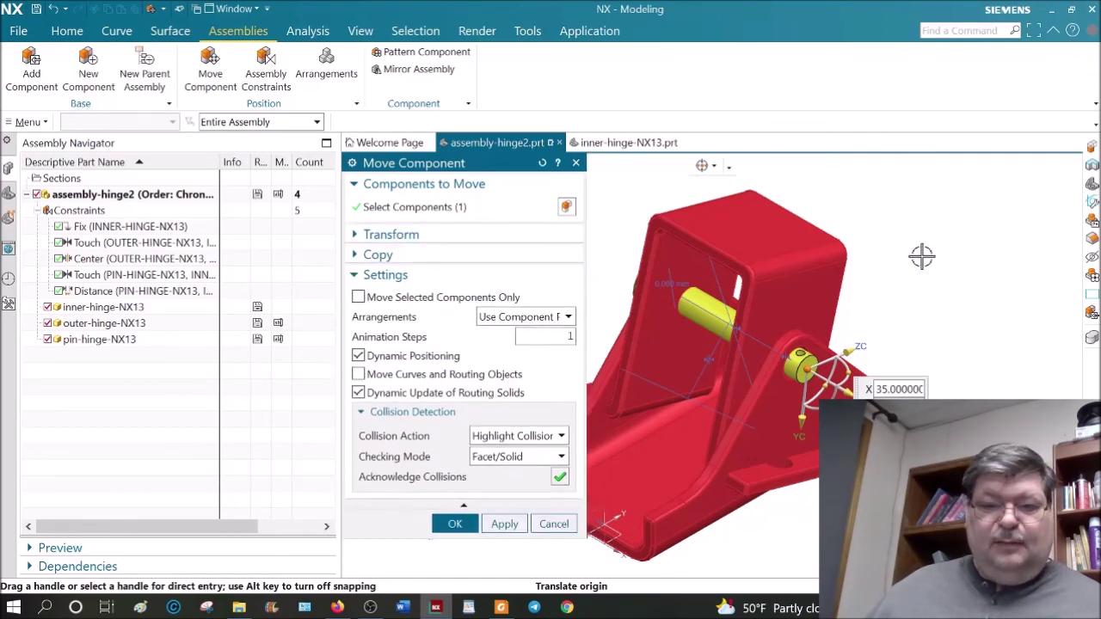
middle_click(921, 255)
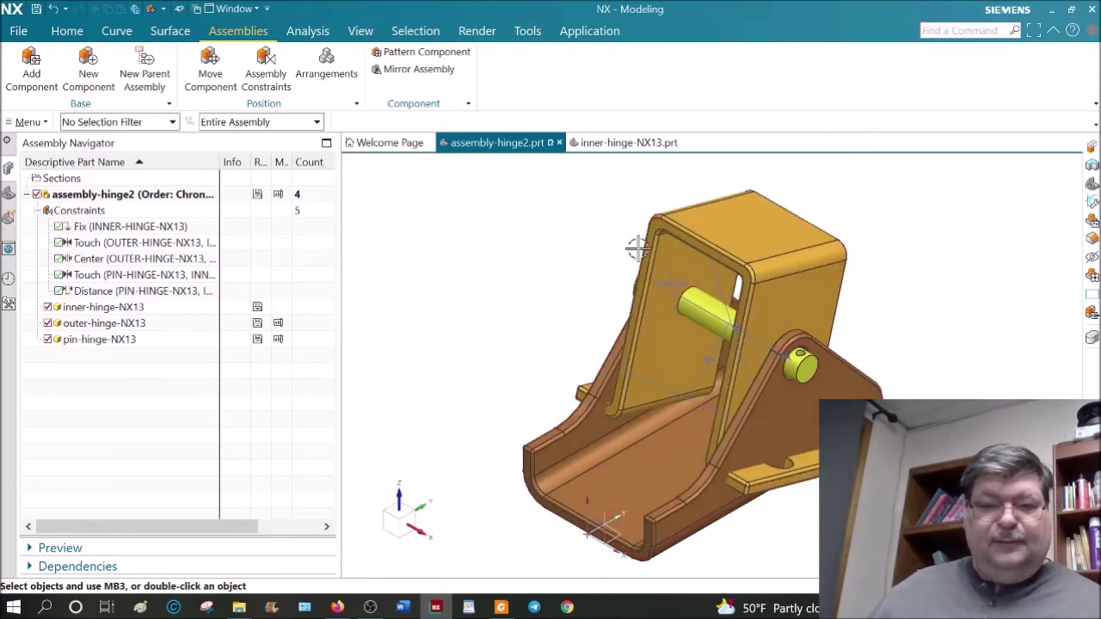
Set up another Move Component for outer-hinge-NX13 using Angle motion, with a 360° angle and 100 animation steps.
key("F4")
left_click(522, 258)
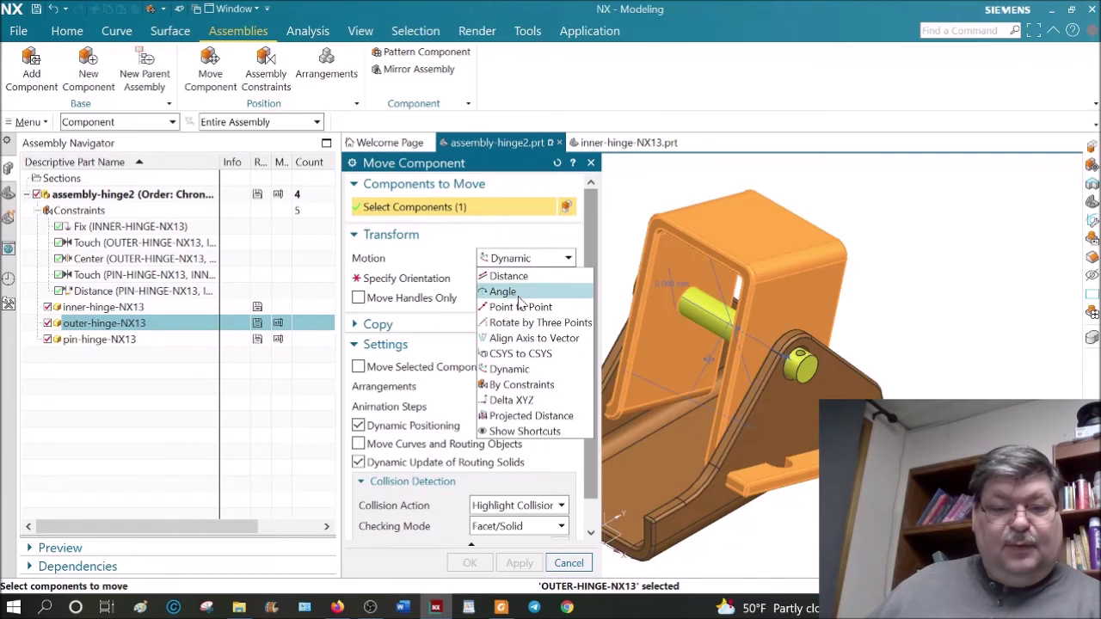
left_click(507, 293)
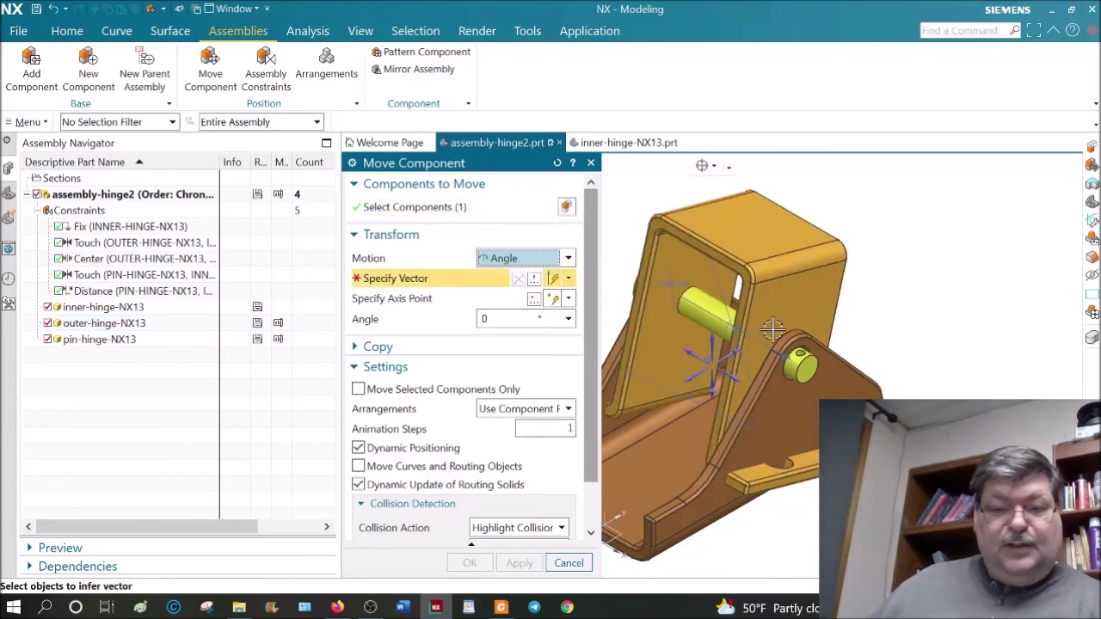
left_click(486, 318)
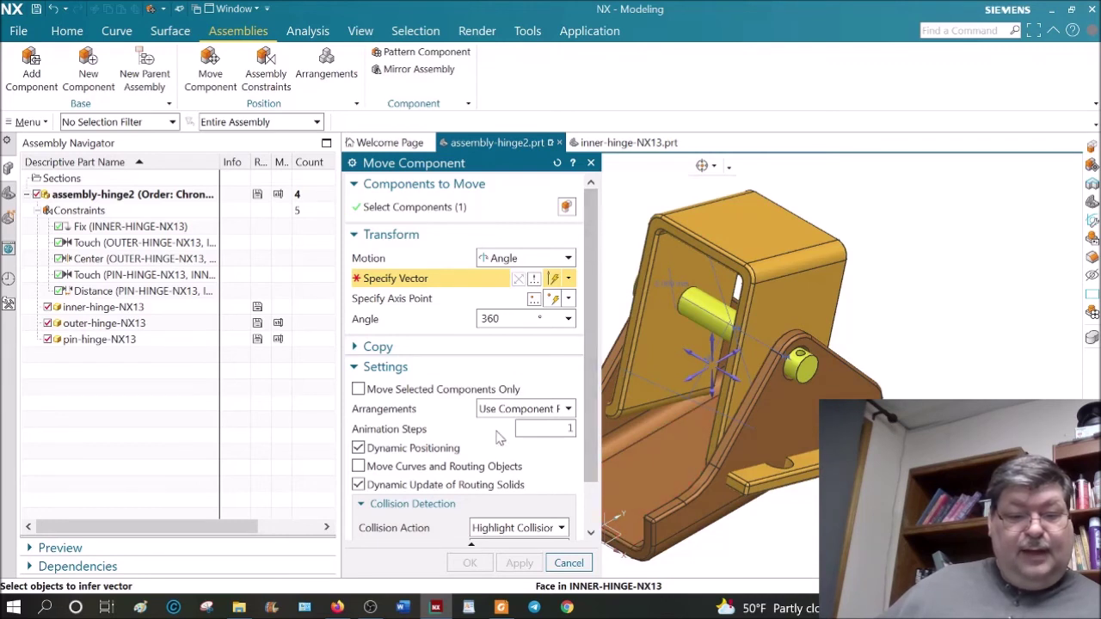
double_click(566, 428)
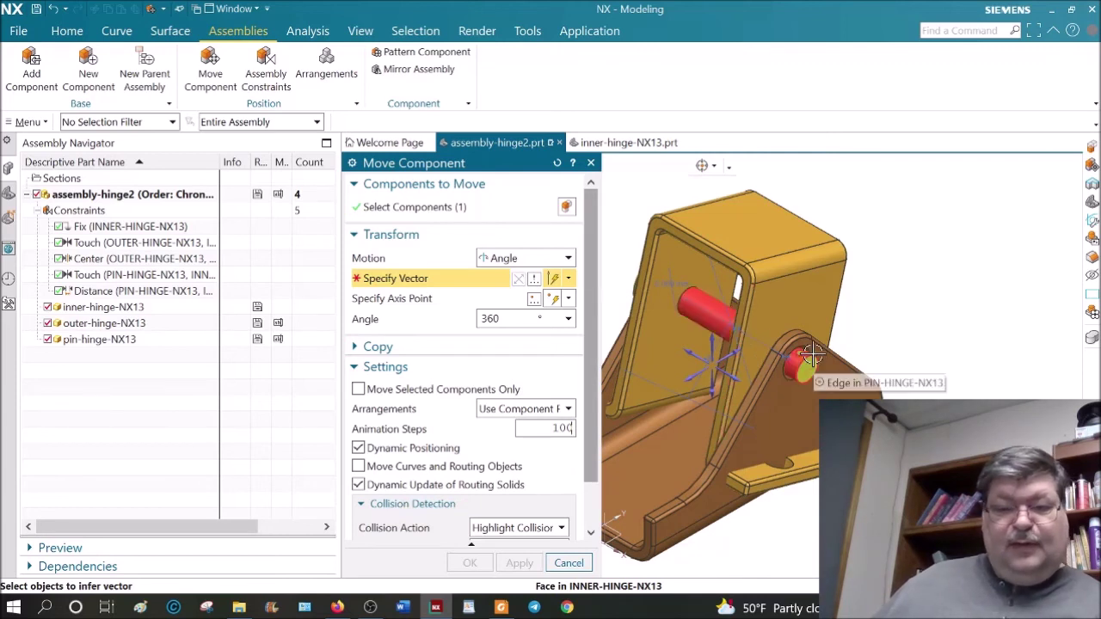
Define the rotation vector from the circular edge at the pin's end, reverse its direction, and set the angle to 720°.
middle_click_drag(813, 361, 877, 342)
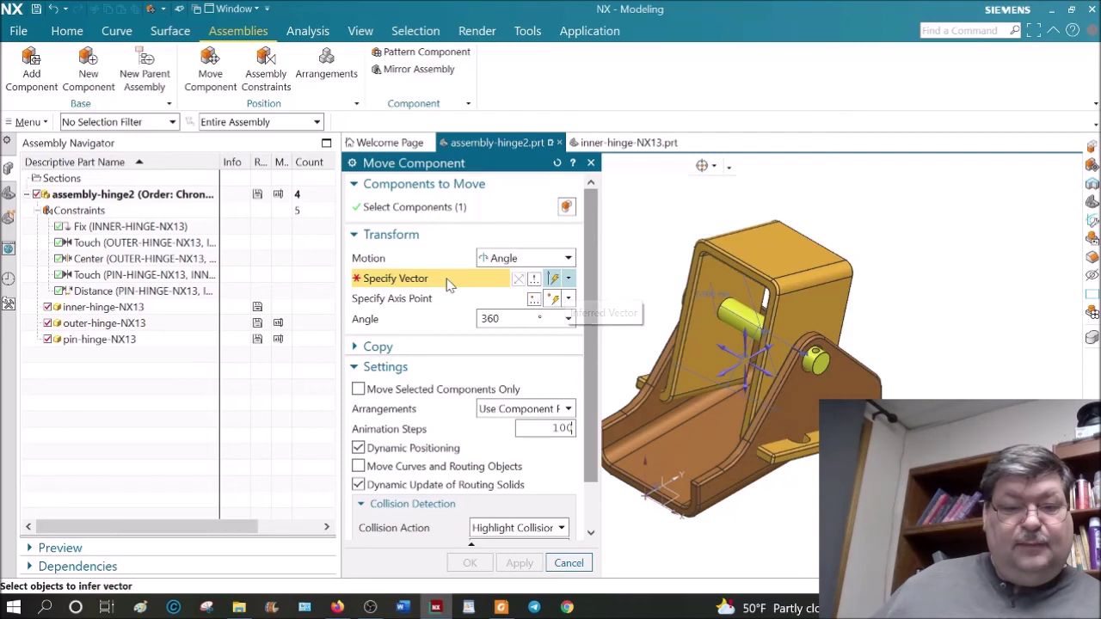
scroll(819, 364, "up", 4)
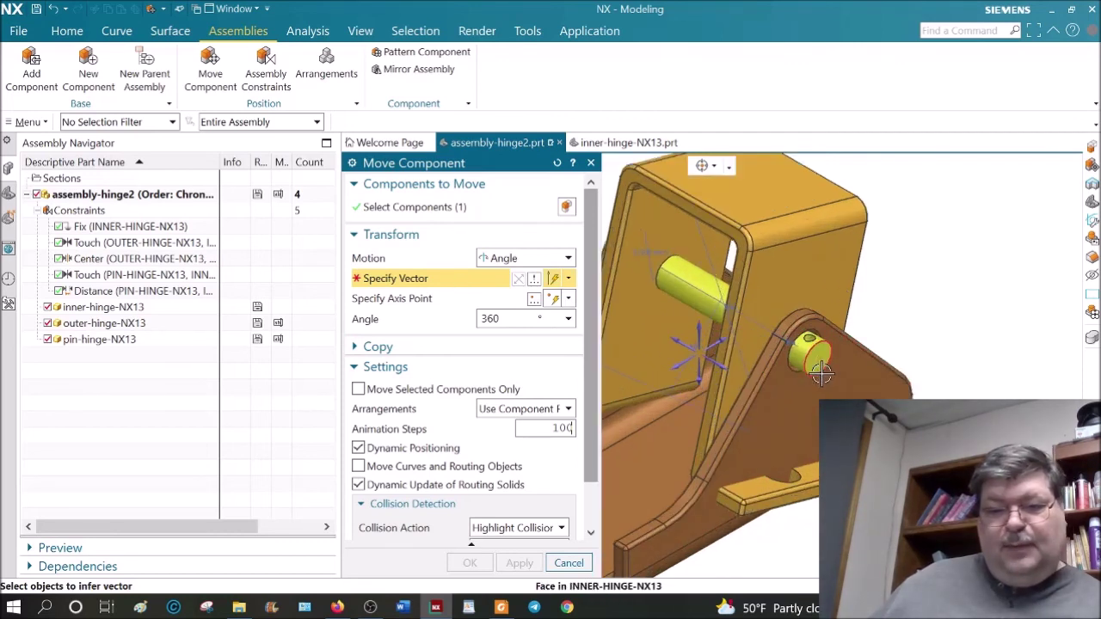
left_click(819, 372)
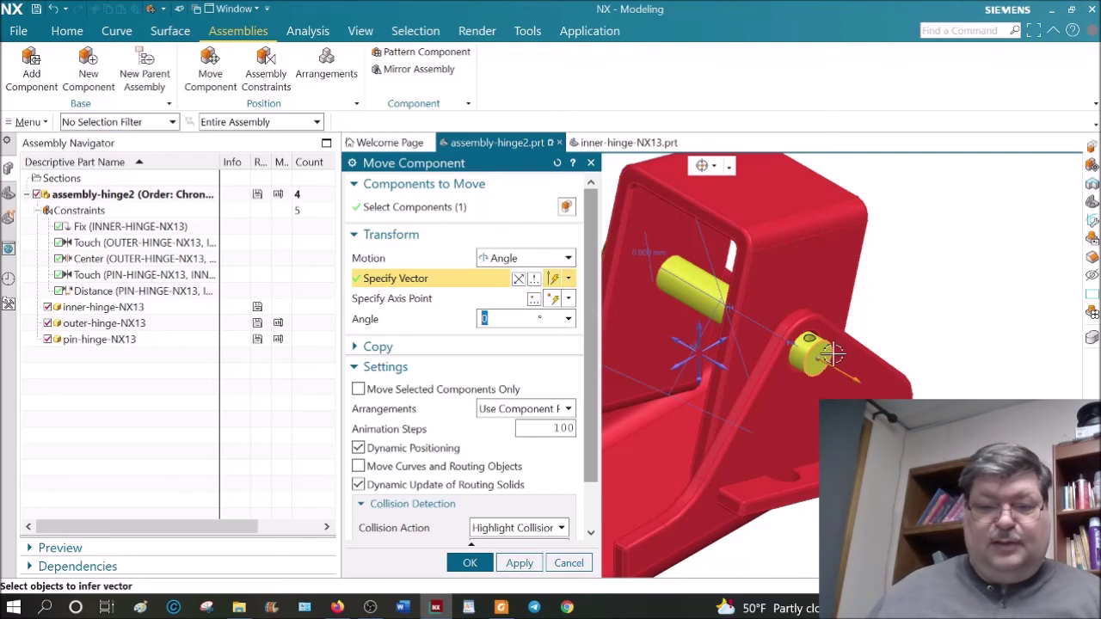
scroll(856, 344, "up", 3)
scroll(856, 344, "down", 3)
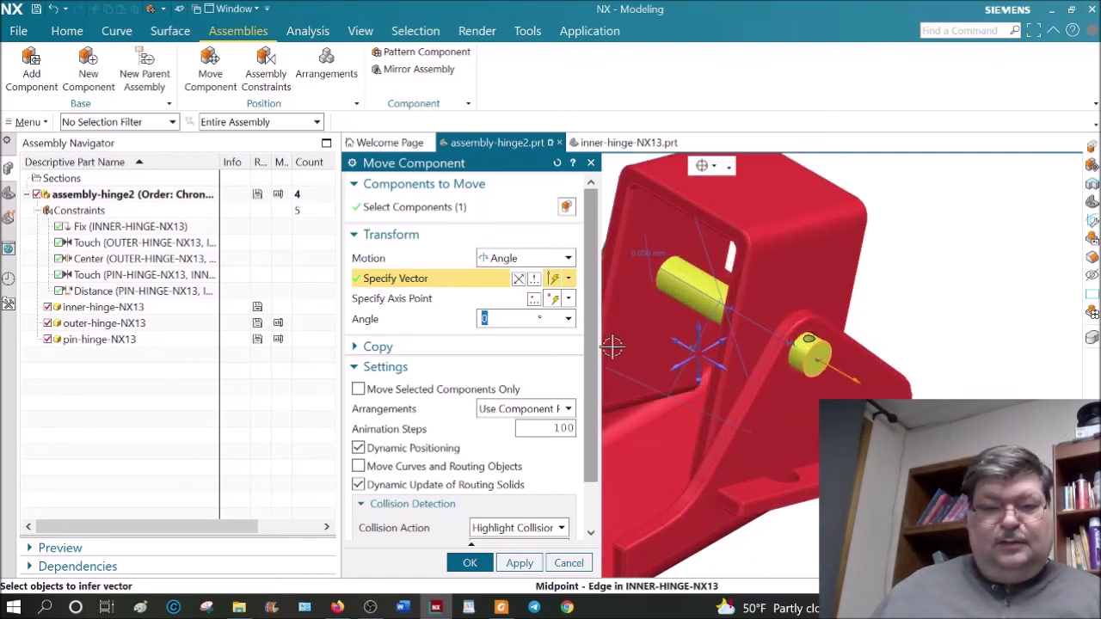
left_click(525, 283)
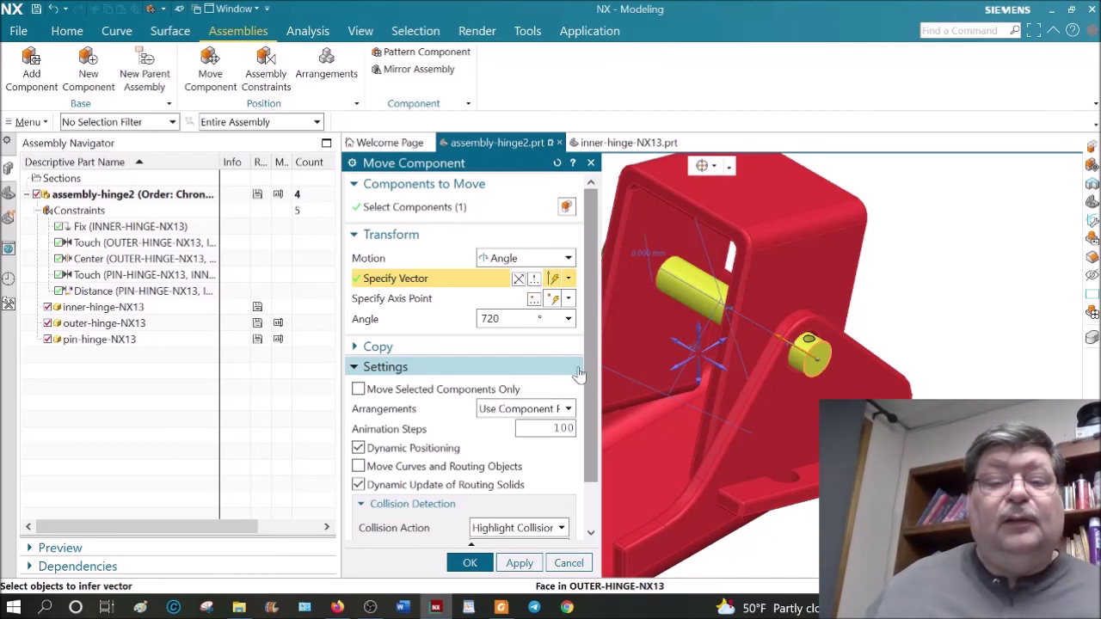
Set the animation steps to 500 and the angle to 700°, run the rotation of outer-hinge-NX13, and accept the move.
key("Tab")
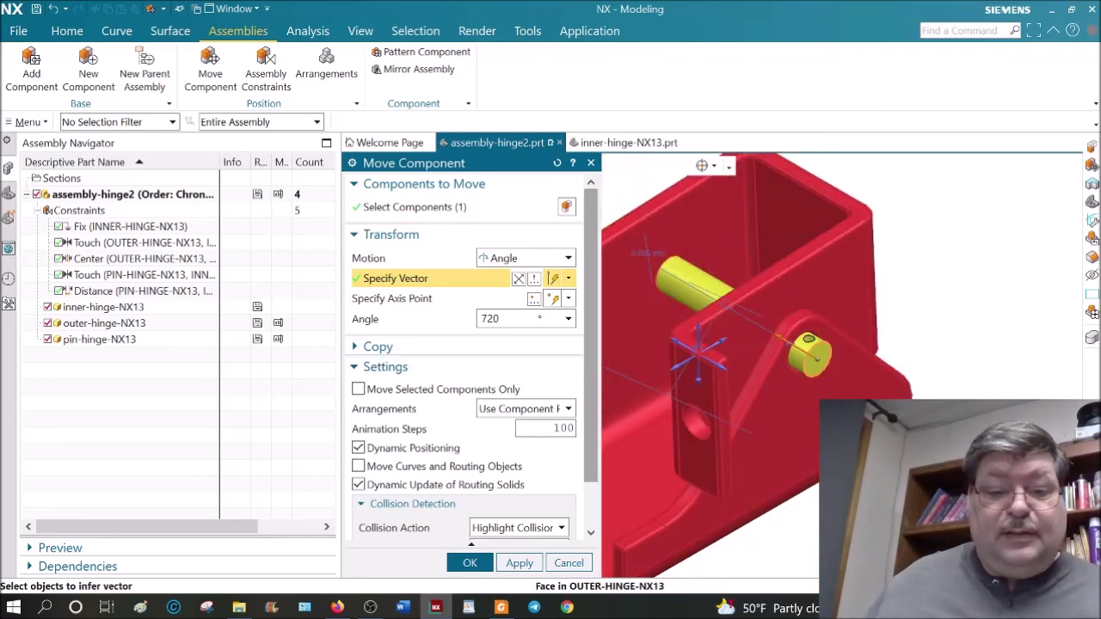
type("5")
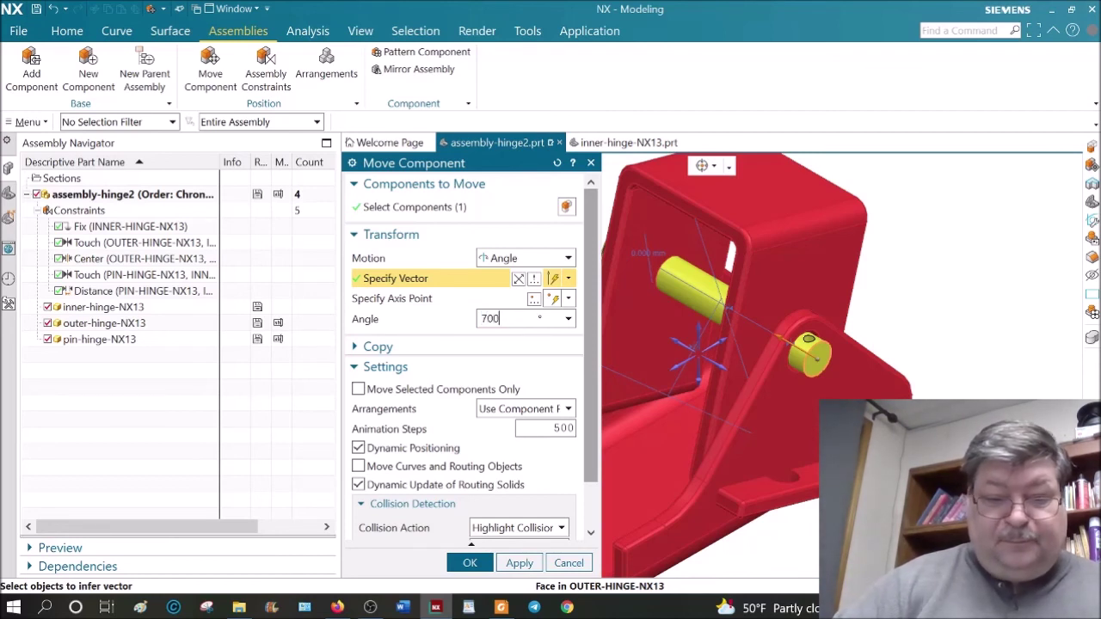
left_click(473, 564)
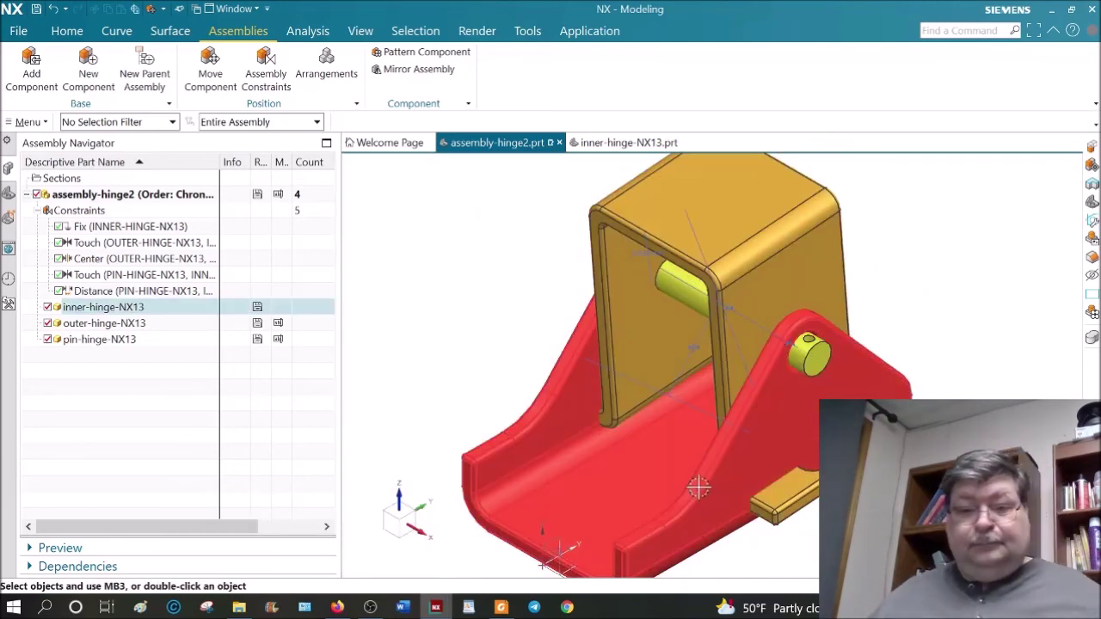
key("ctrl+f")
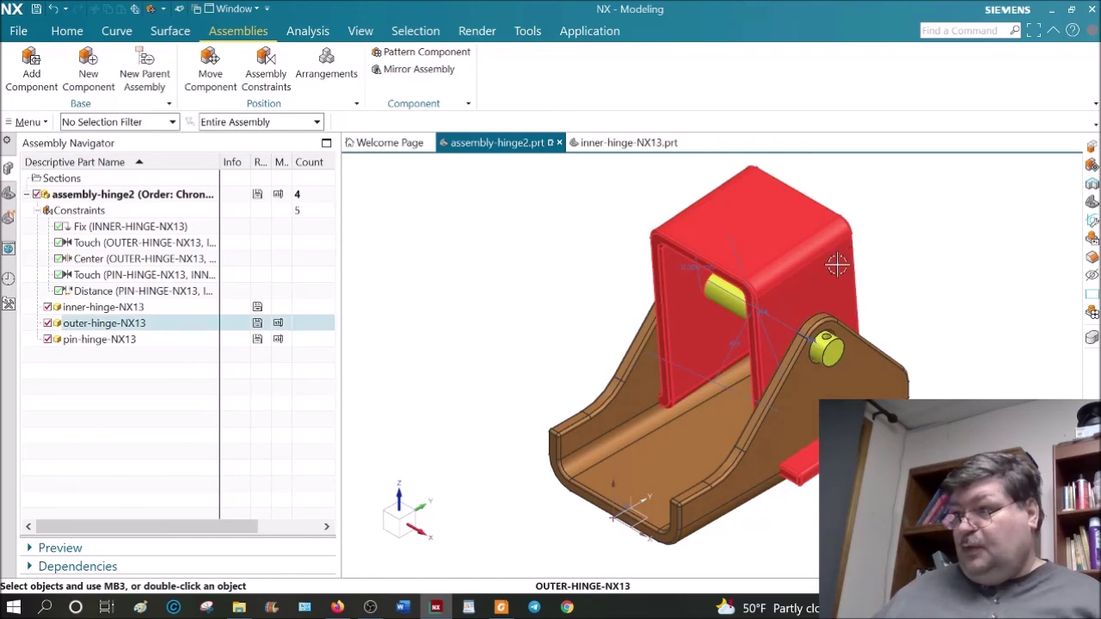
Try rotating outer-hinge-NX13 freely around the pin axis with a Dynamic Move Component, and discard the unapplied move.
left_click(210, 60)
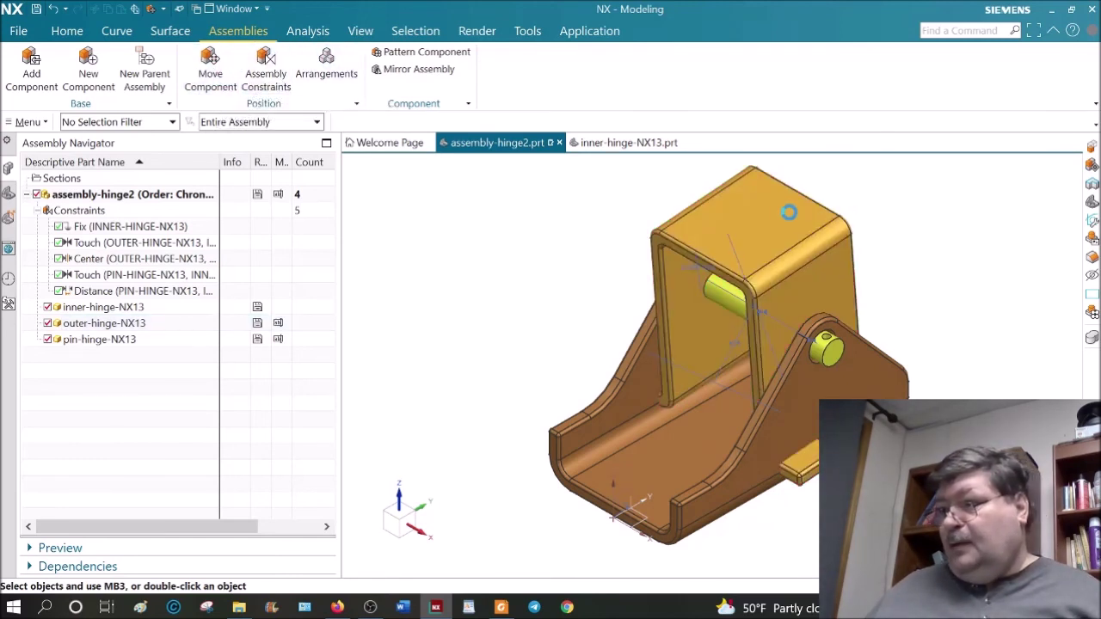
left_click(767, 242)
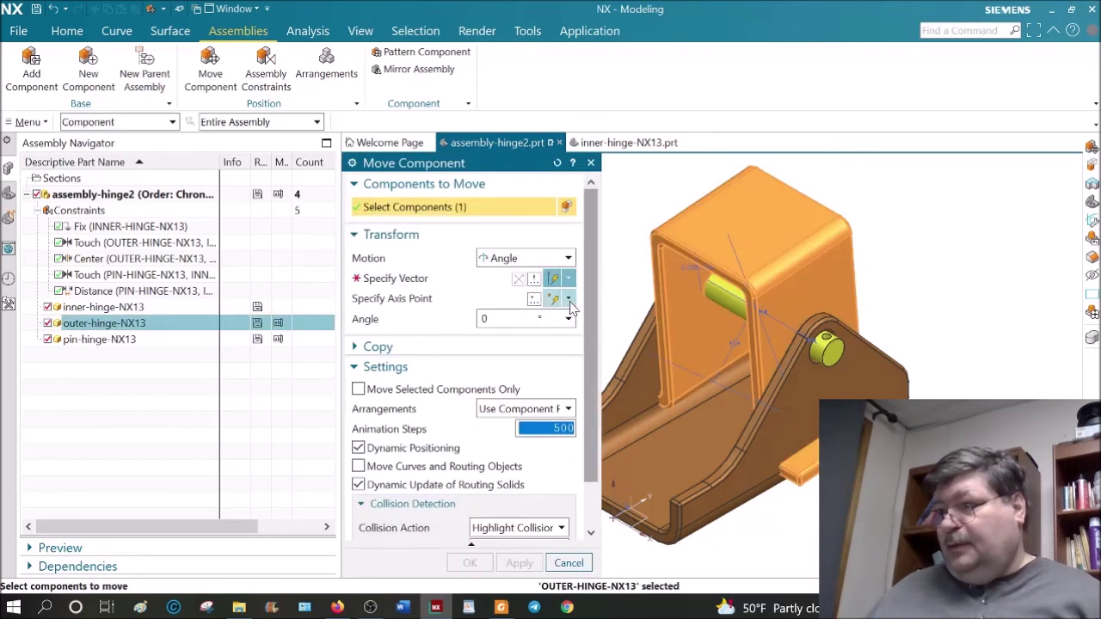
left_click(530, 261)
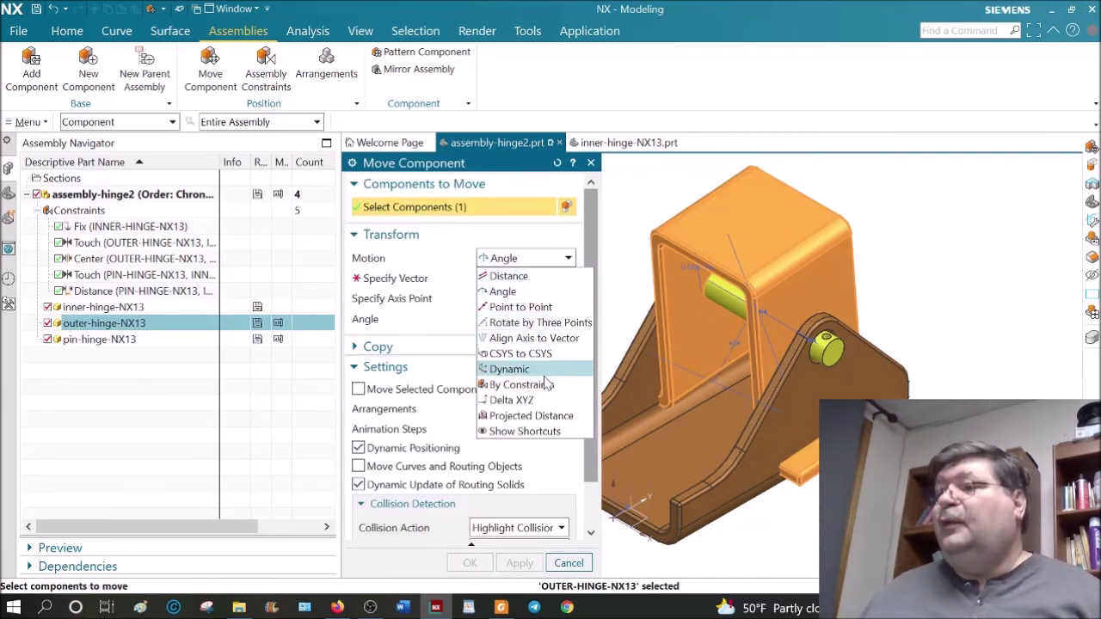
left_click(531, 353)
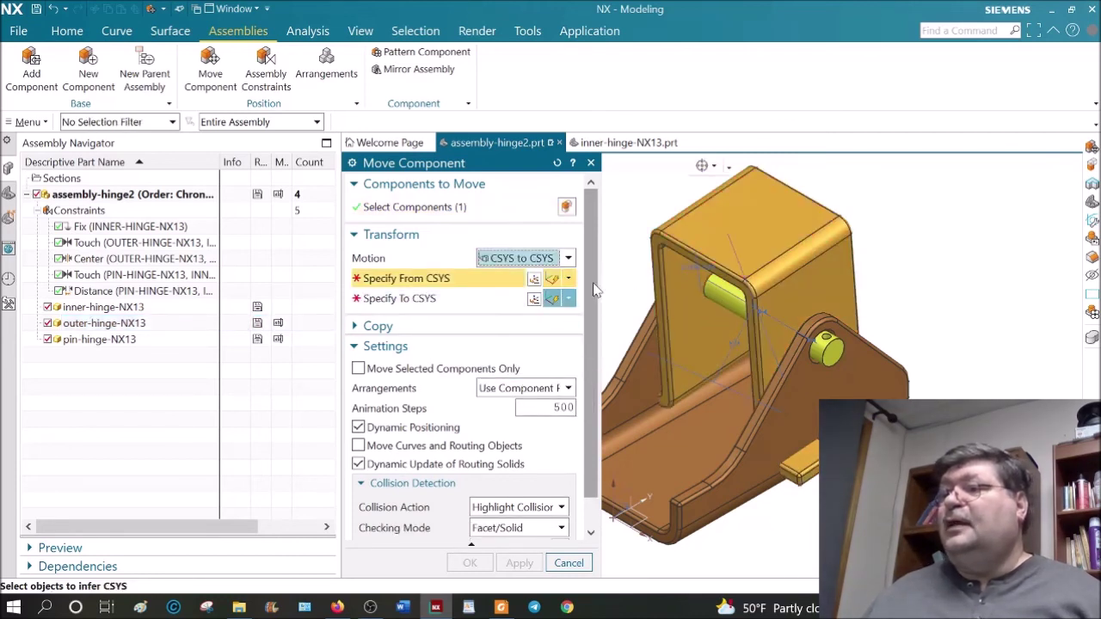
left_click(564, 258)
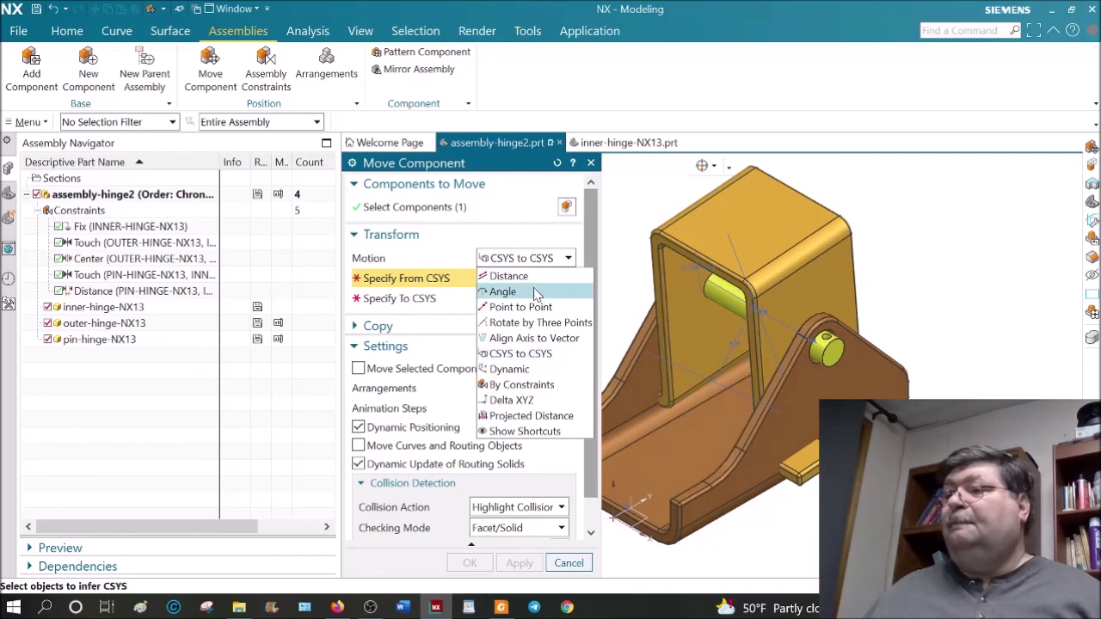
left_click(543, 369)
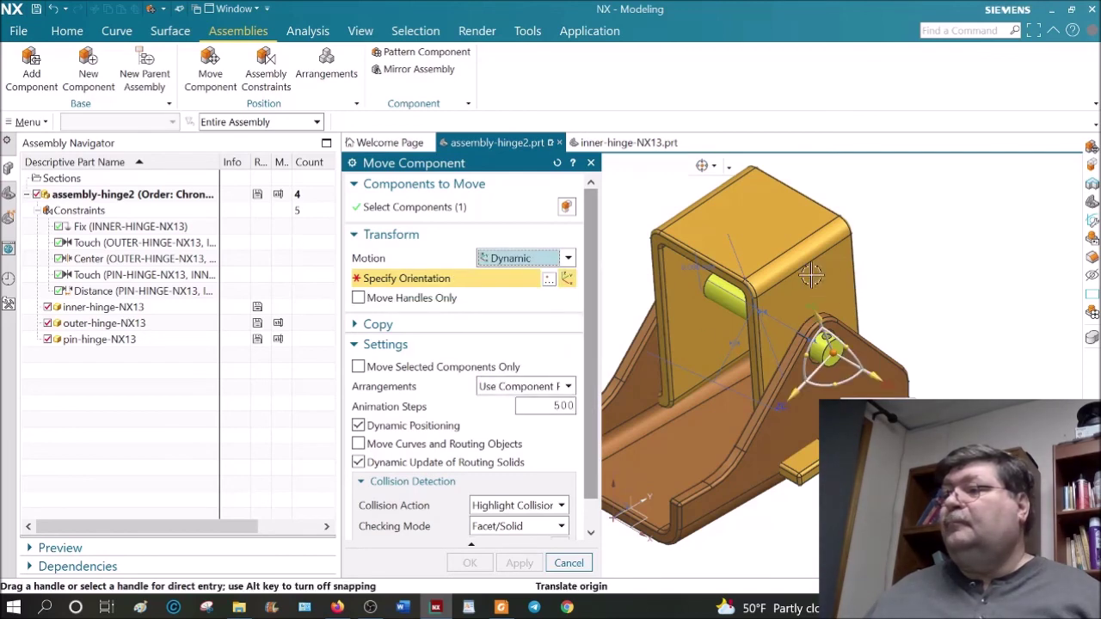
left_click_drag(809, 352, 856, 440)
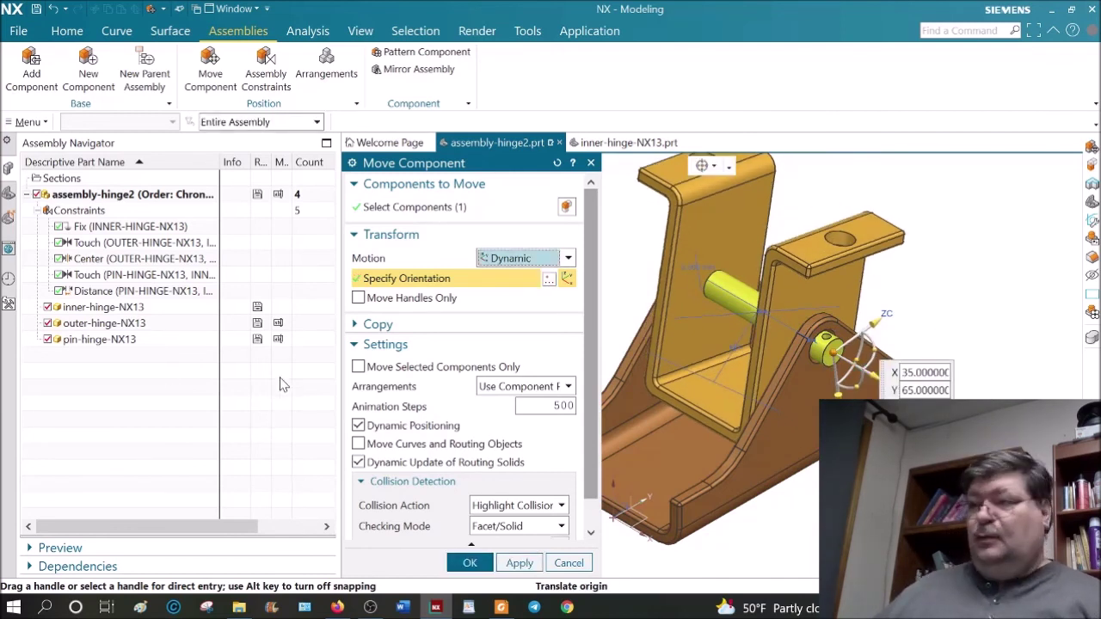
left_click(570, 568)
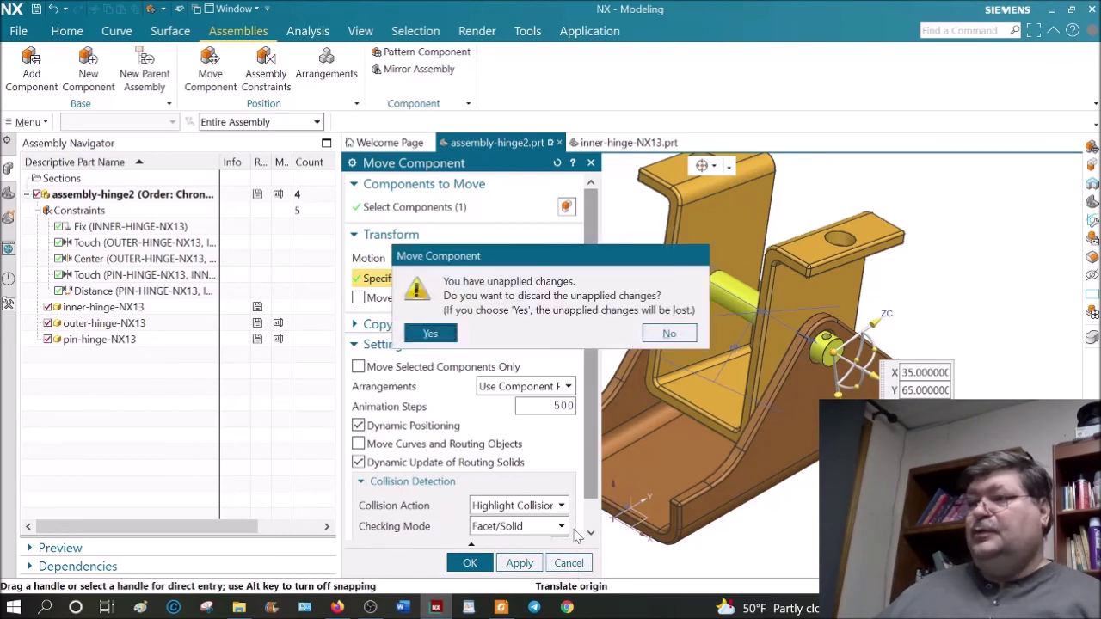
left_click(434, 335)
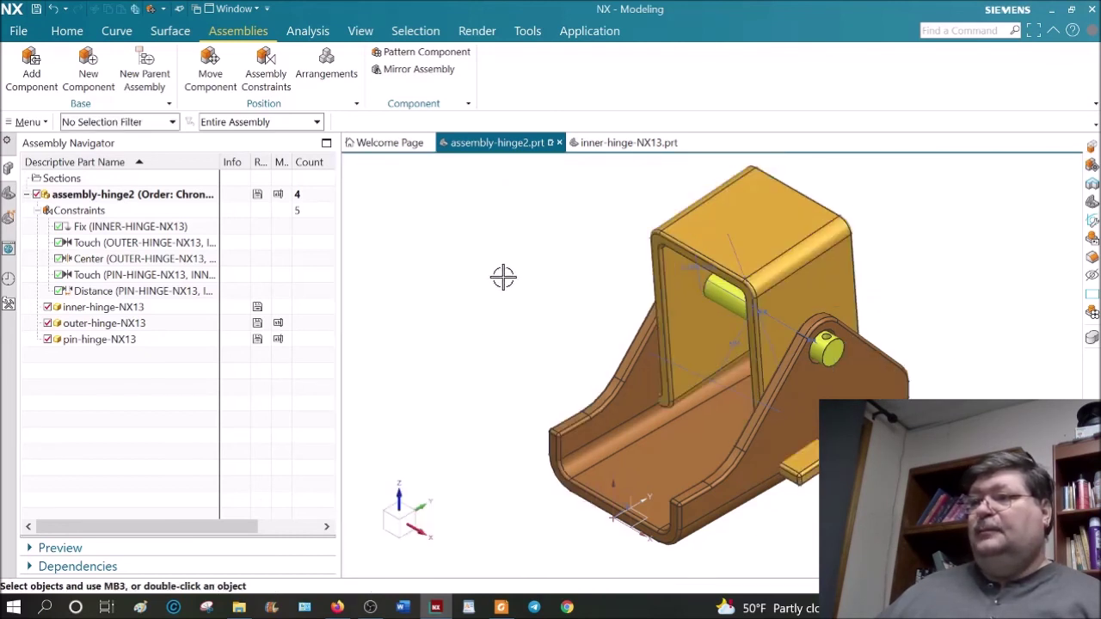
Start Assembly Constraints to constrain components of the hinge assembly.
left_click(266, 79)
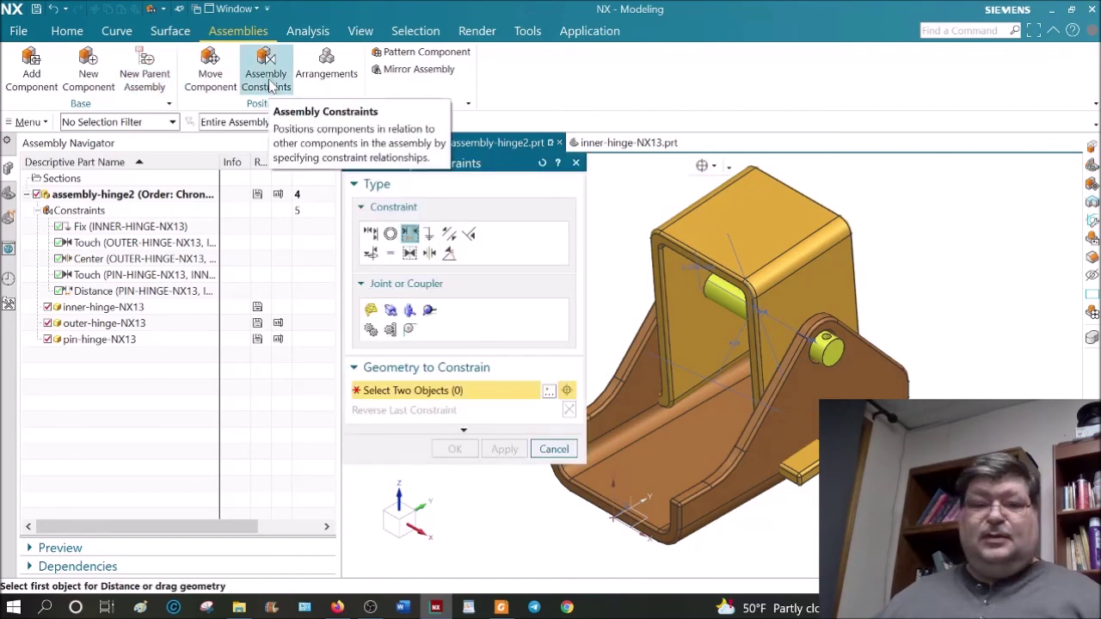